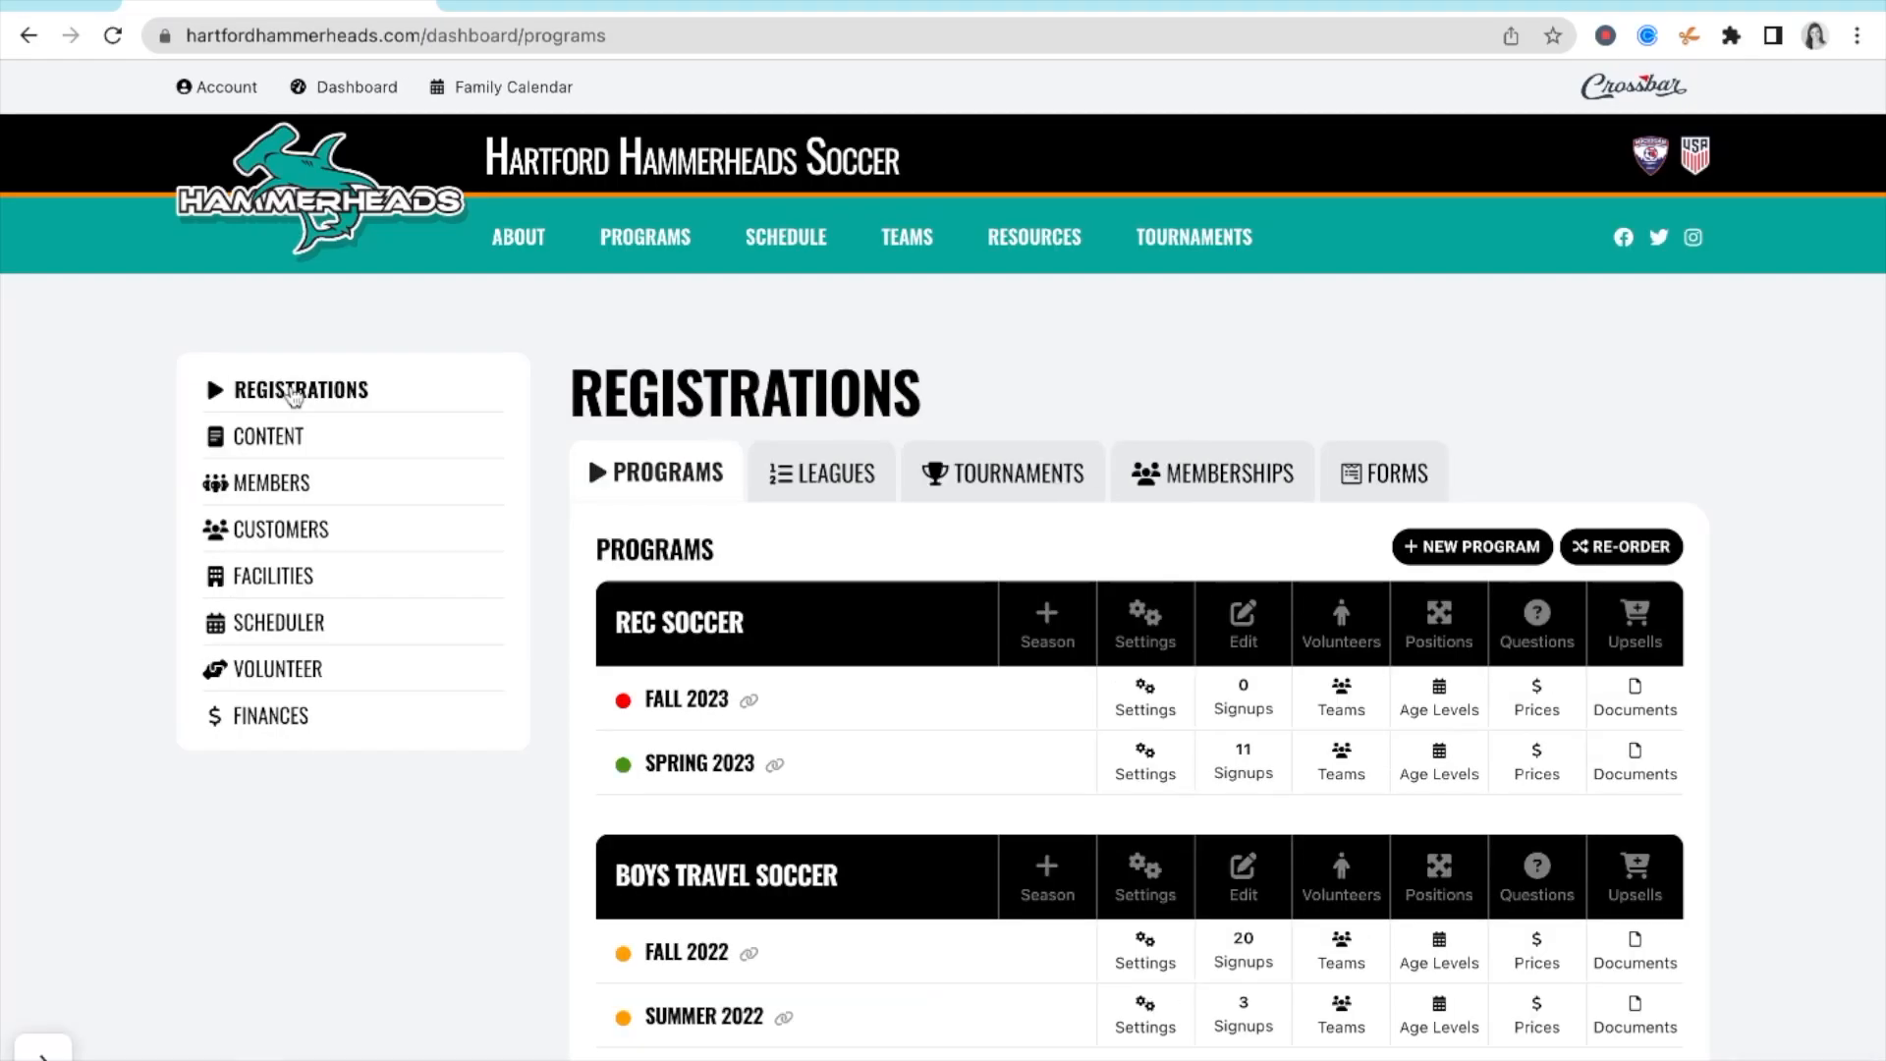
- Start a new registration program named "Travel" and set its sport to Hockey
left_click(649, 472)
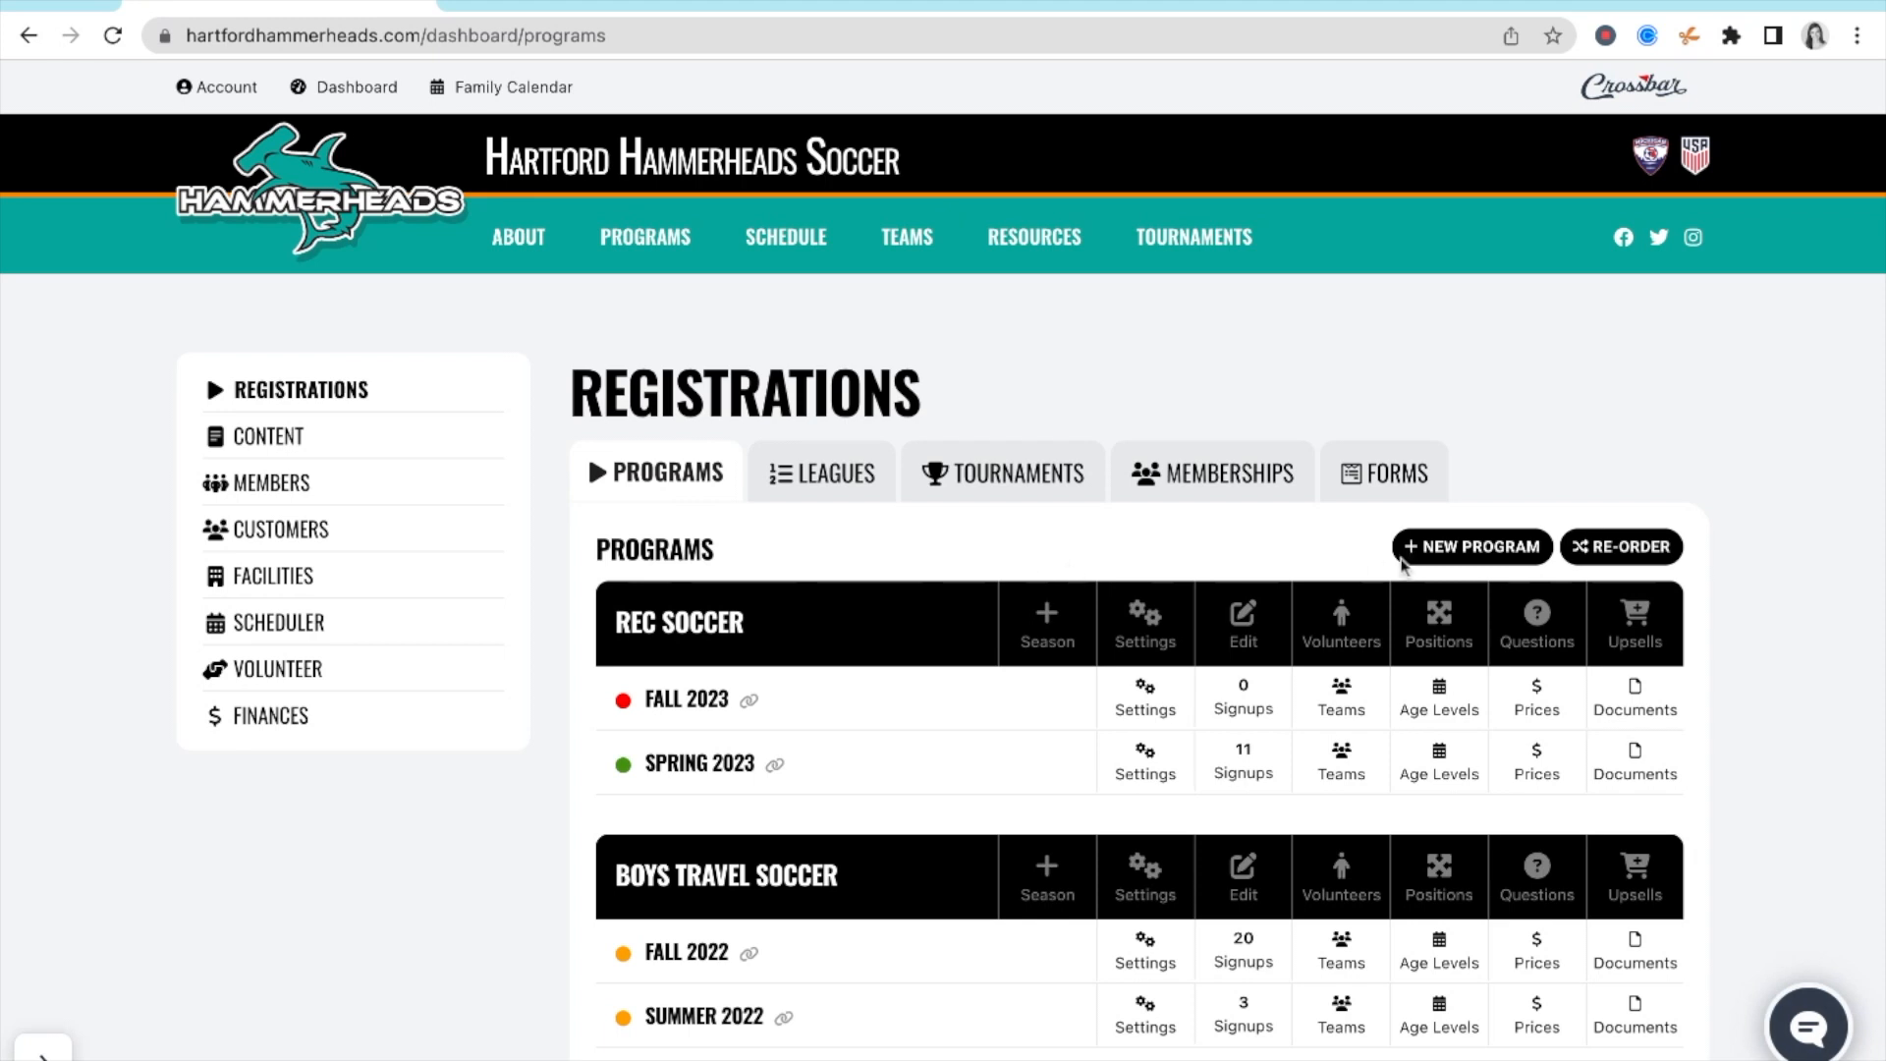
left_click(1444, 560)
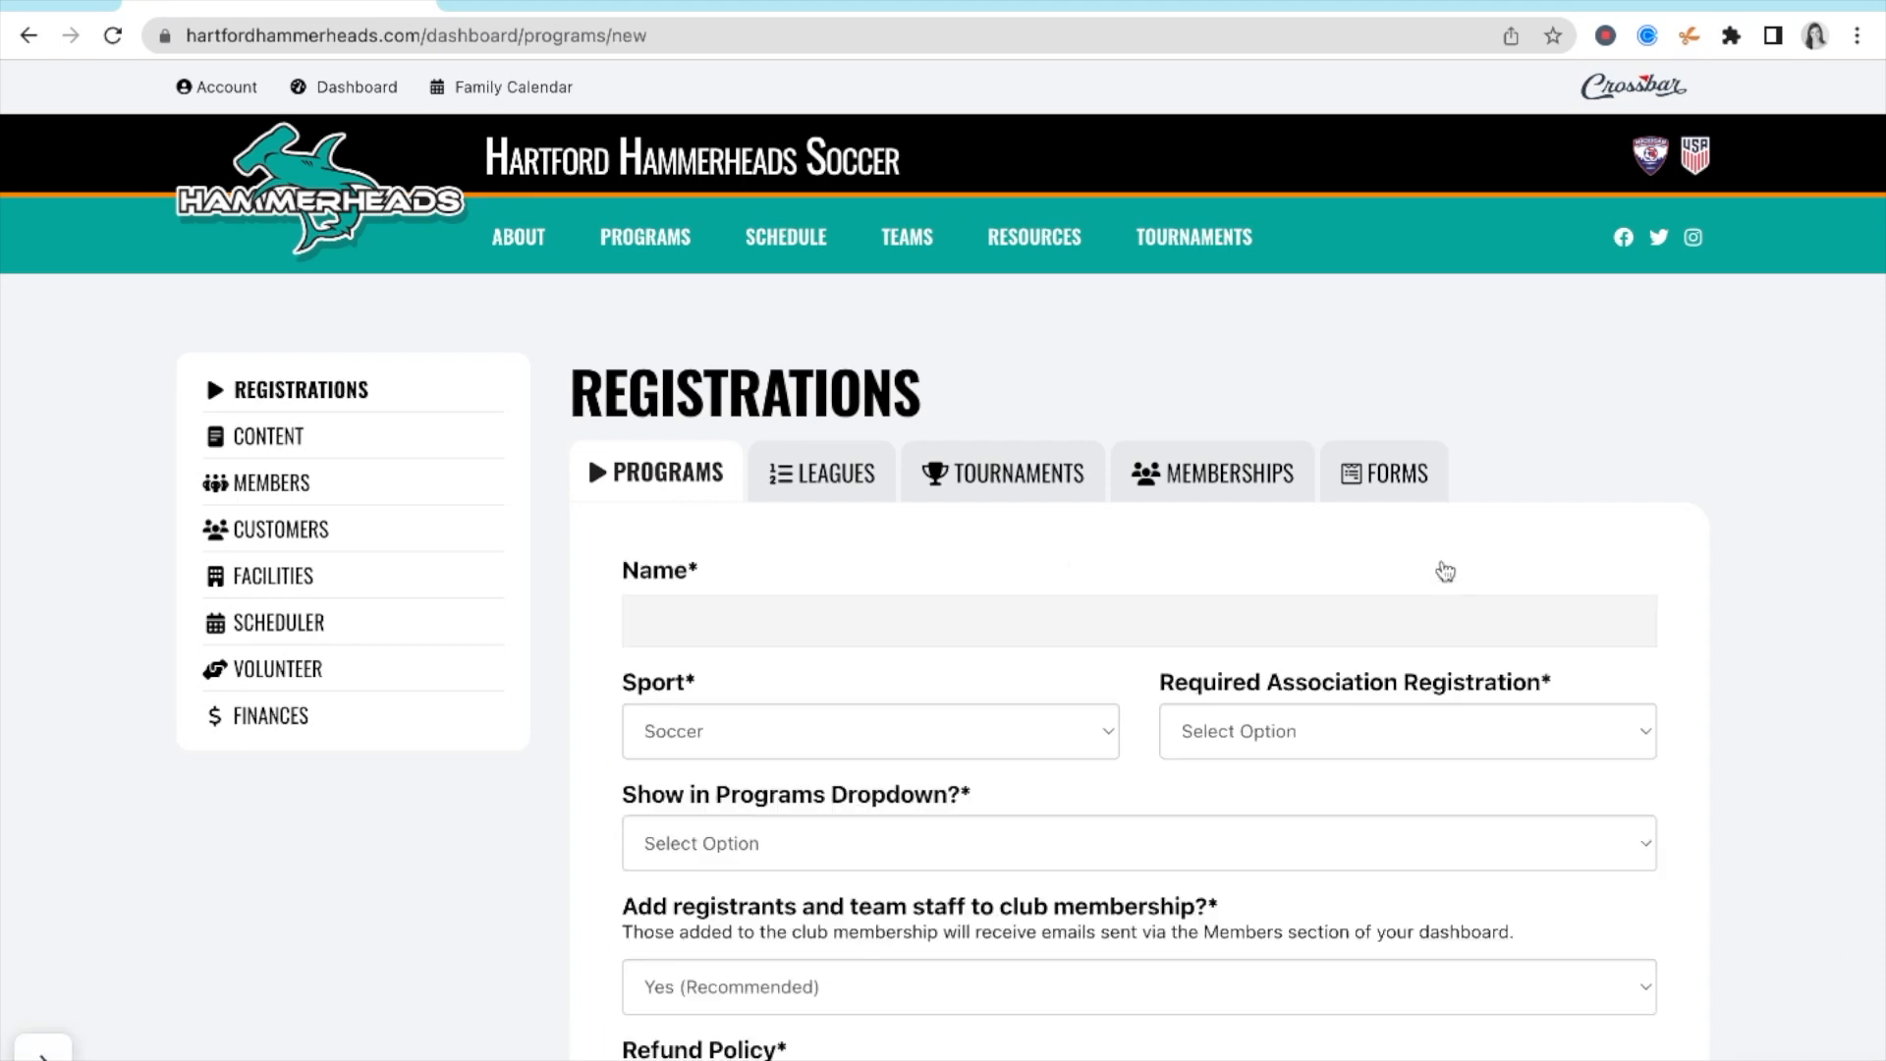
left_click(707, 611)
type("Travel")
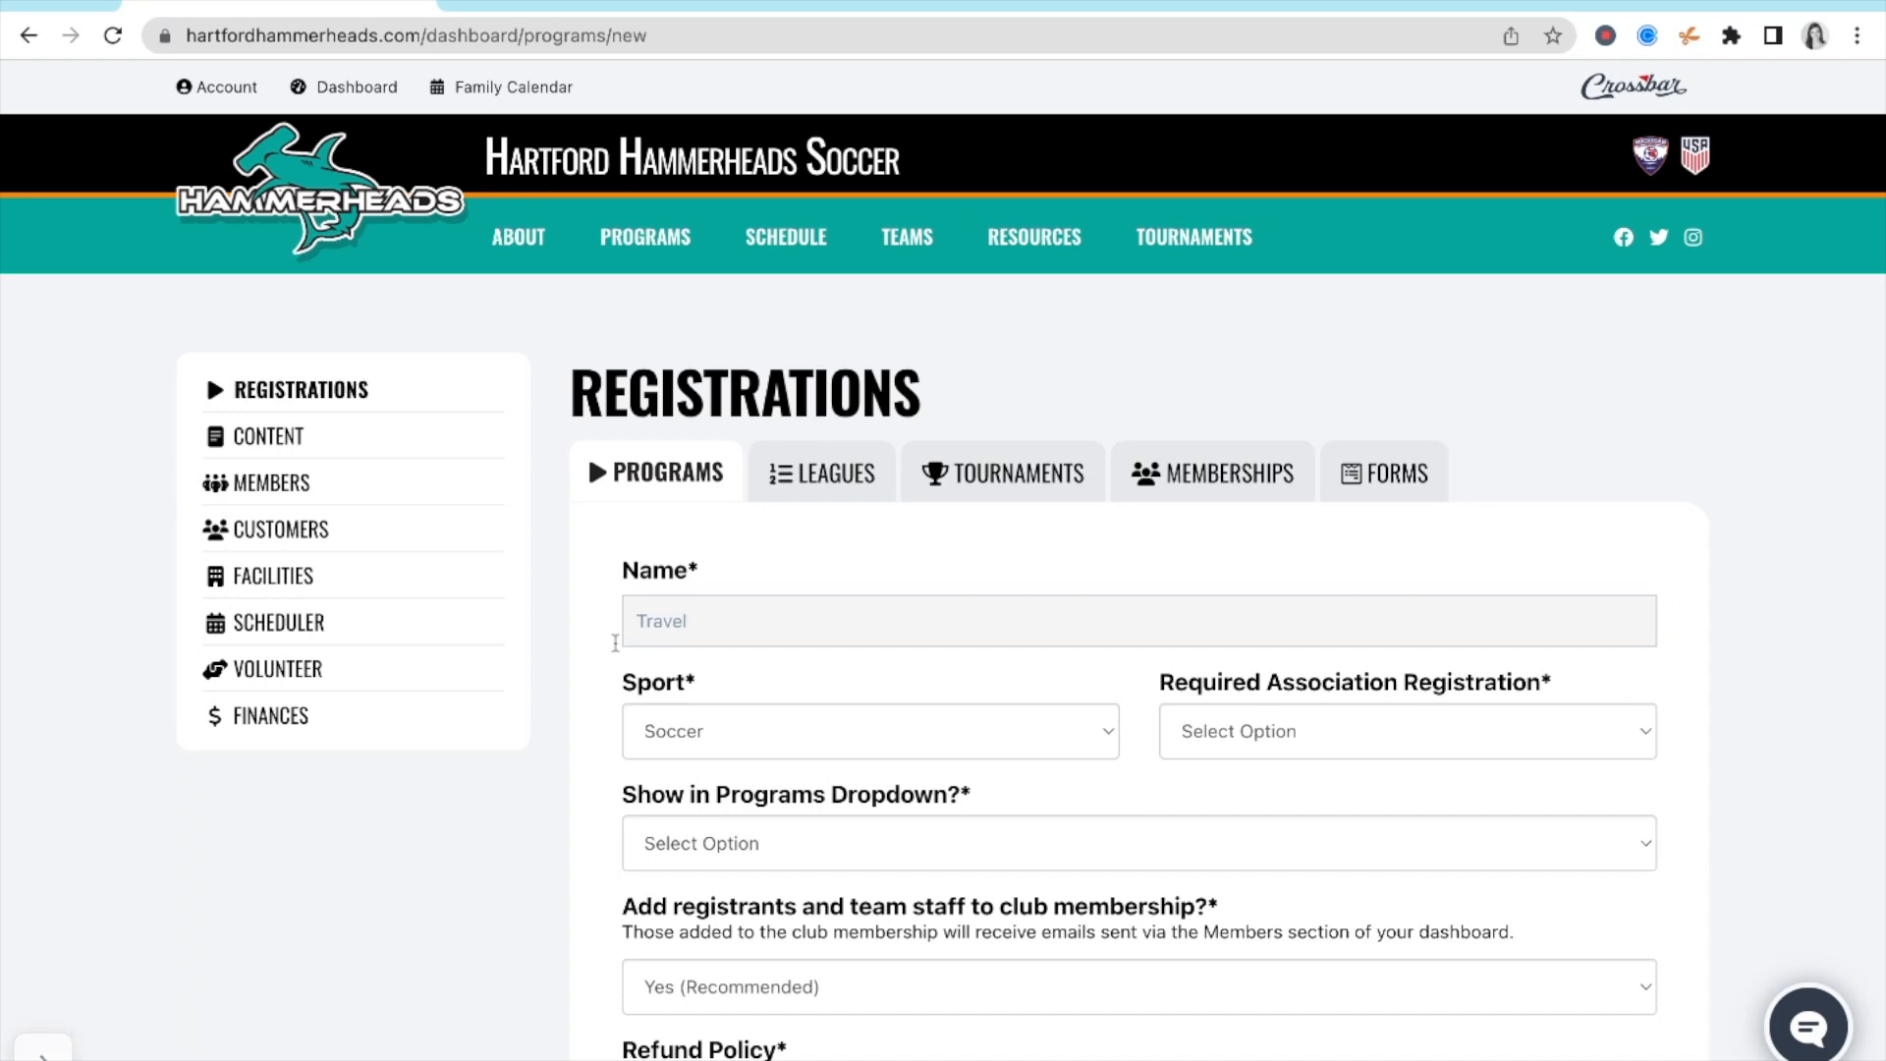
left_click(688, 732)
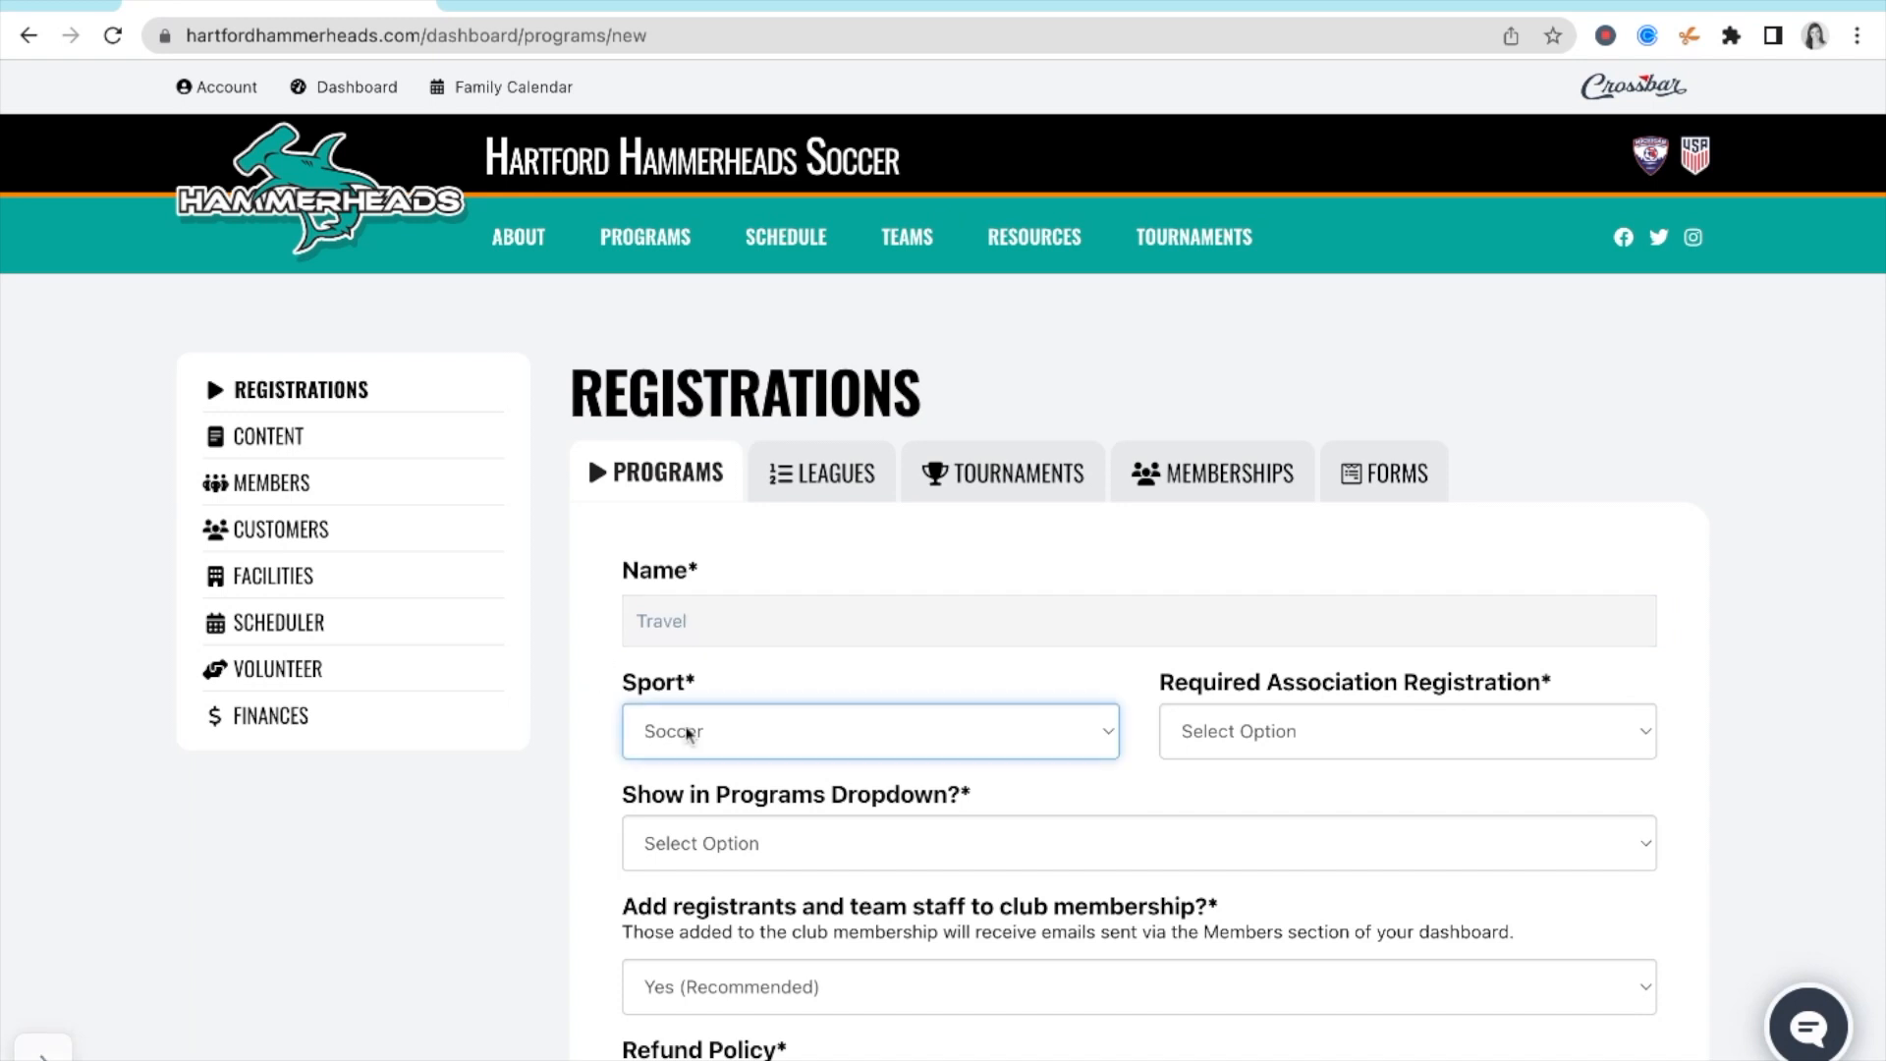
left_click(753, 709)
left_click(751, 744)
left_click(753, 791)
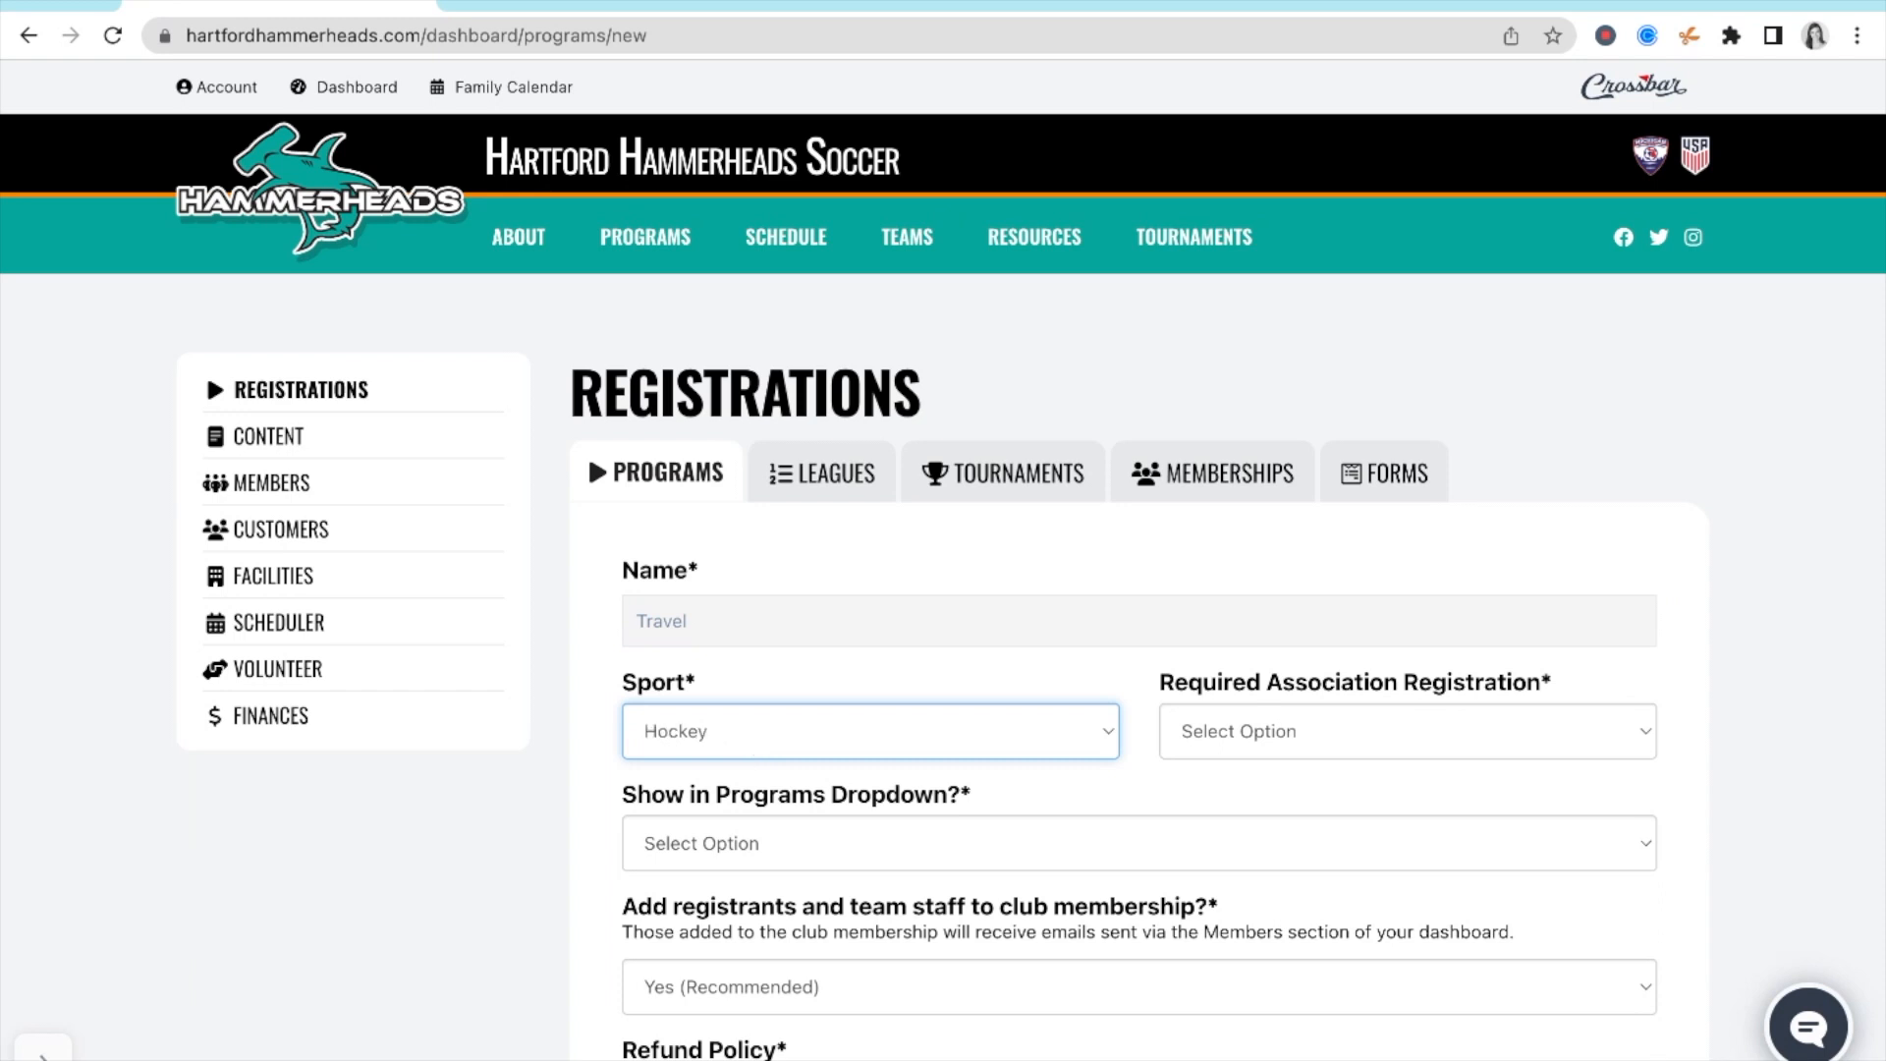
- Set the program's required association registration to None
left_click(1305, 741)
left_click(1285, 798)
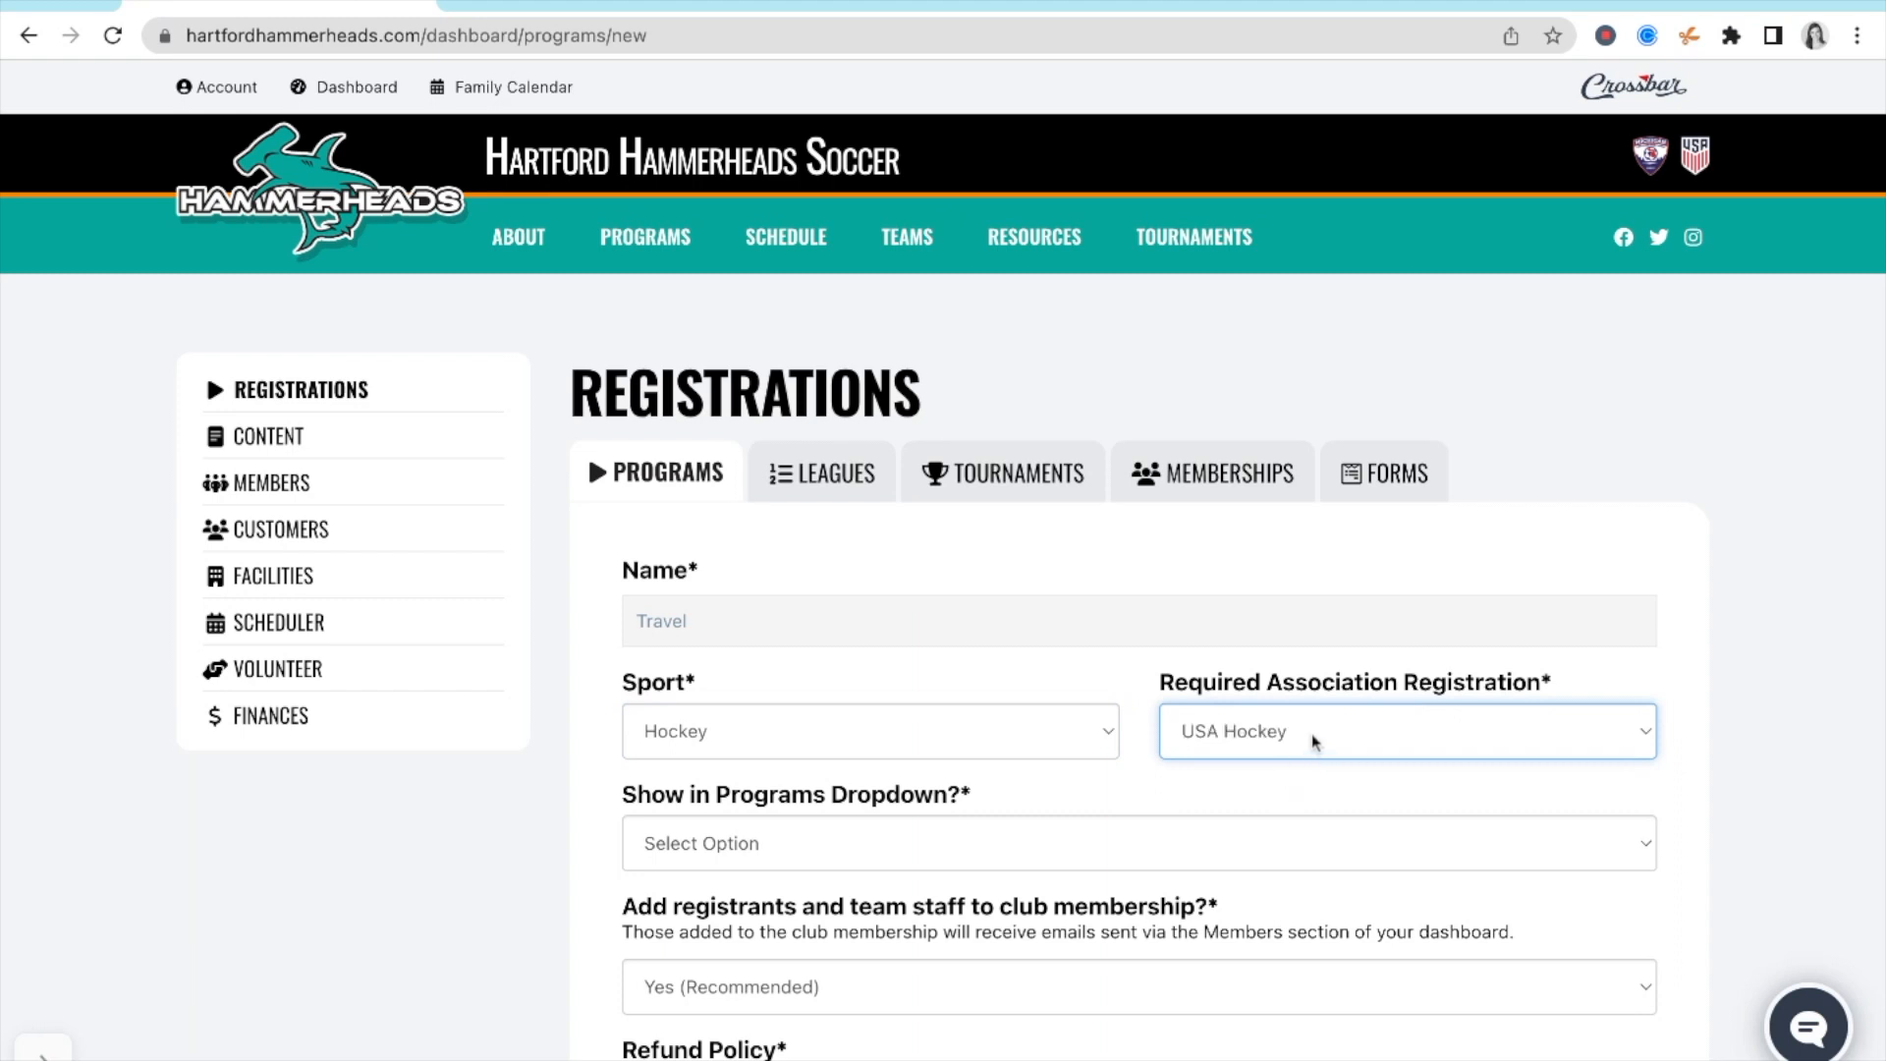
left_click(1324, 710)
left_click(1156, 789)
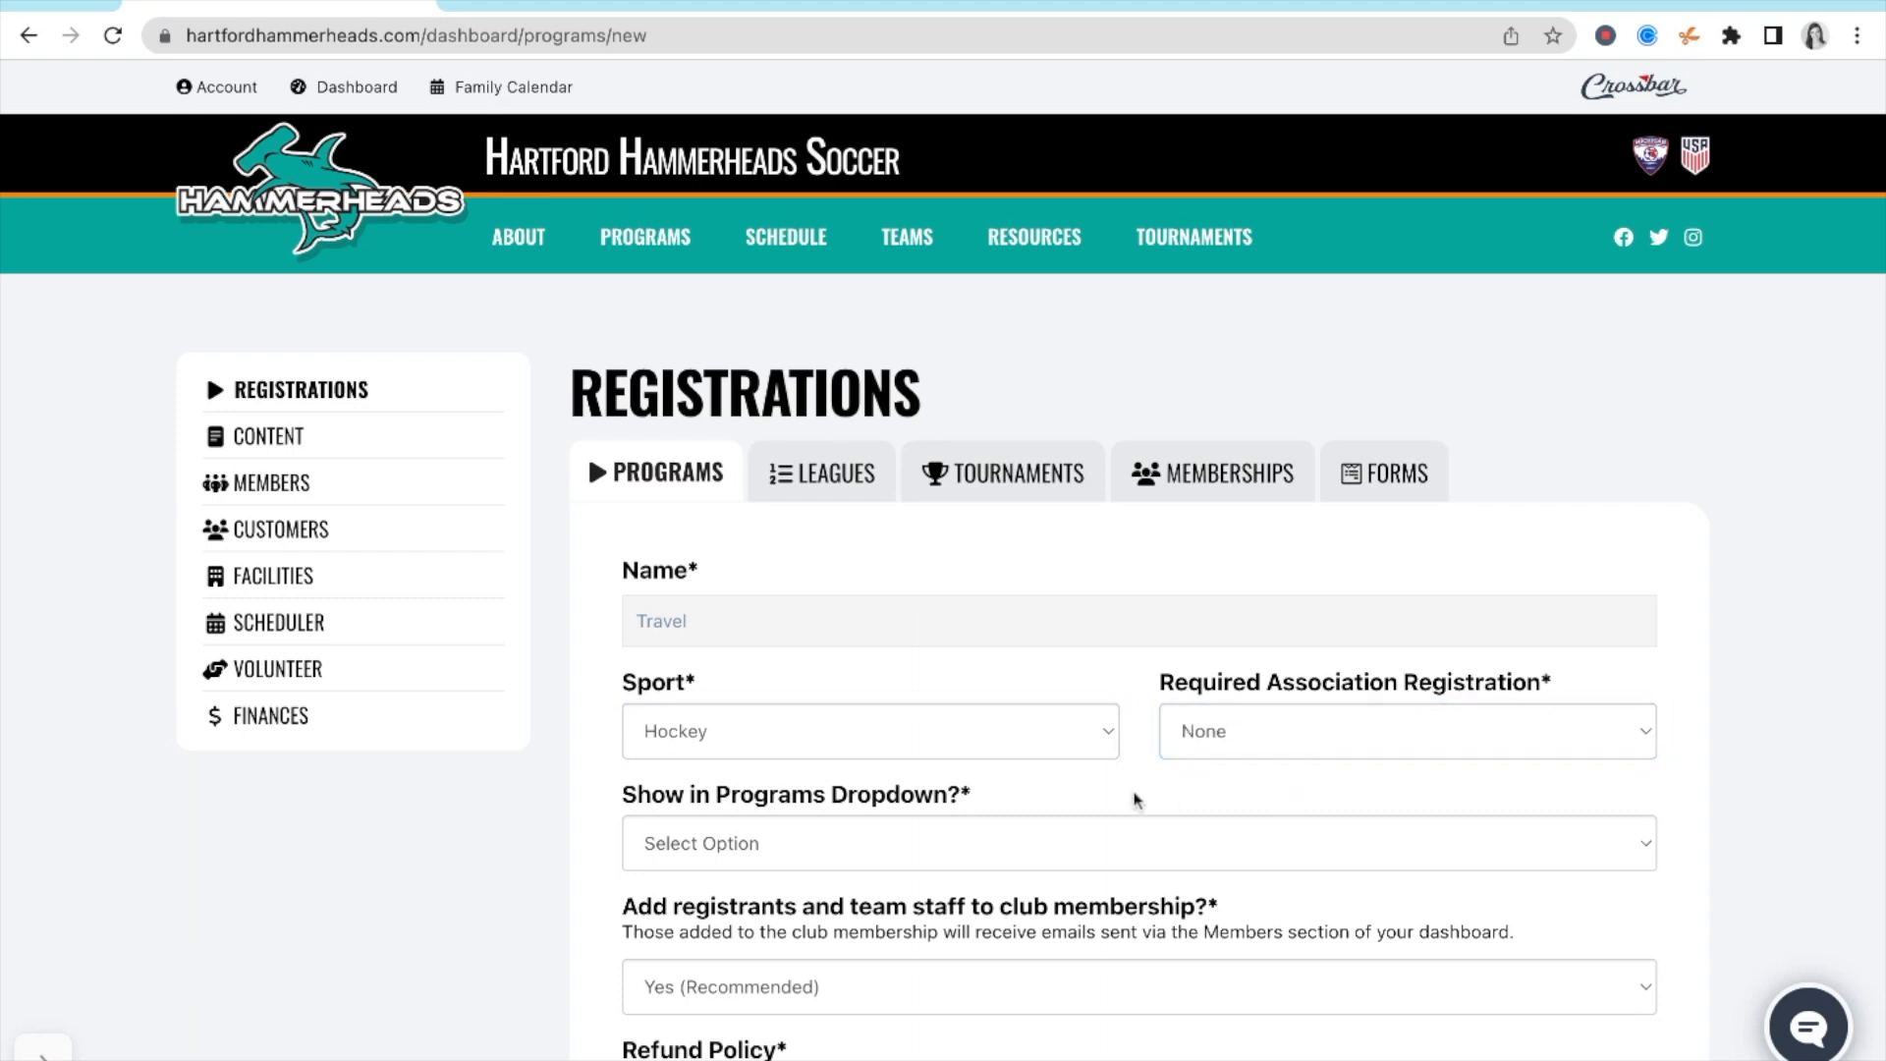
- Set the new program to show in the Programs dropdown by choosing Yes
scroll(923, 817, "down", 1)
left_click(935, 766)
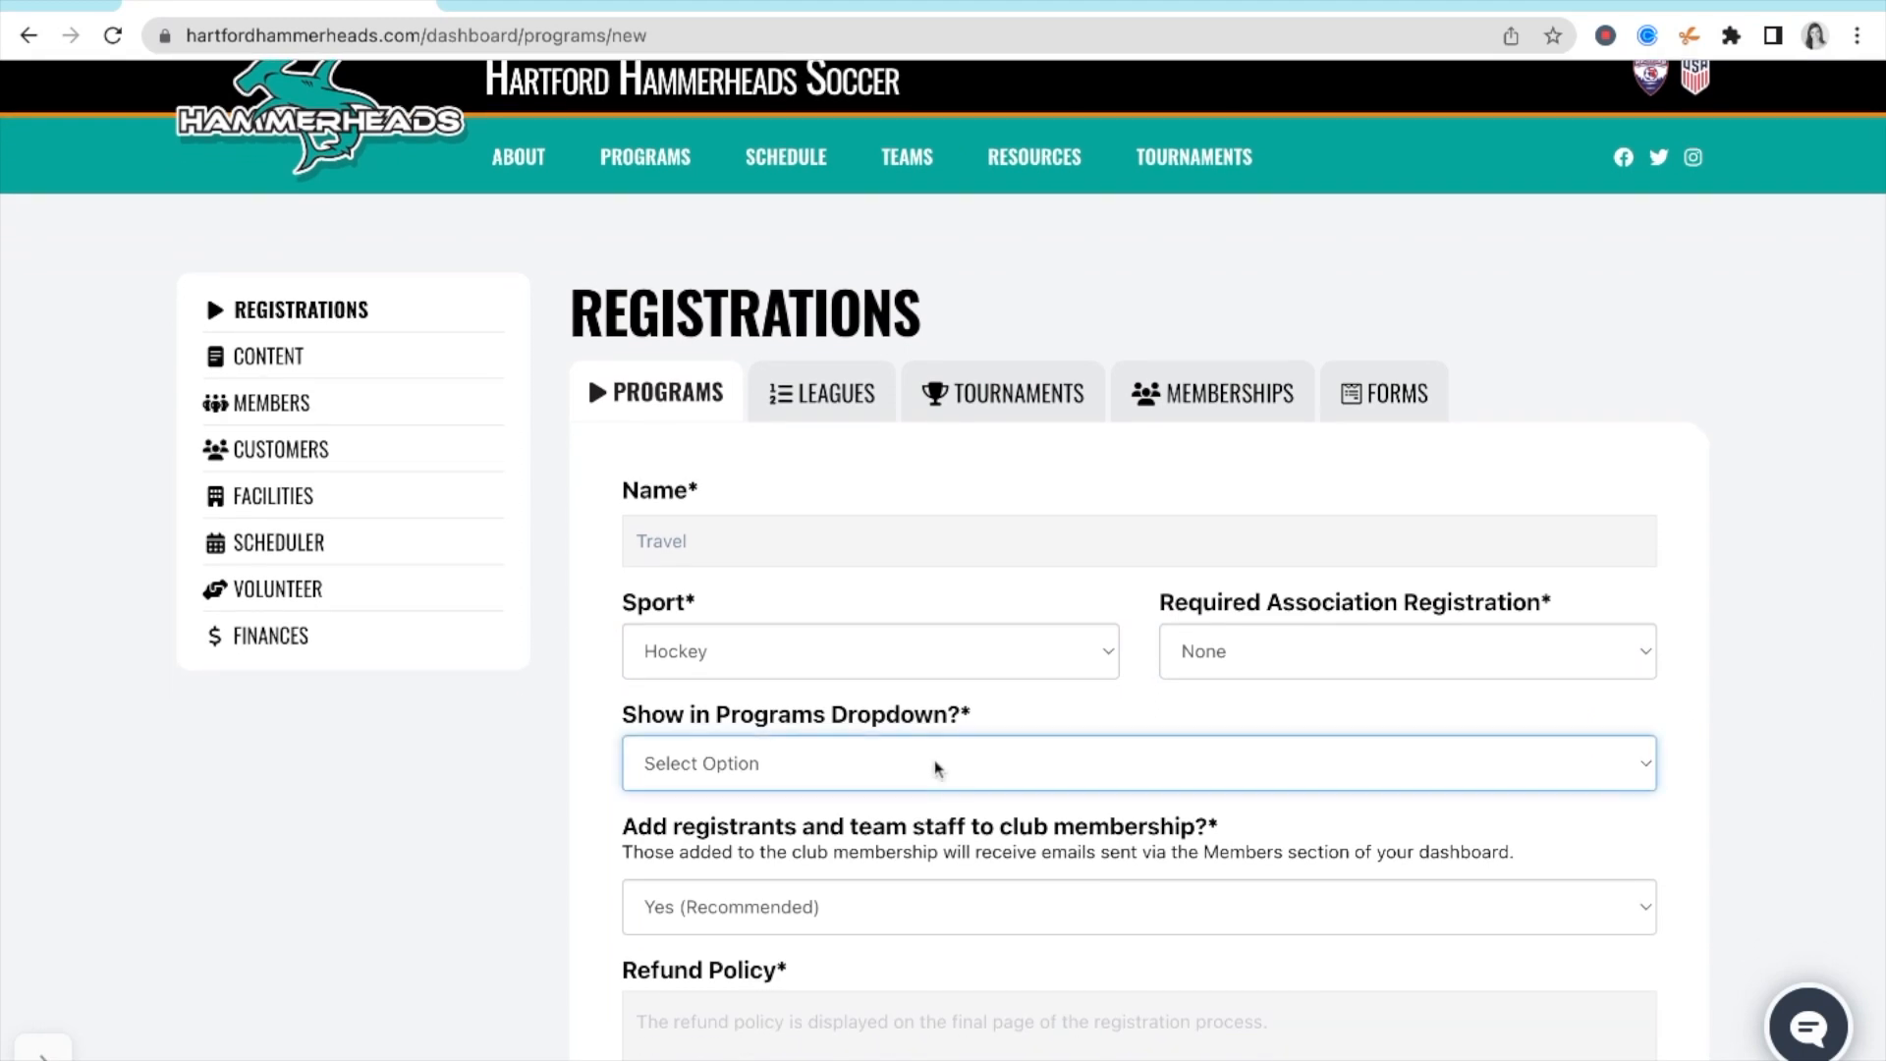
left_click(925, 793)
scroll(926, 794, "down", 1)
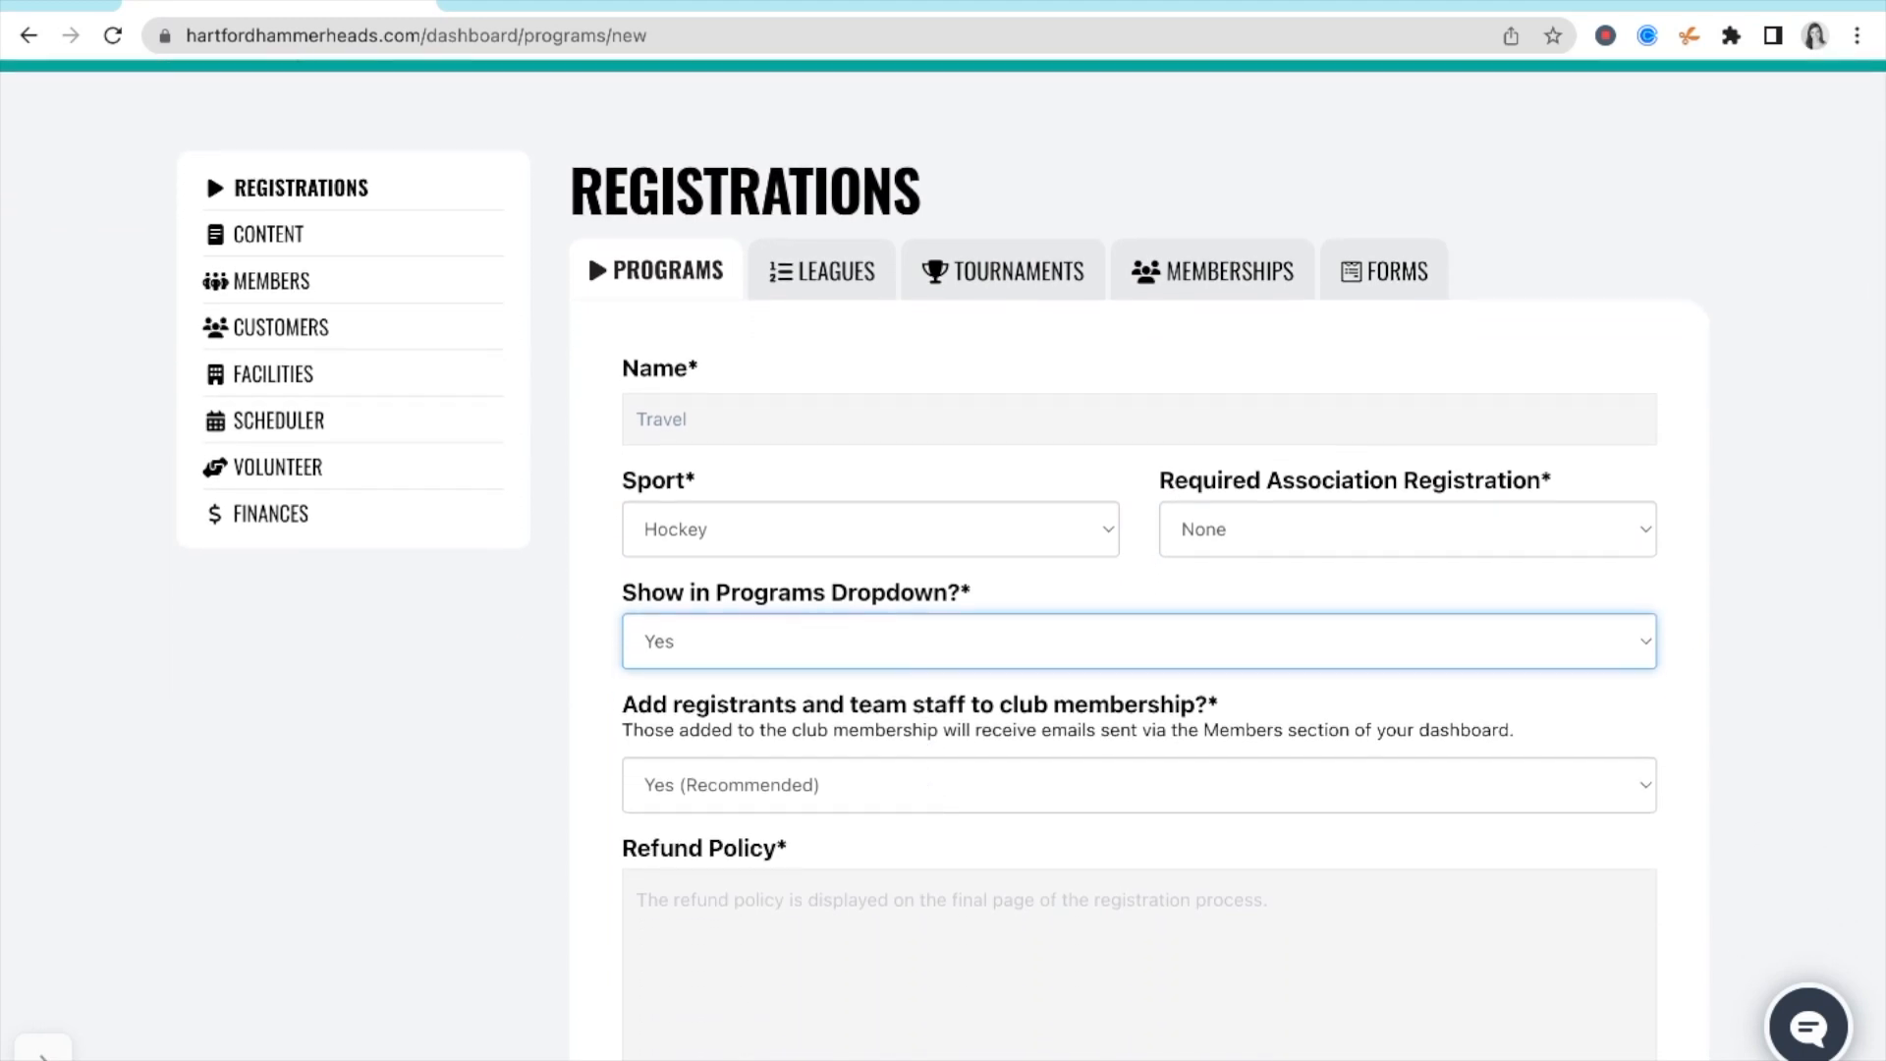
- Enter "No refunds." as the refund policy and save the new program with player stats disabled
scroll(944, 560, "down", 1)
left_click(640, 812)
type("No refunds.")
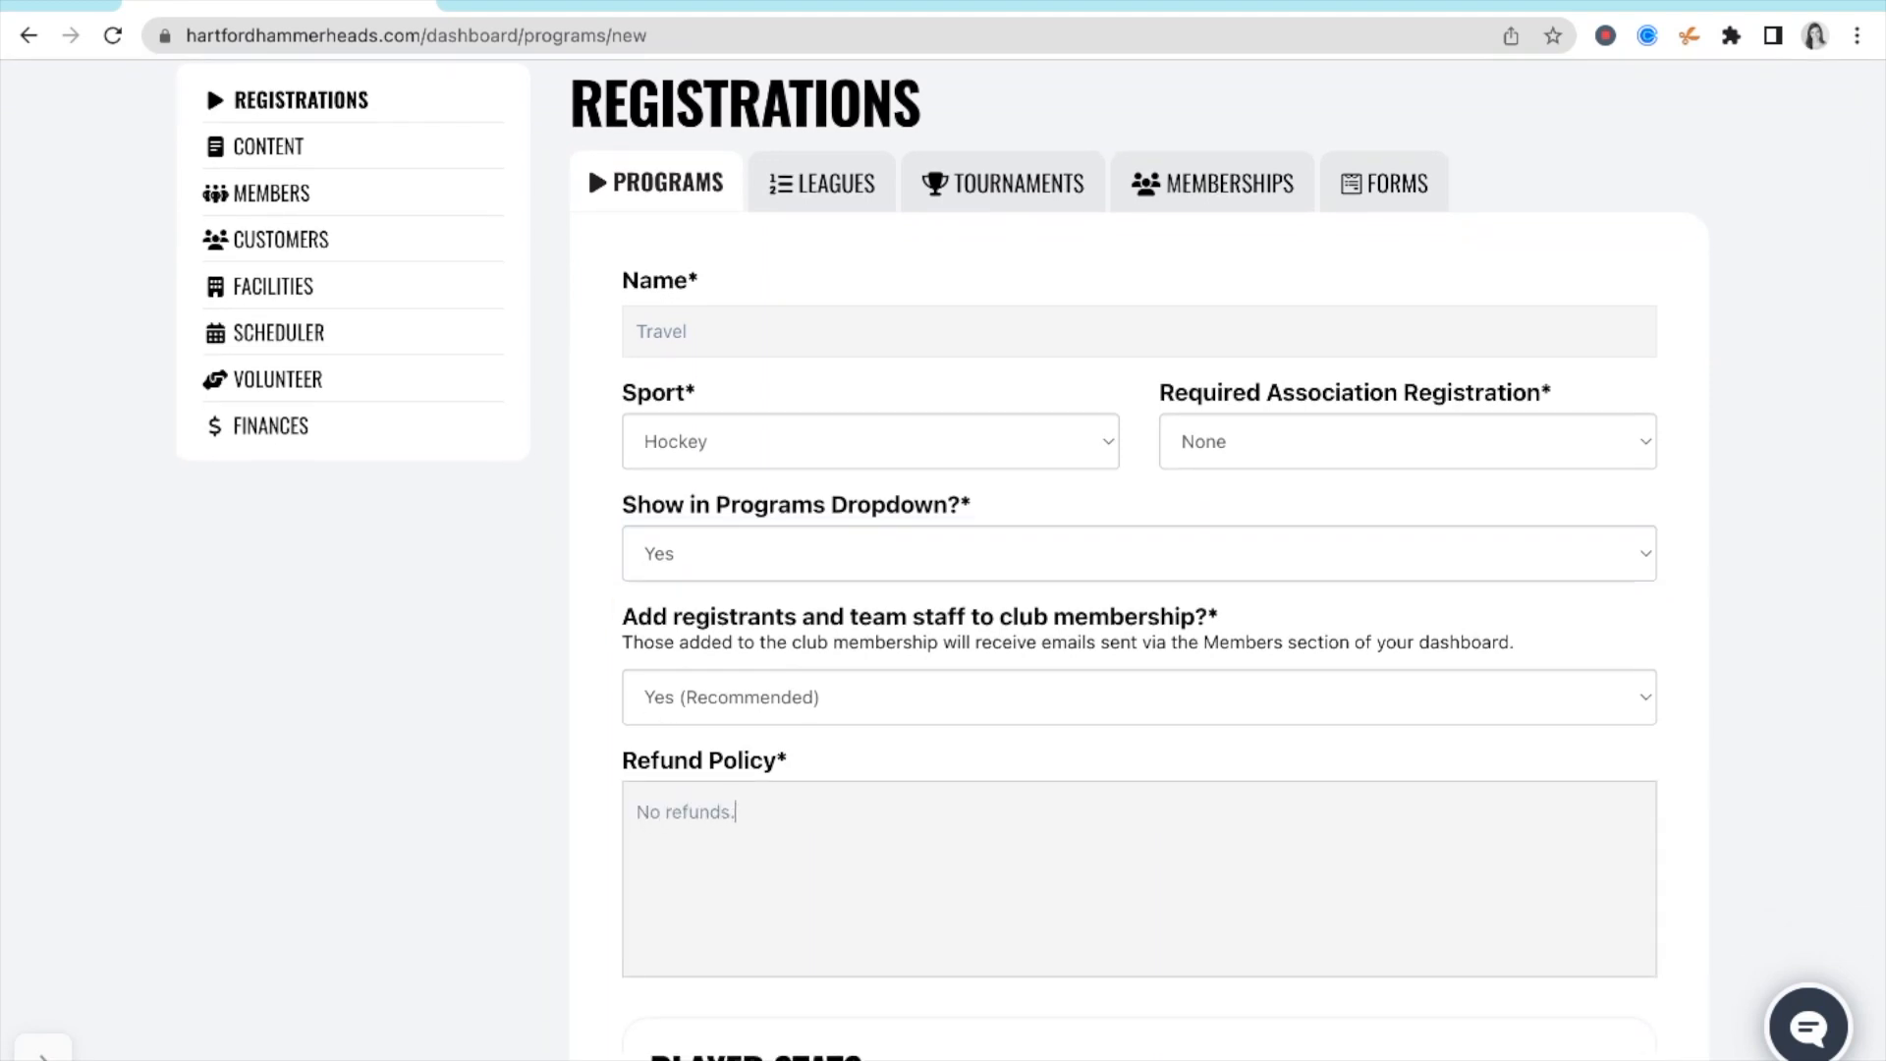
scroll(887, 880, "down", 4)
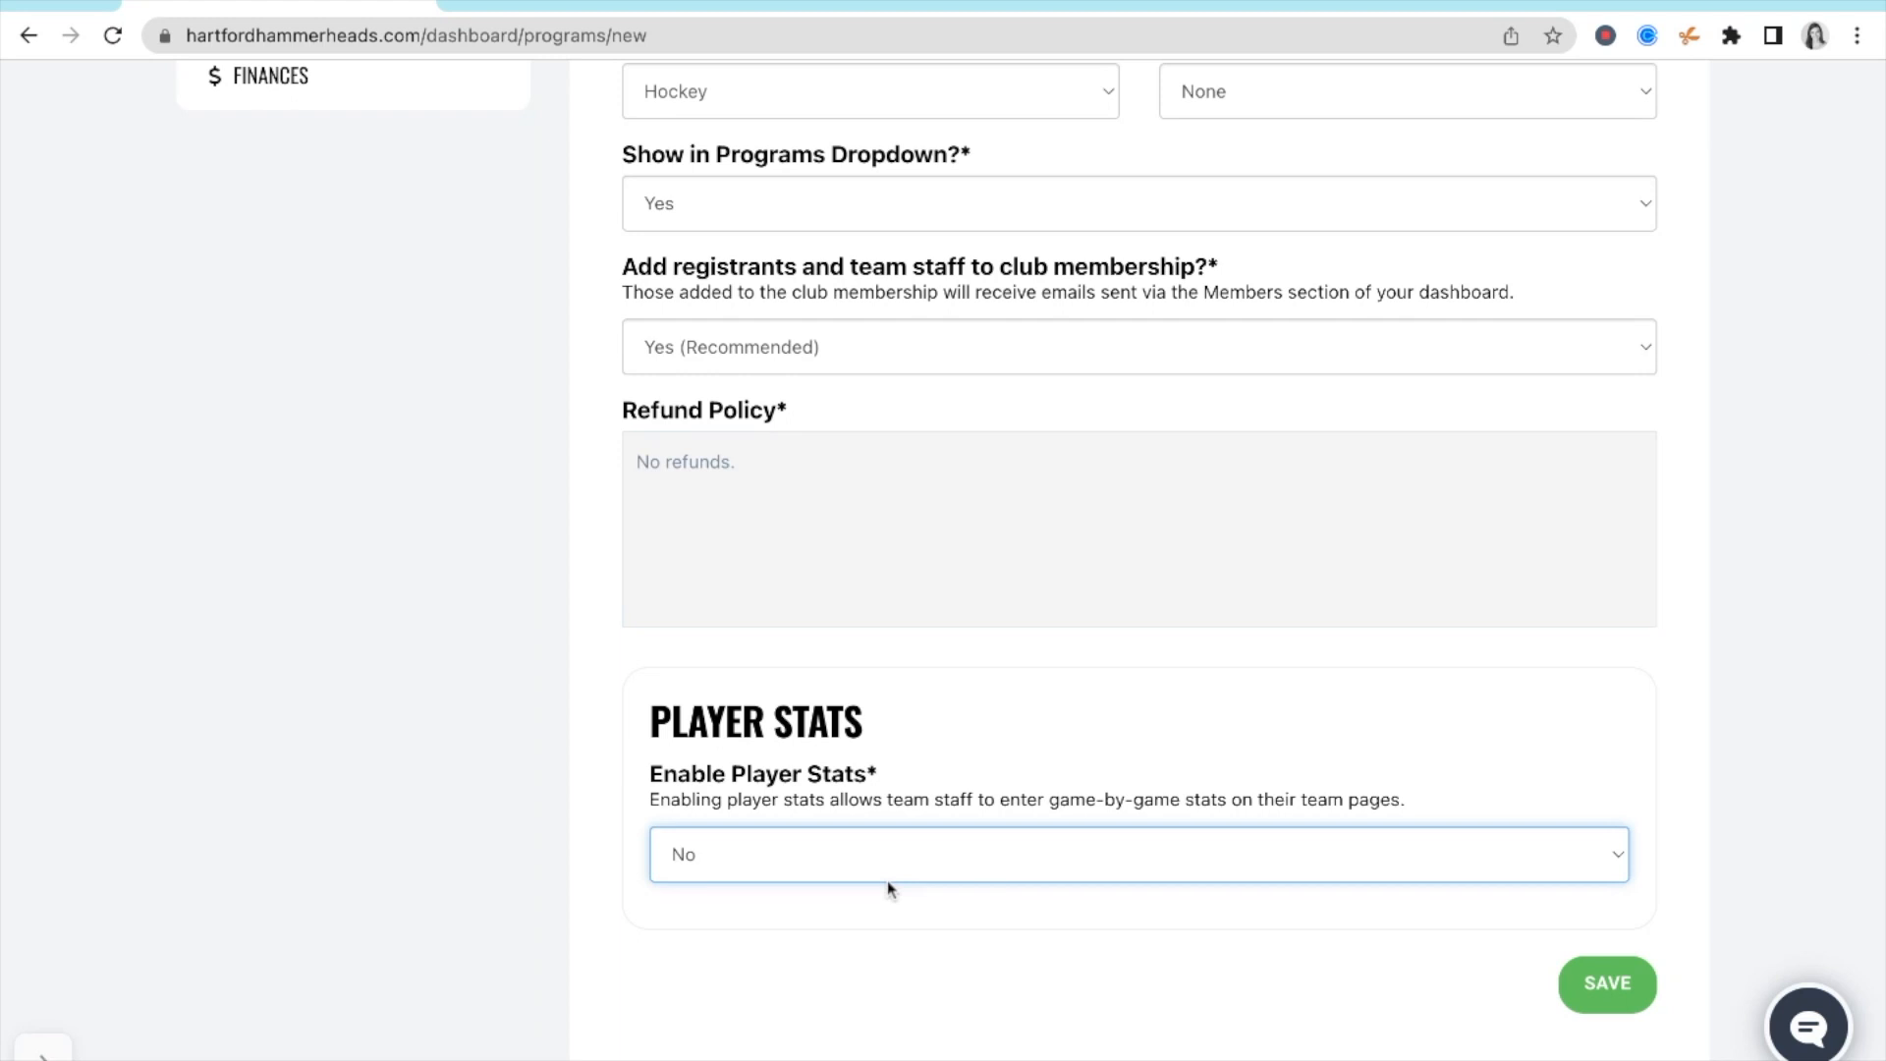
left_click(1612, 1004)
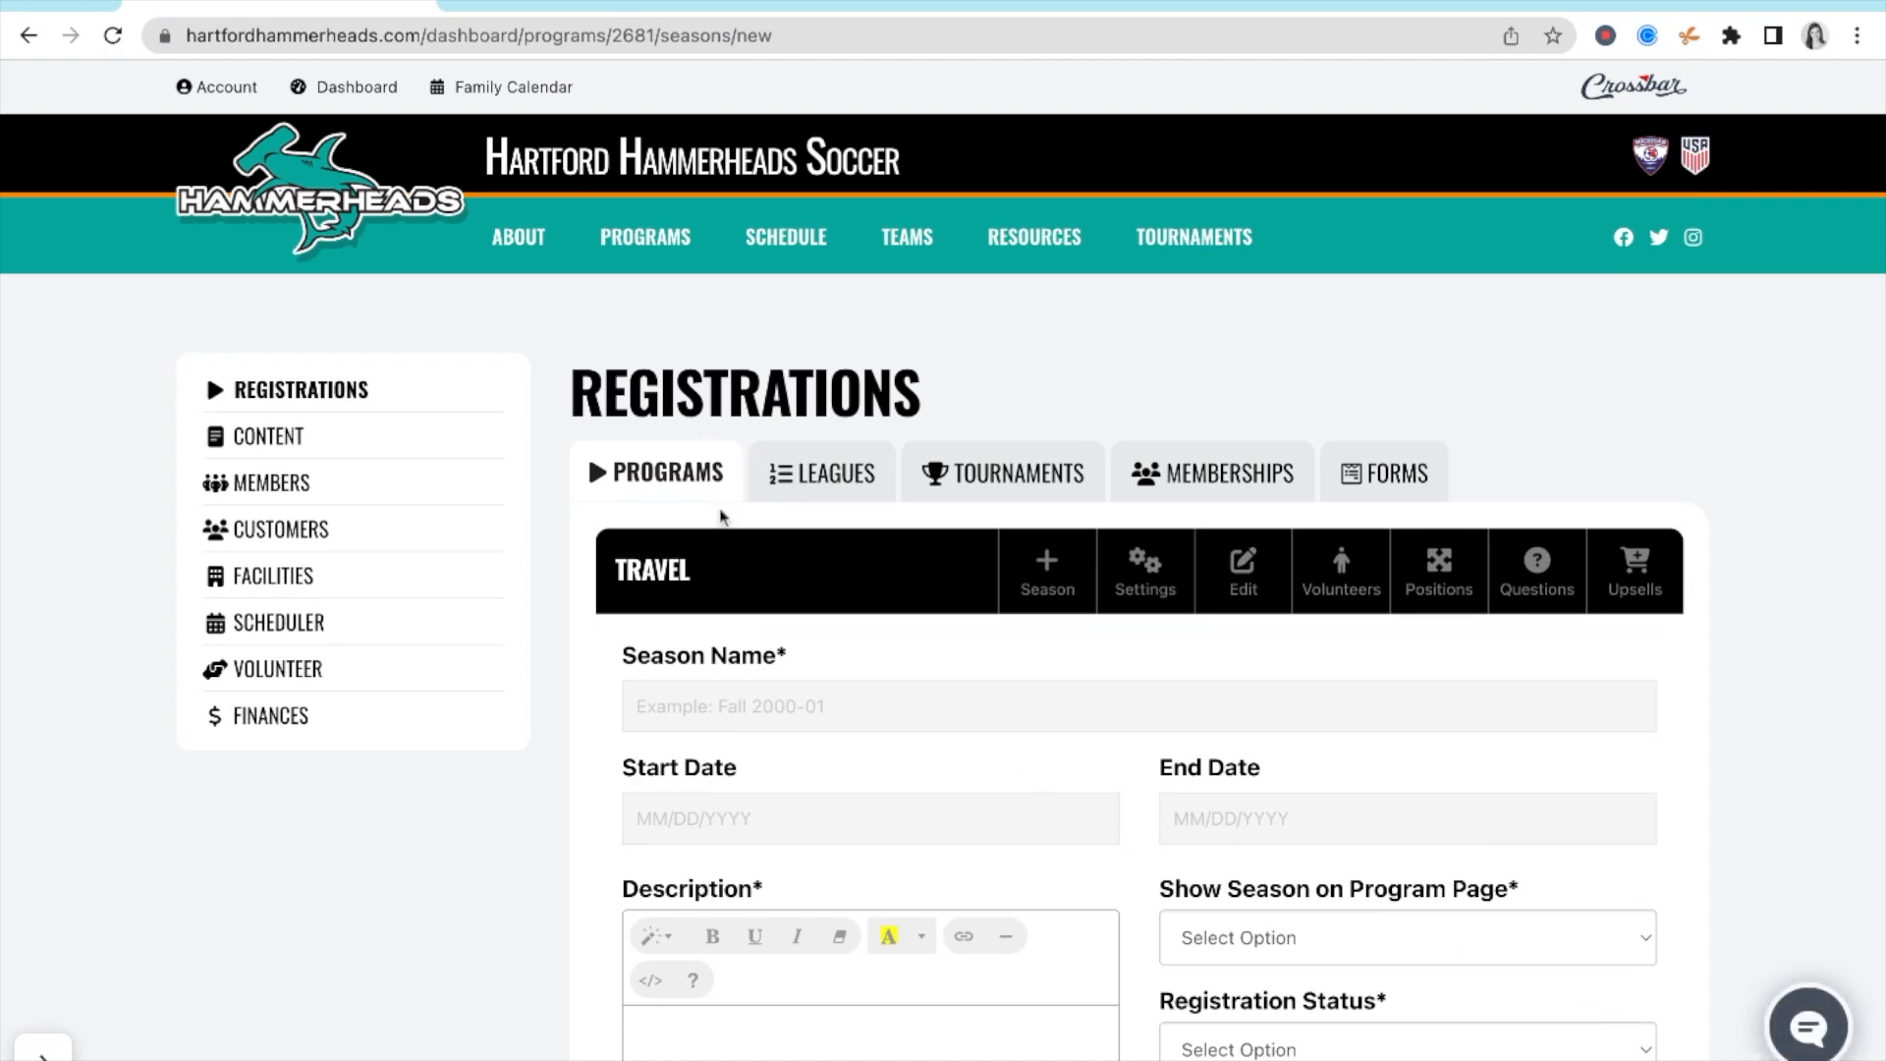
- Reopen the Travel program's settings from the programs list, review its options and save them
left_click(695, 478)
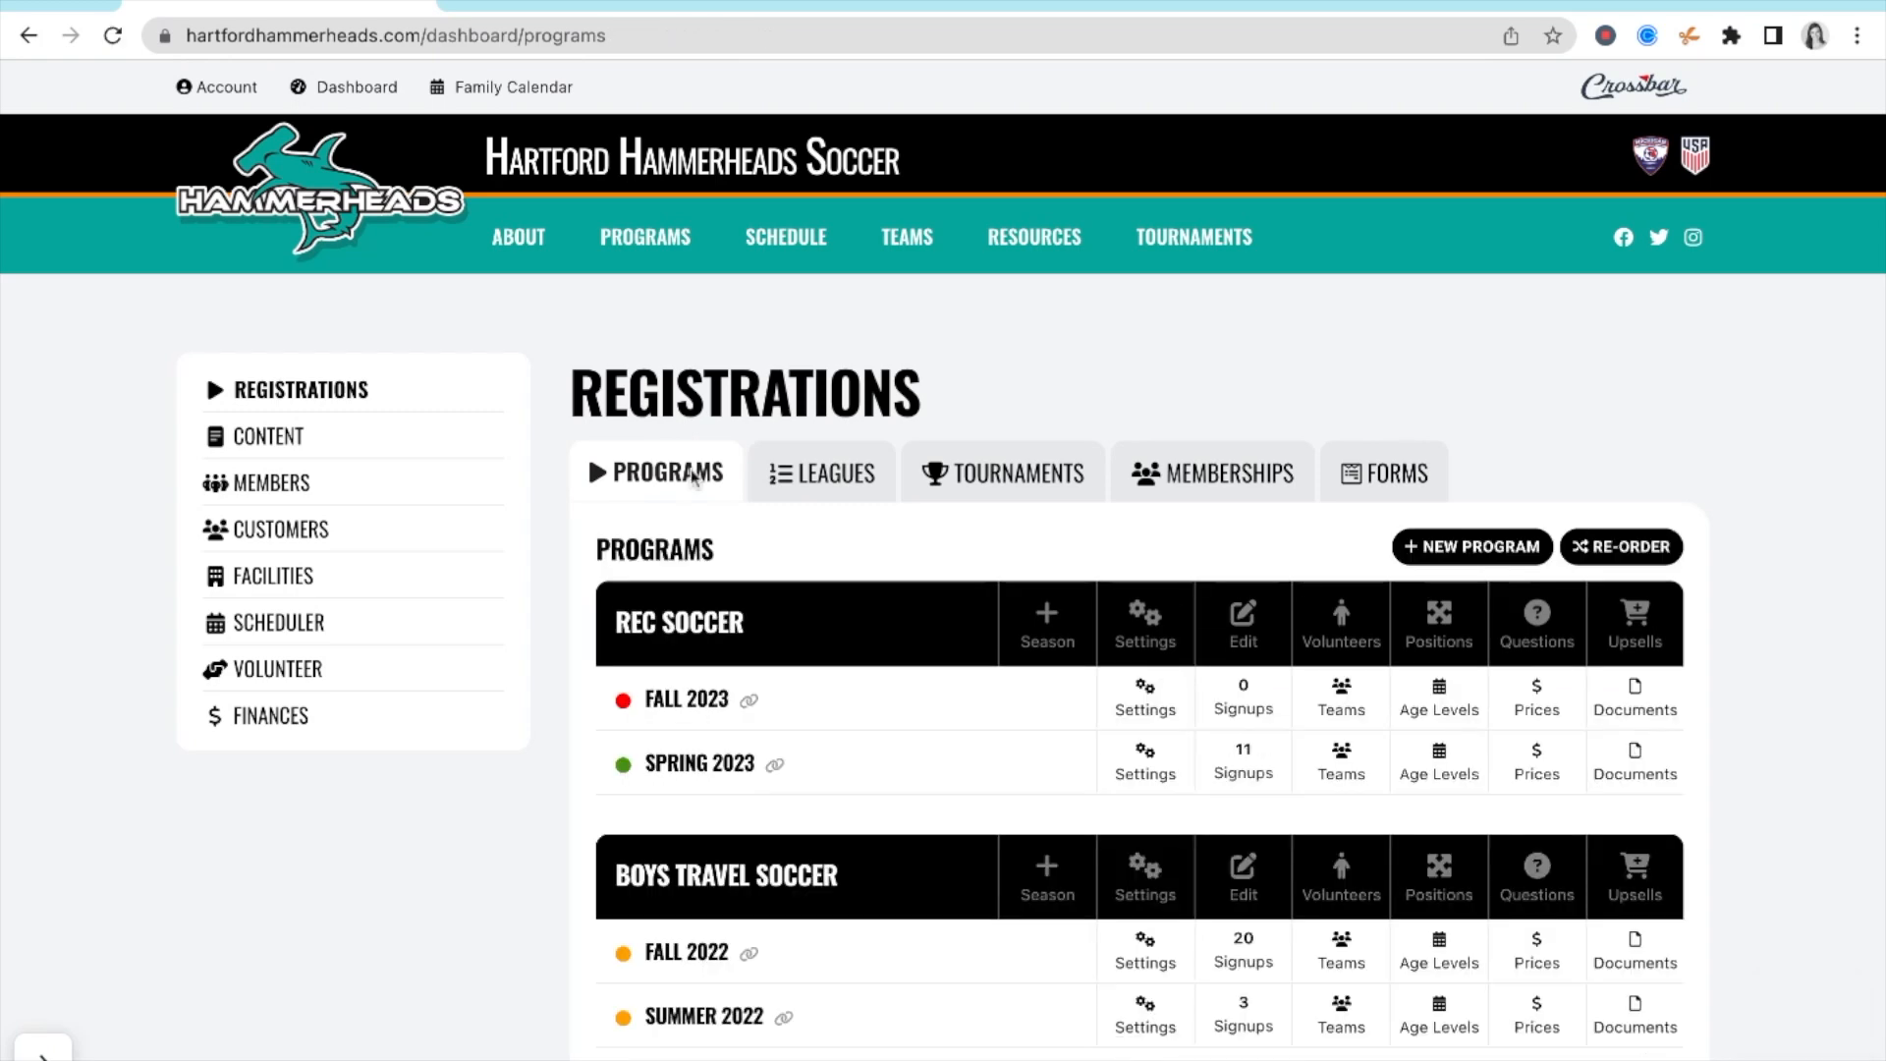
scroll(740, 766, "down", 10)
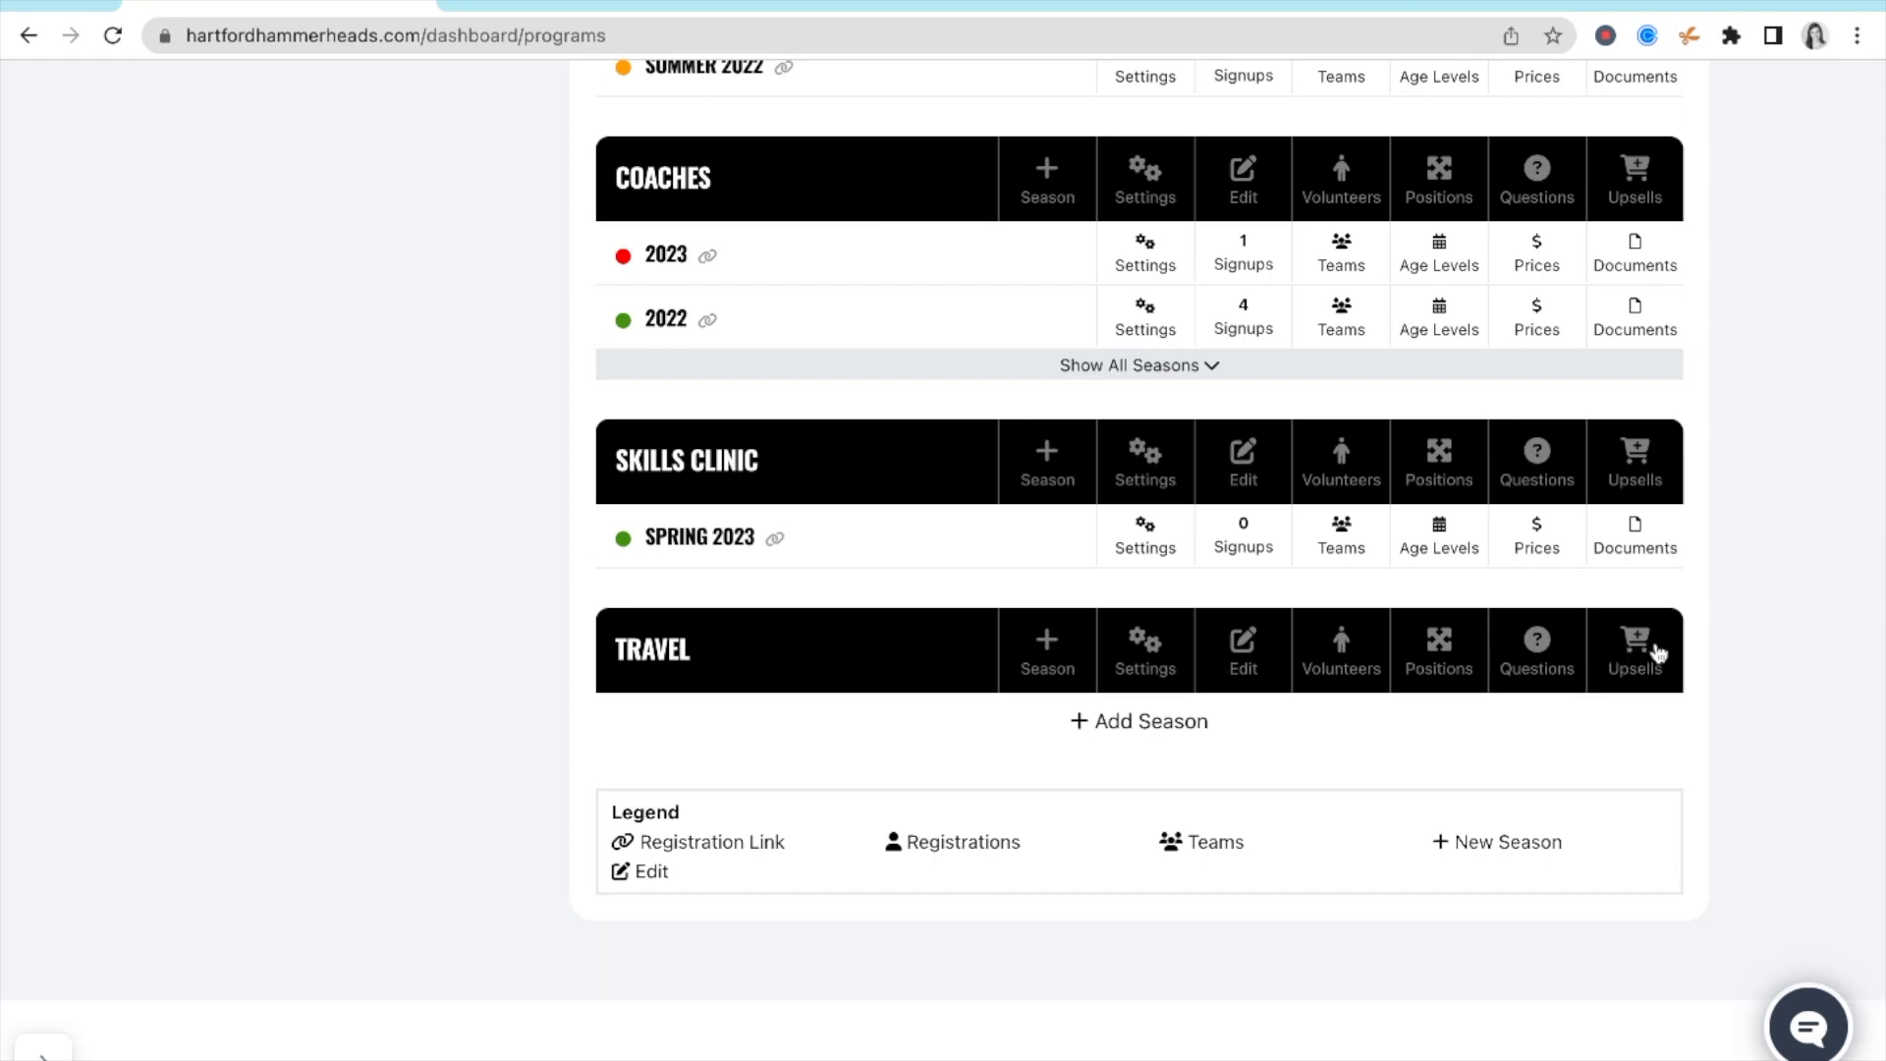
left_click(1165, 658)
scroll(1107, 801, "down", 4)
left_click(969, 484)
left_click(1011, 726)
scroll(1011, 725, "down", 5)
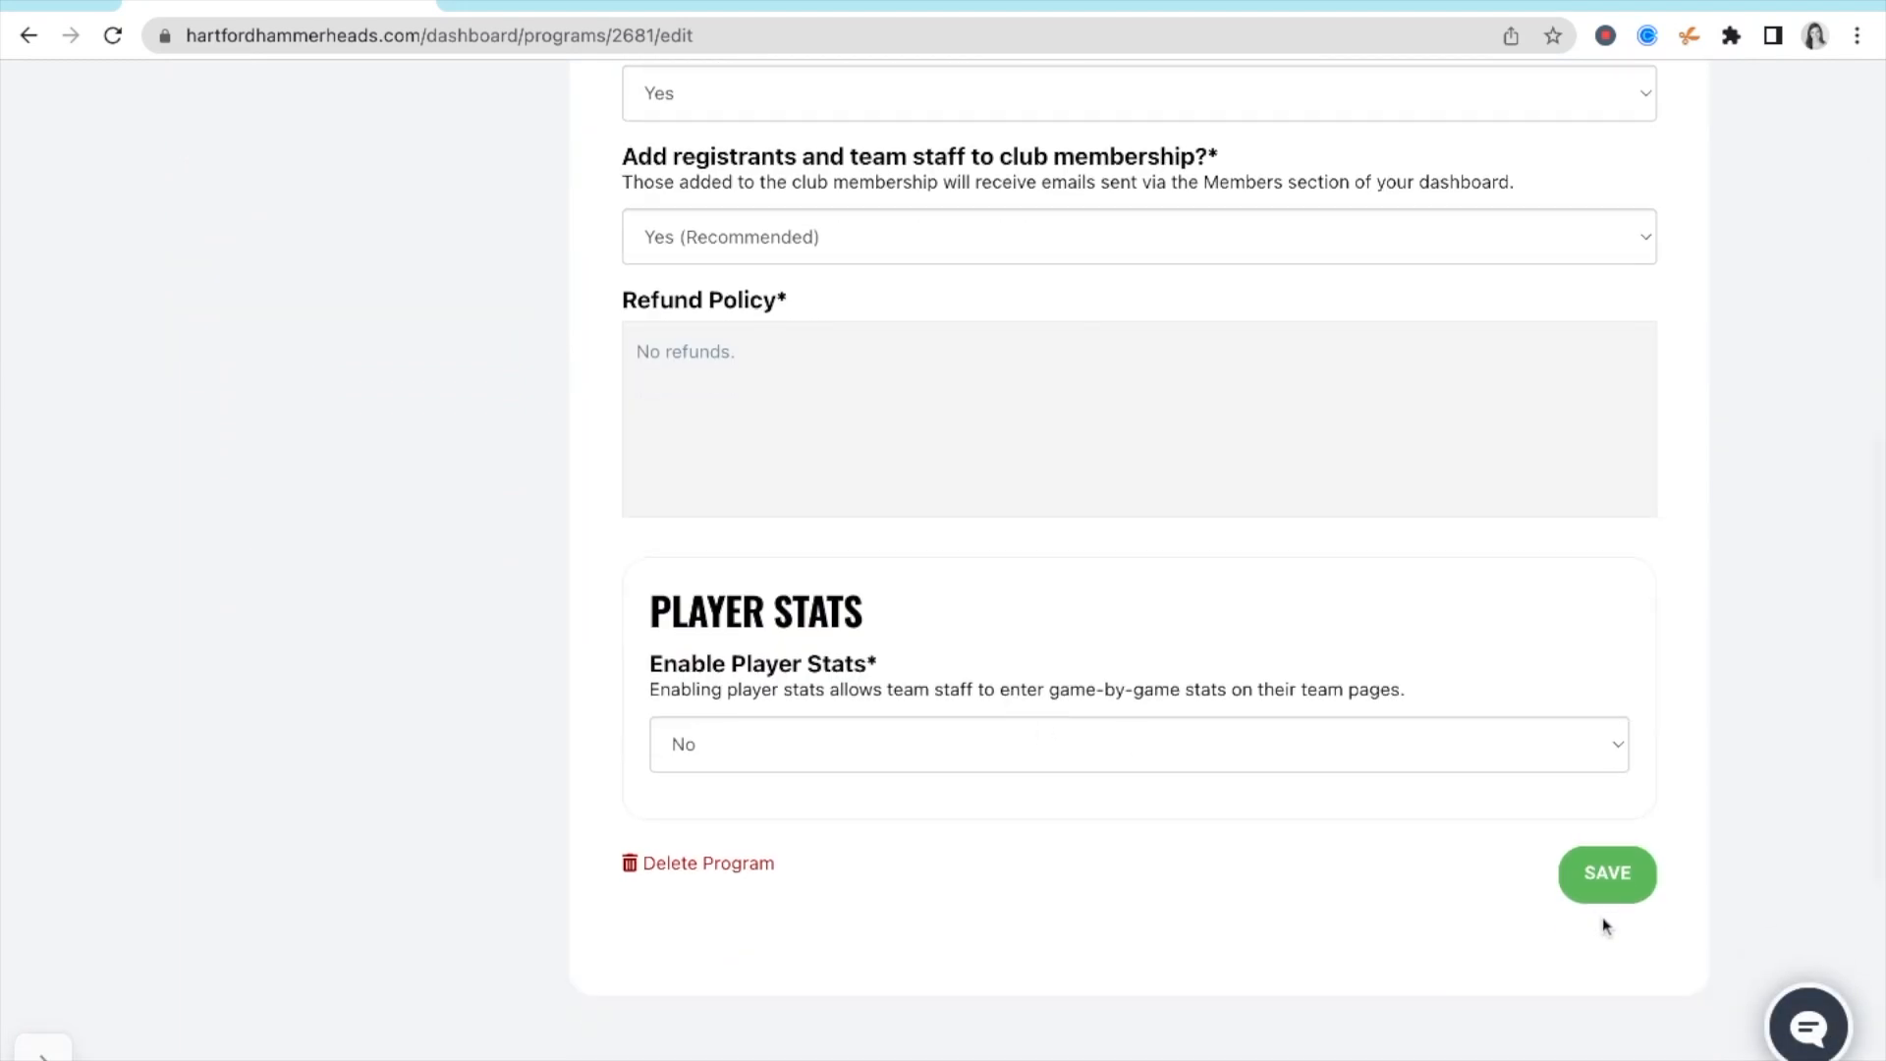
left_click(1607, 896)
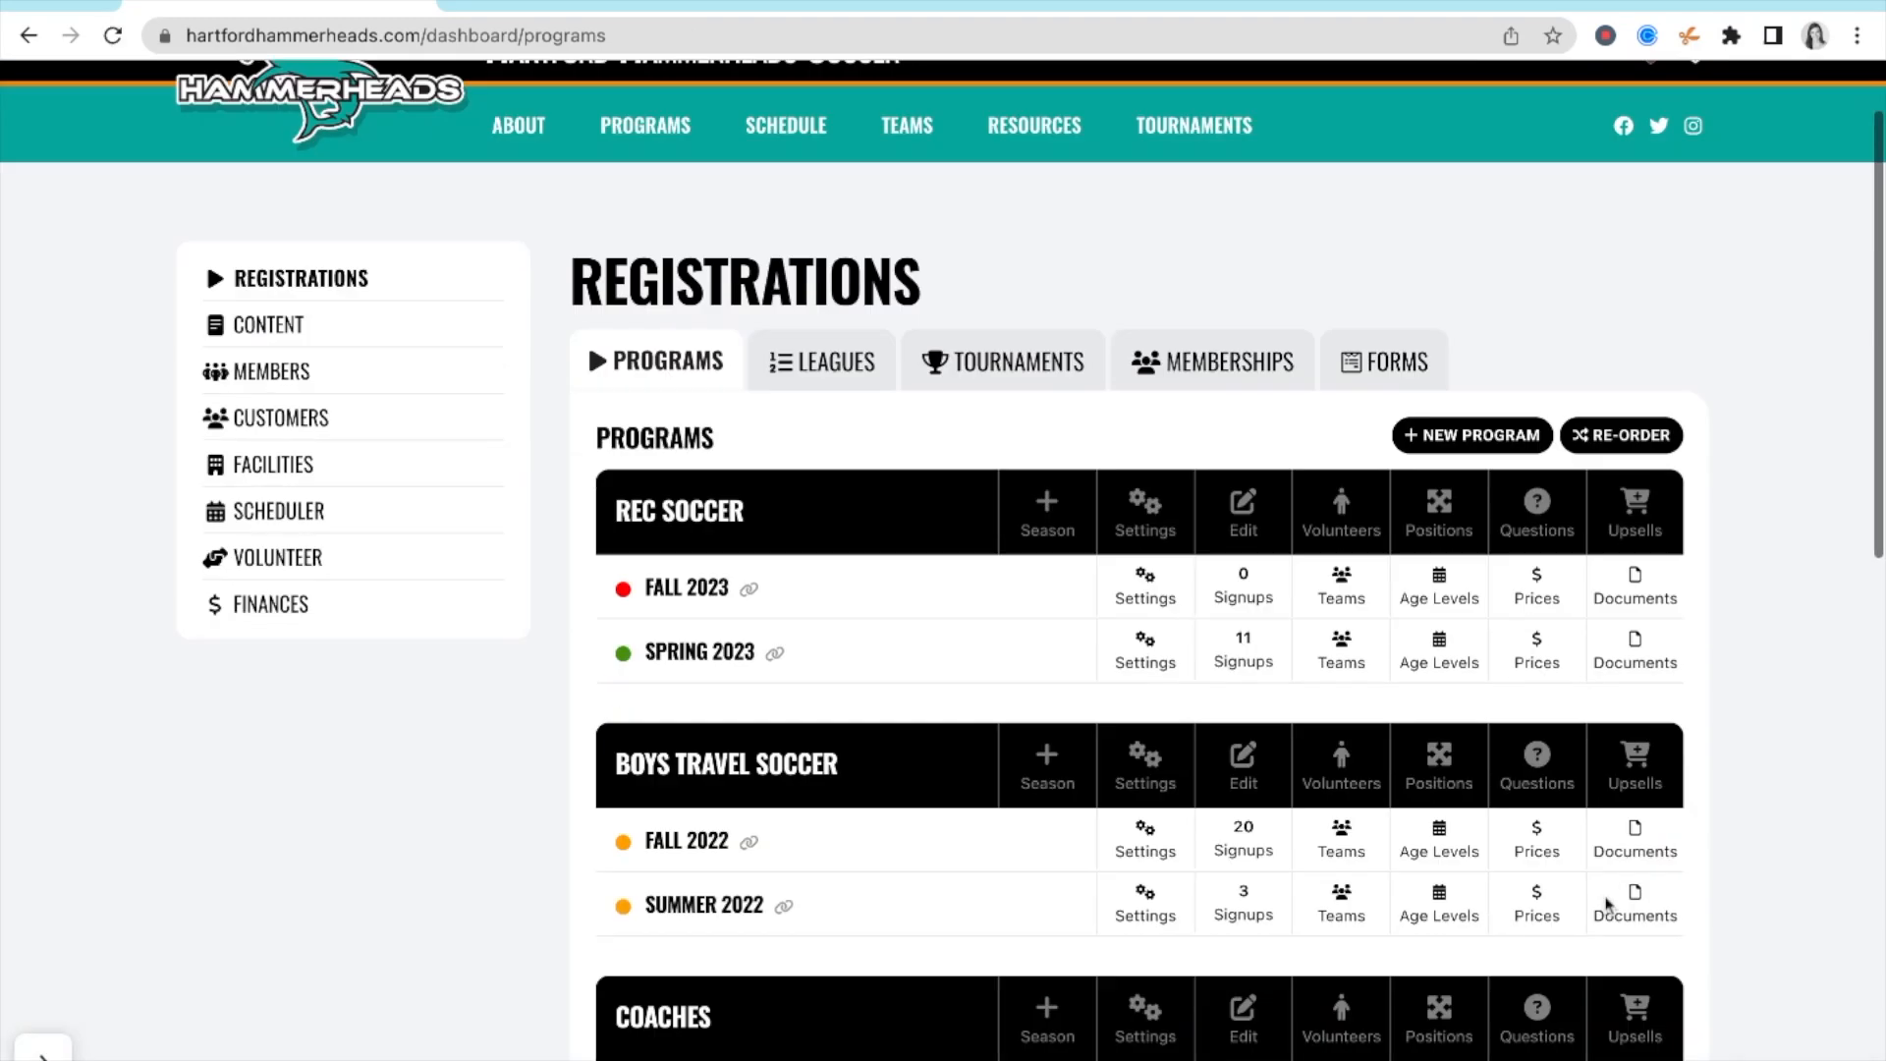
- Open the Travel program's page for editing and examine its template sections, from the description through ages, games and jerseys
scroll(1608, 902, "down", 10)
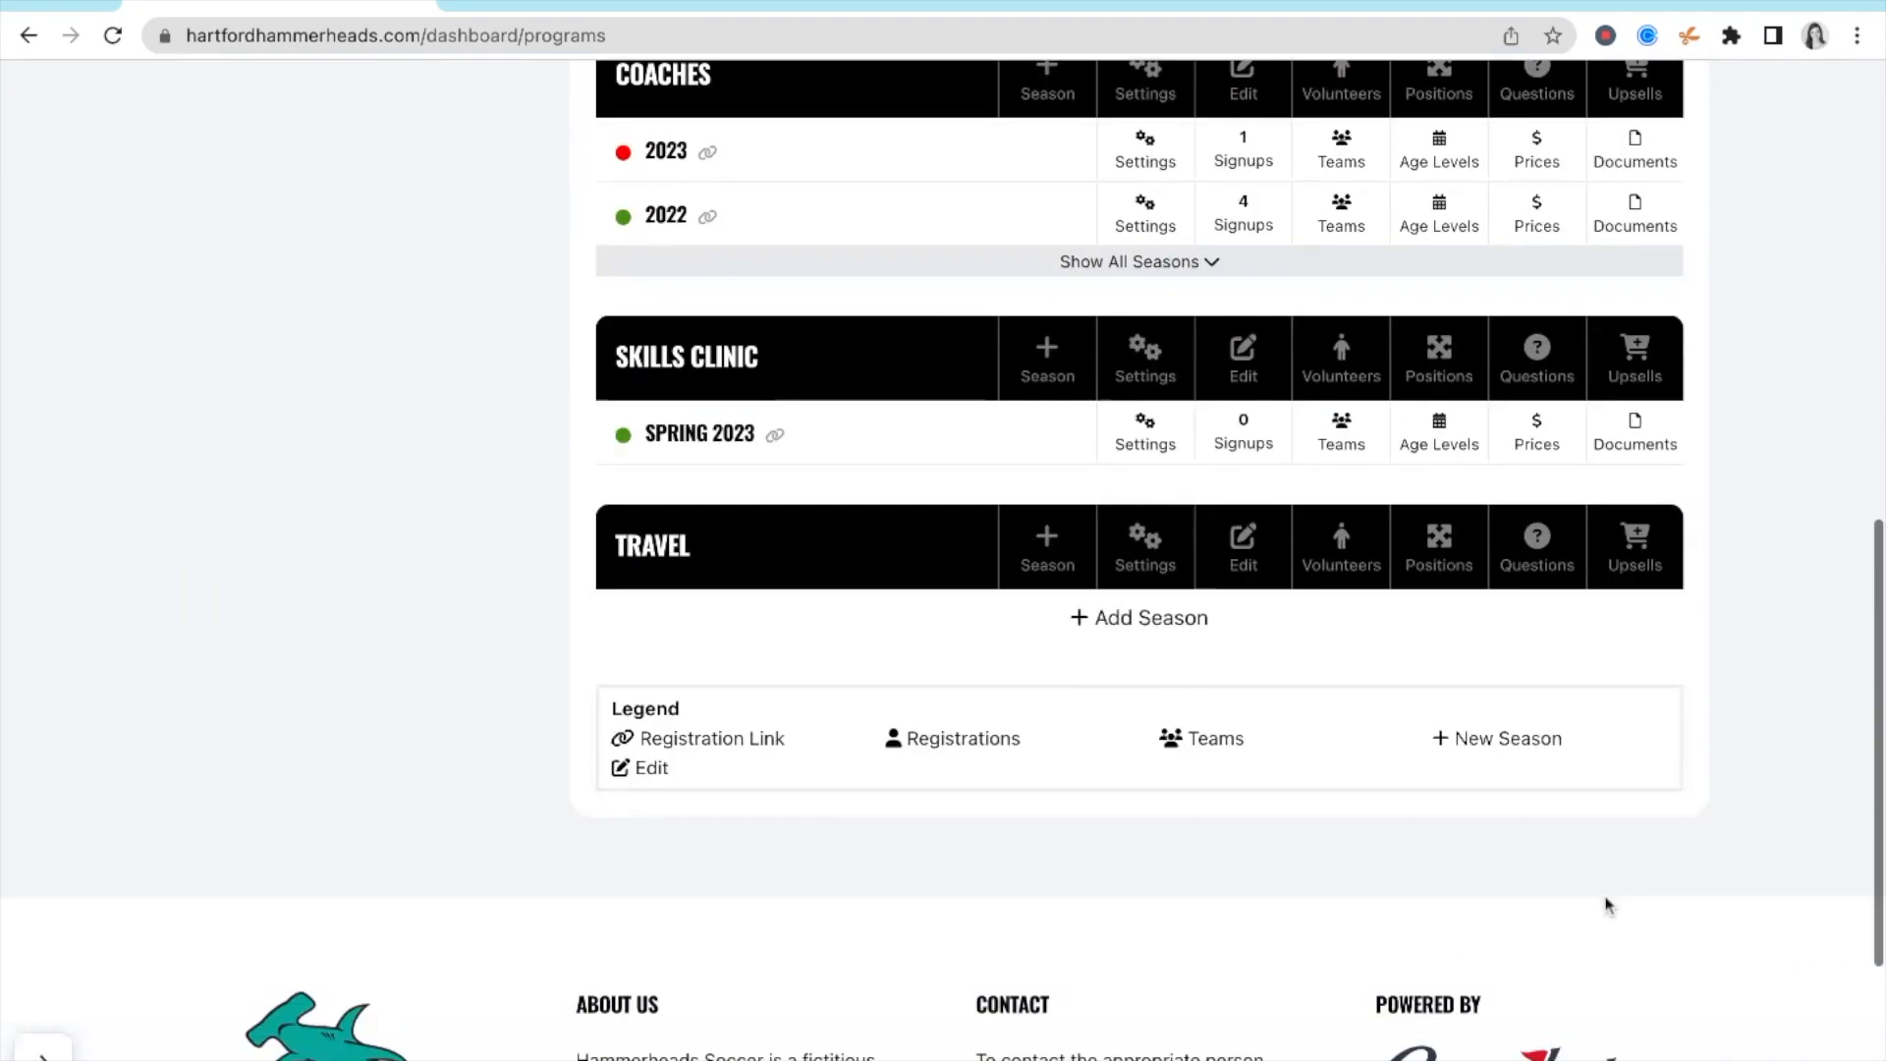
left_click(1267, 570)
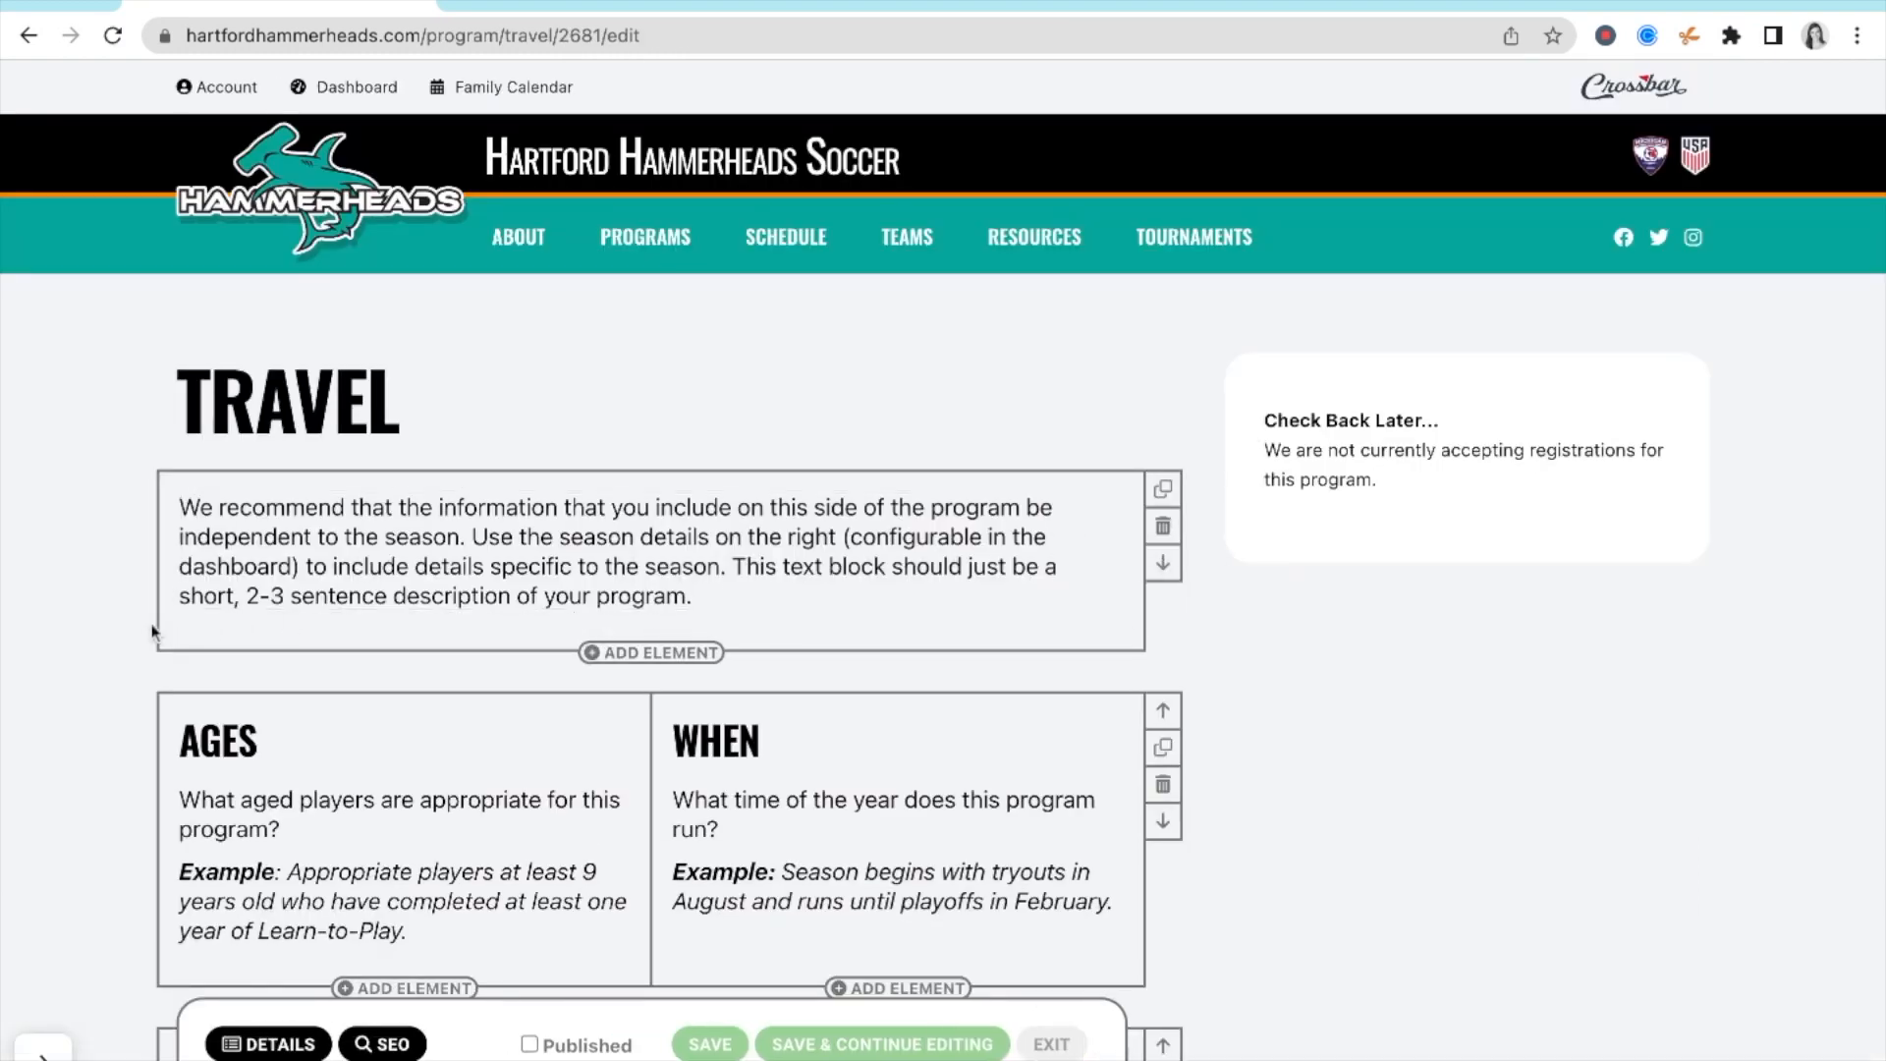
scroll(152, 648, "down", 3)
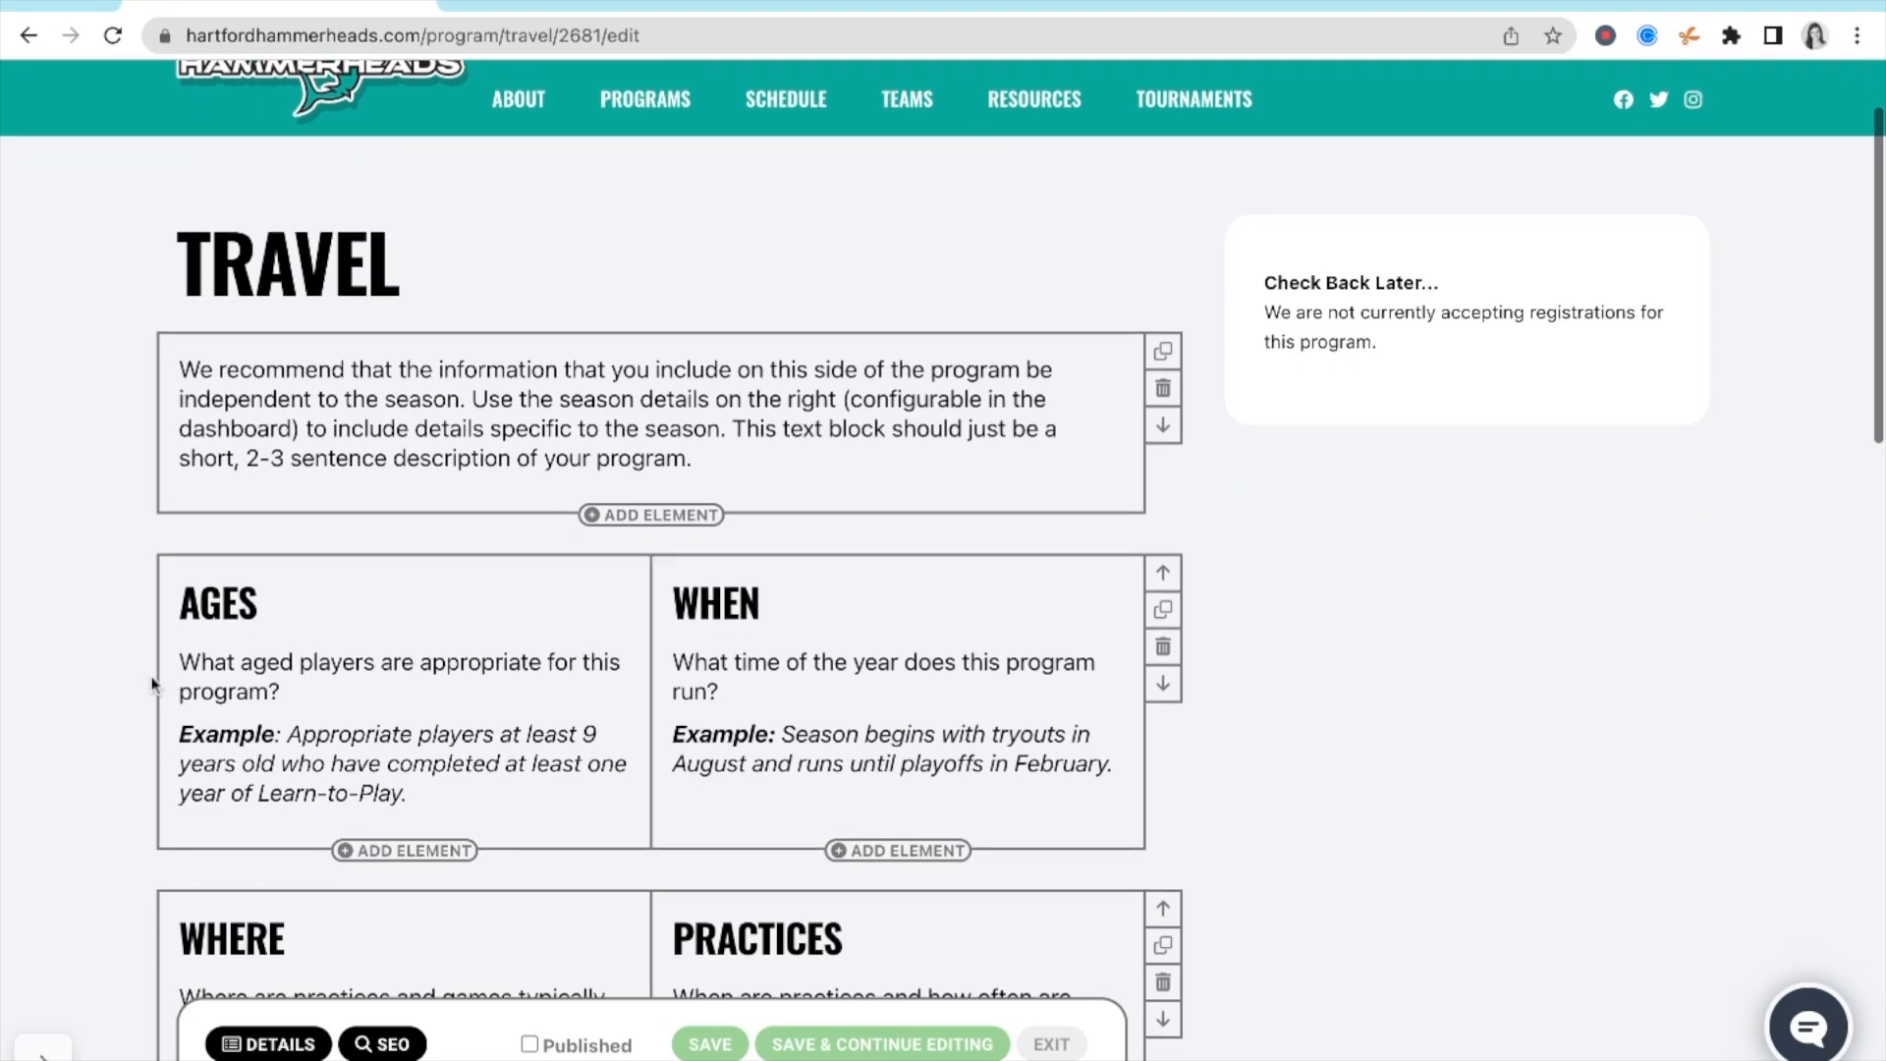
scroll(152, 684, "down", 5)
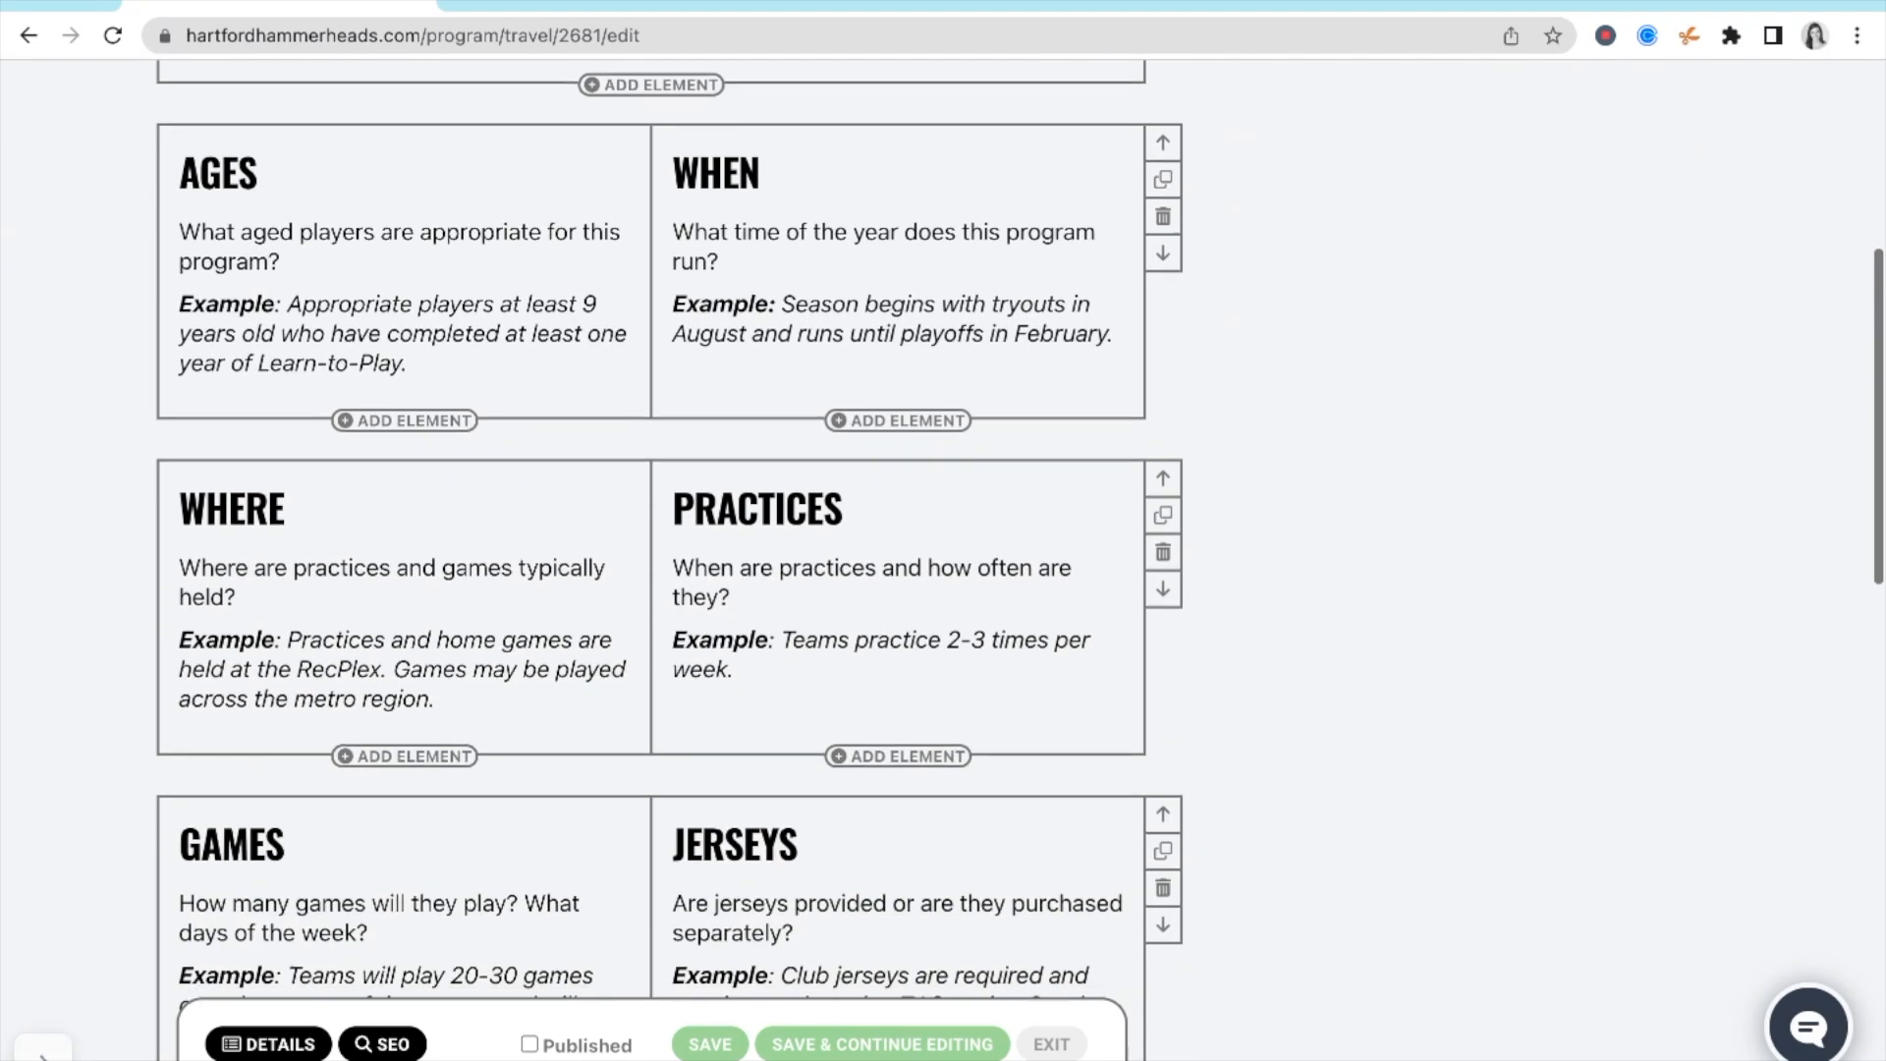
scroll(649, 560, "down", 7)
scroll(1159, 491, "up", 14)
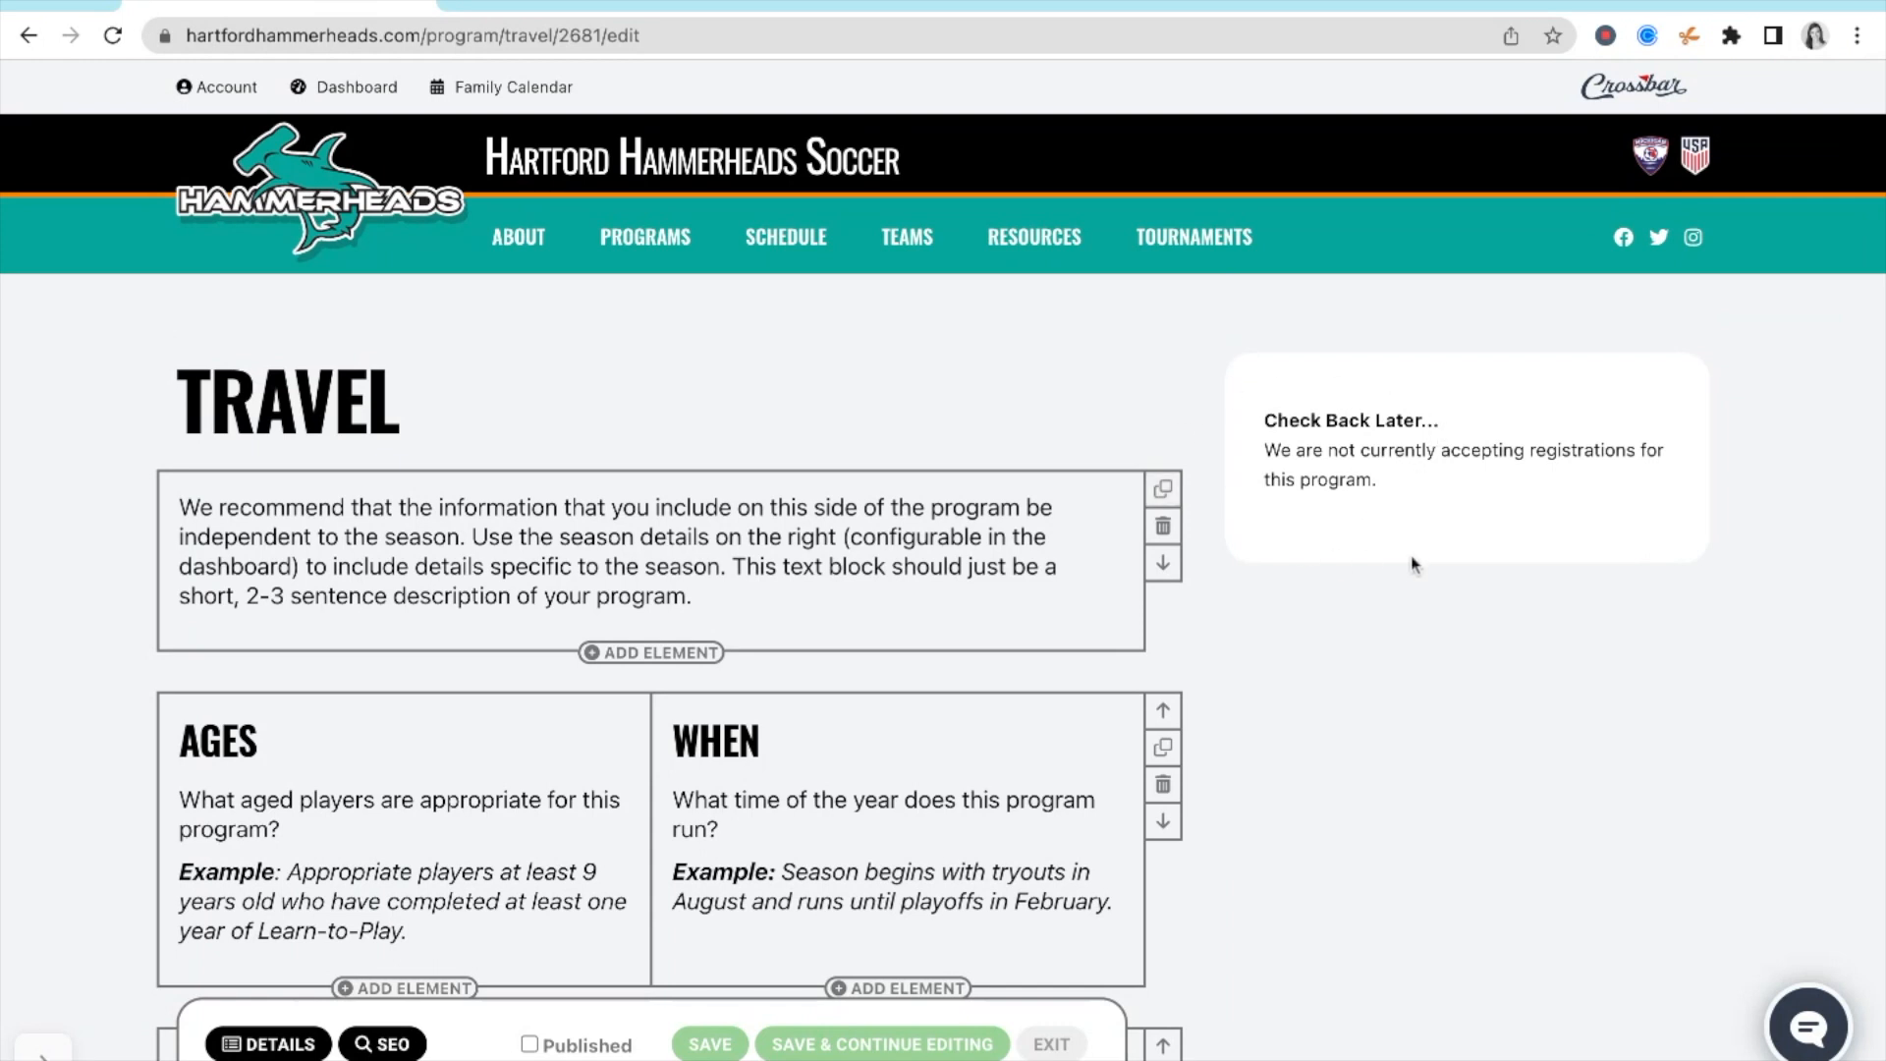
- Return to the dashboard, open the Travel program's volunteer positions and add a "Team Manager" position
left_click(346, 90)
scroll(609, 660, "down", 10)
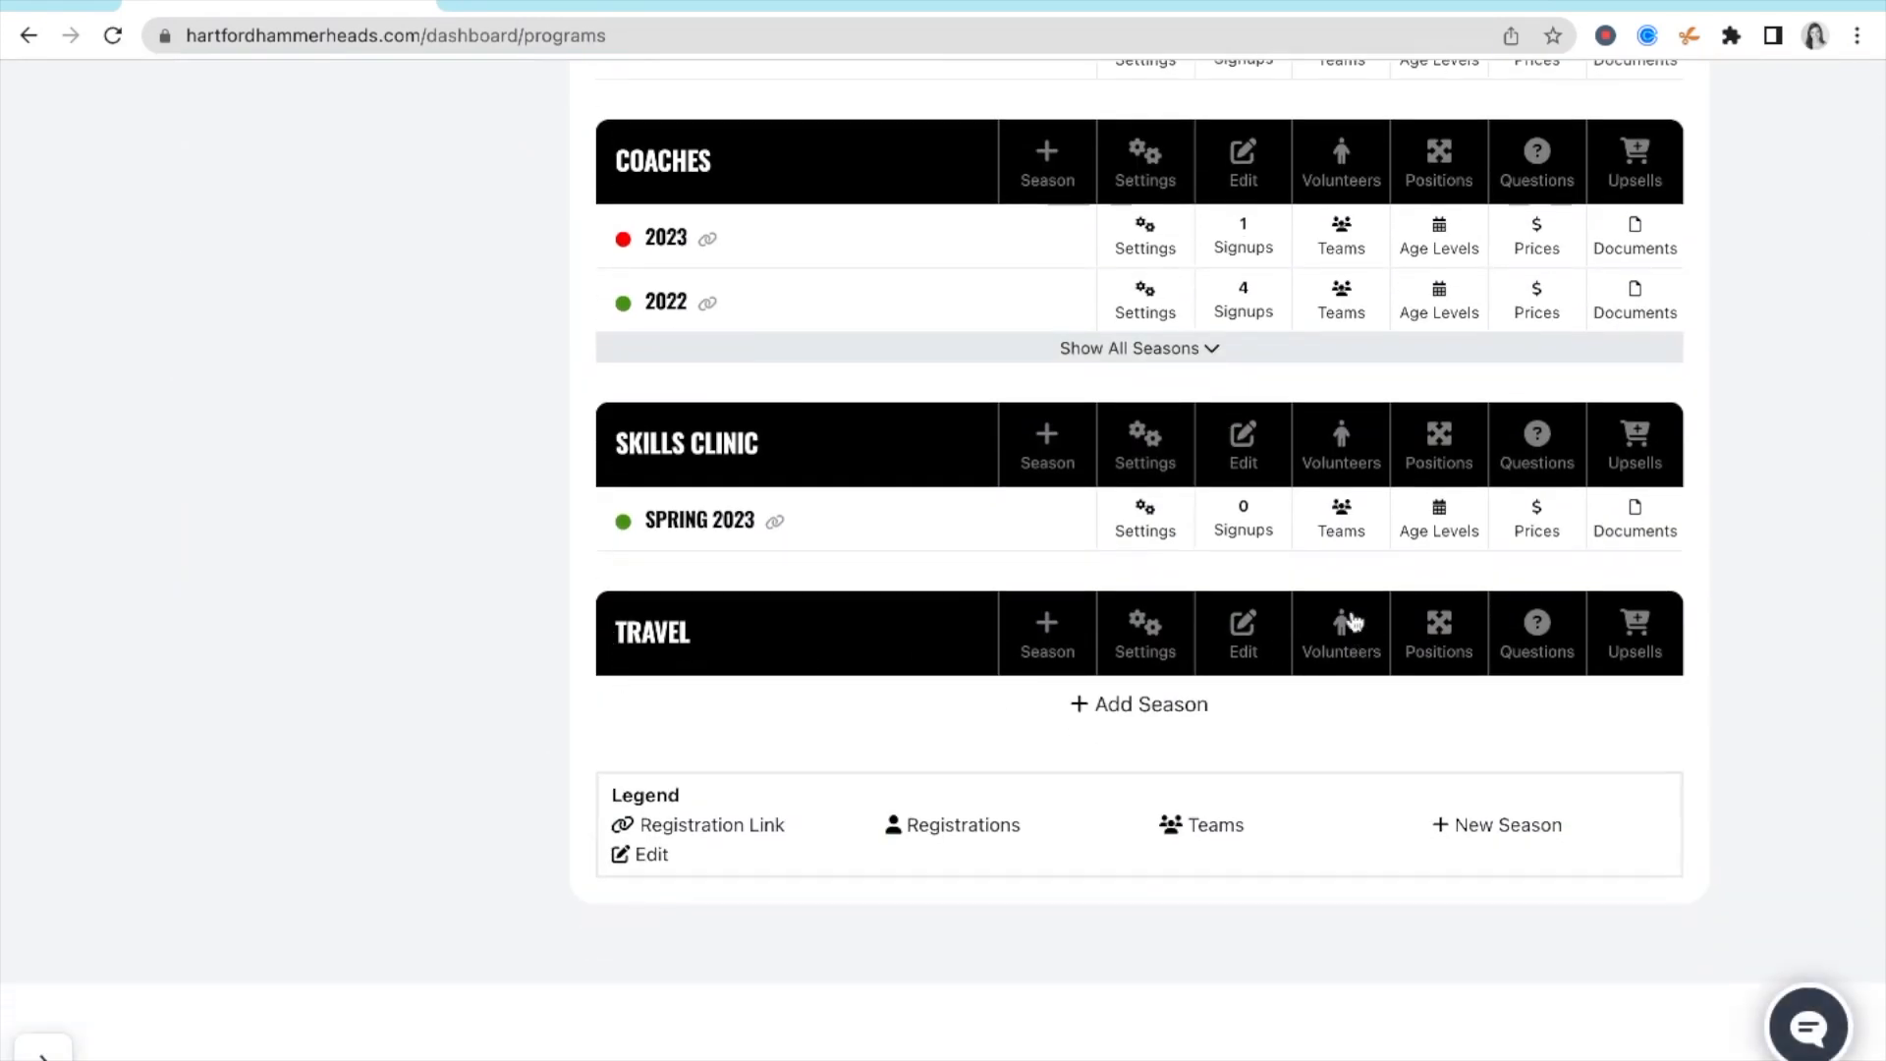
left_click(1342, 663)
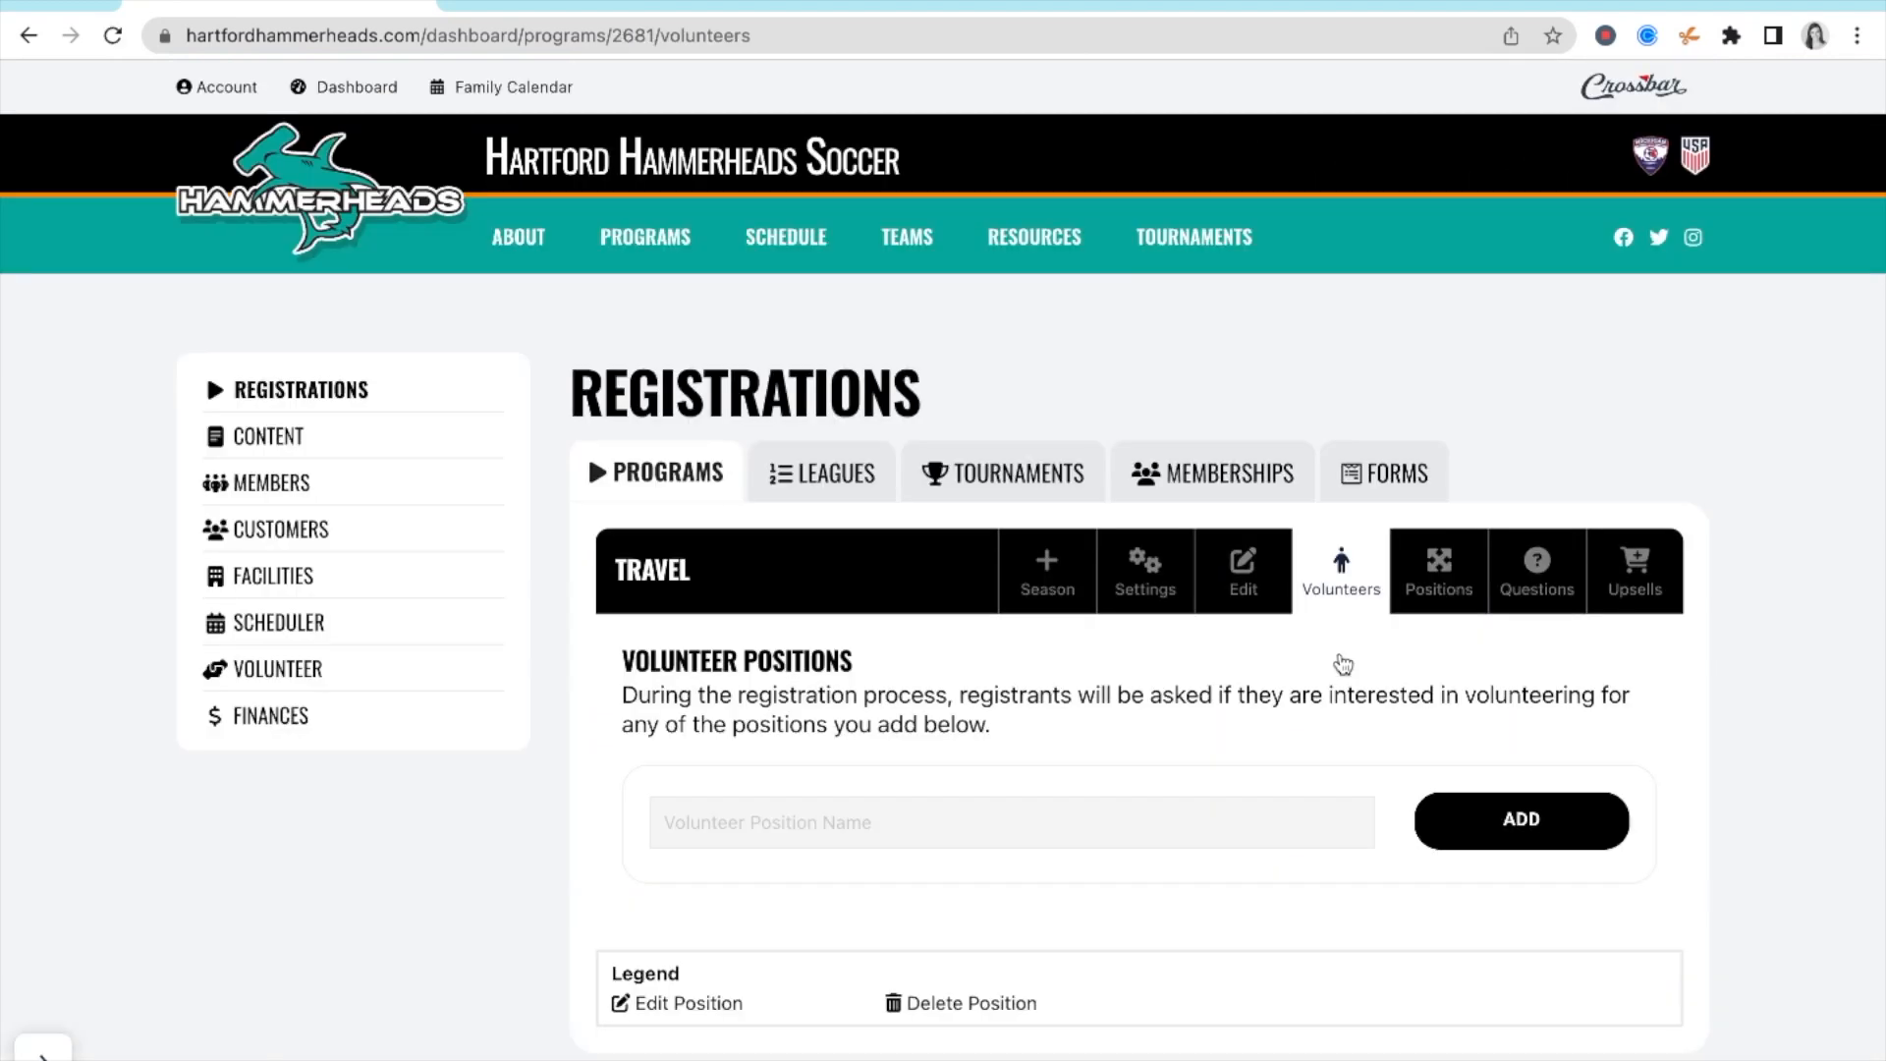
scroll(1330, 720, "down", 1)
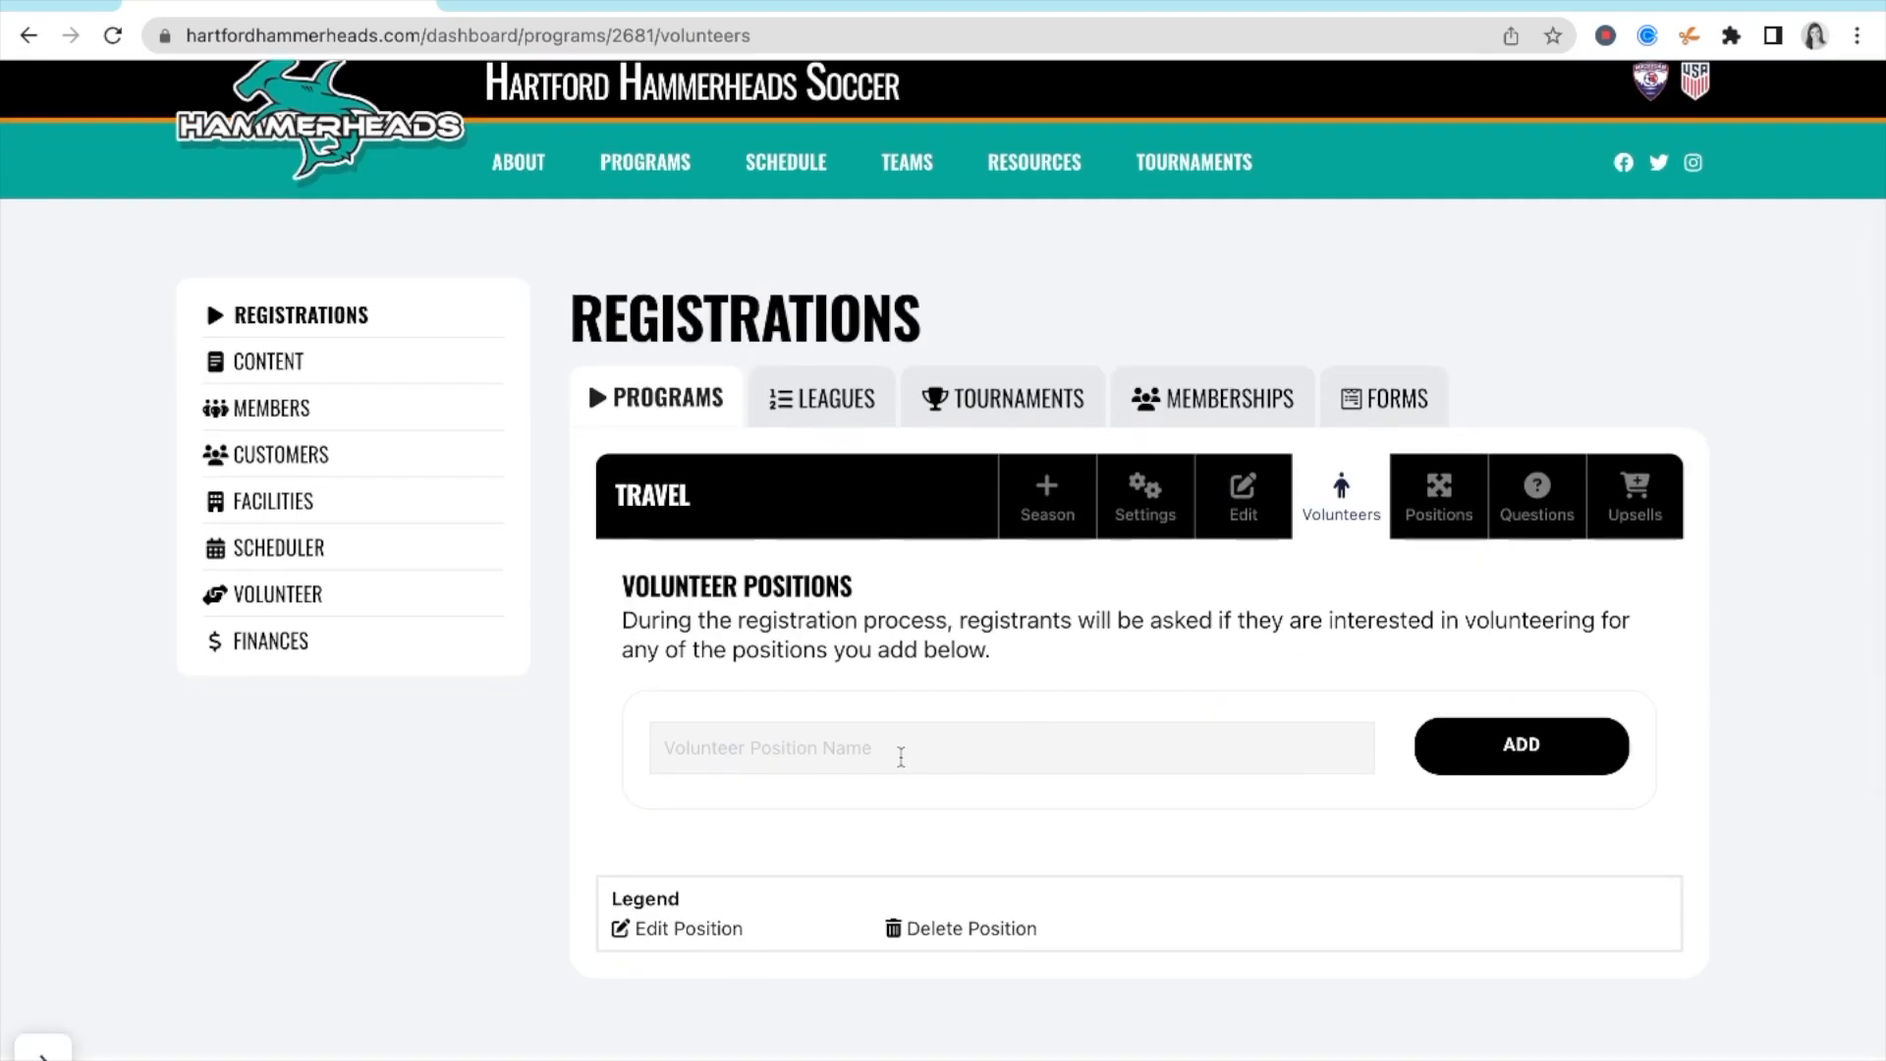
left_click(901, 756)
type("Team Manager")
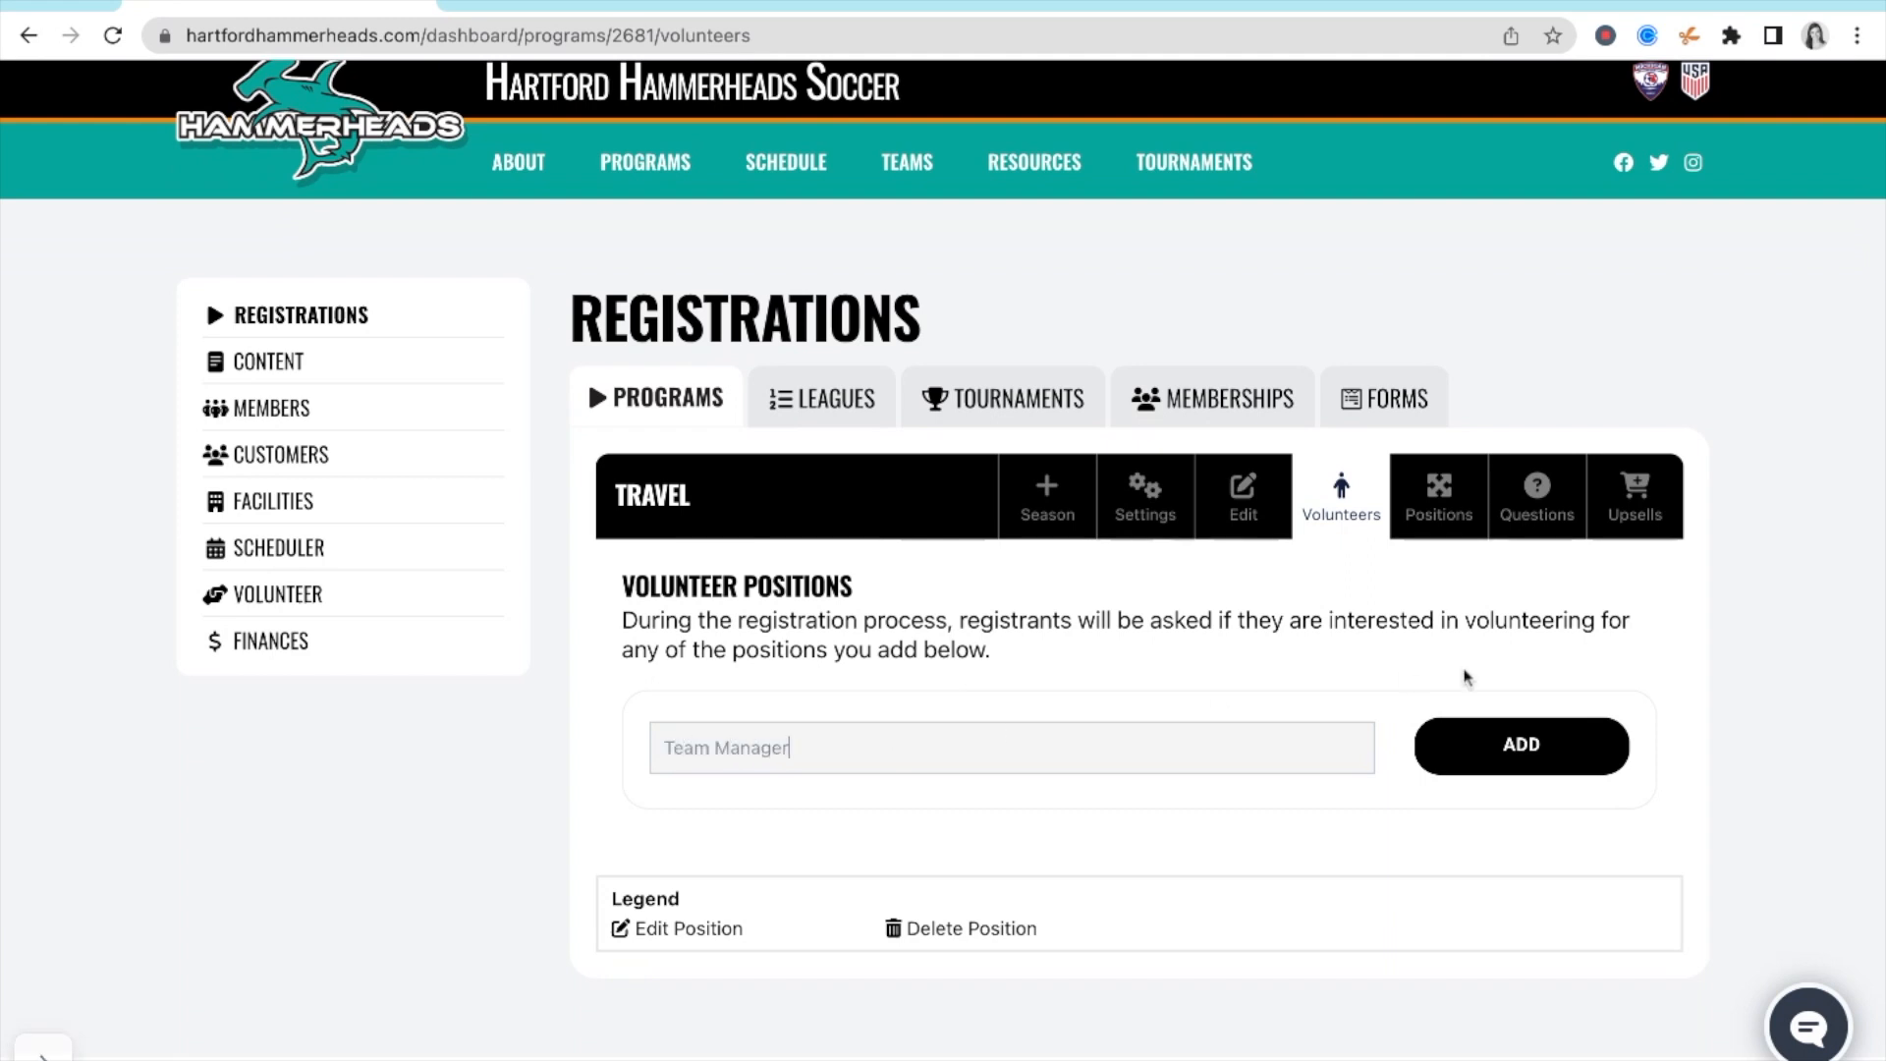
left_click(1544, 745)
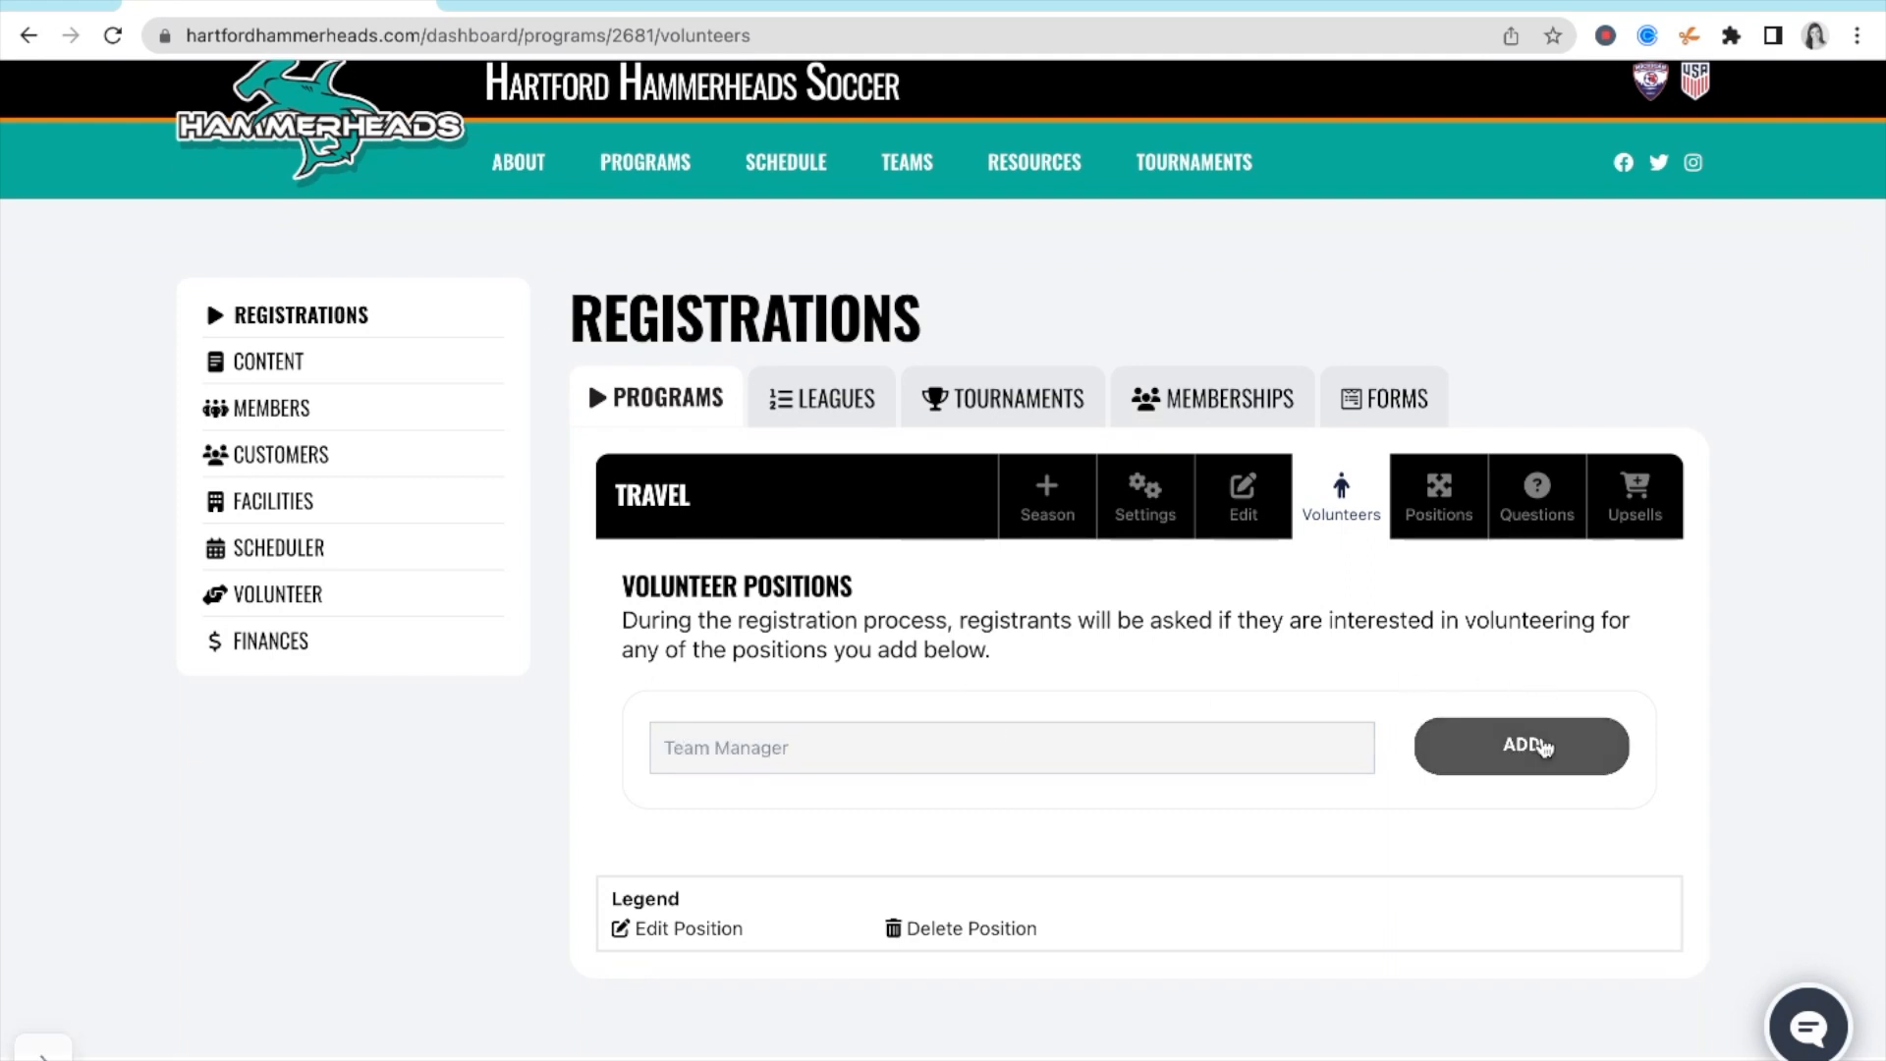
- Add a second volunteer position named "Board Member" to the Travel program
left_click(819, 872)
type("Board Member")
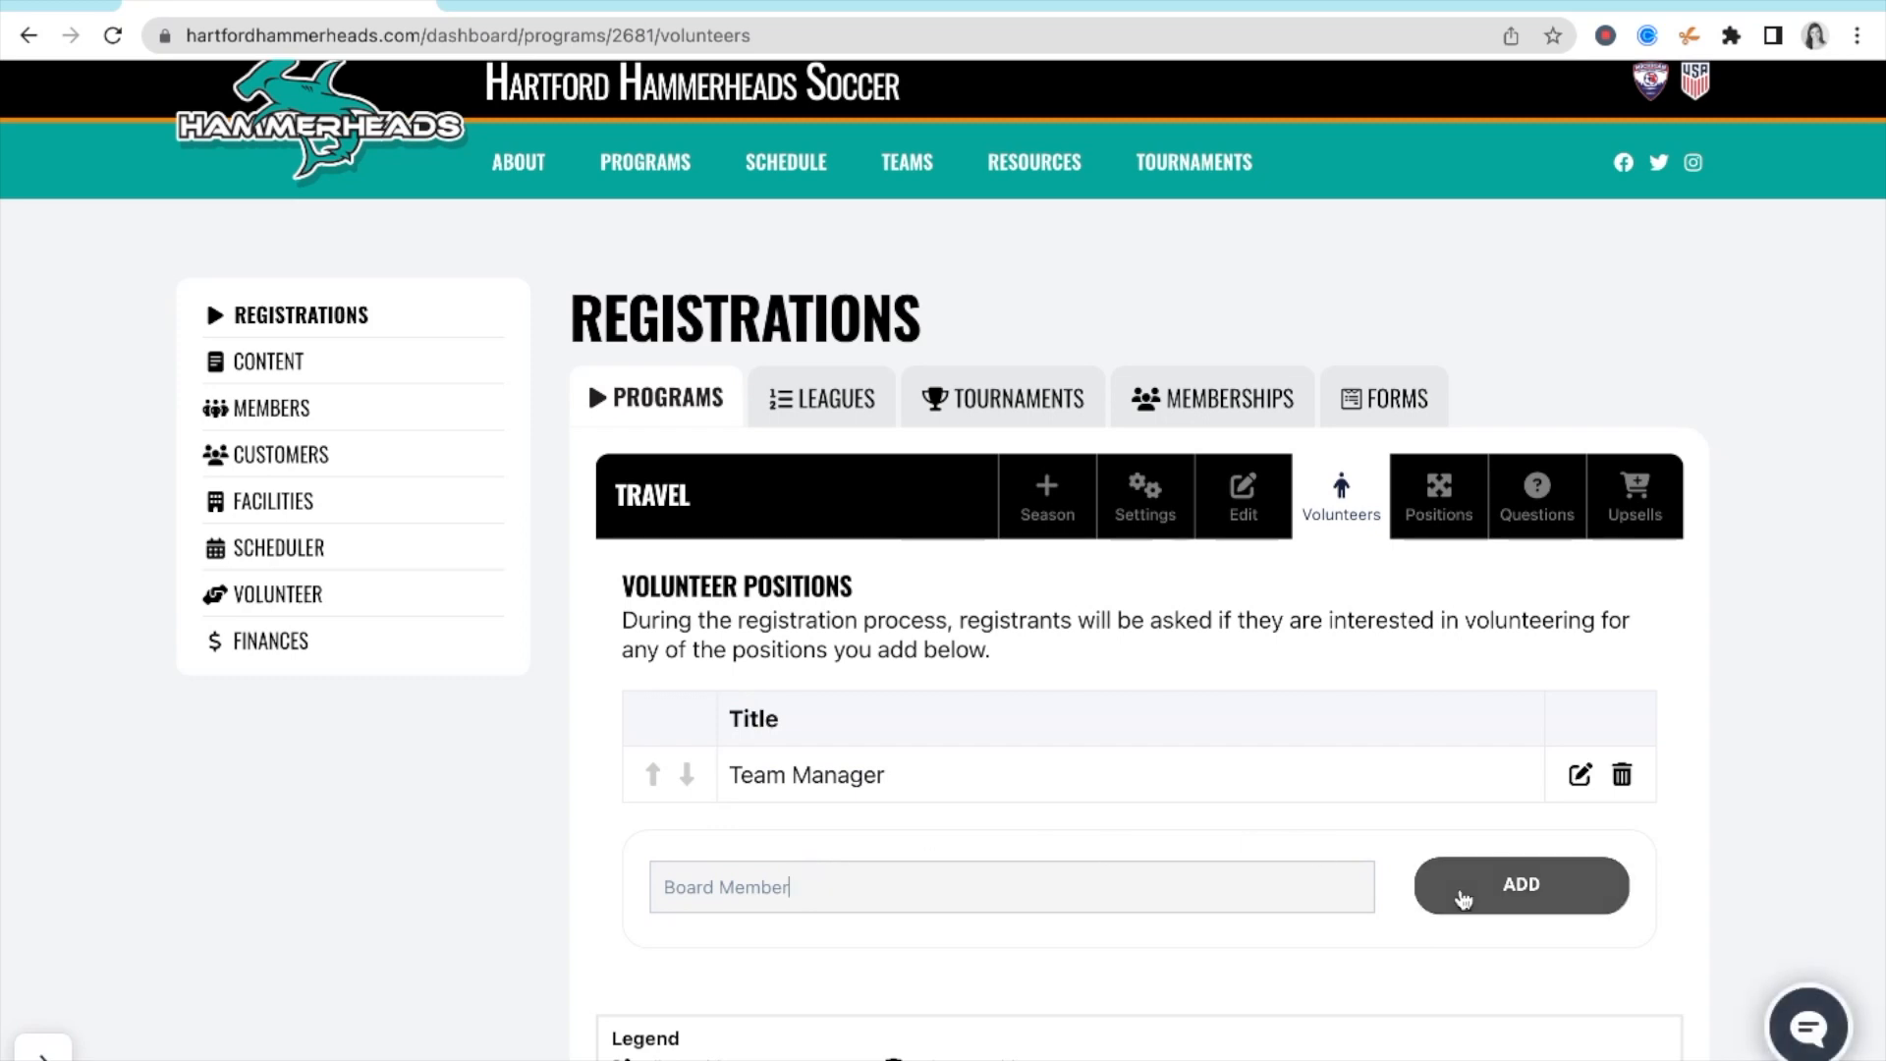
left_click(1462, 900)
- Rename the Board Member volunteer position to "Board Member - Webmaster" and move Team Manager below it in the order
scroll(1463, 900, "down", 1)
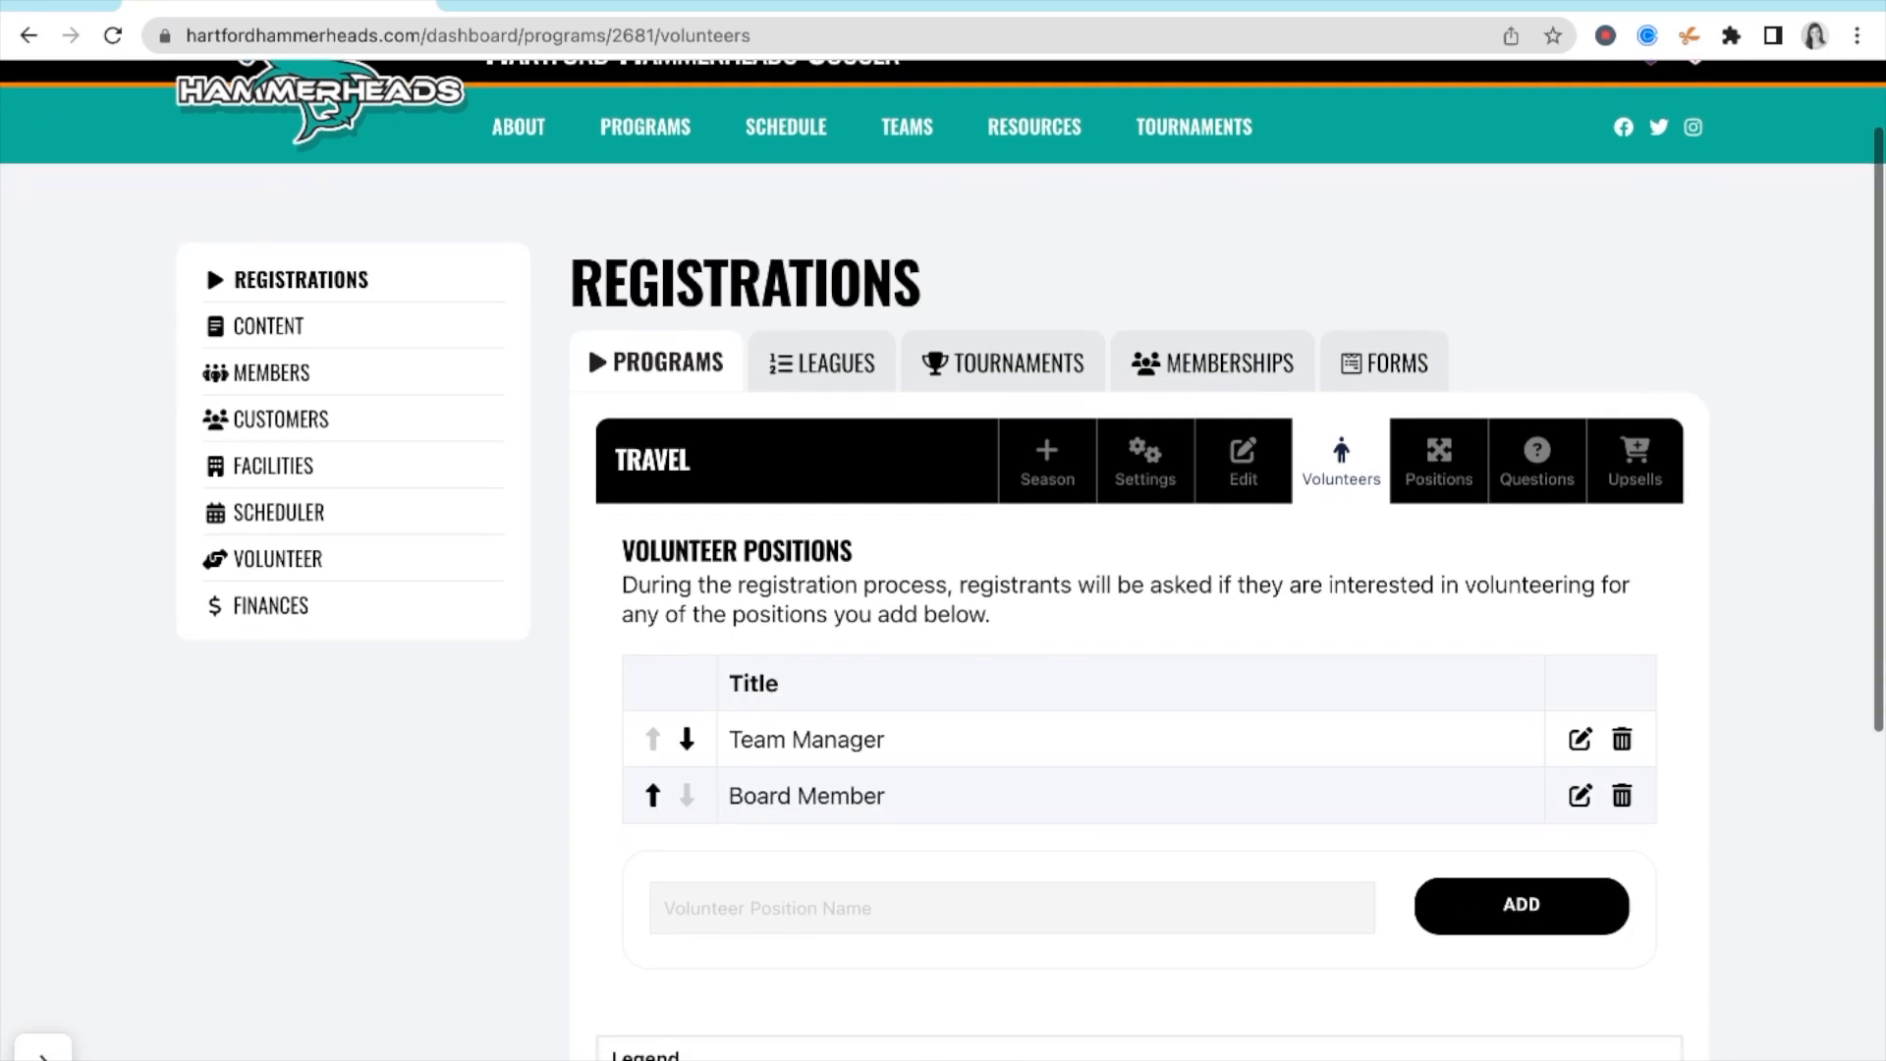
left_click(1579, 795)
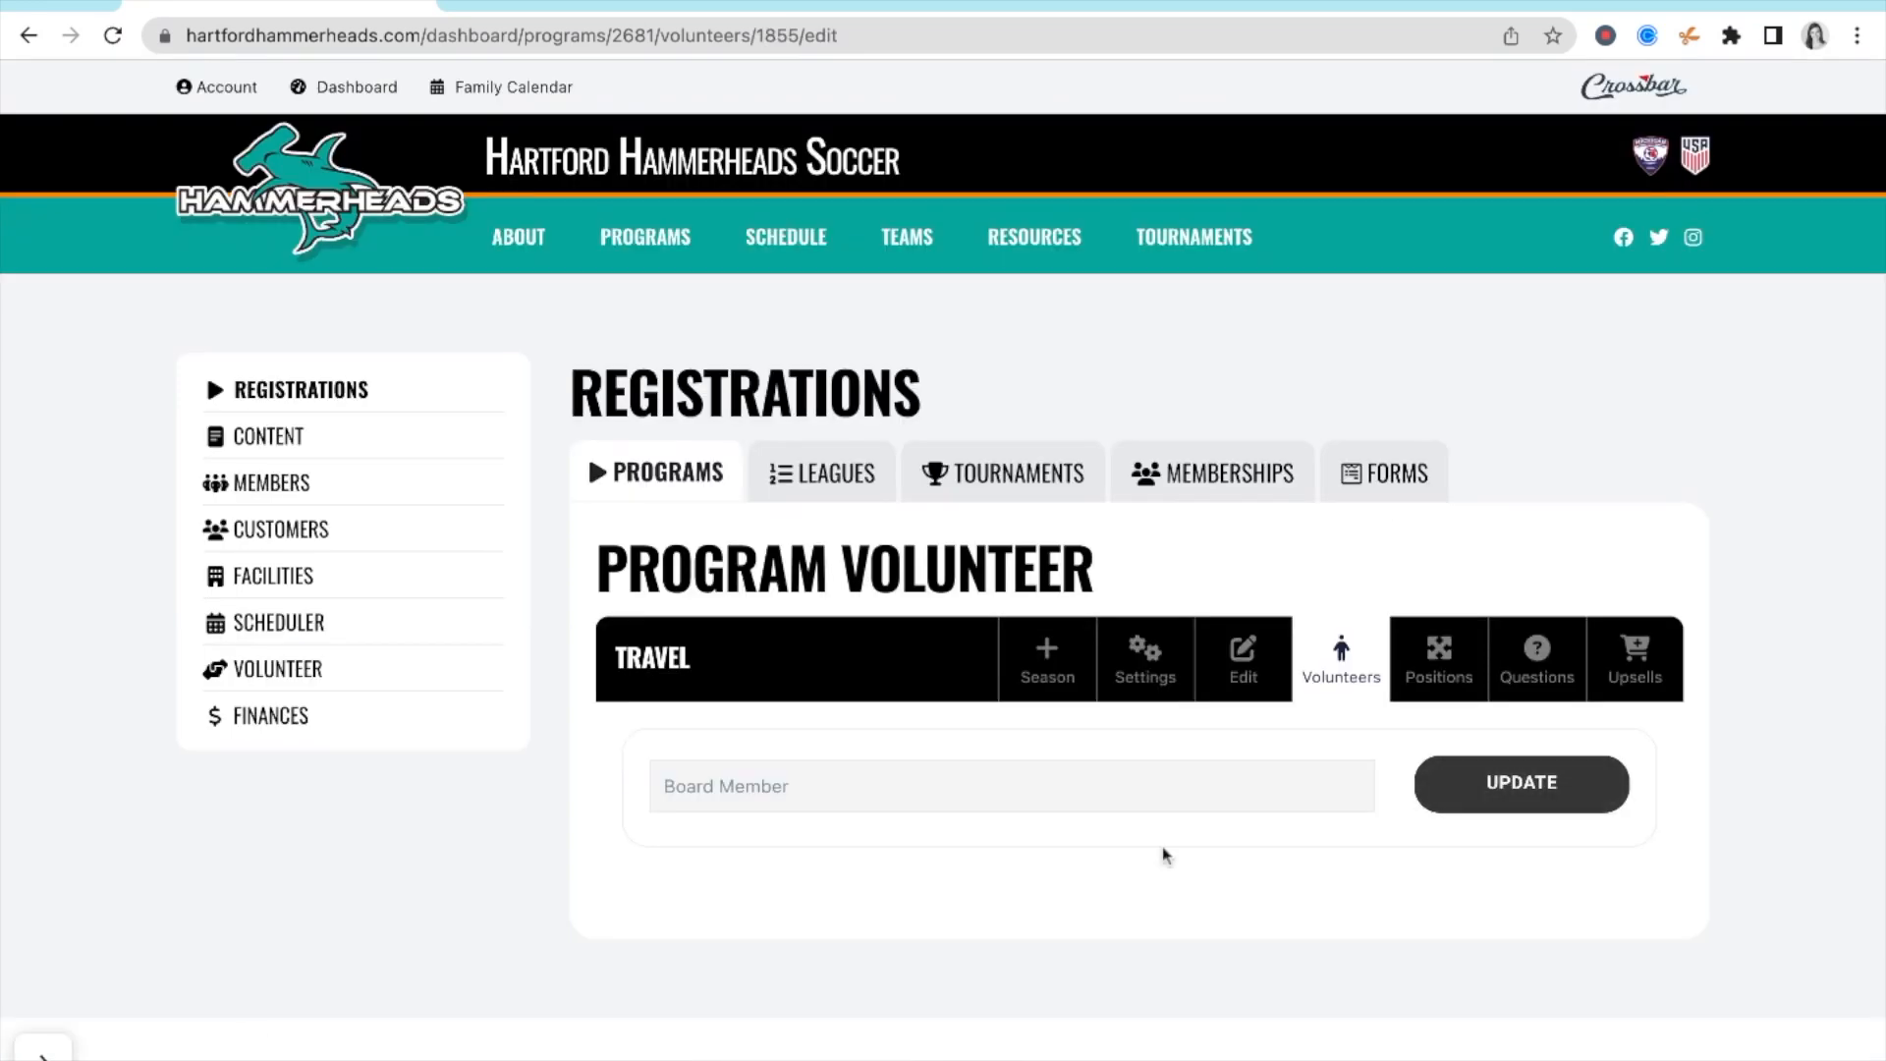
type("- Web")
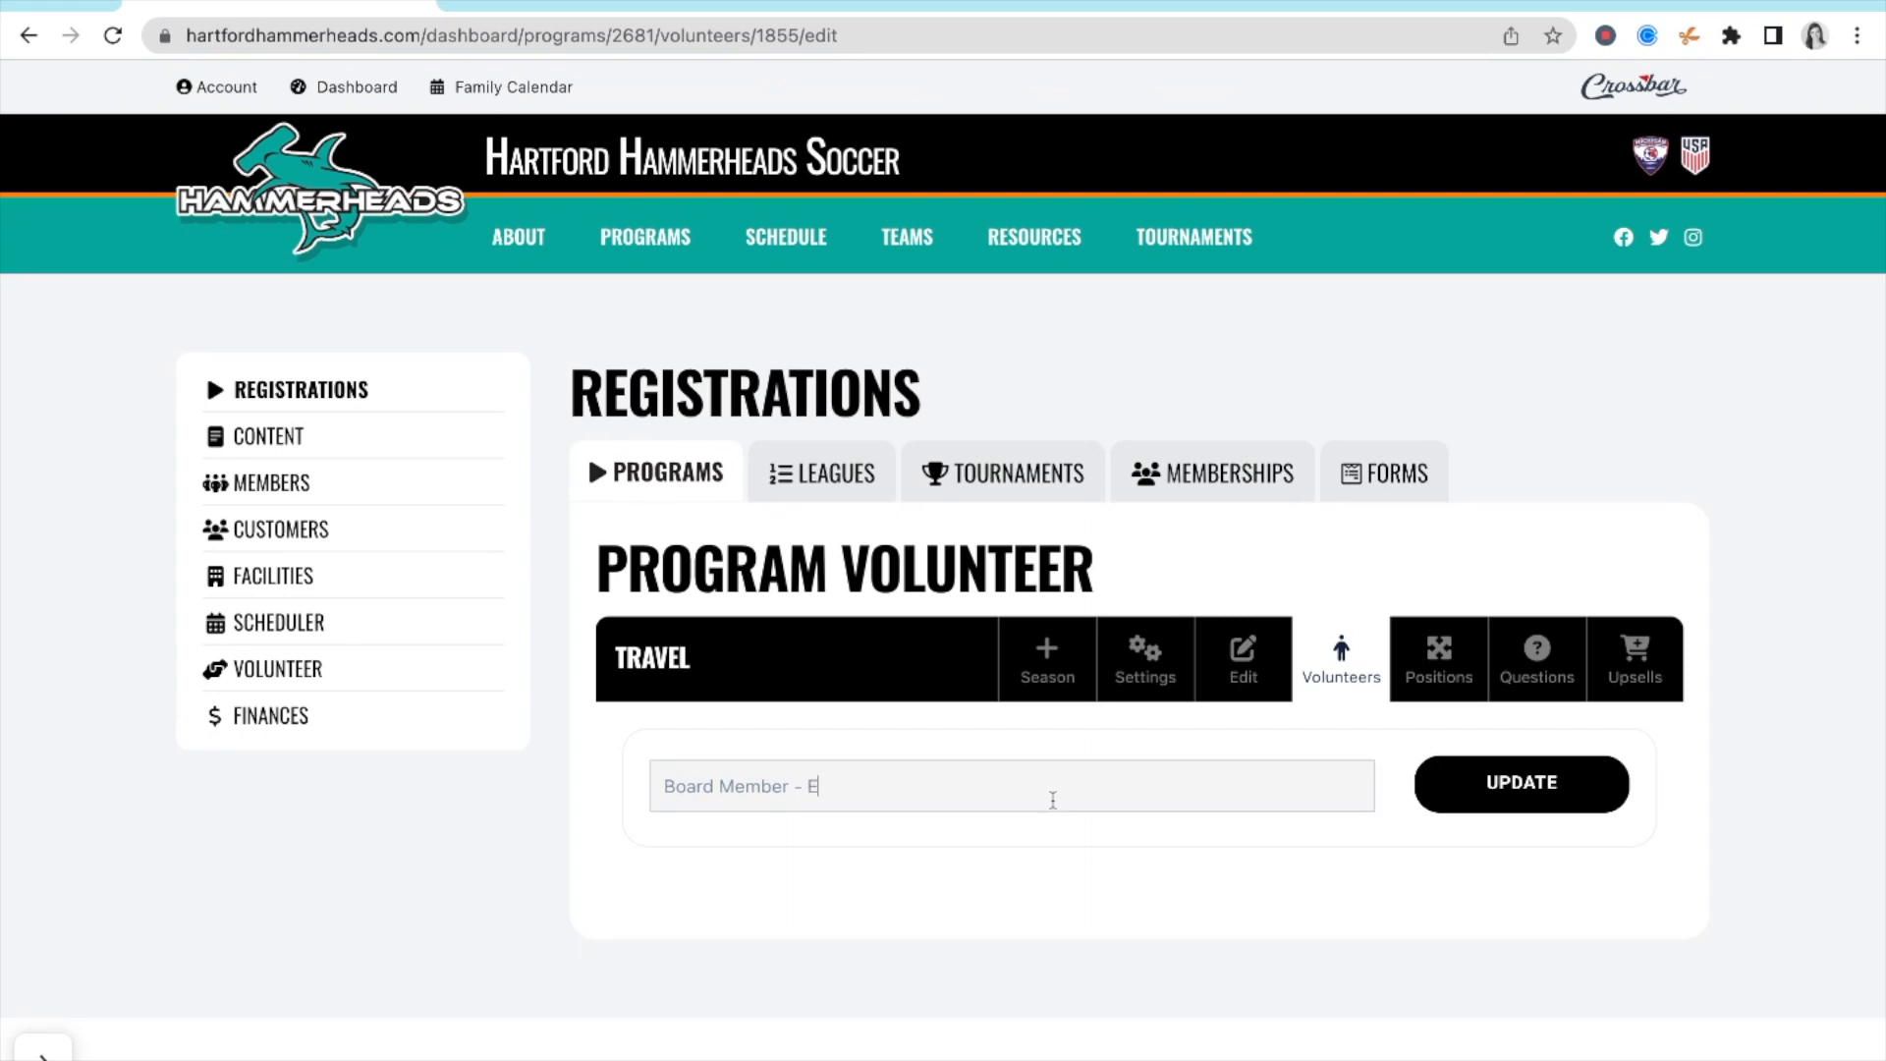
type("master")
left_click(1543, 811)
scroll(1503, 864, "down", 1)
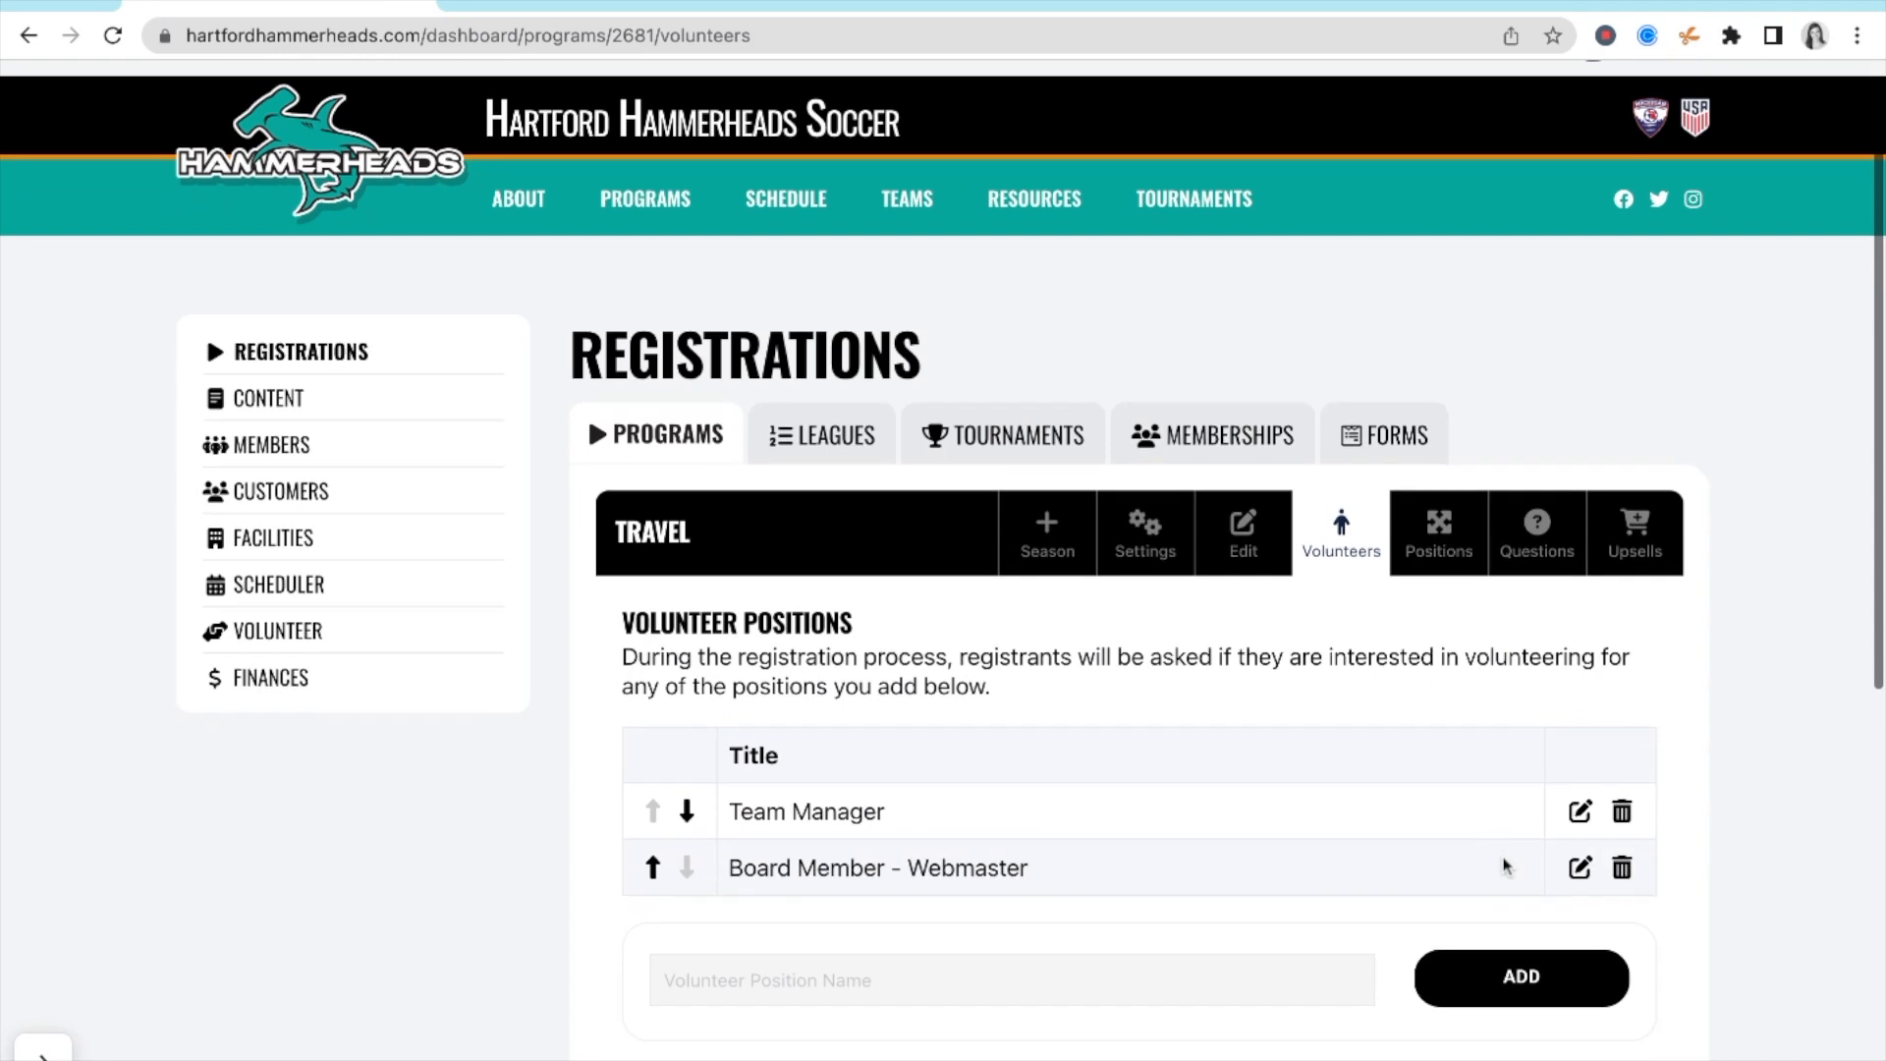
left_click(686, 812)
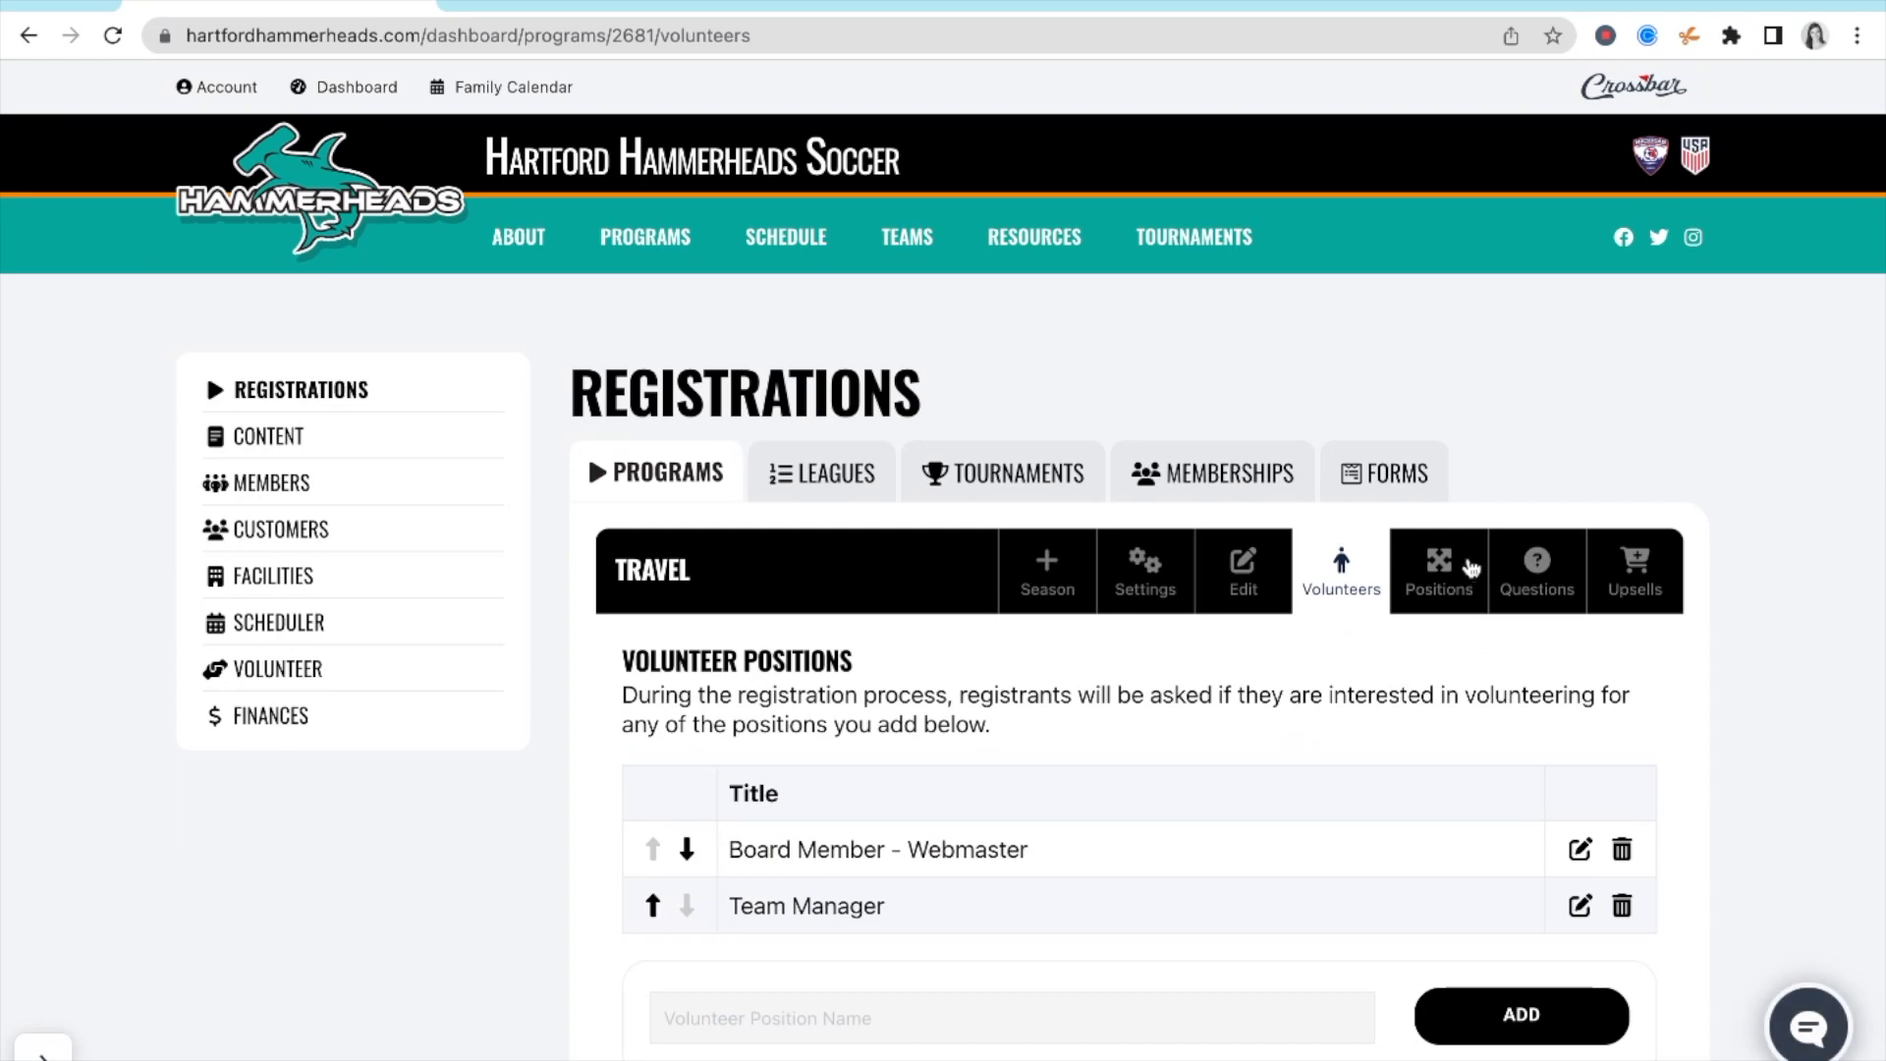
- Open the Travel program's player positions and add a "Forward" position with Position Count enabled
left_click(1450, 611)
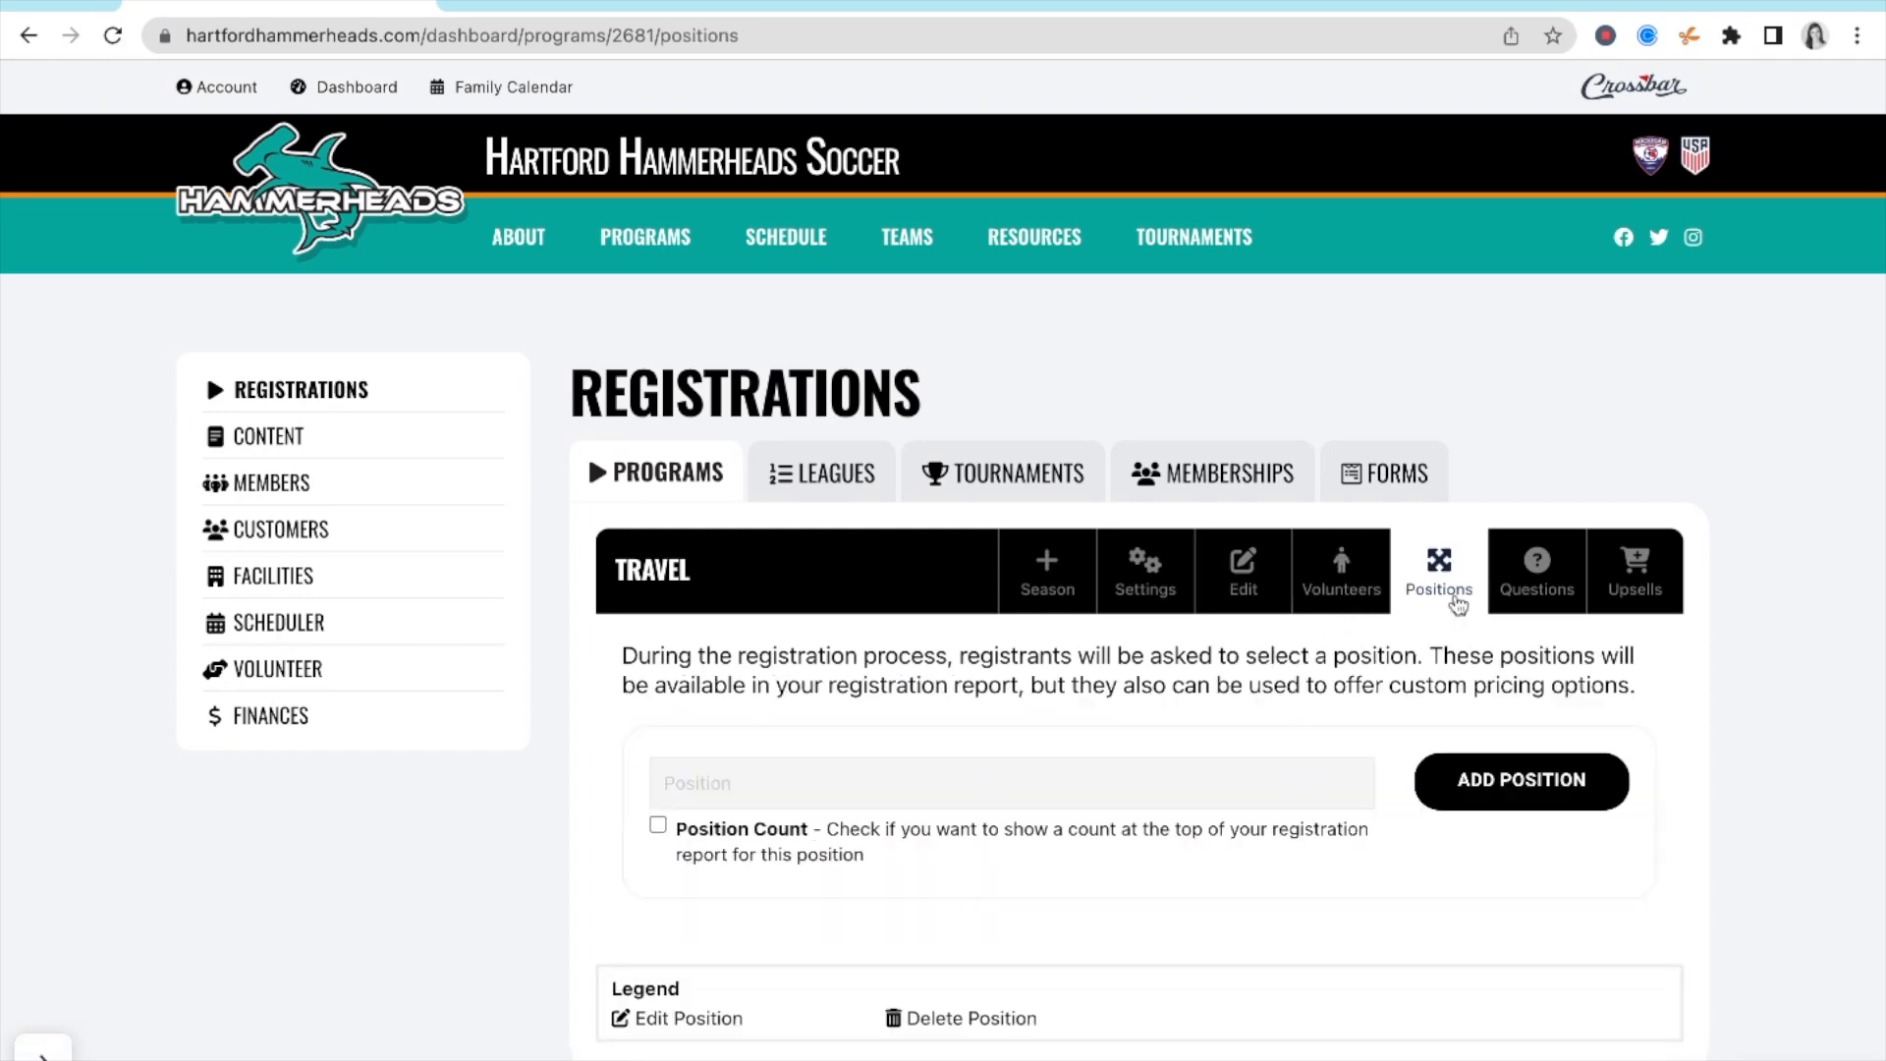
left_click(775, 778)
type("Forward")
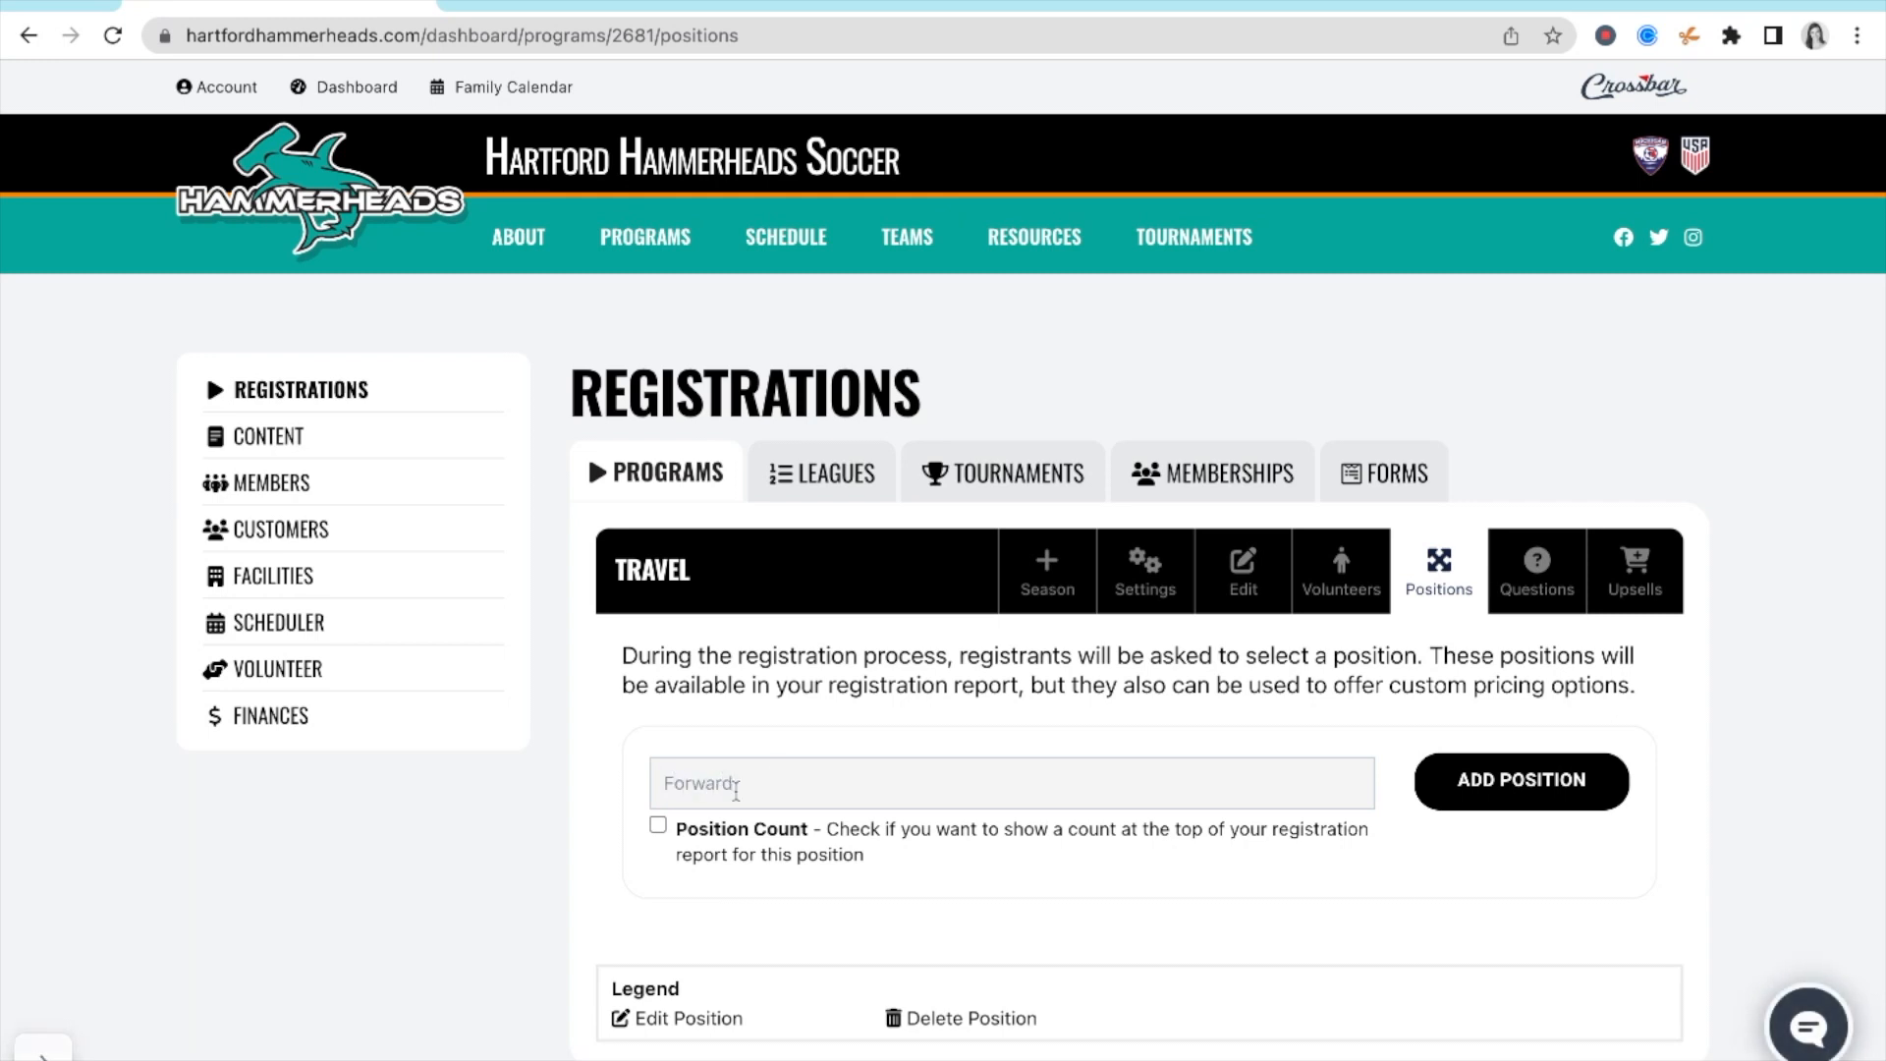
left_click(657, 826)
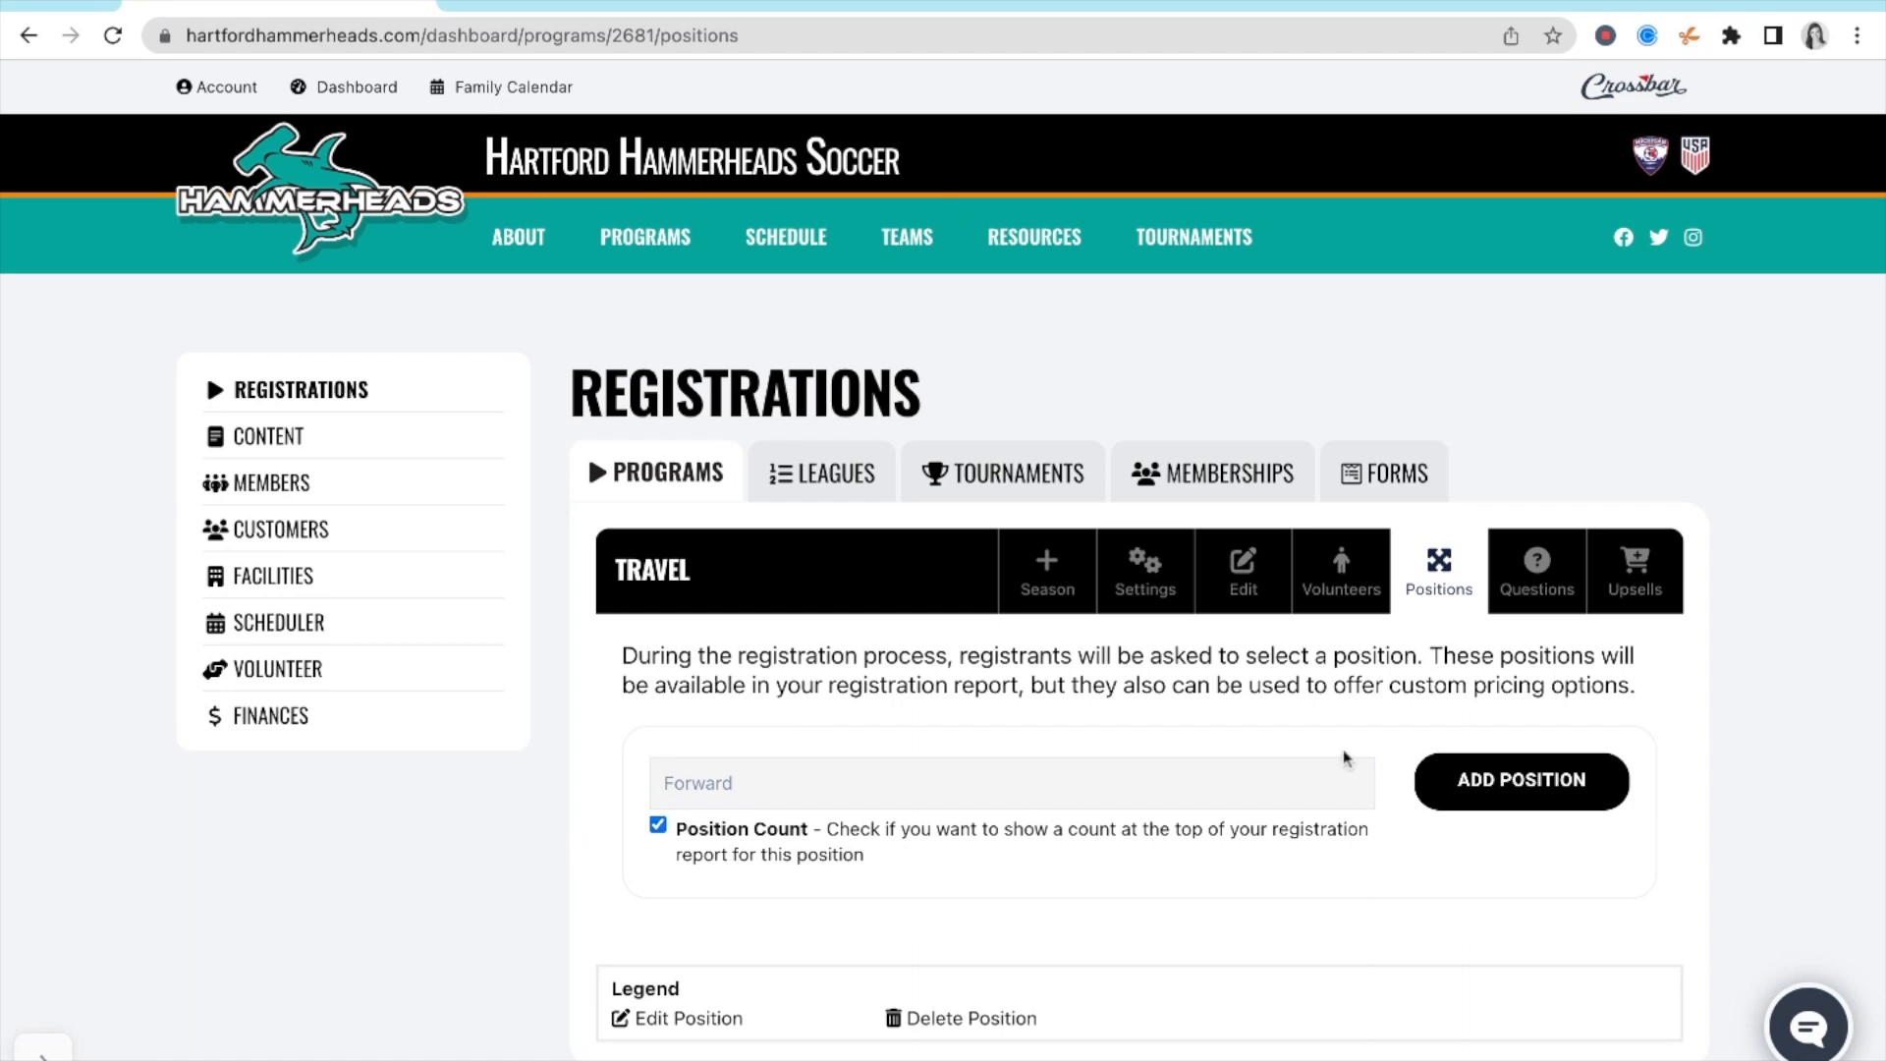
left_click(1474, 781)
- Add a "Defender" player position with Position Count enabled
left_click(765, 924)
type("Defender")
left_click(658, 965)
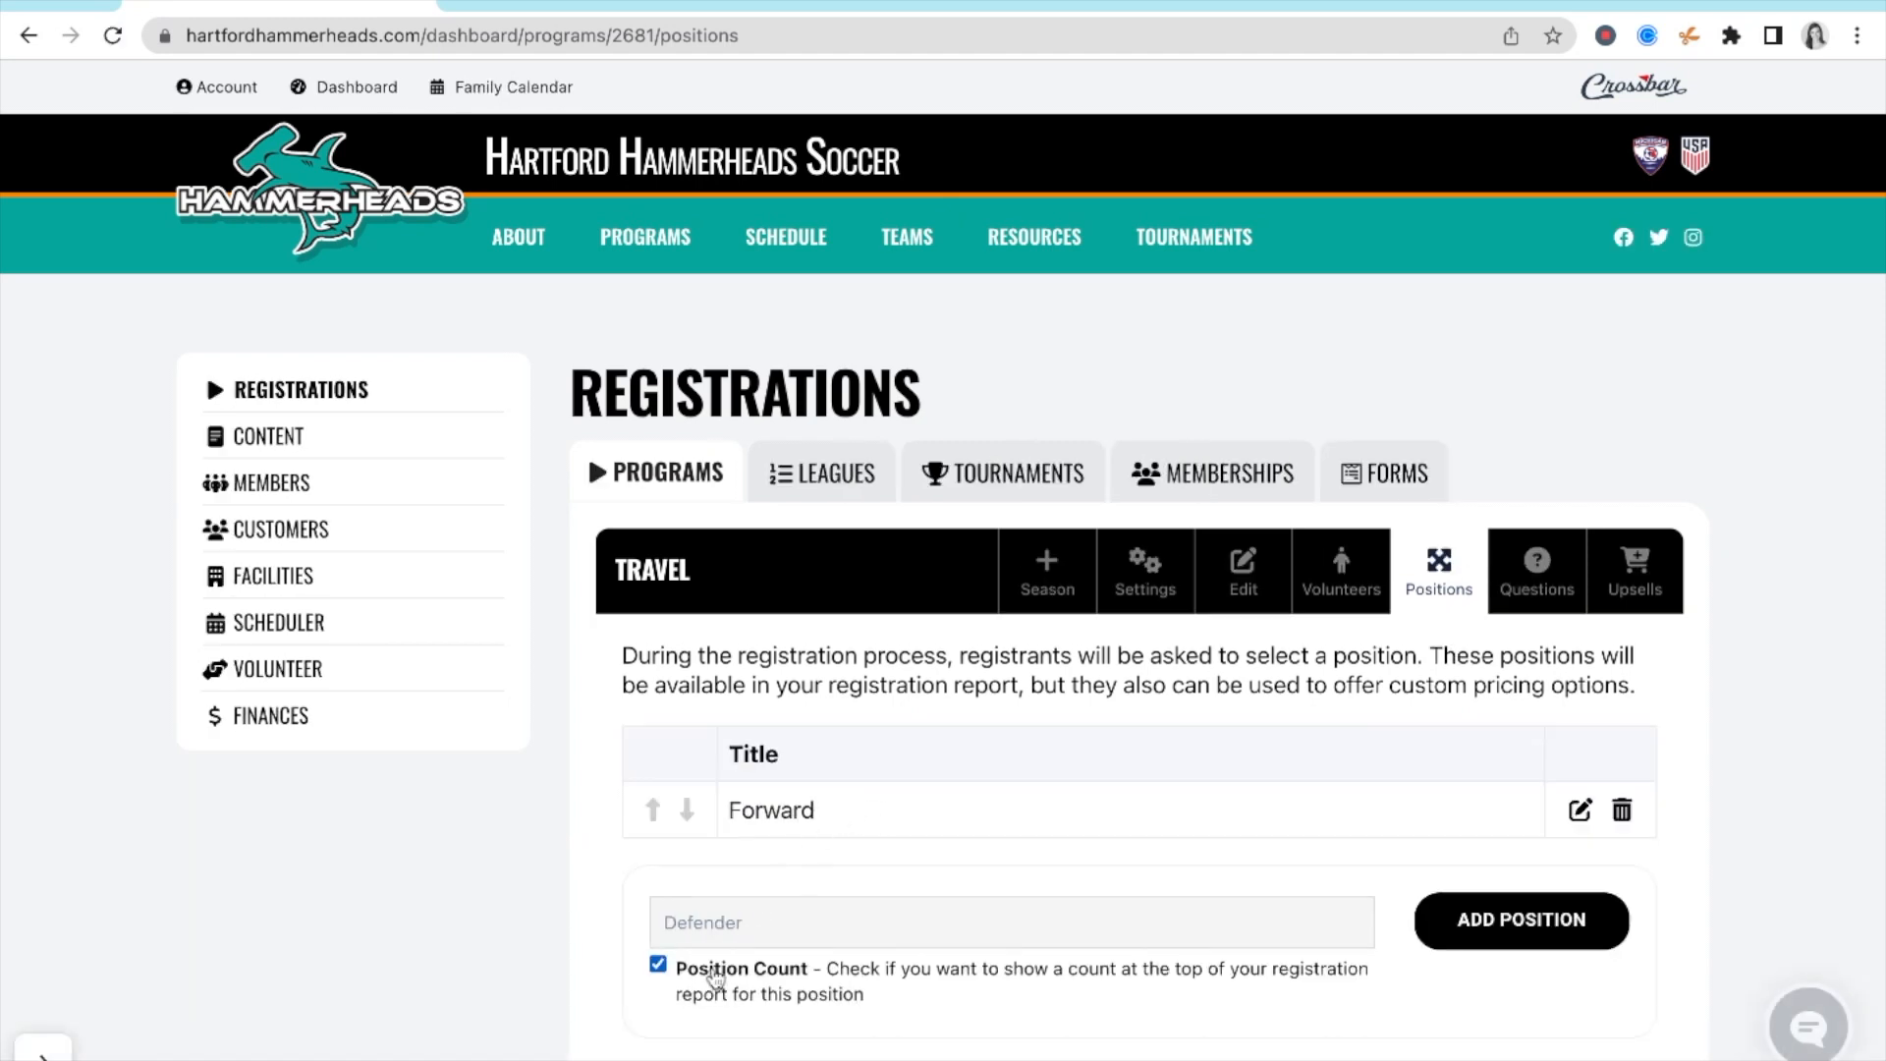
left_click(1469, 929)
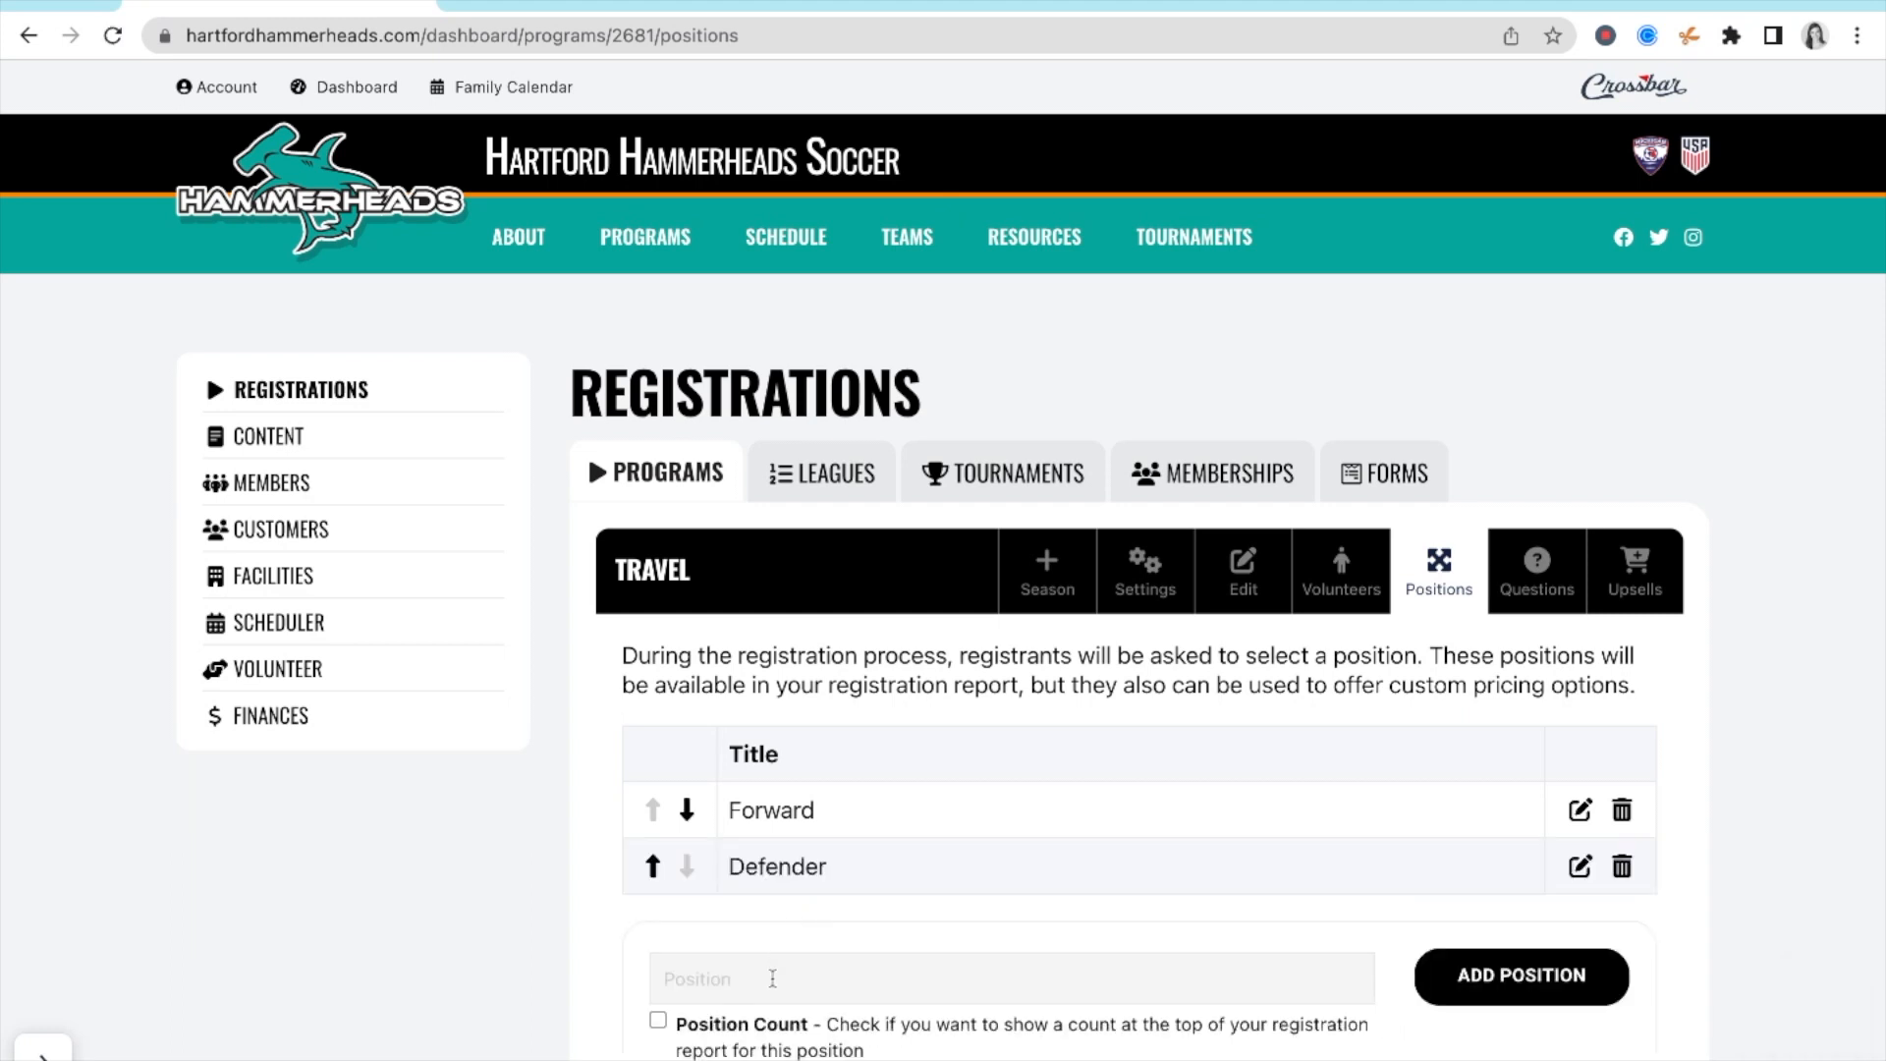
- Add a "Goalie" player position with Position Count enabled
left_click(773, 977)
type("Goalie")
left_click(658, 1020)
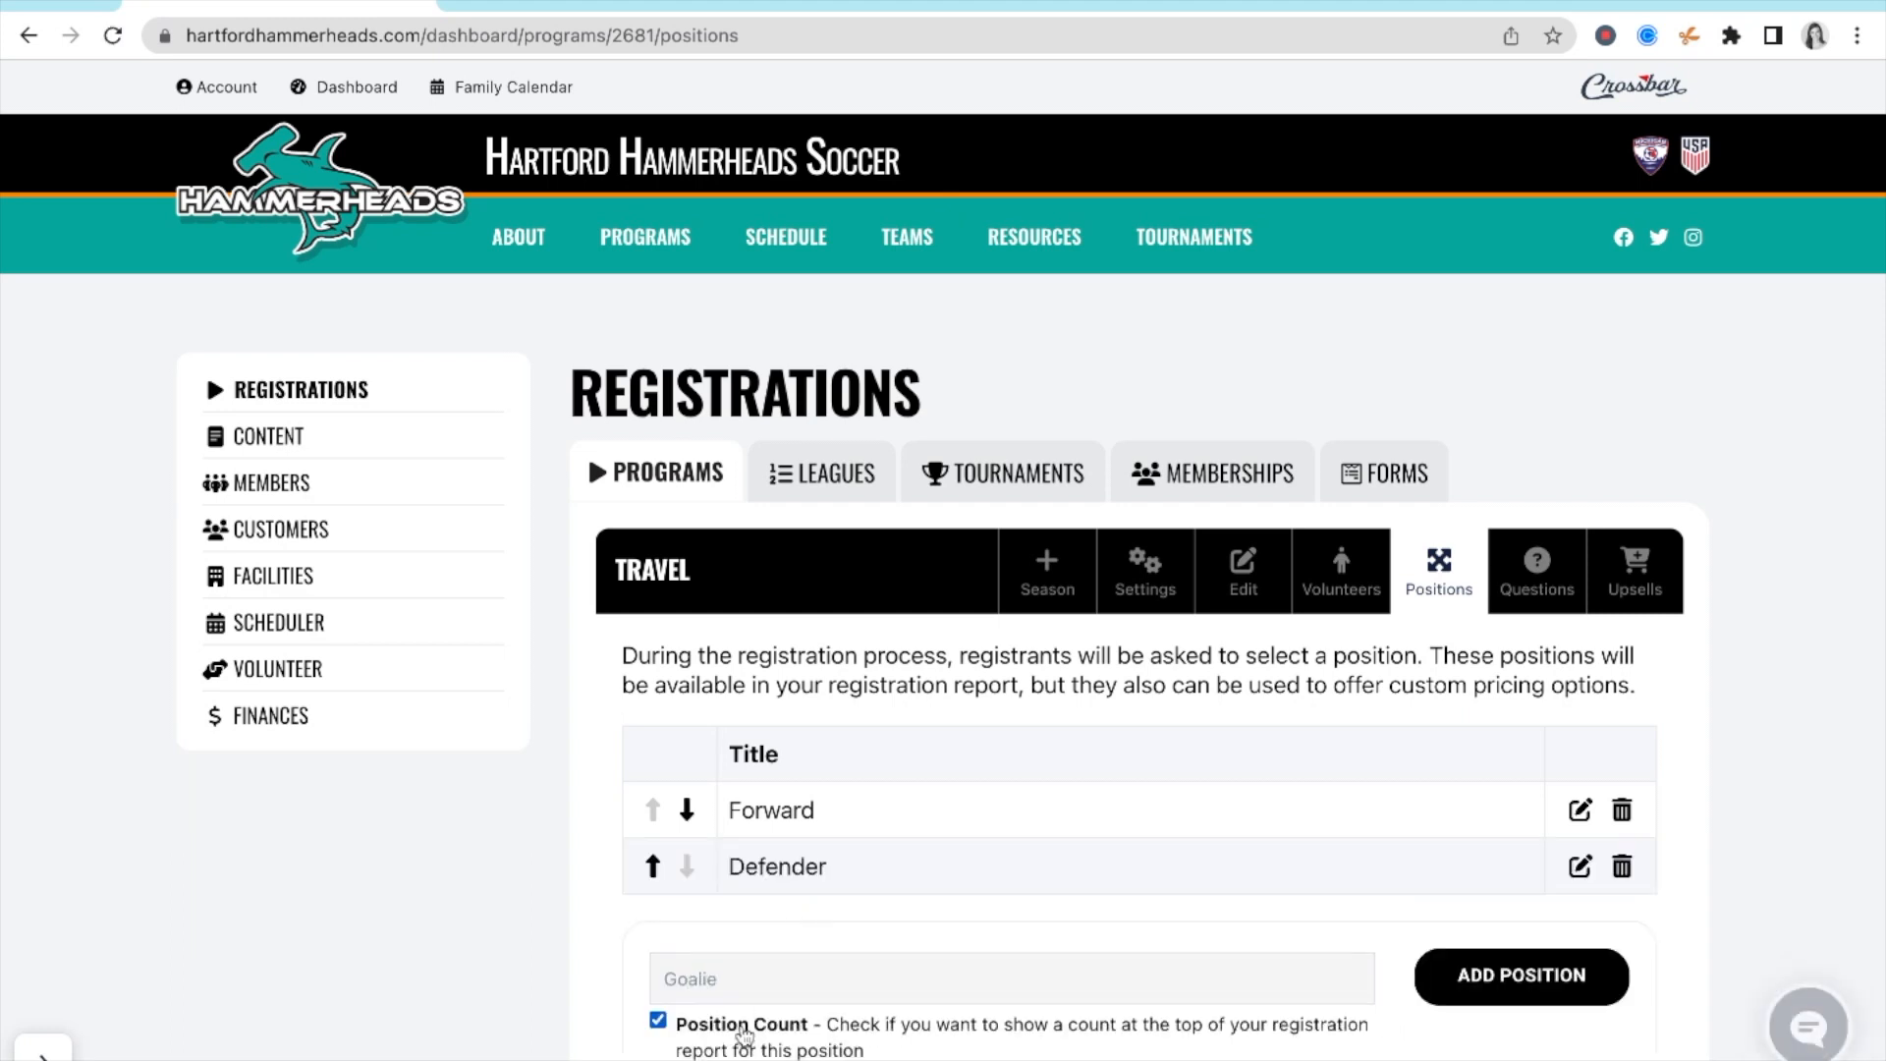
left_click(1538, 987)
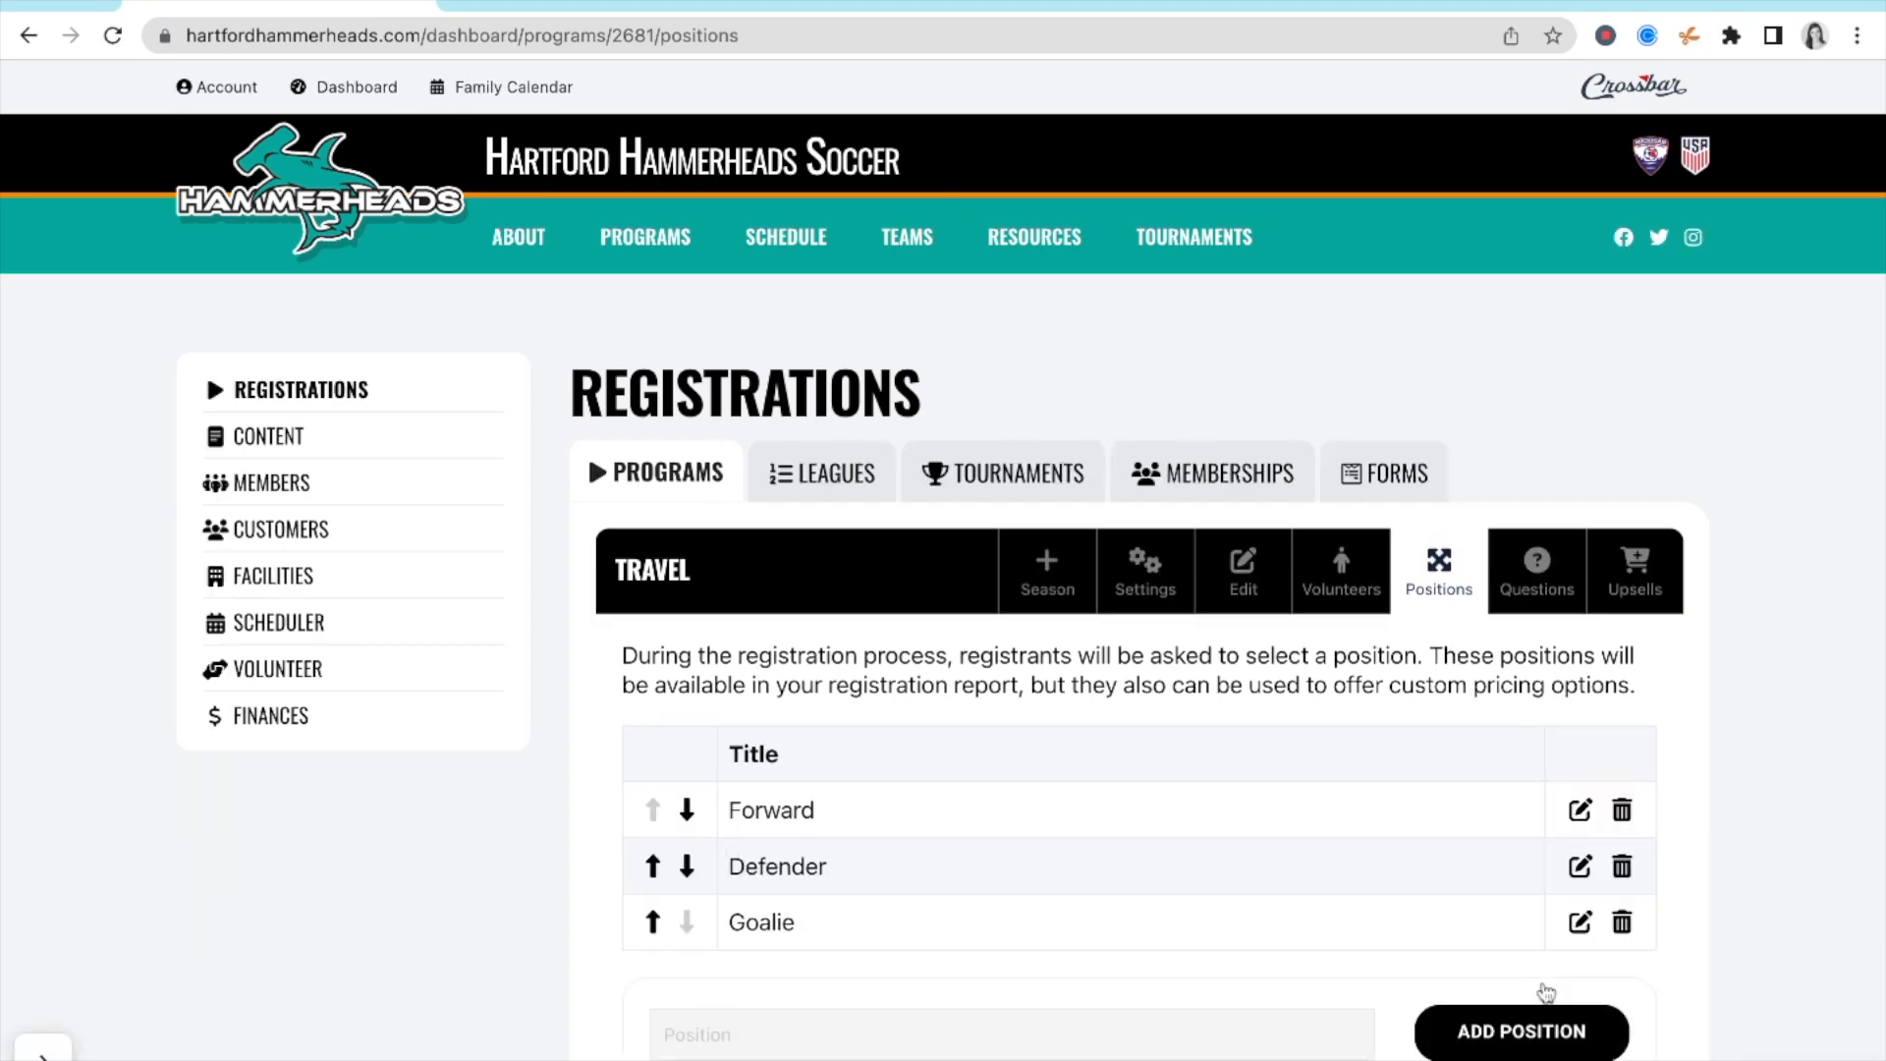
scroll(1546, 992, "down", 1)
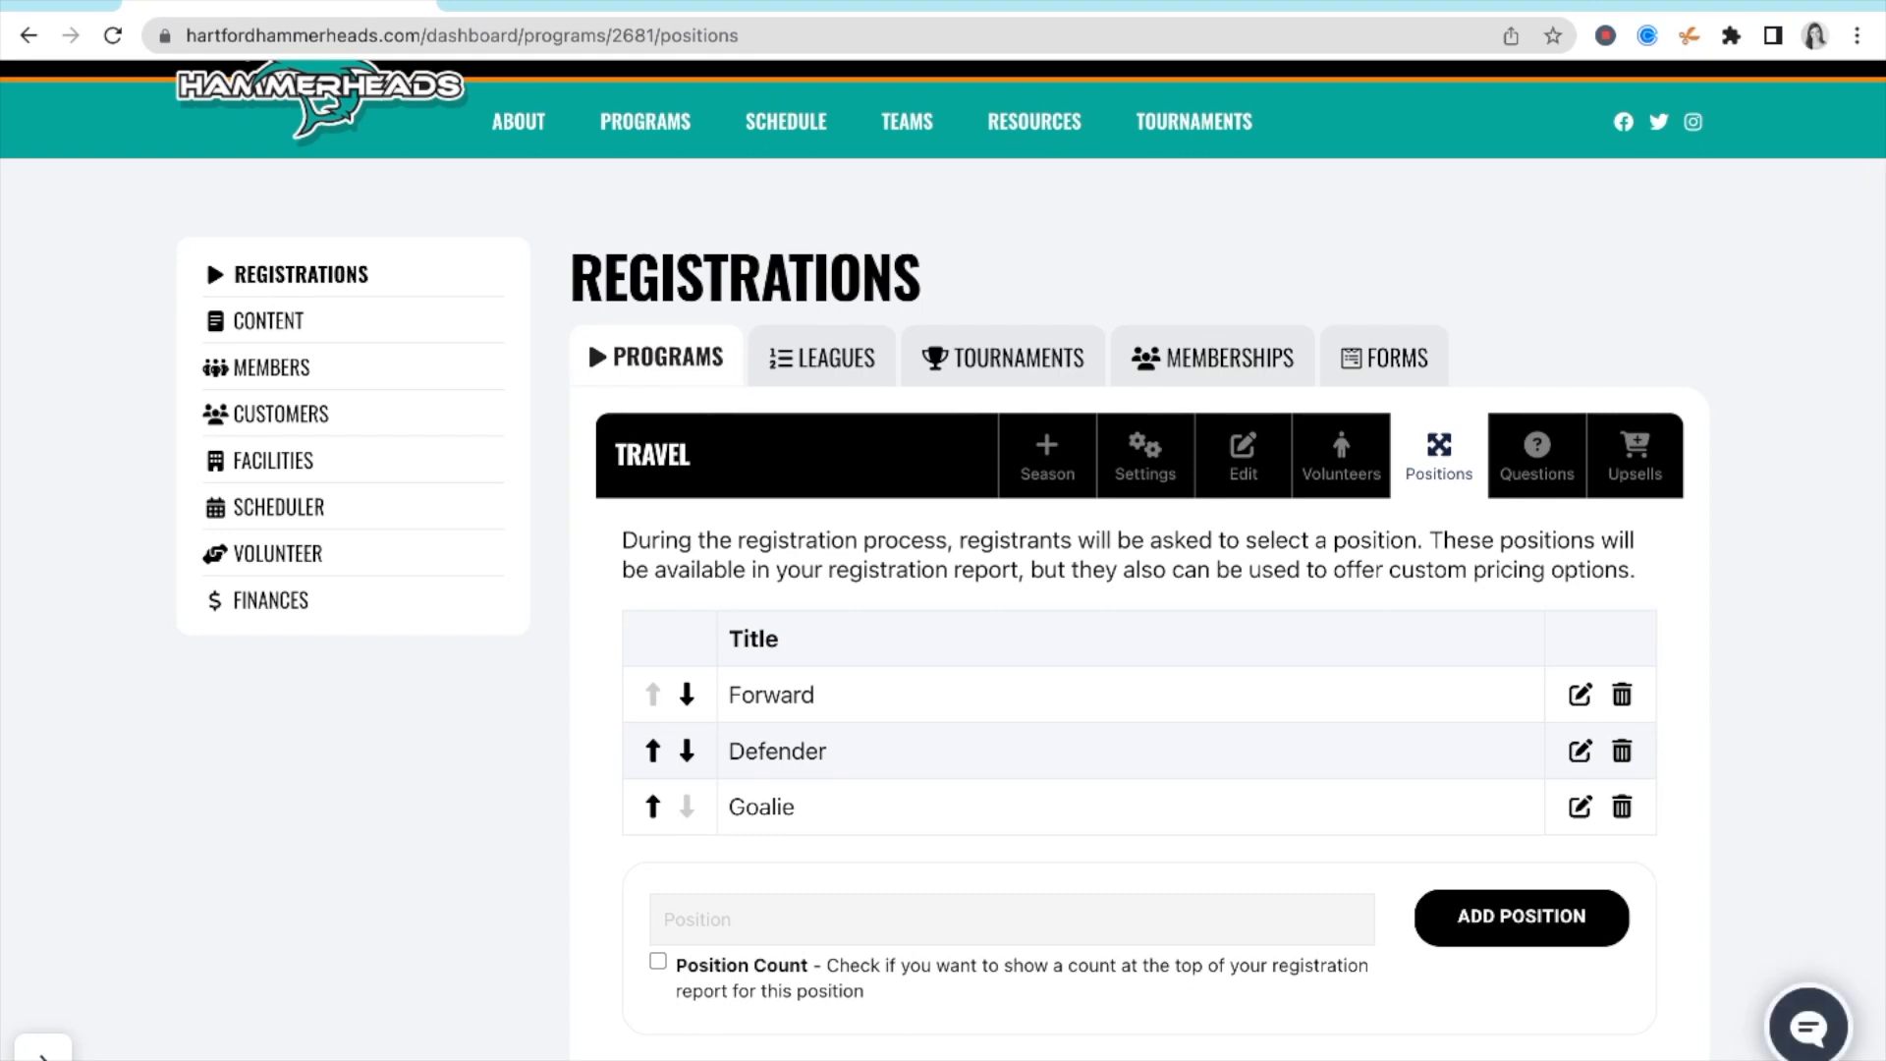
- Create a new registration question for Travel, asked During Registration, reading "Did you play with us last season?"
left_click(1546, 457)
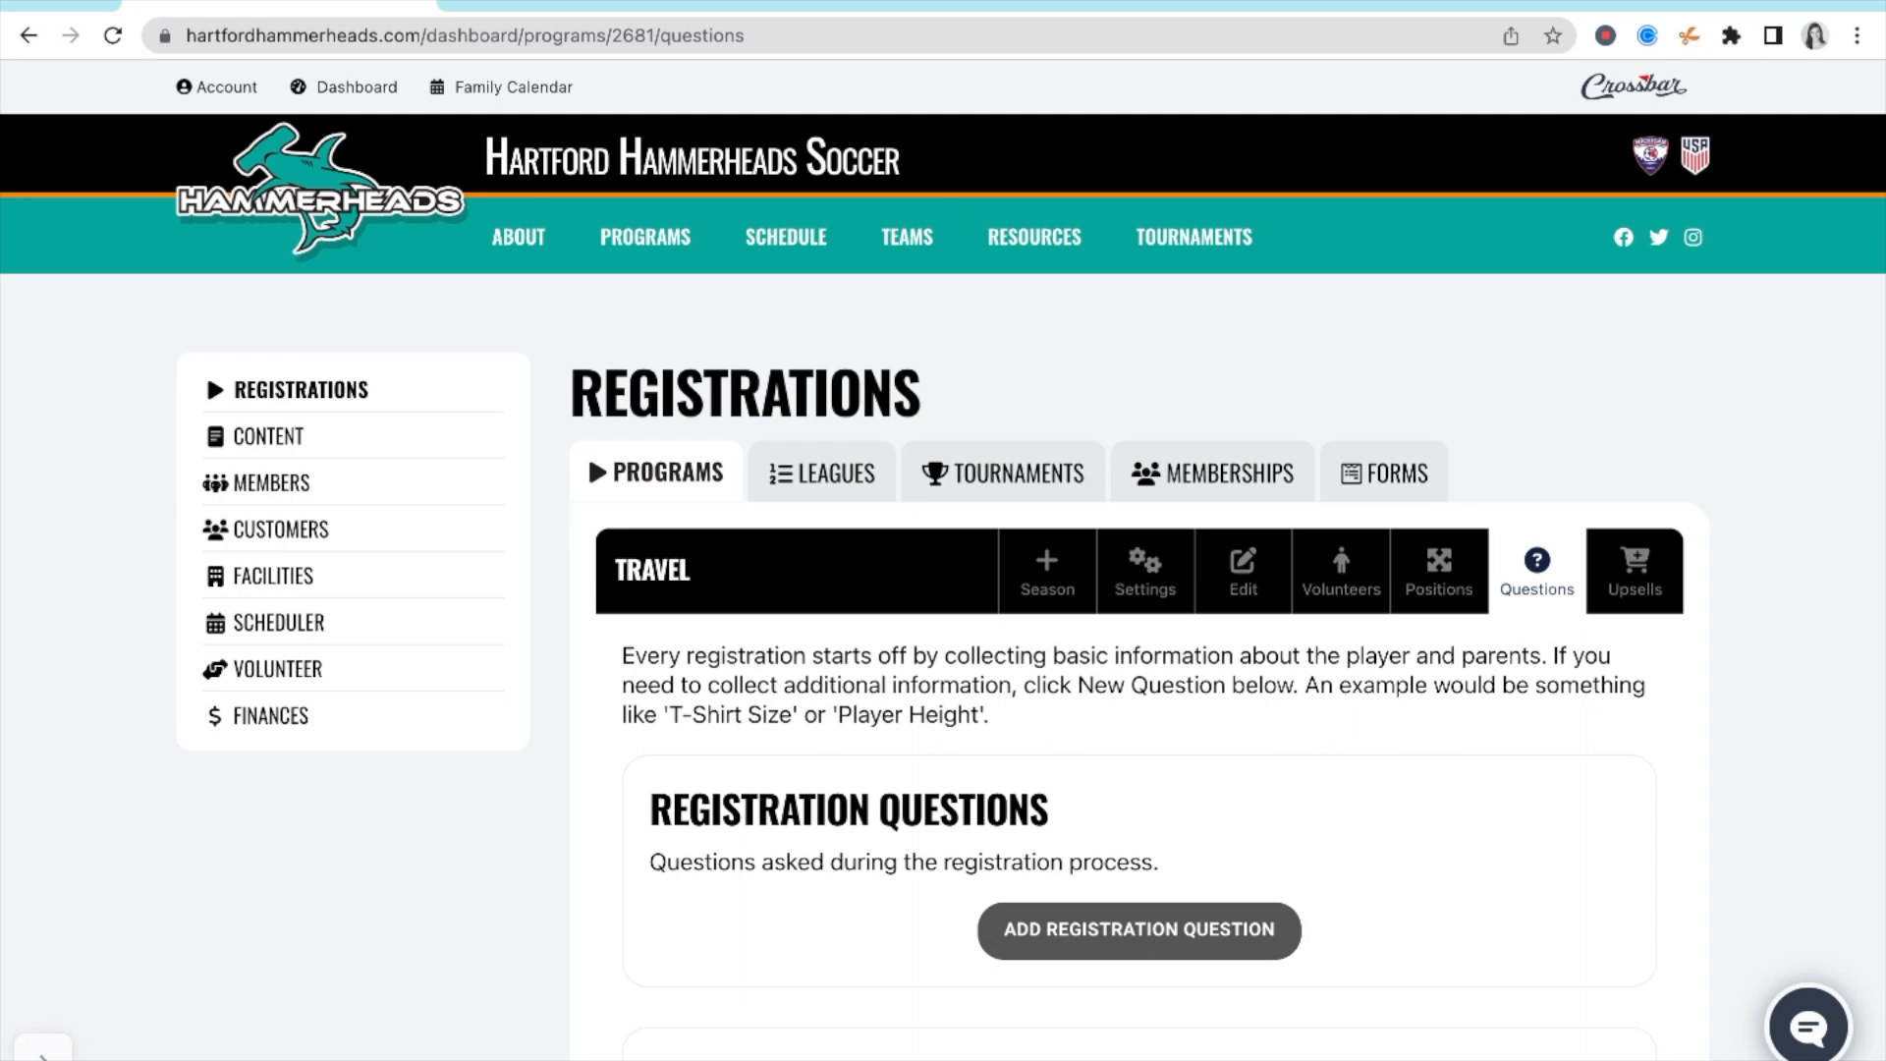
left_click(1140, 939)
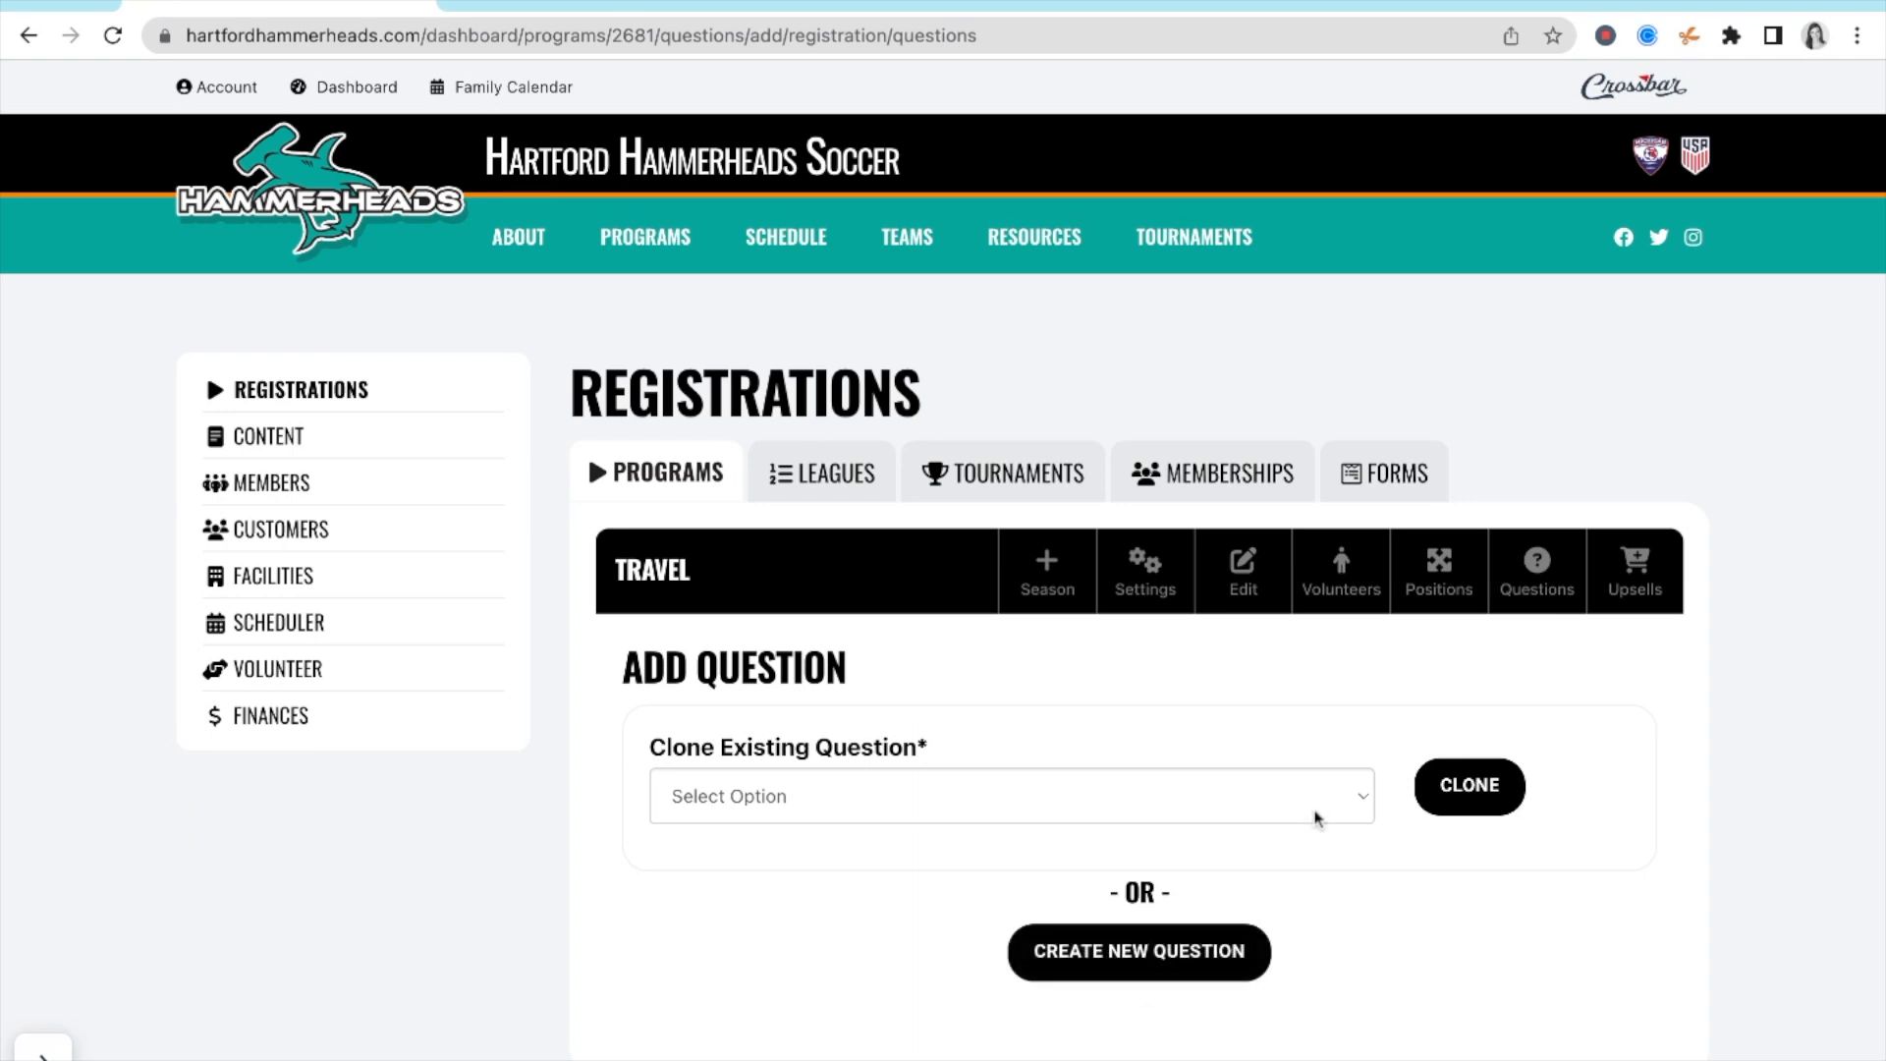
left_click(1145, 951)
scroll(1144, 960, "down", 5)
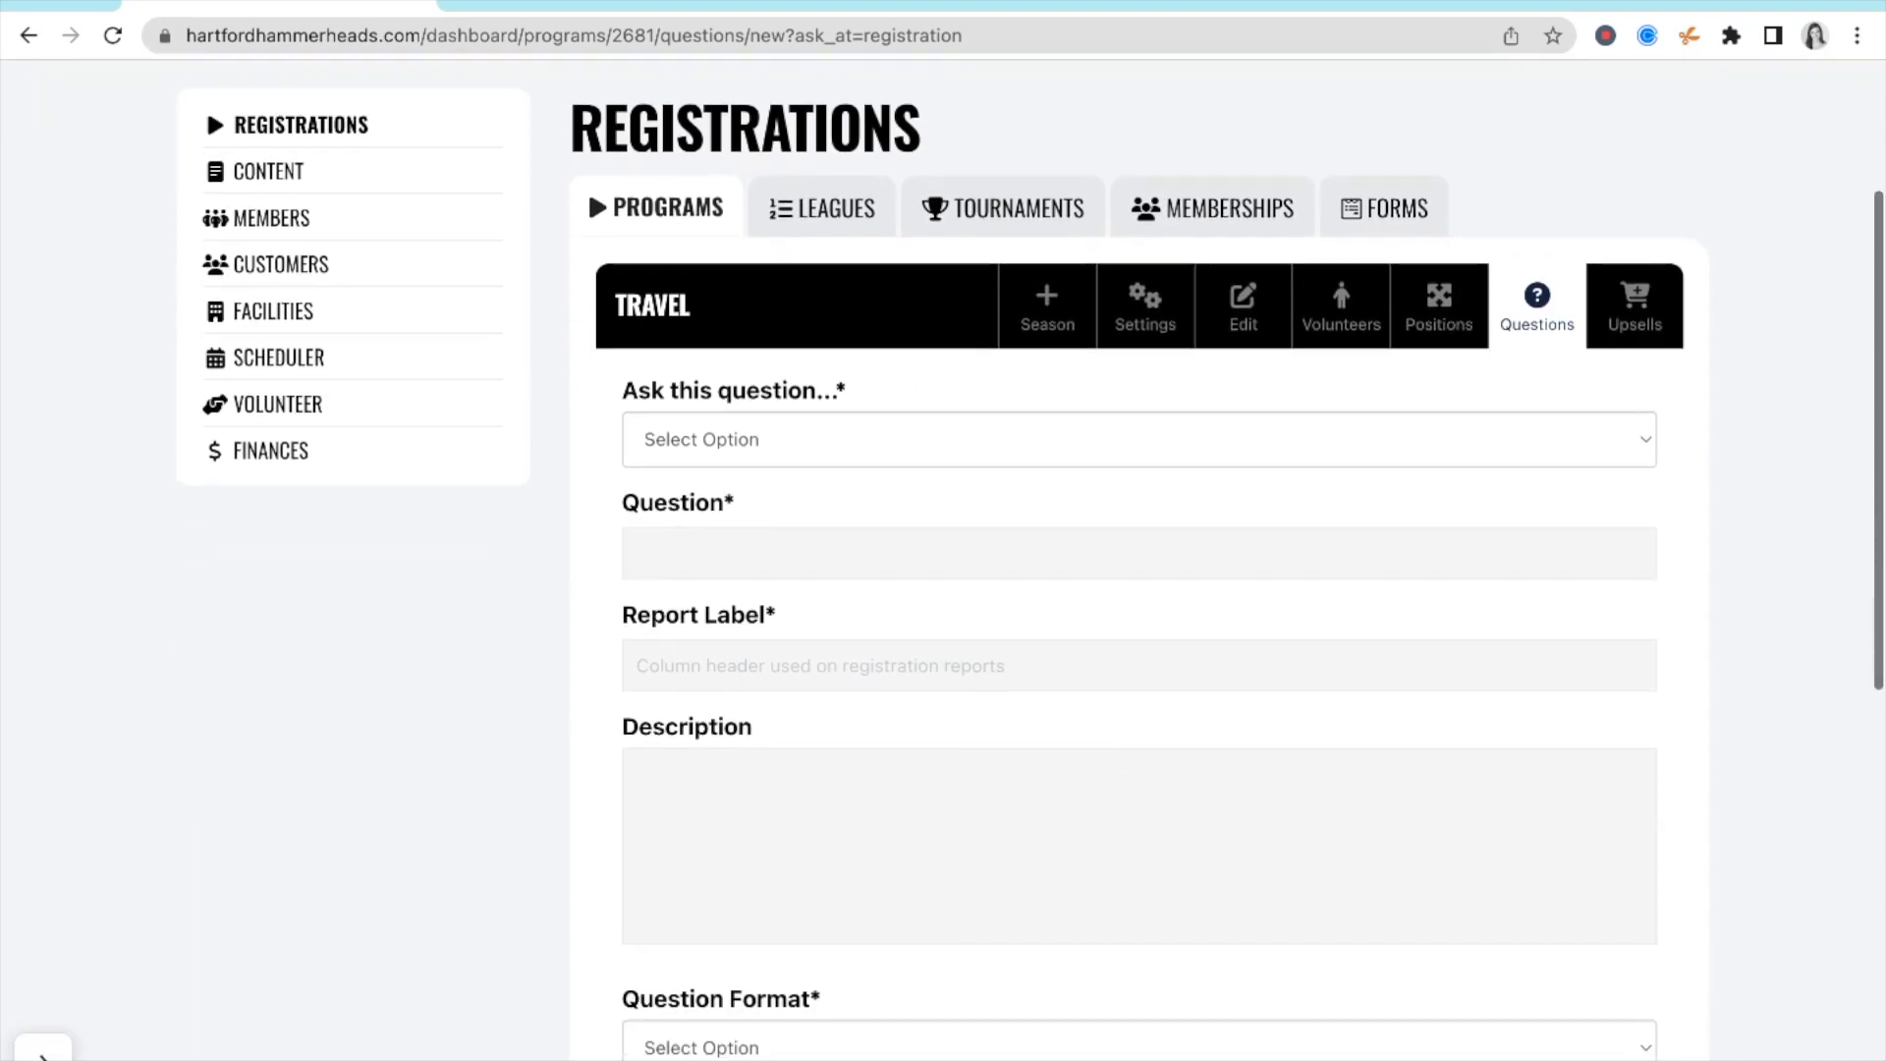
left_click(772, 282)
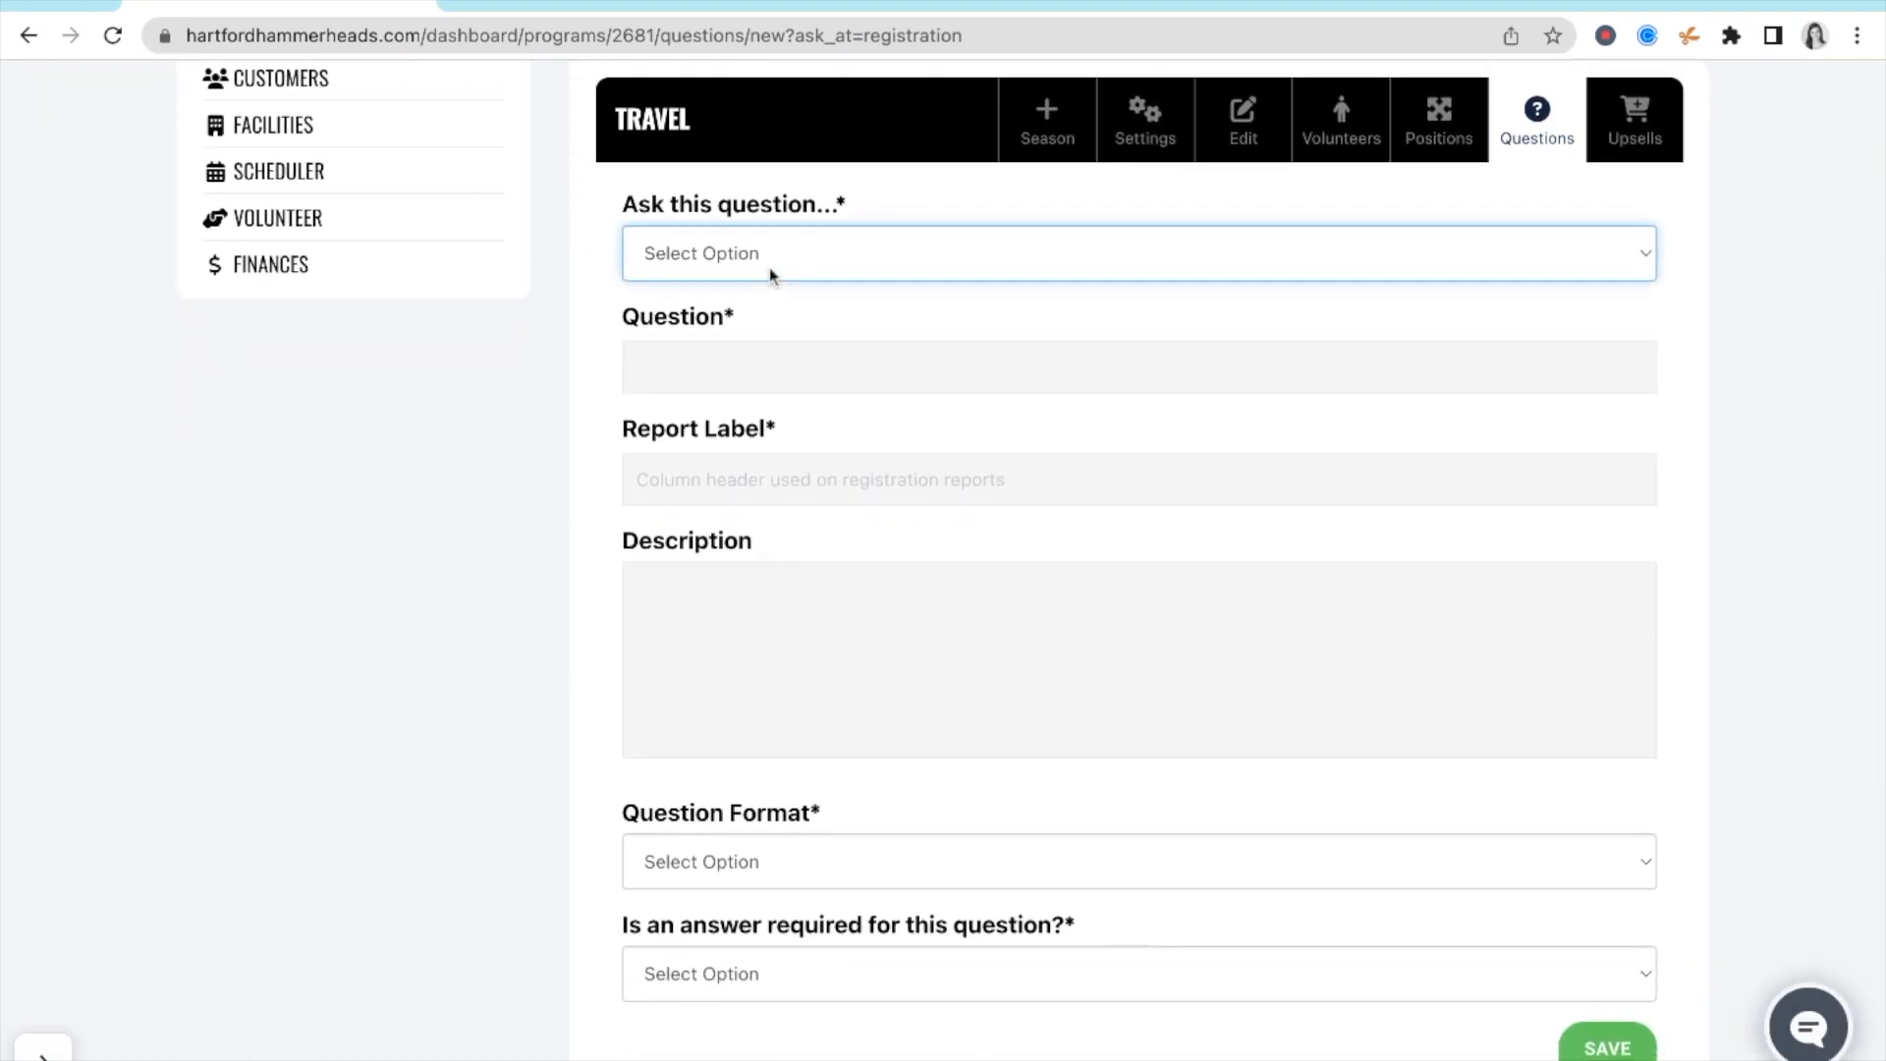
left_click(758, 314)
left_click(725, 363)
type("Did you play with ")
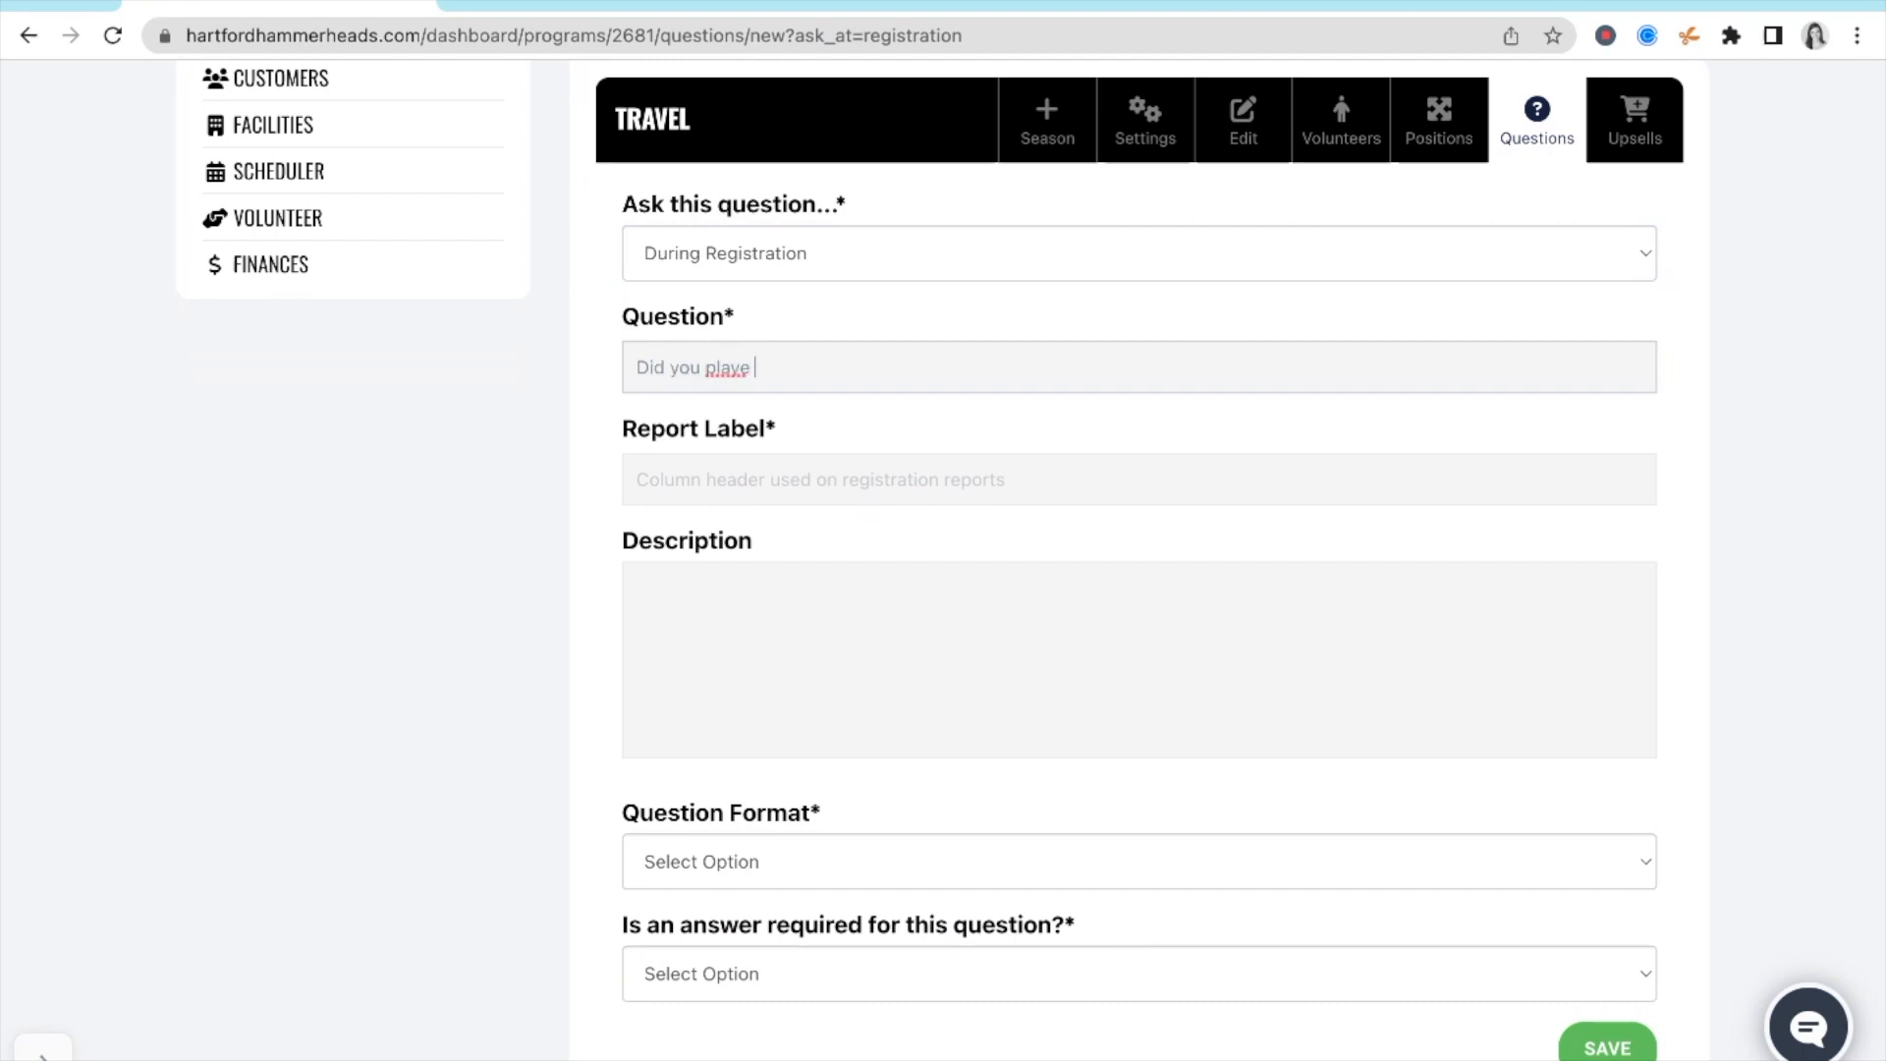
type("us last season?")
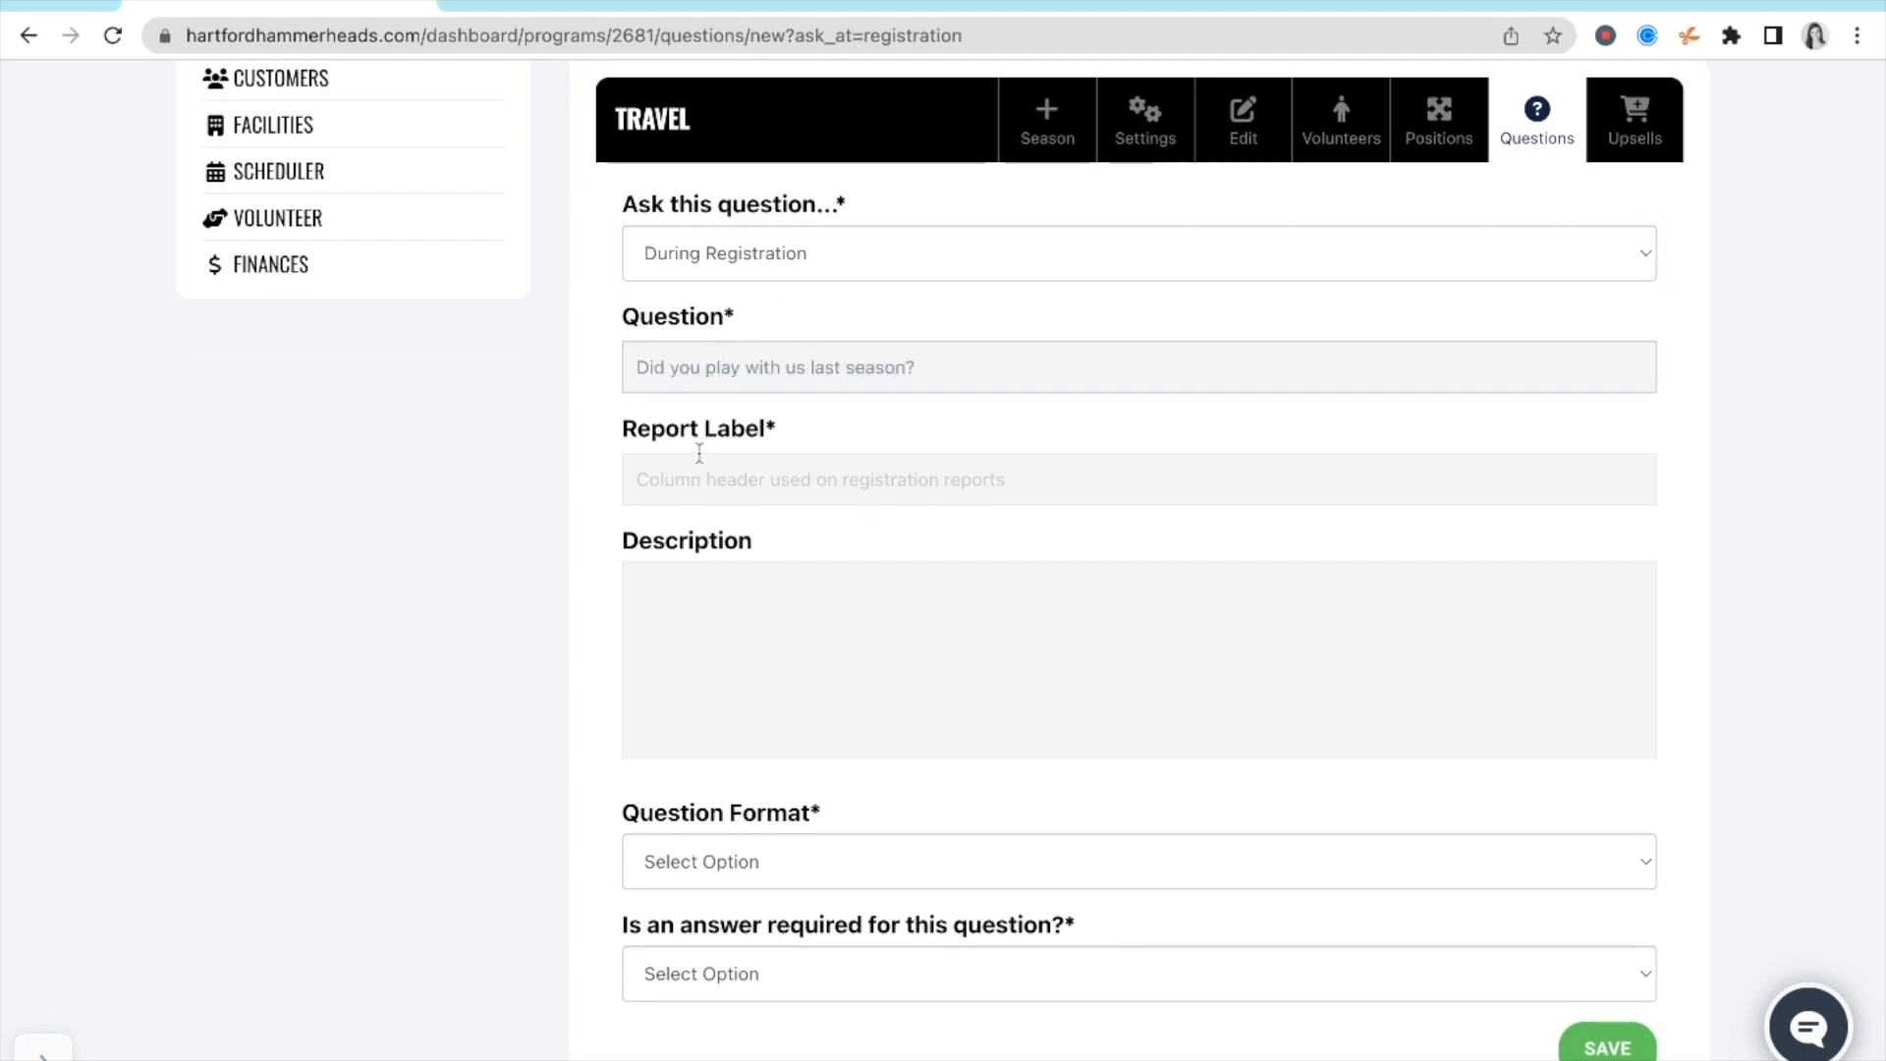
- Give the question the report label "Returner" and the description "If you played with the Hammerheads last season, select yes!"
left_click(696, 463)
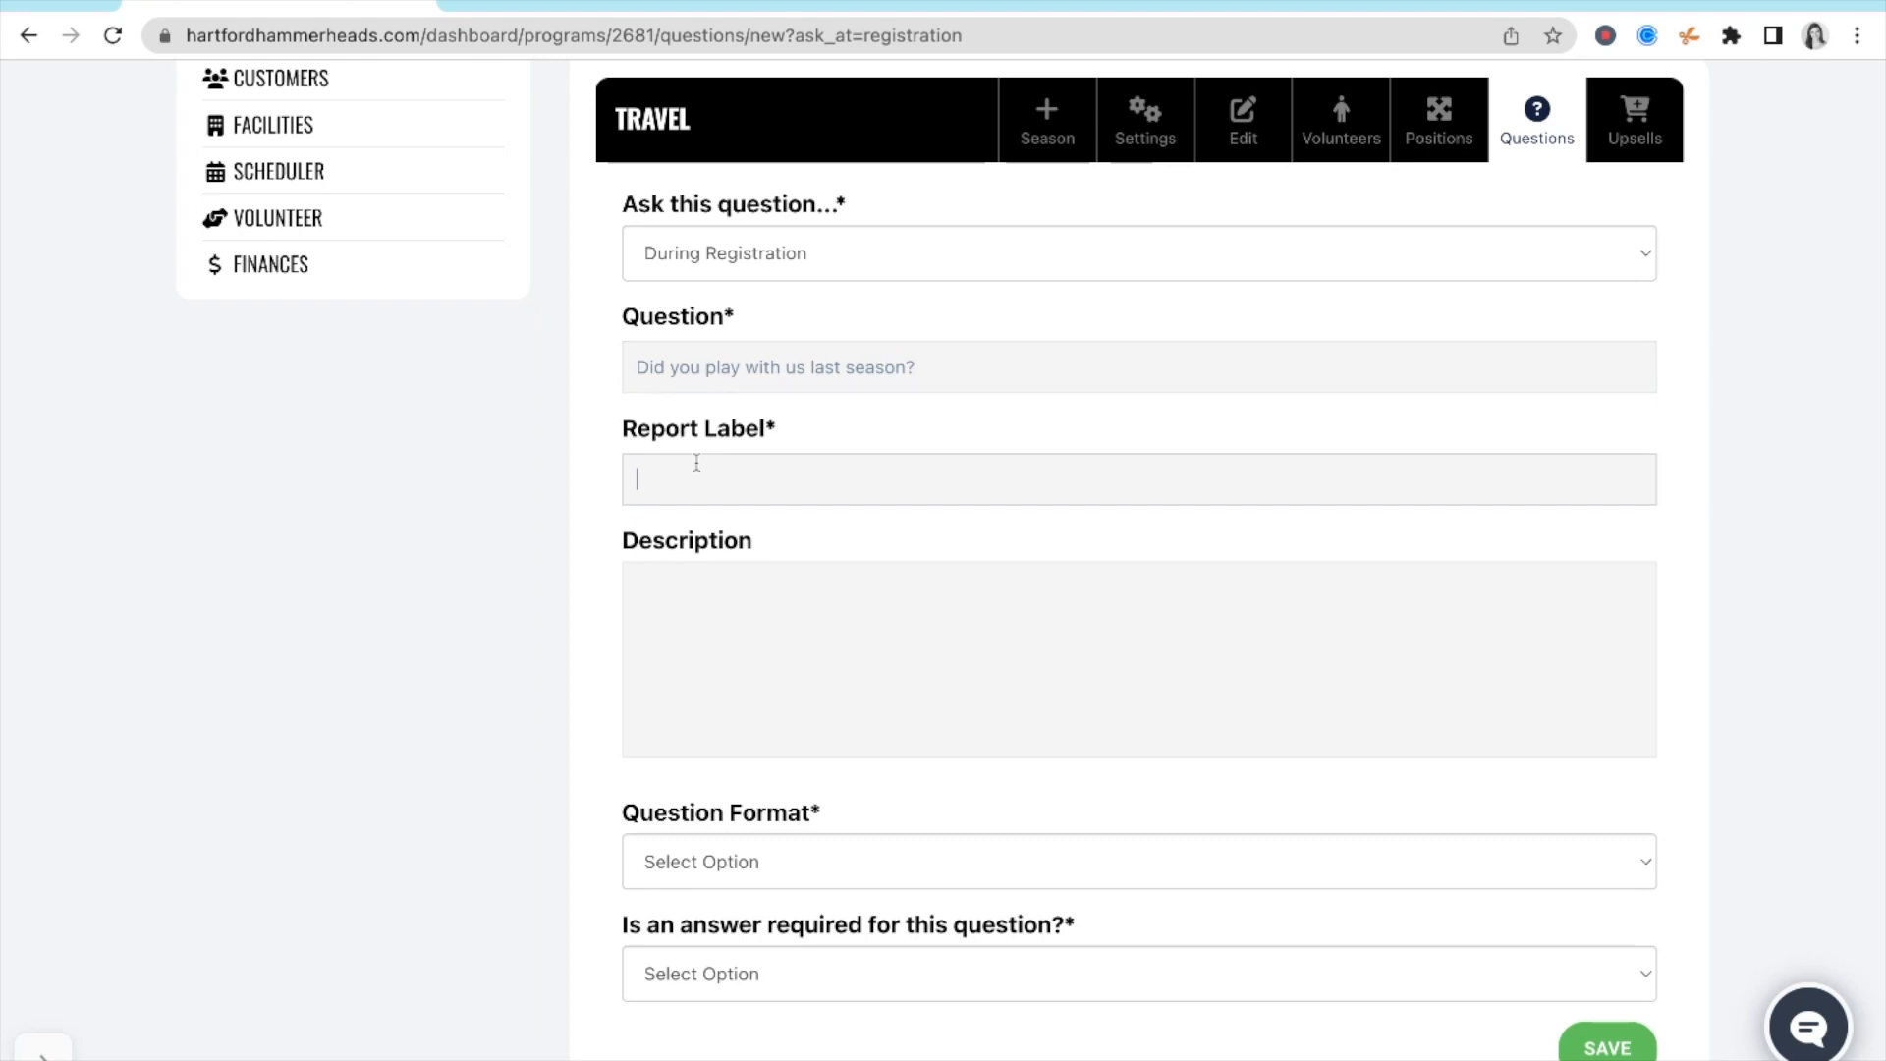
type("Returner")
left_click(700, 602)
type("If you played ")
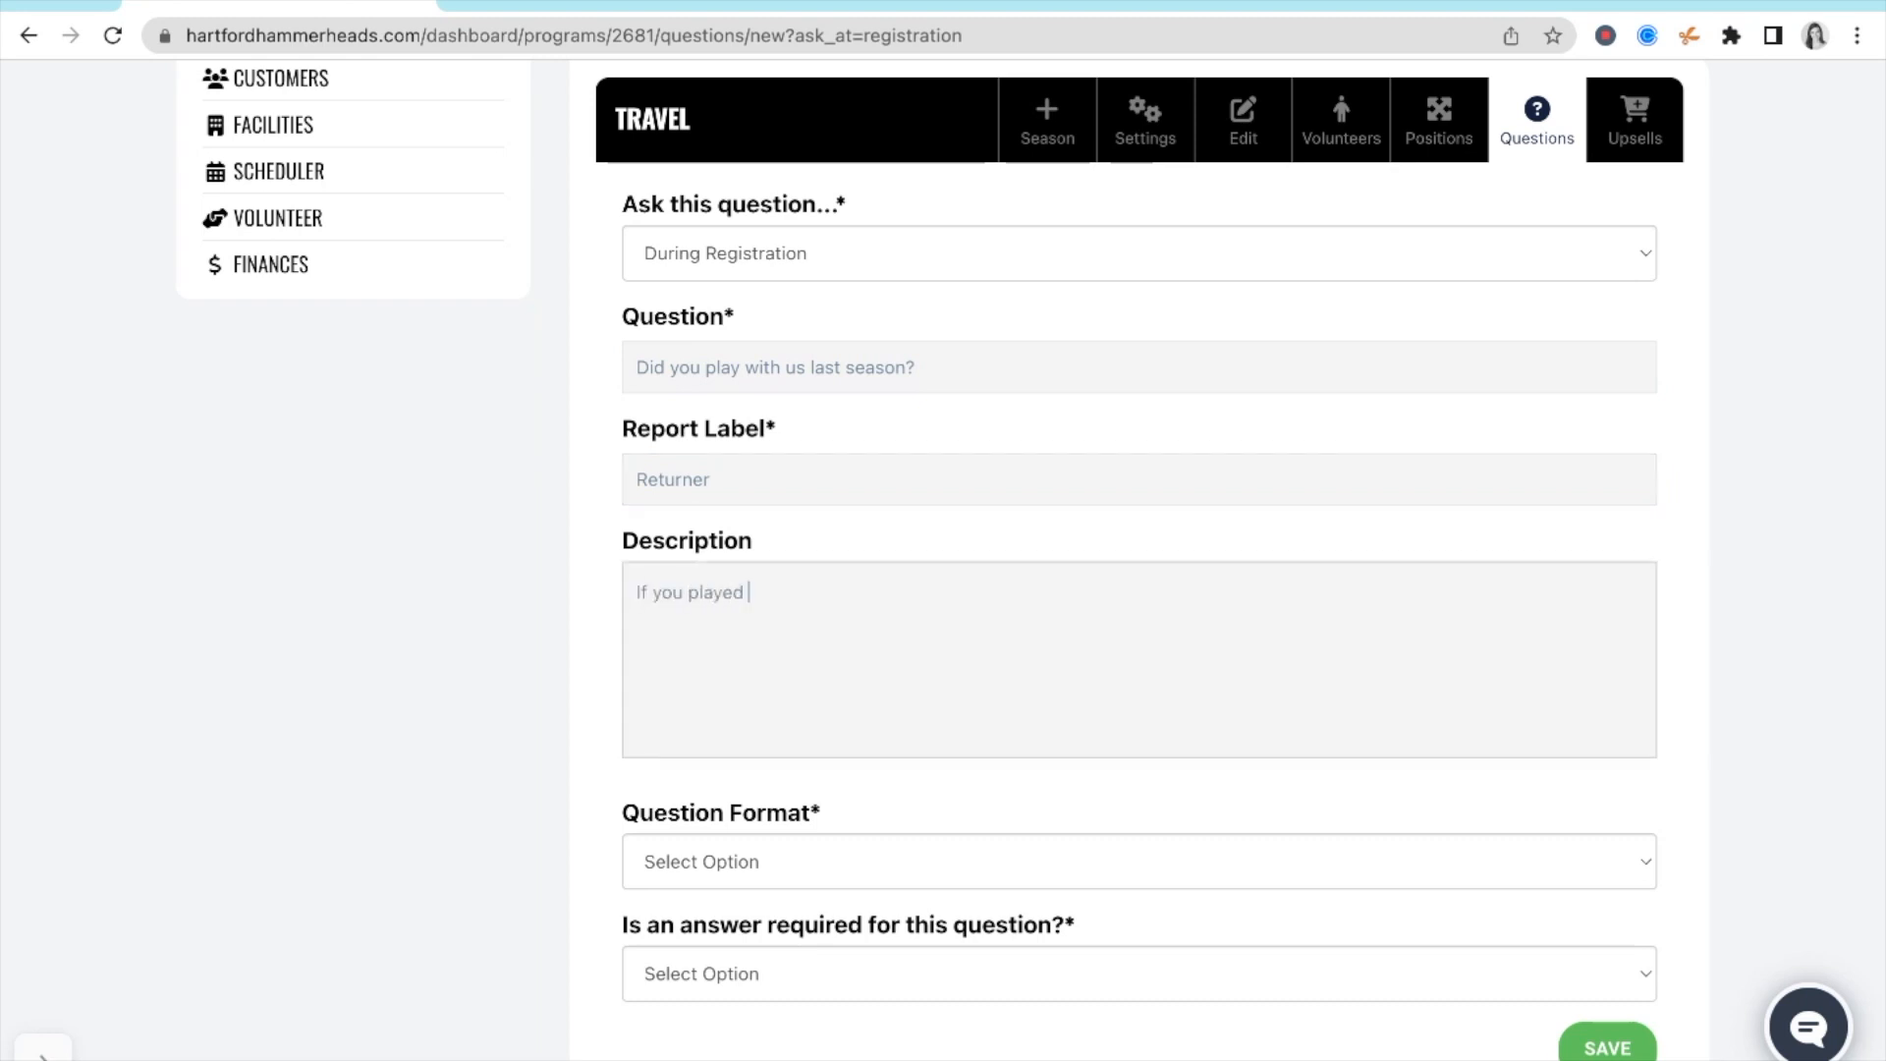
type("with the Hammerheads last season, select yes")
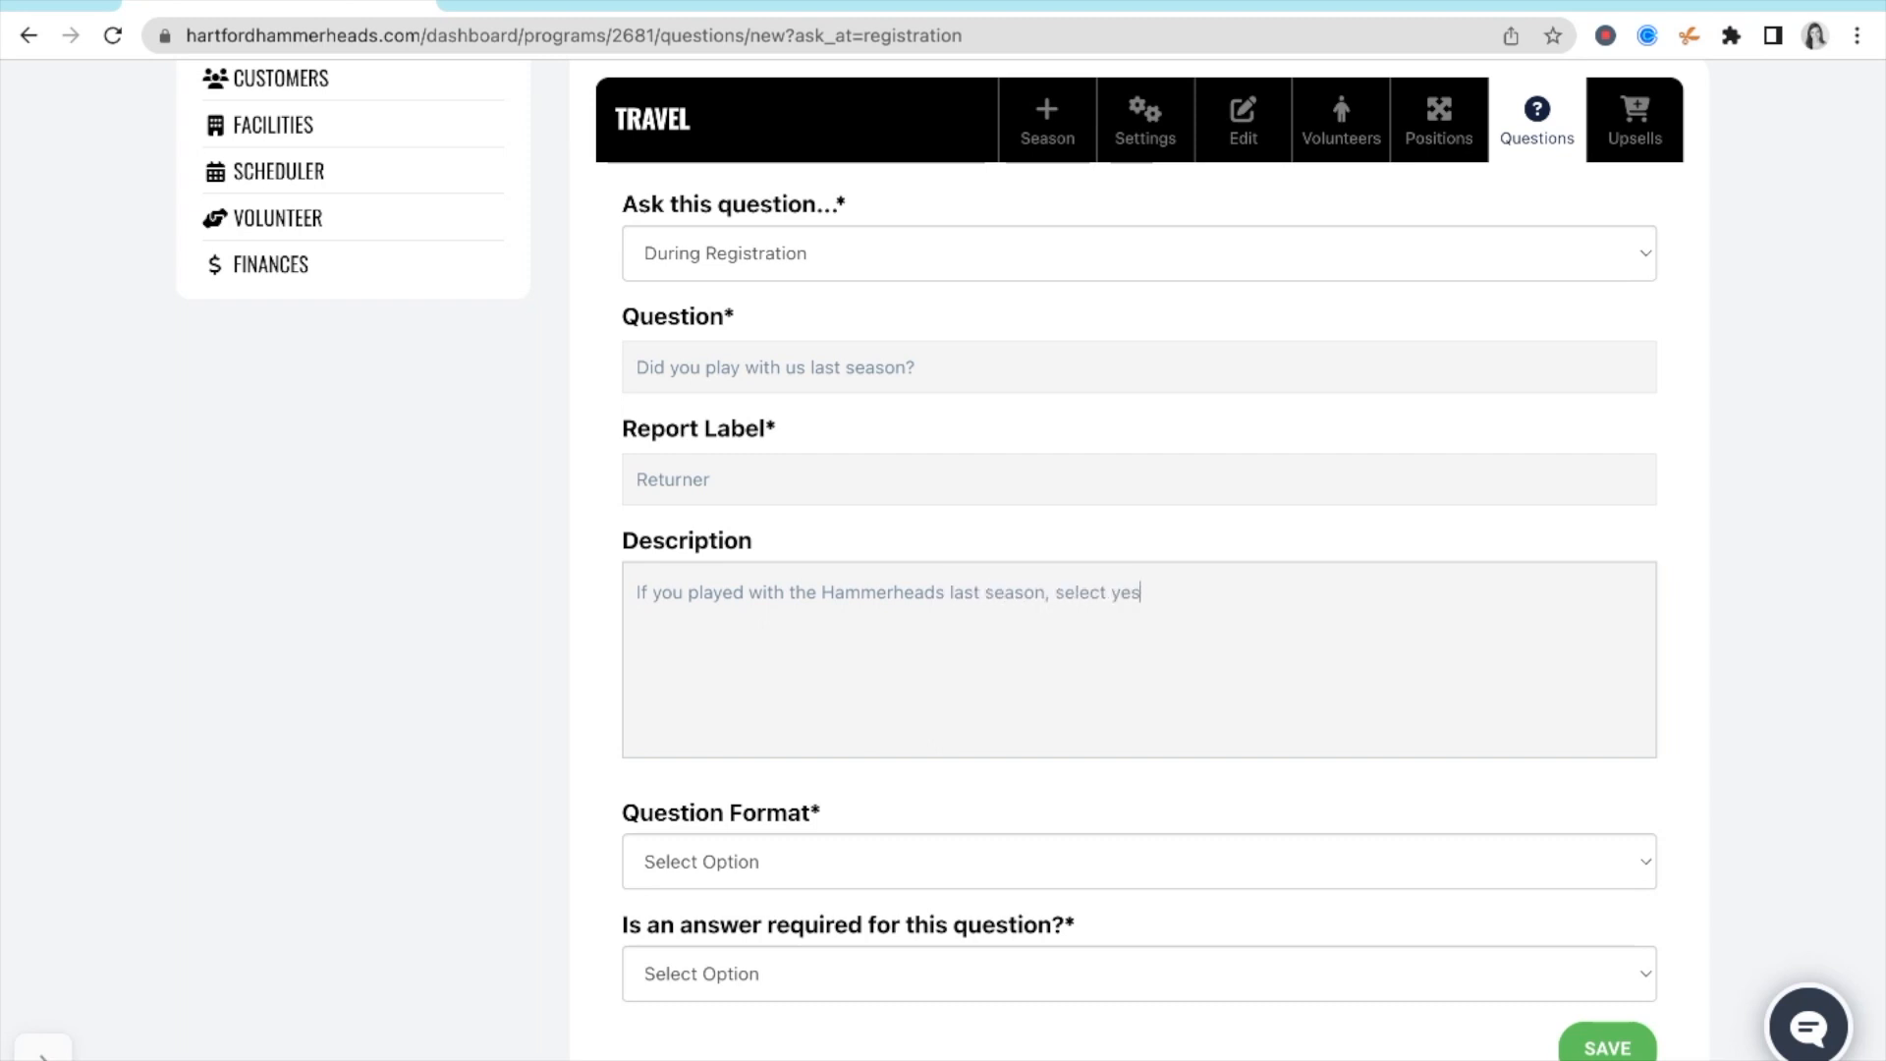
type("!")
- Set the question format to Select from Options in a List, make an answer required, and save the question
scroll(681, 678, "down", 1)
left_click(701, 824)
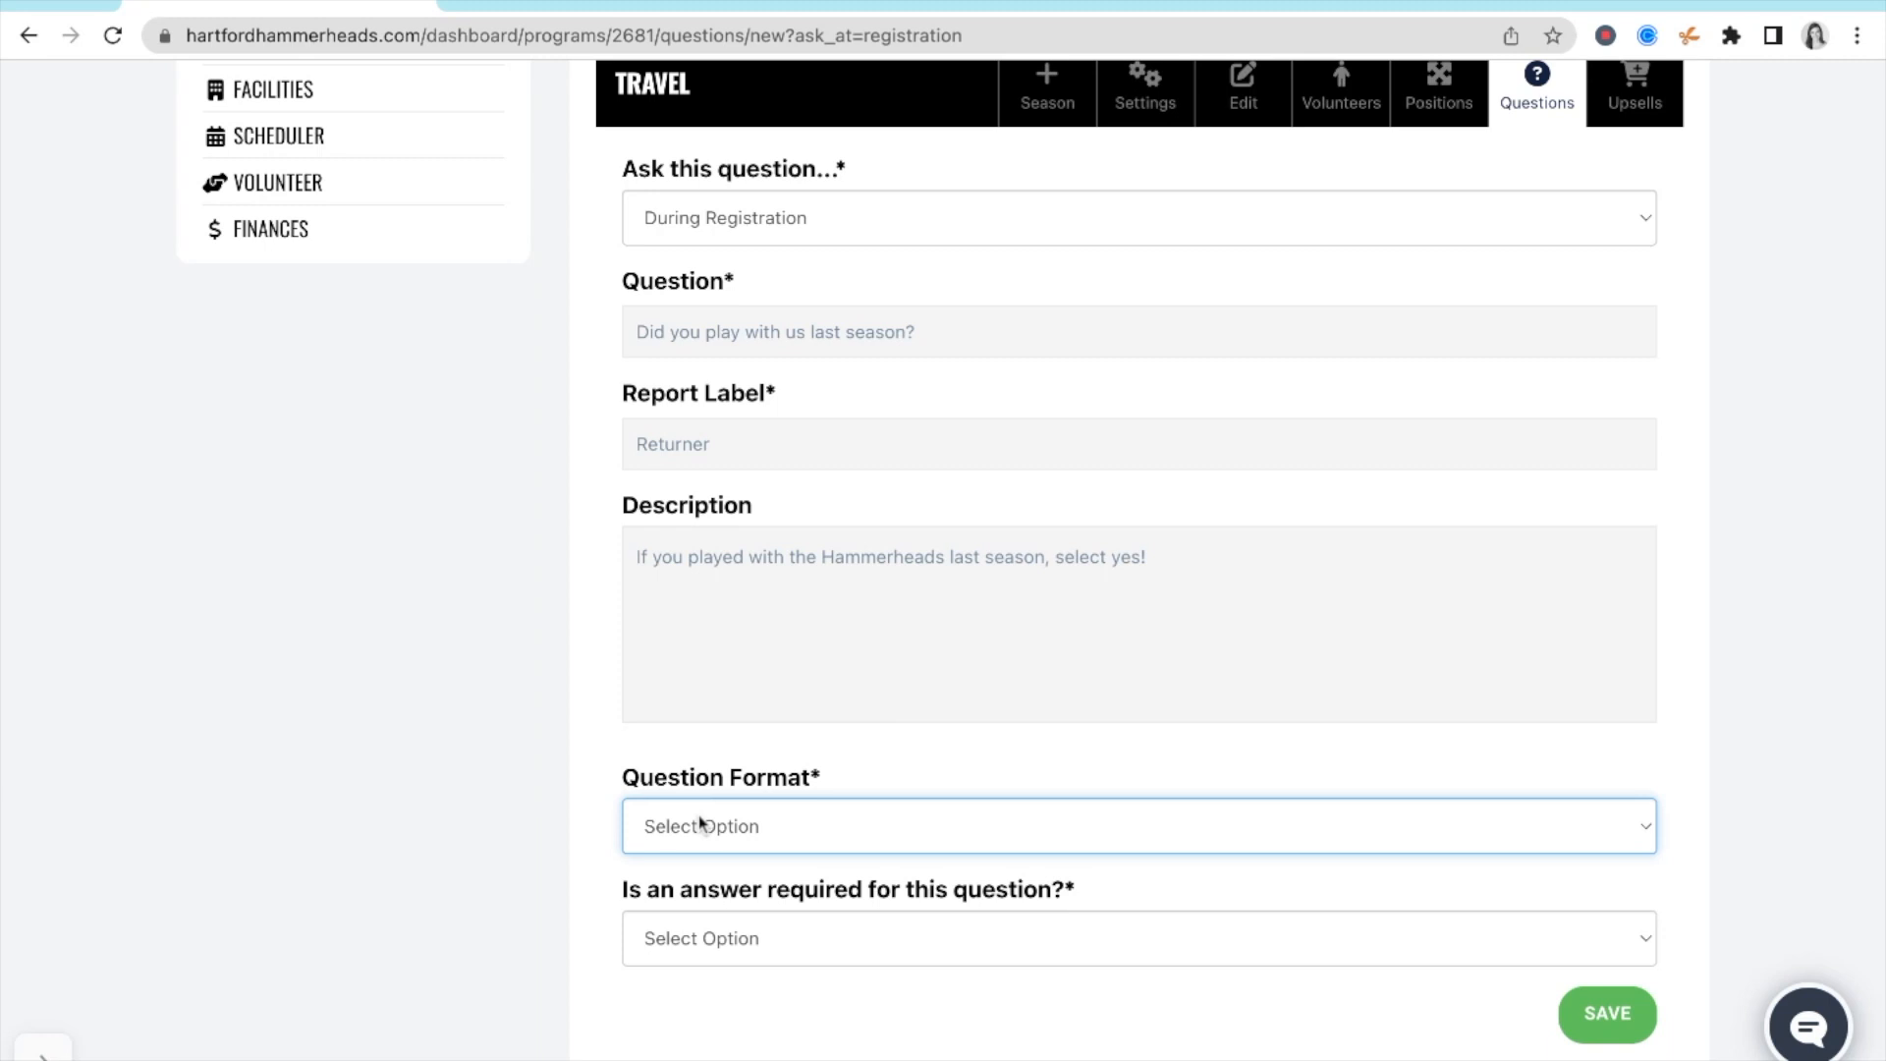
left_click(823, 830)
left_click(823, 830)
left_click(817, 853)
left_click(815, 843)
left_click(833, 830)
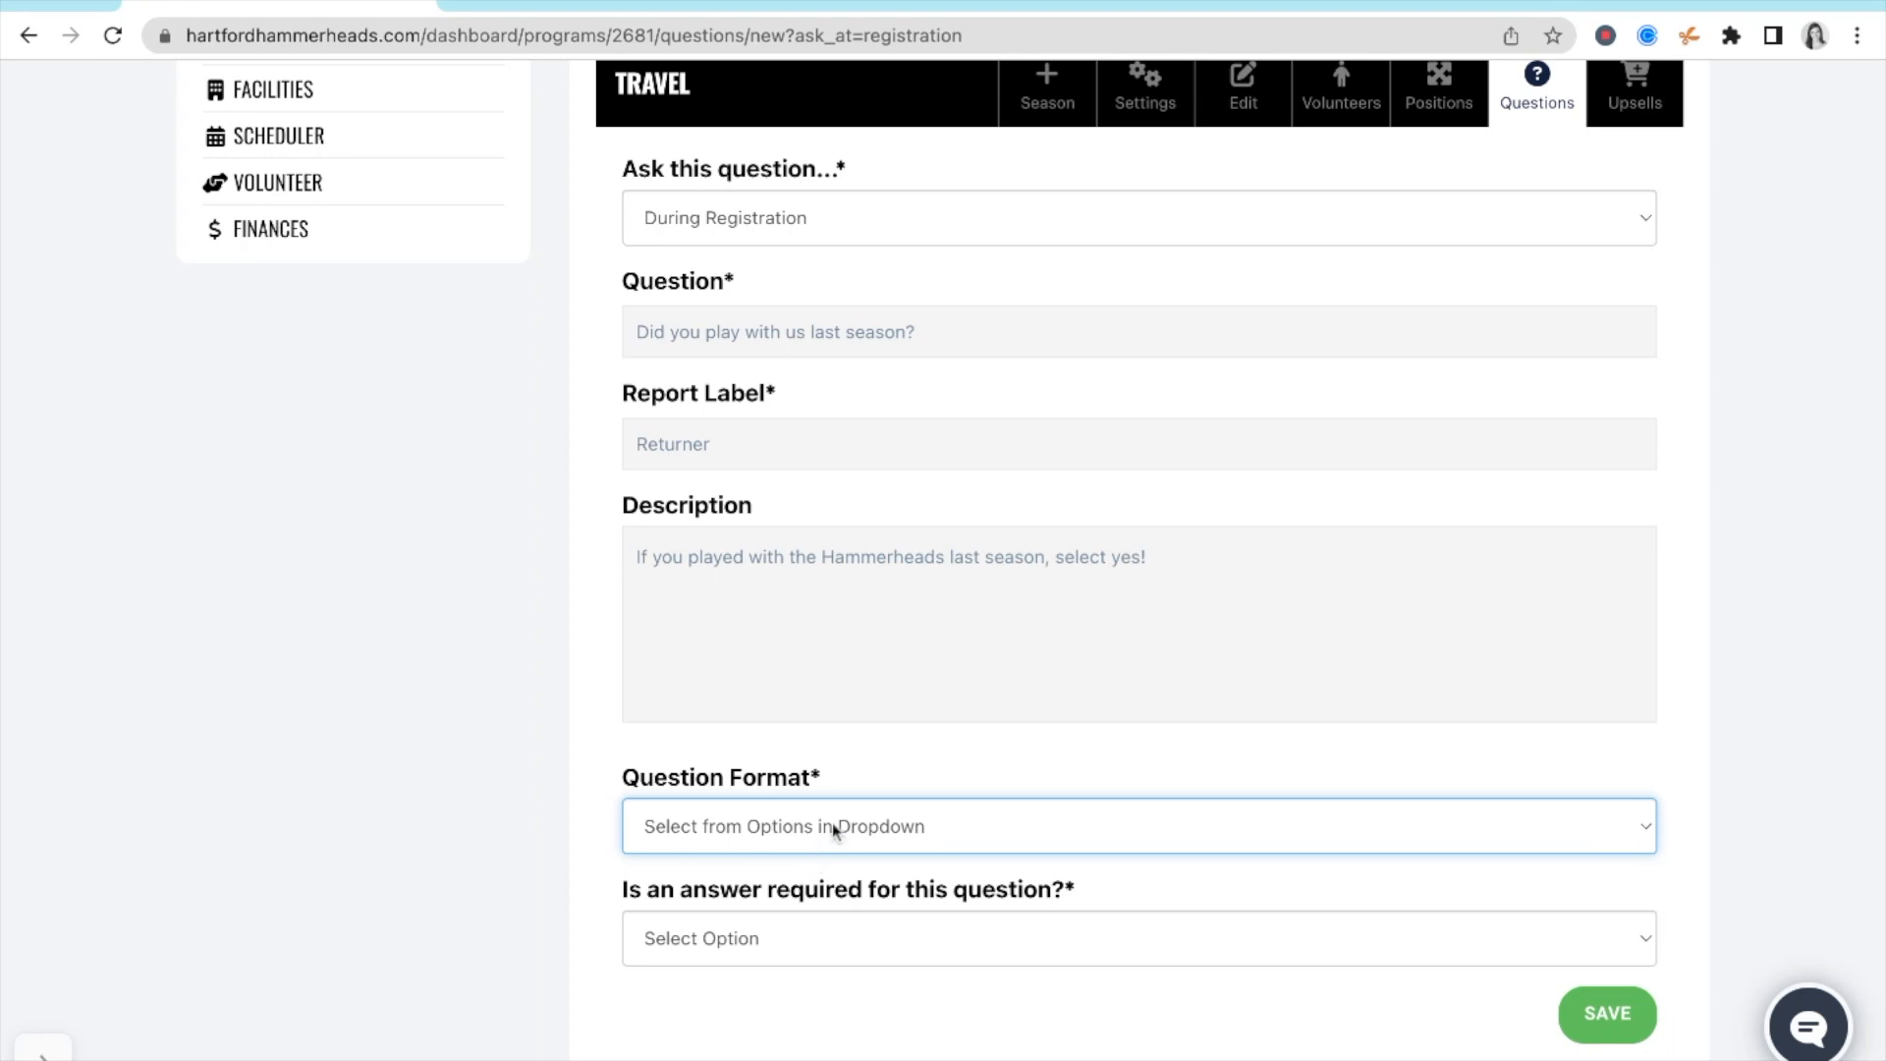
left_click(833, 853)
left_click(794, 945)
left_click(783, 960)
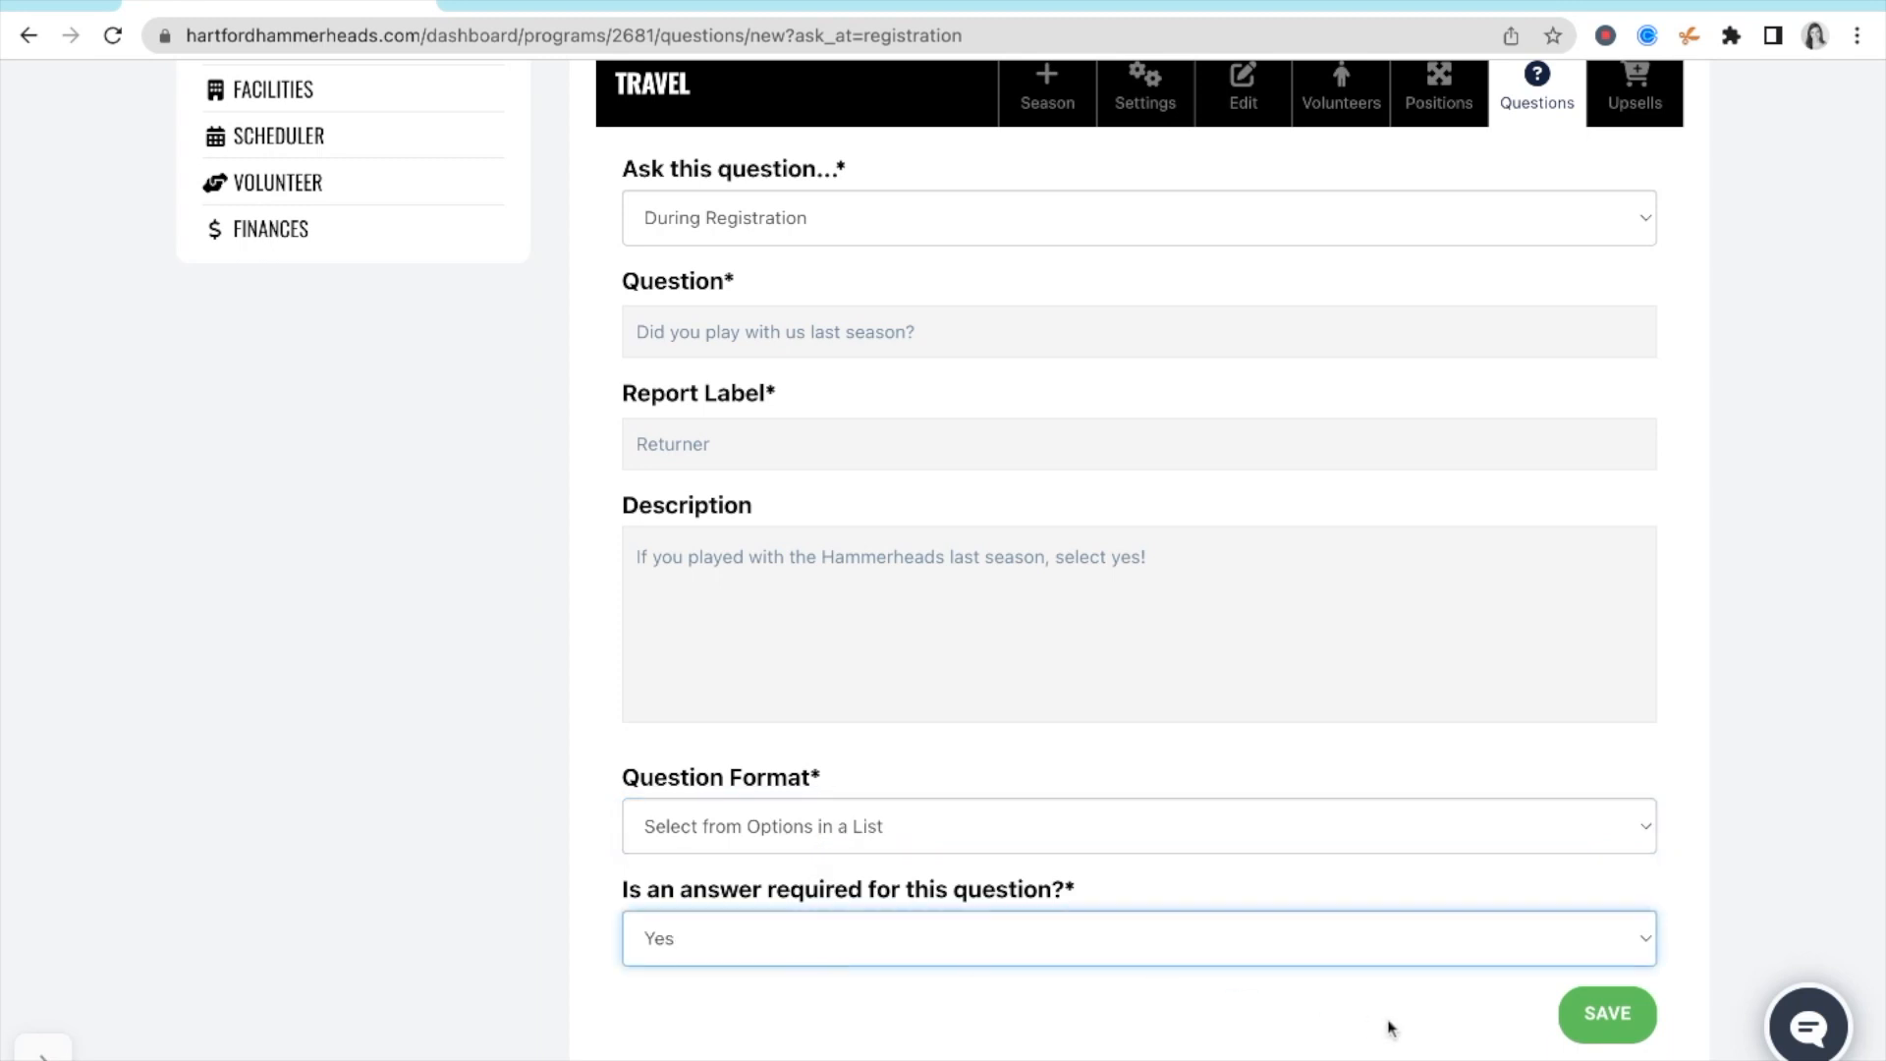
left_click(1636, 1025)
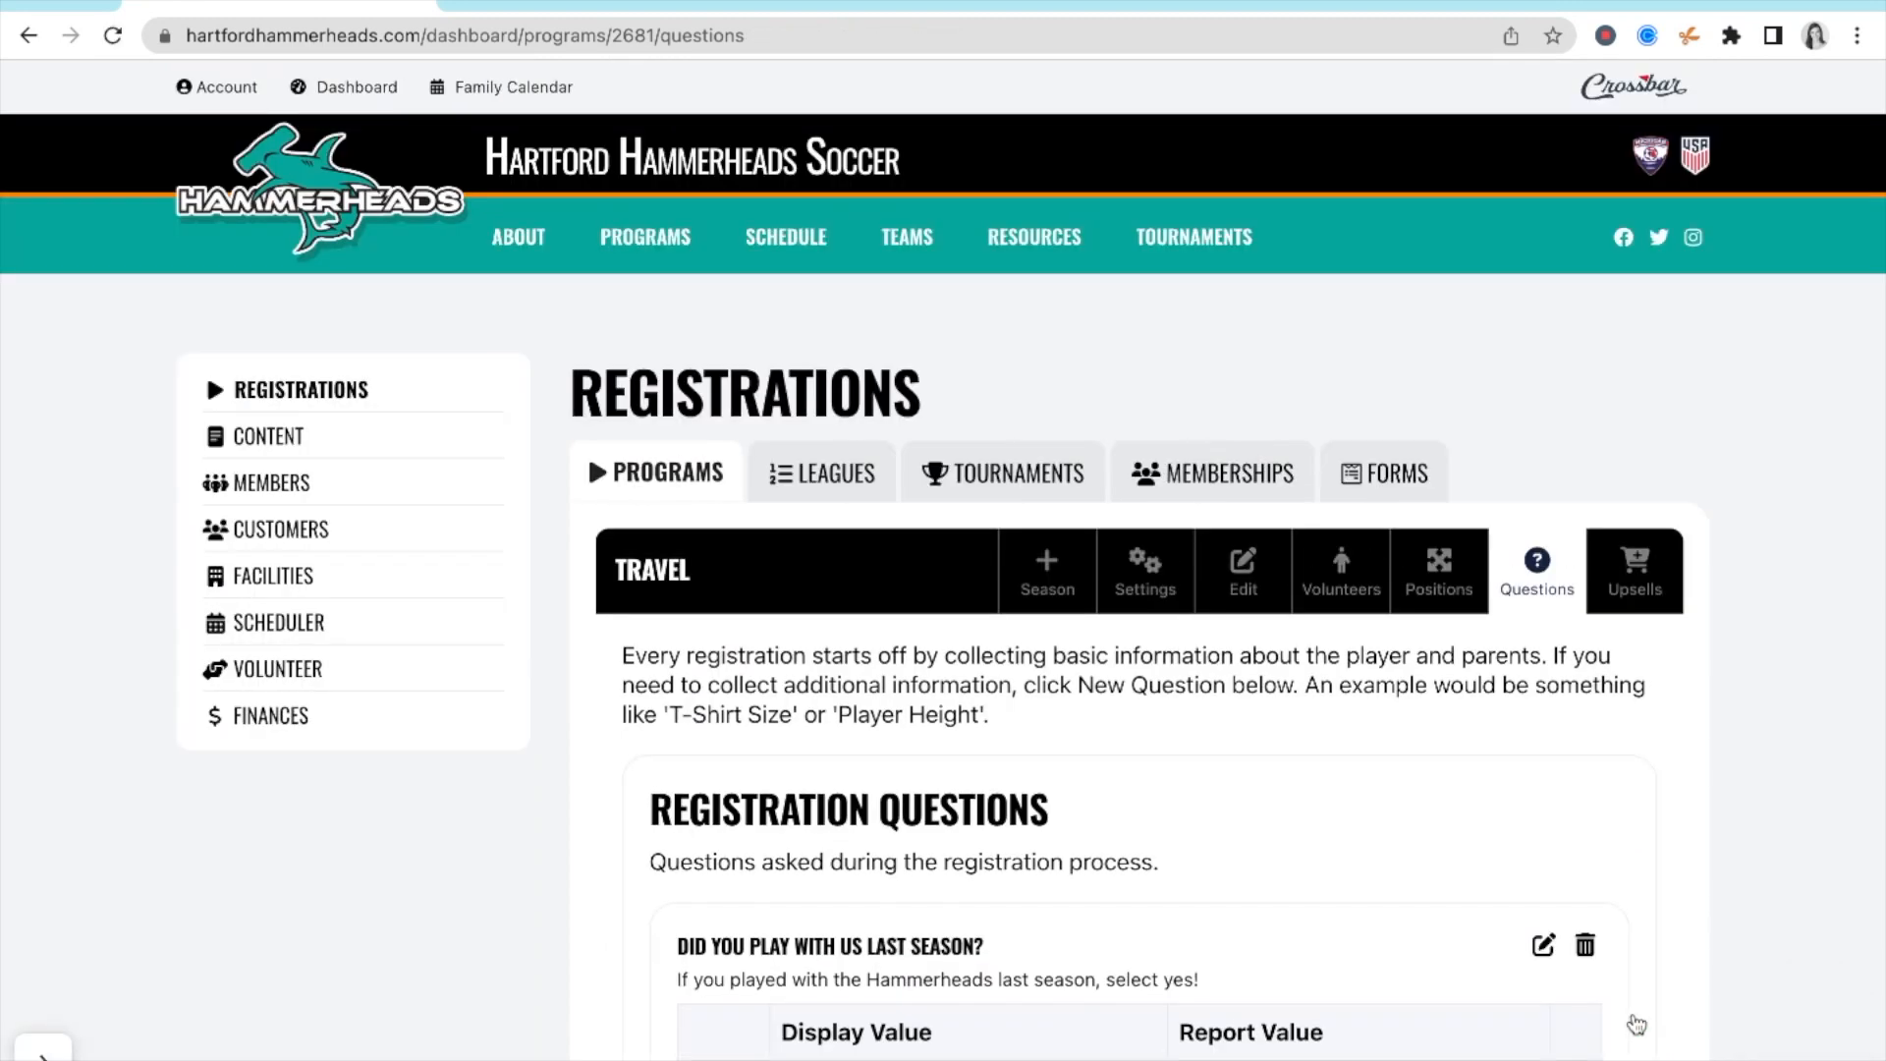
- Add an answer choice to the last-season question with display label "Yes" and report value "Returner"
scroll(1598, 1024, "down", 1)
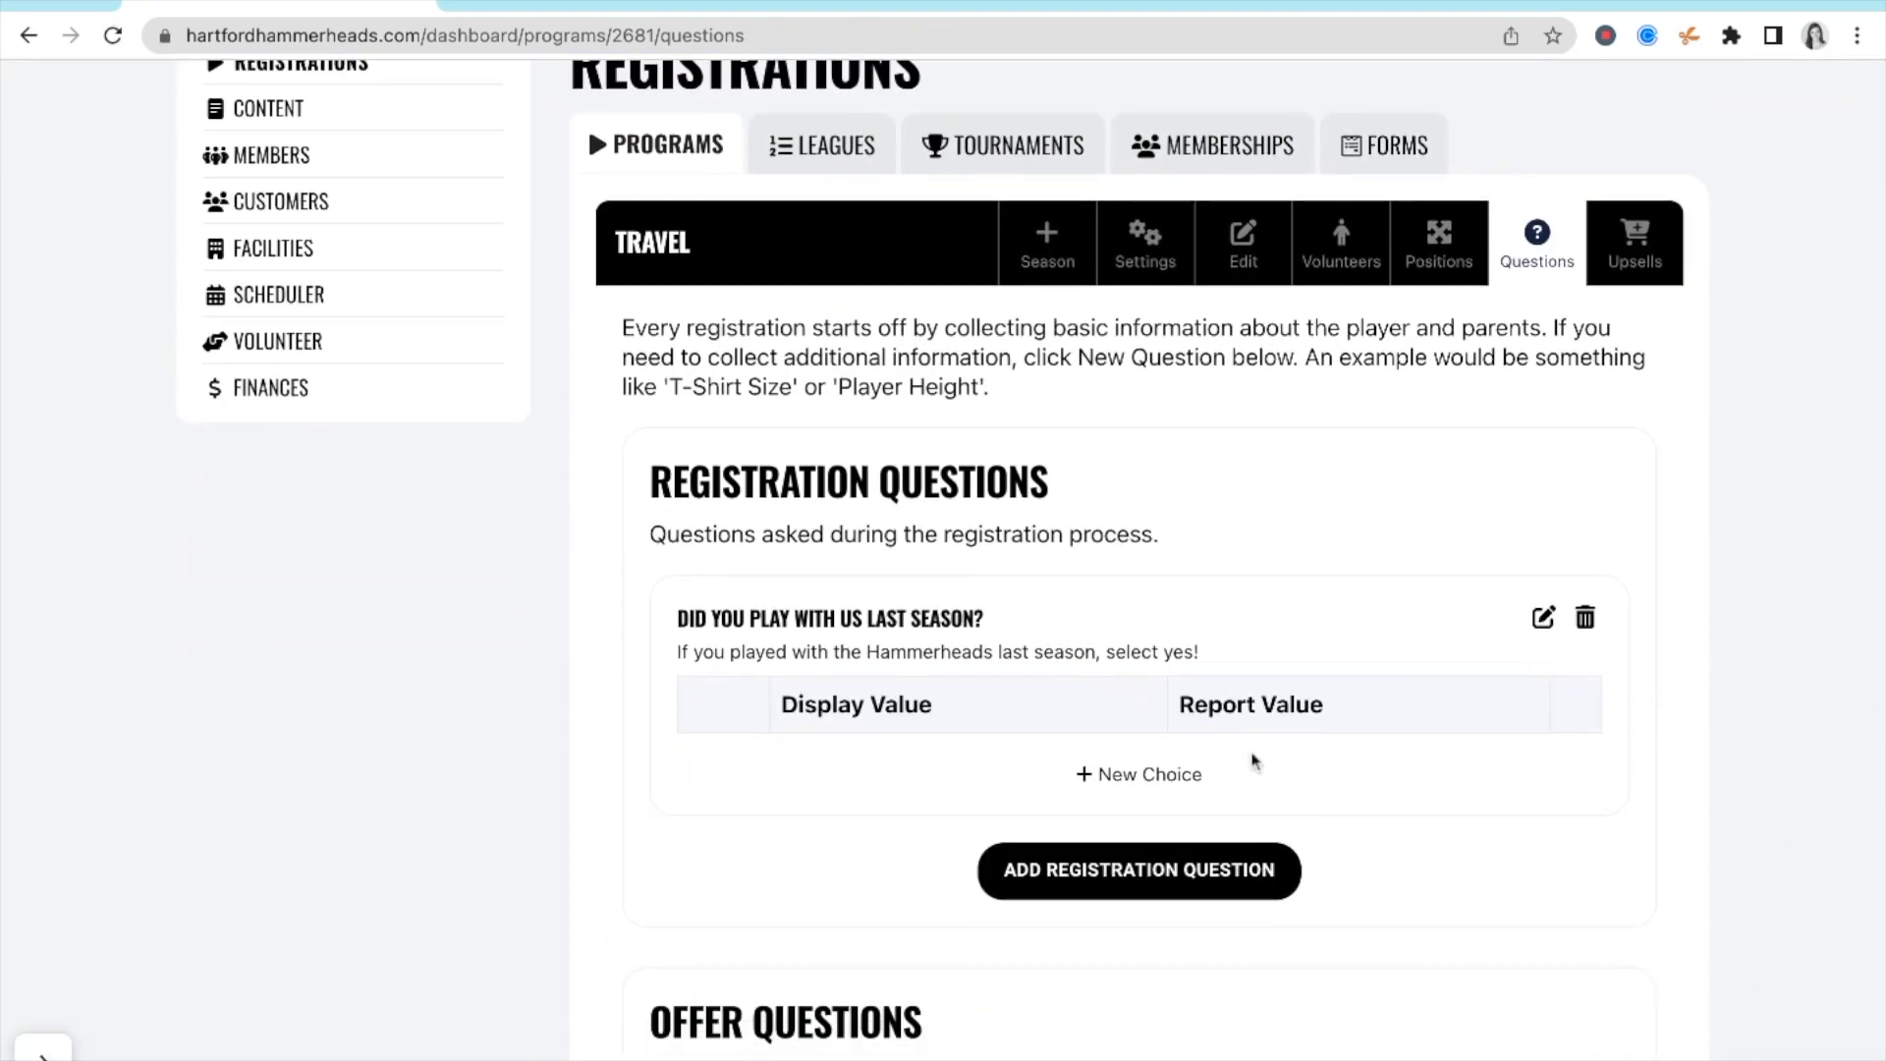
left_click(1143, 777)
left_click(838, 705)
type("Yes")
left_click(783, 804)
type("Returner")
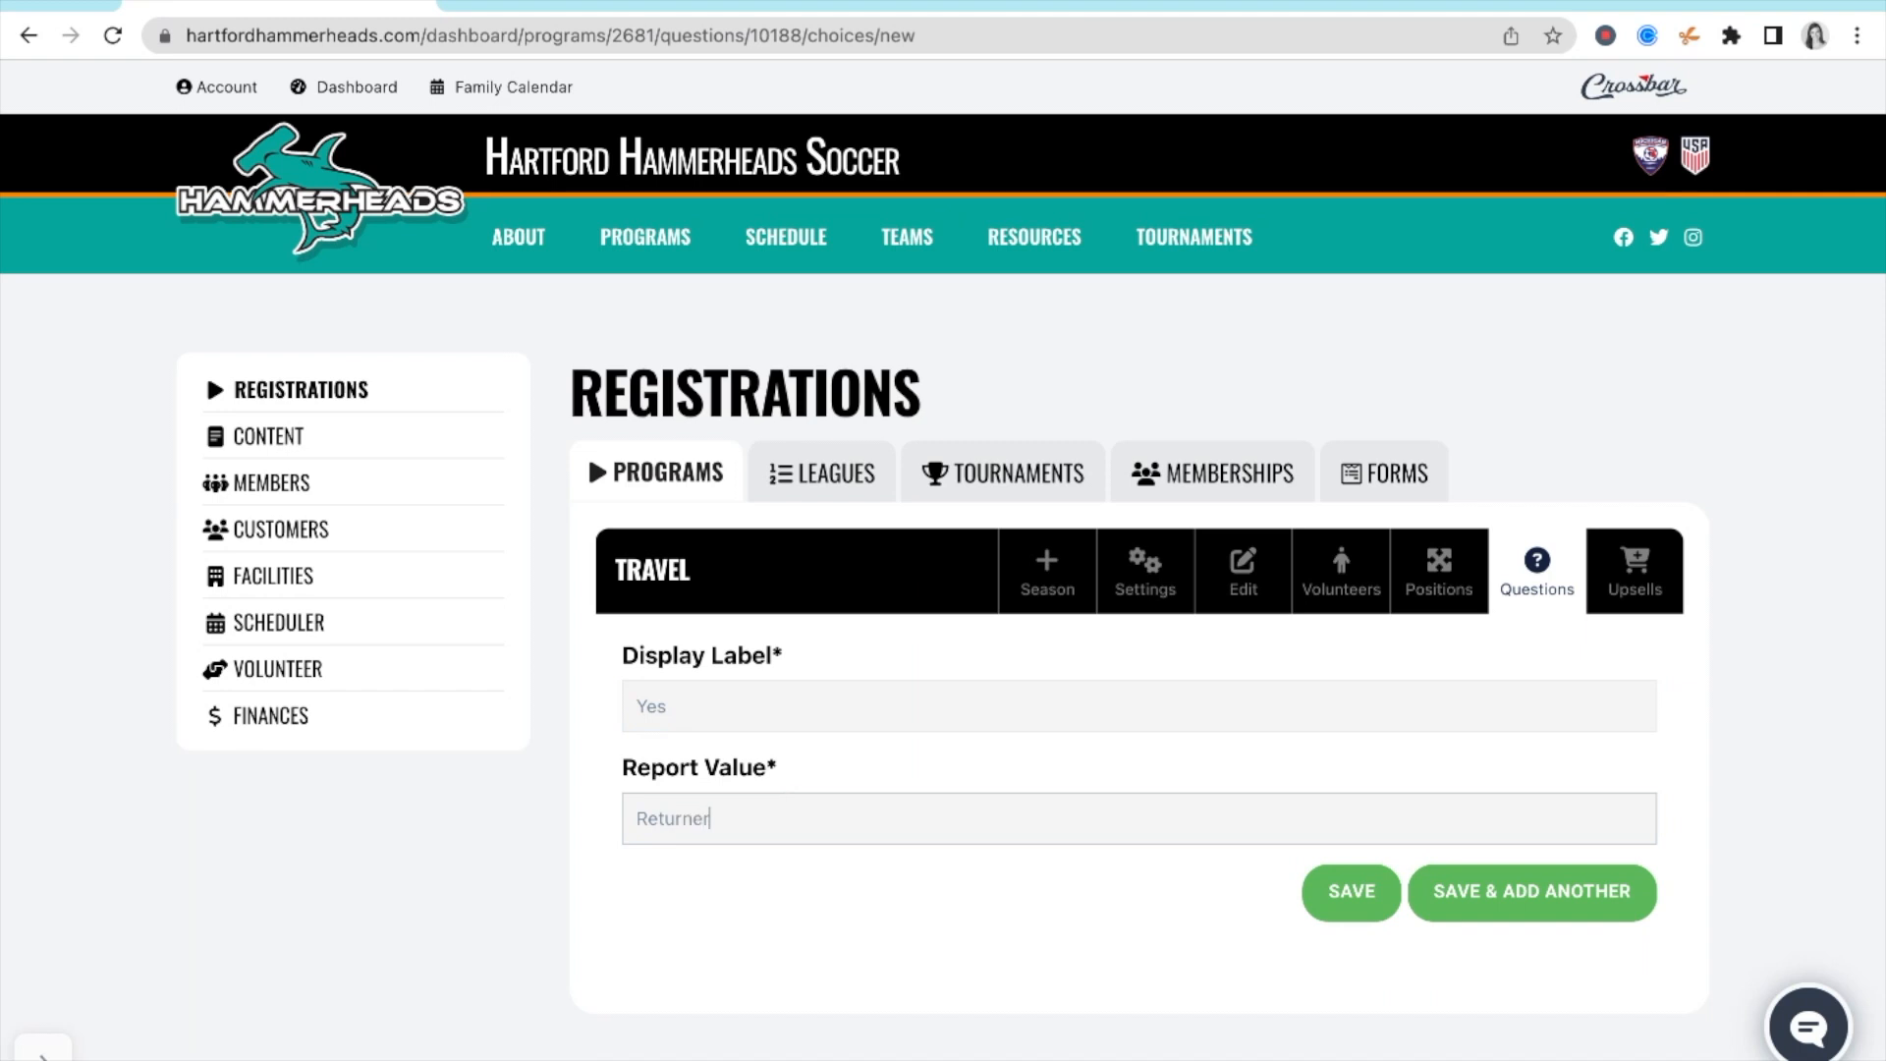
left_click(1452, 892)
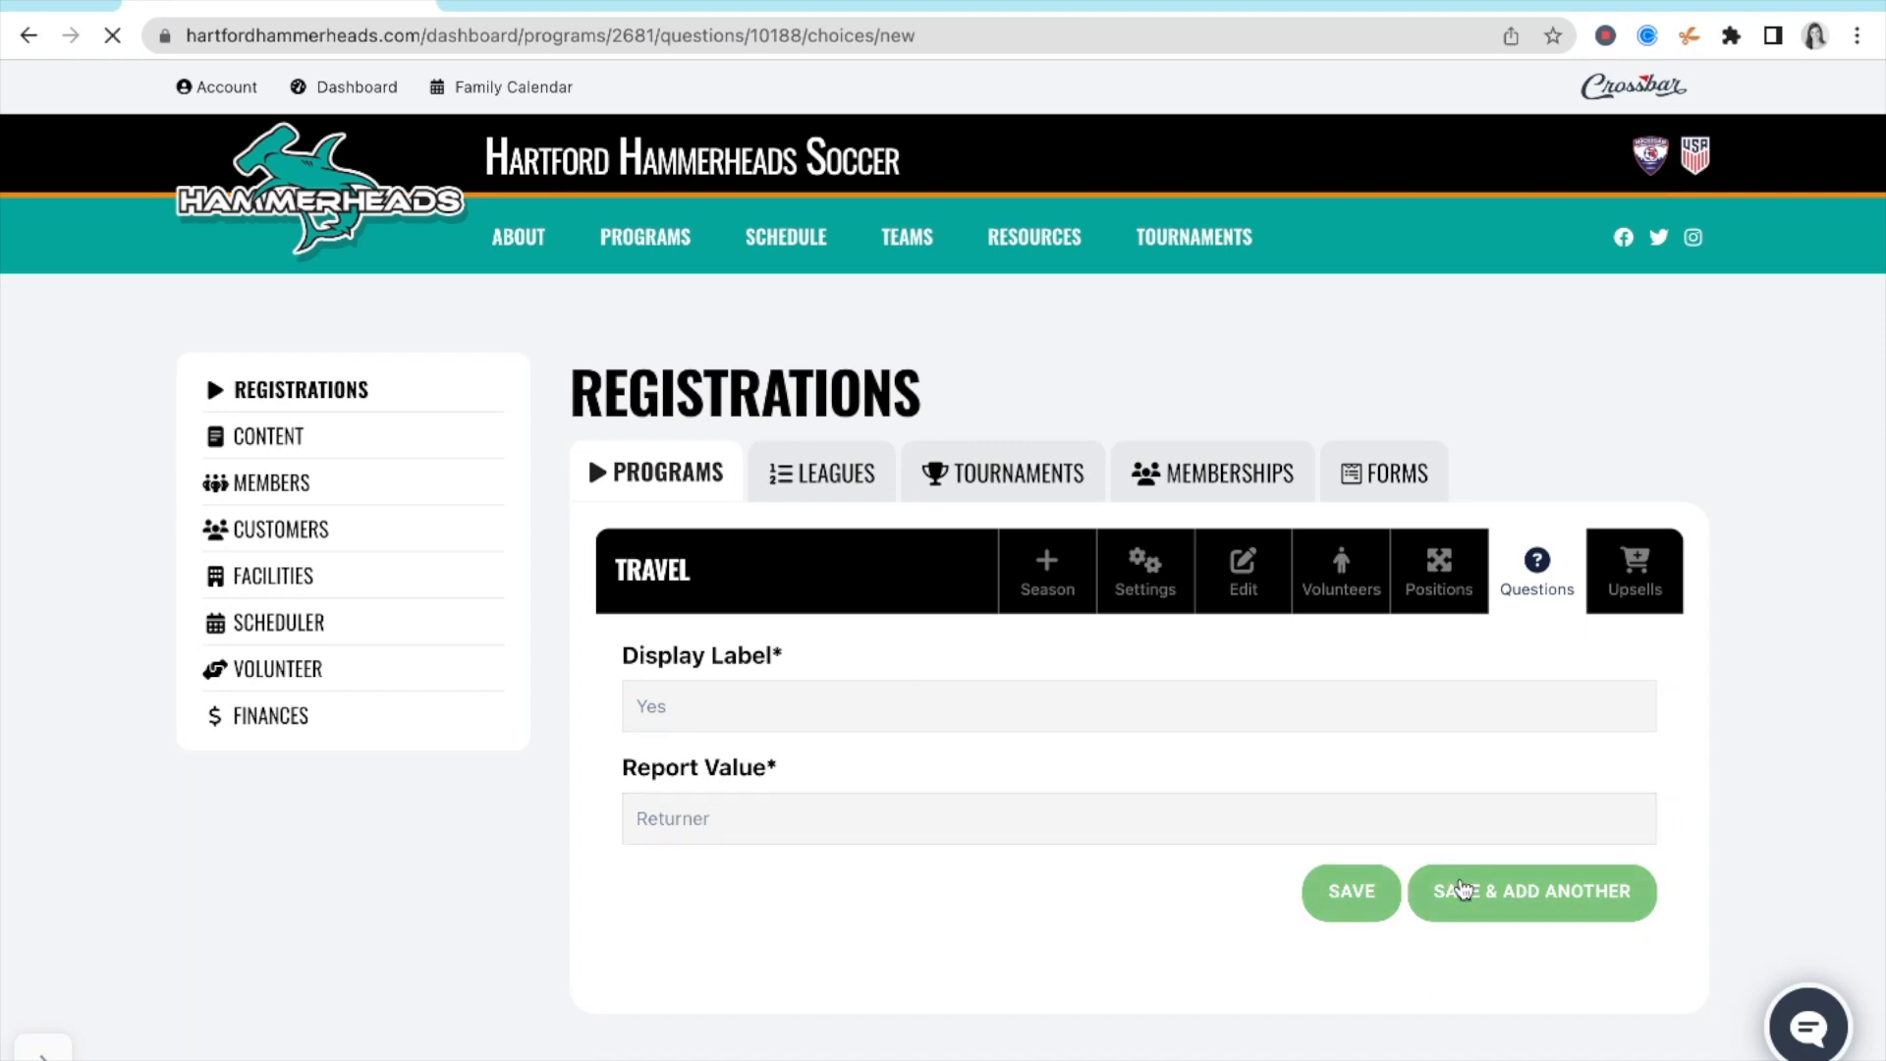
- Add a second answer choice with display label "No" and report value "New Player", and return to the questions list
left_click(1034, 703)
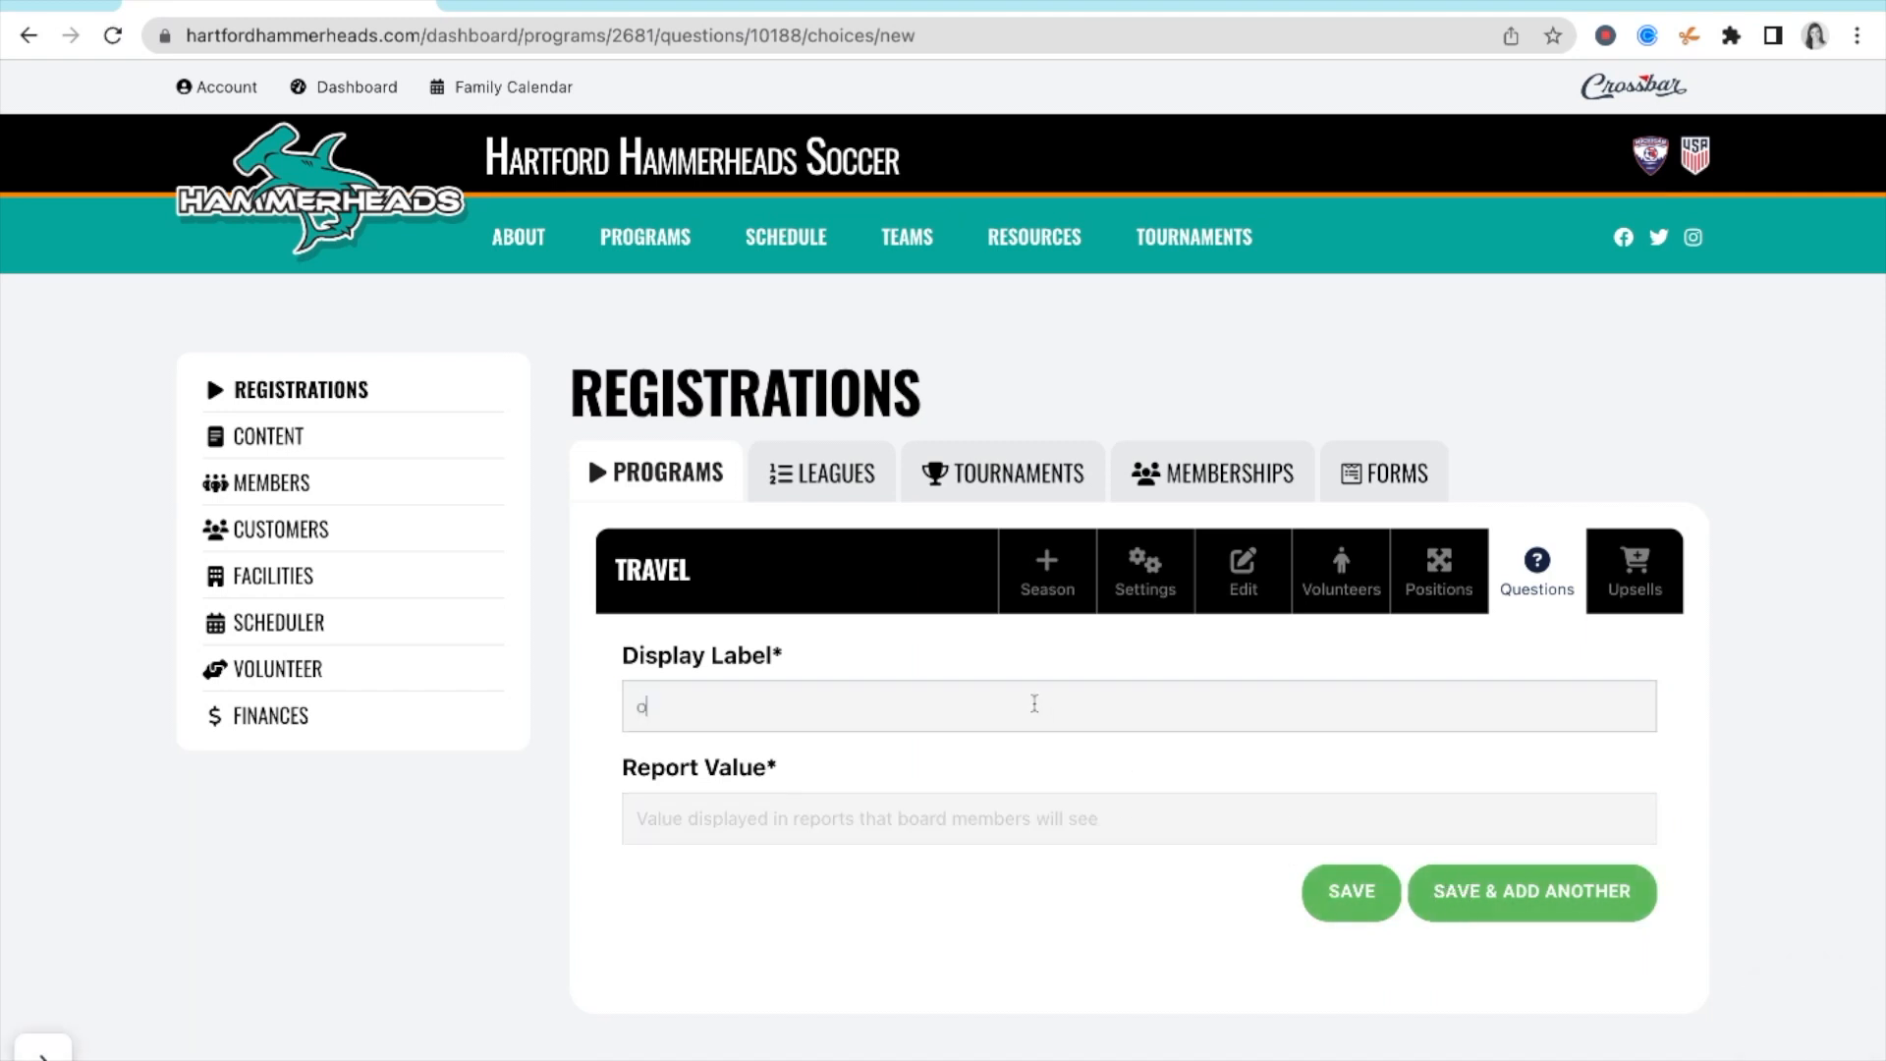
type("No")
left_click(972, 808)
type("New Player")
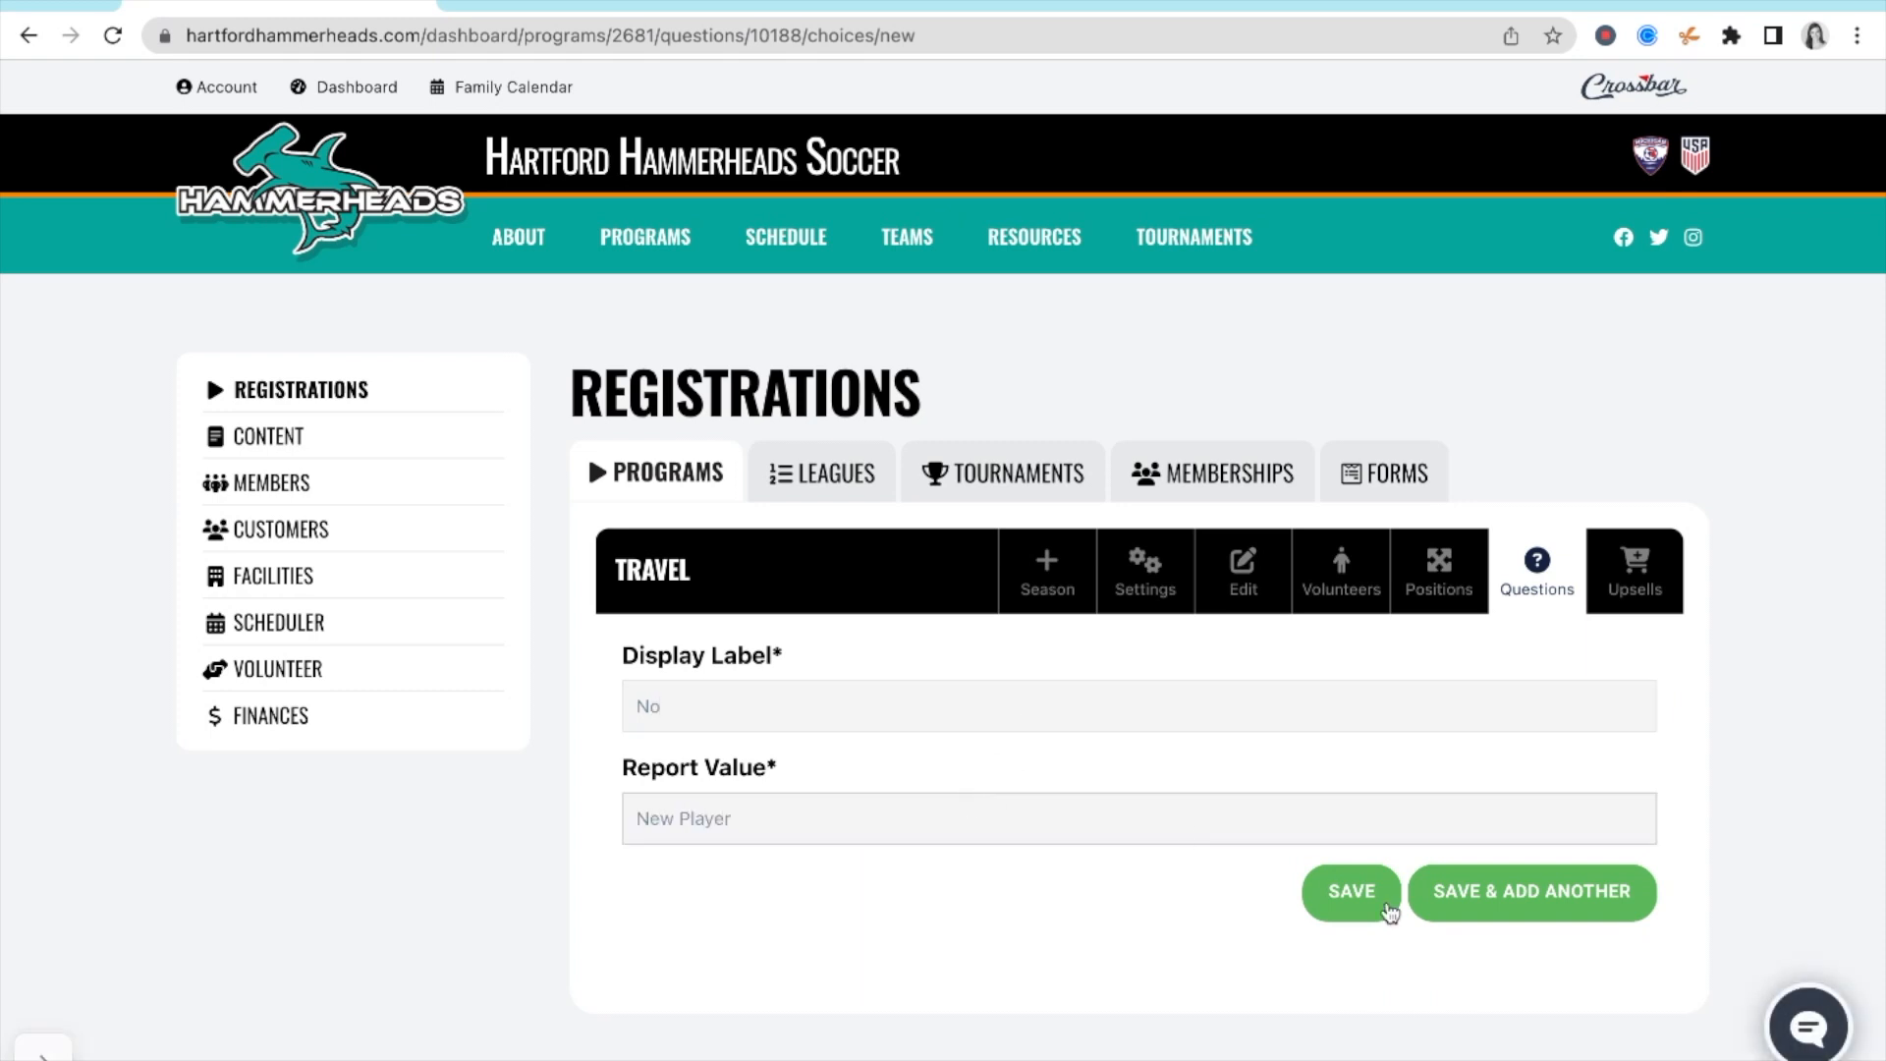
left_click(1352, 892)
scroll(1368, 917, "down", 3)
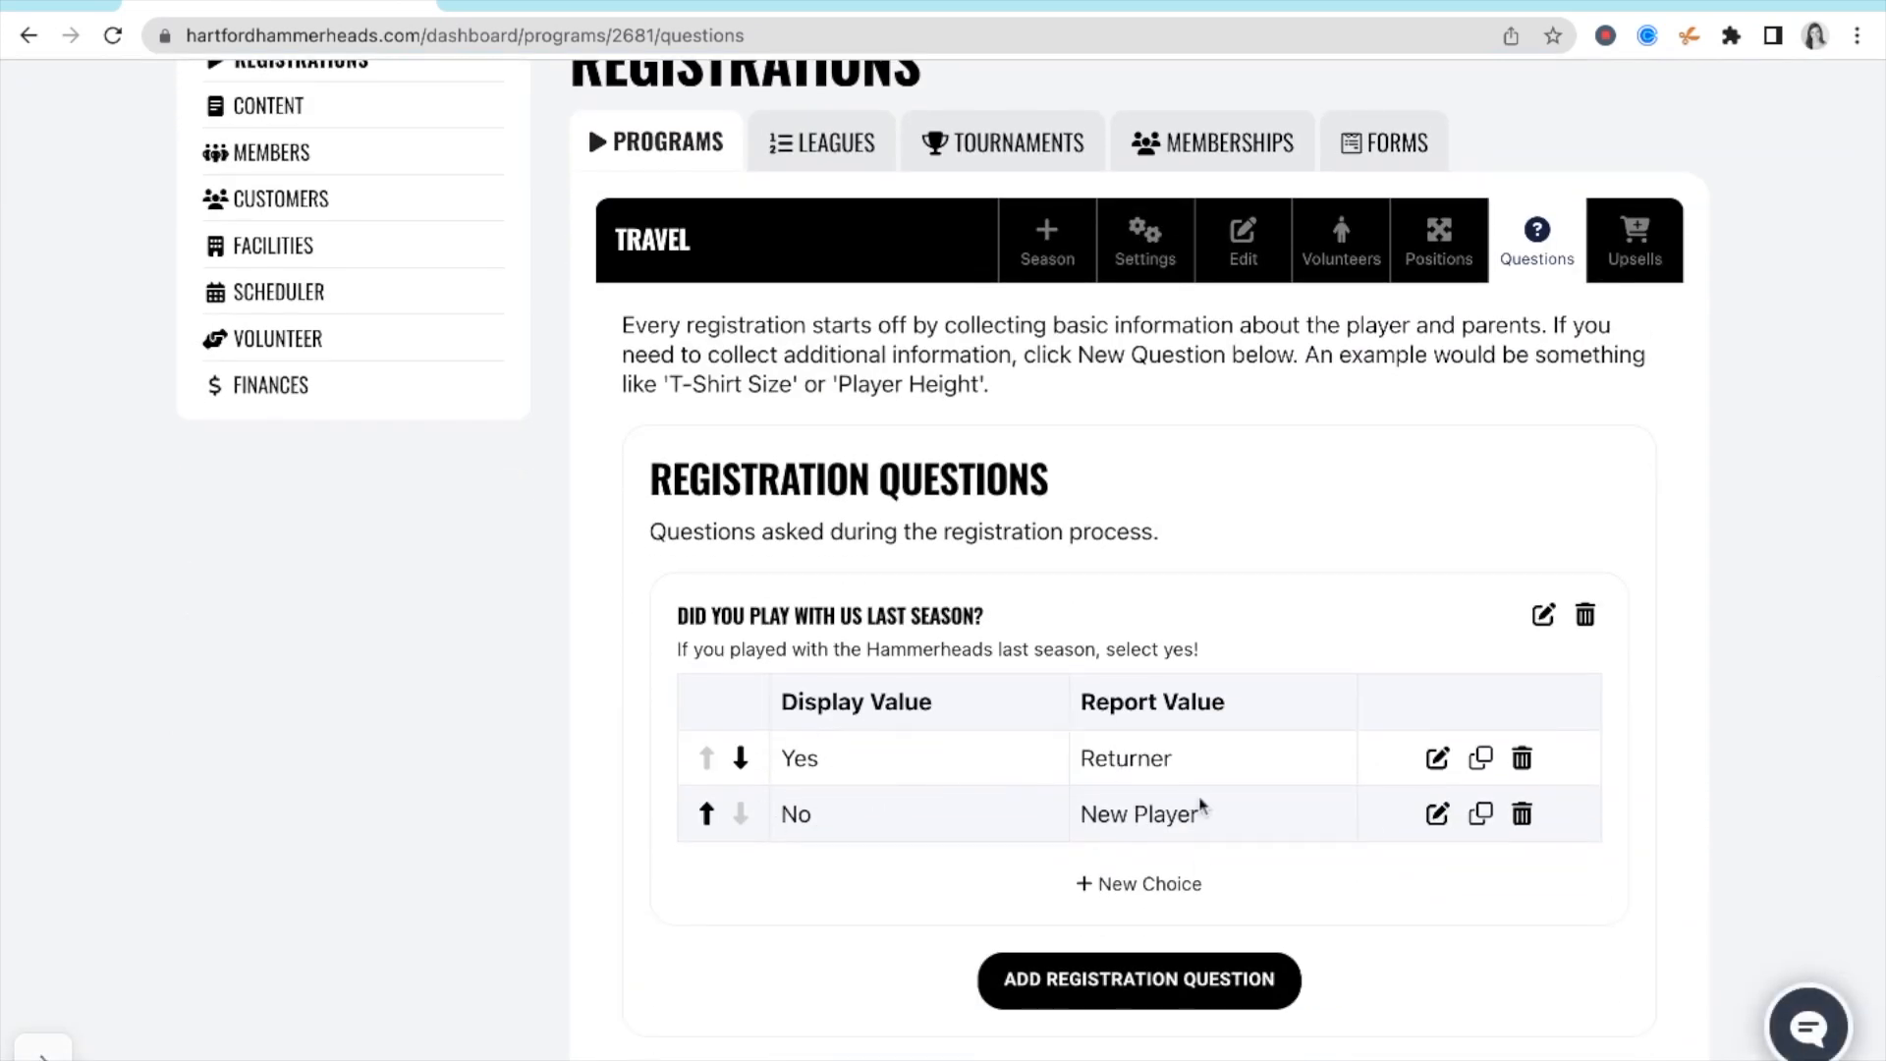
scroll(1321, 909, "down", 5)
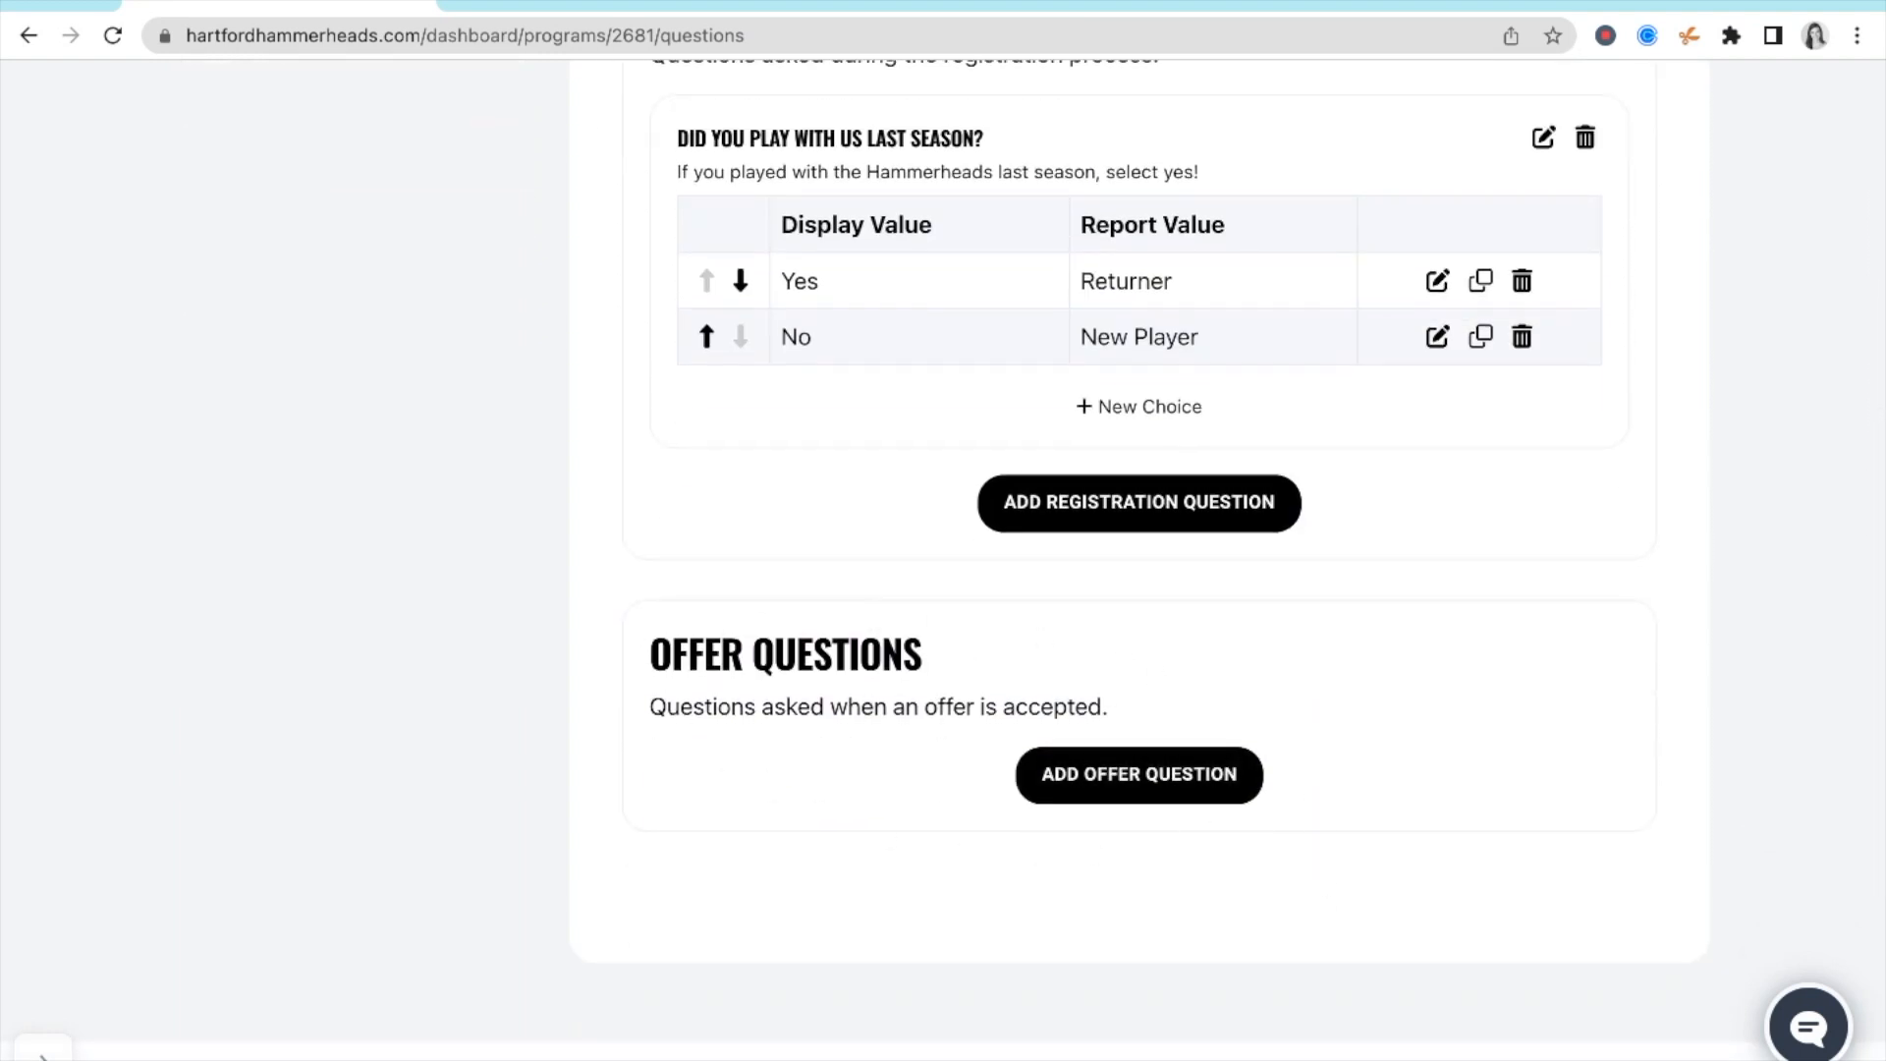
- Create a new registration upsell for Travel, asked During Registration, with the question "Would you like to purchase a sticker?"
scroll(1474, 737, "up", 8)
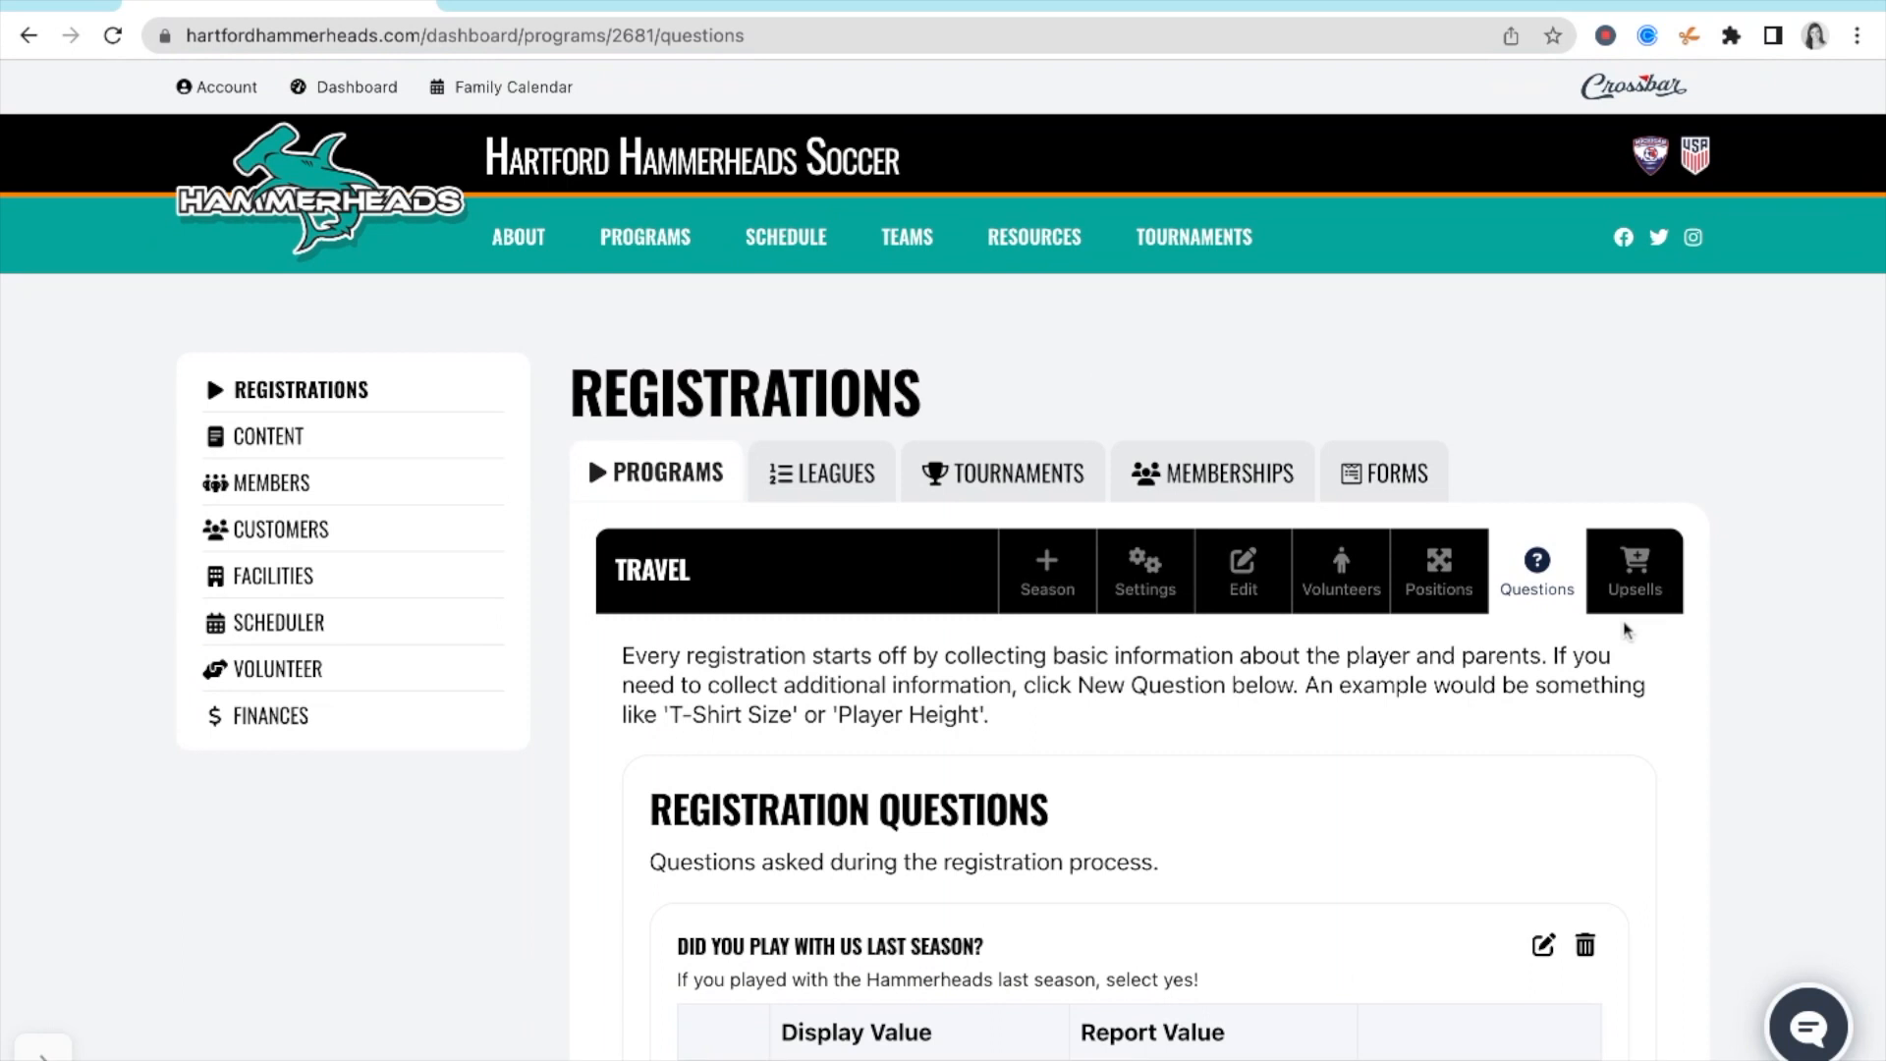
left_click(1637, 567)
scroll(1637, 567, "down", 2)
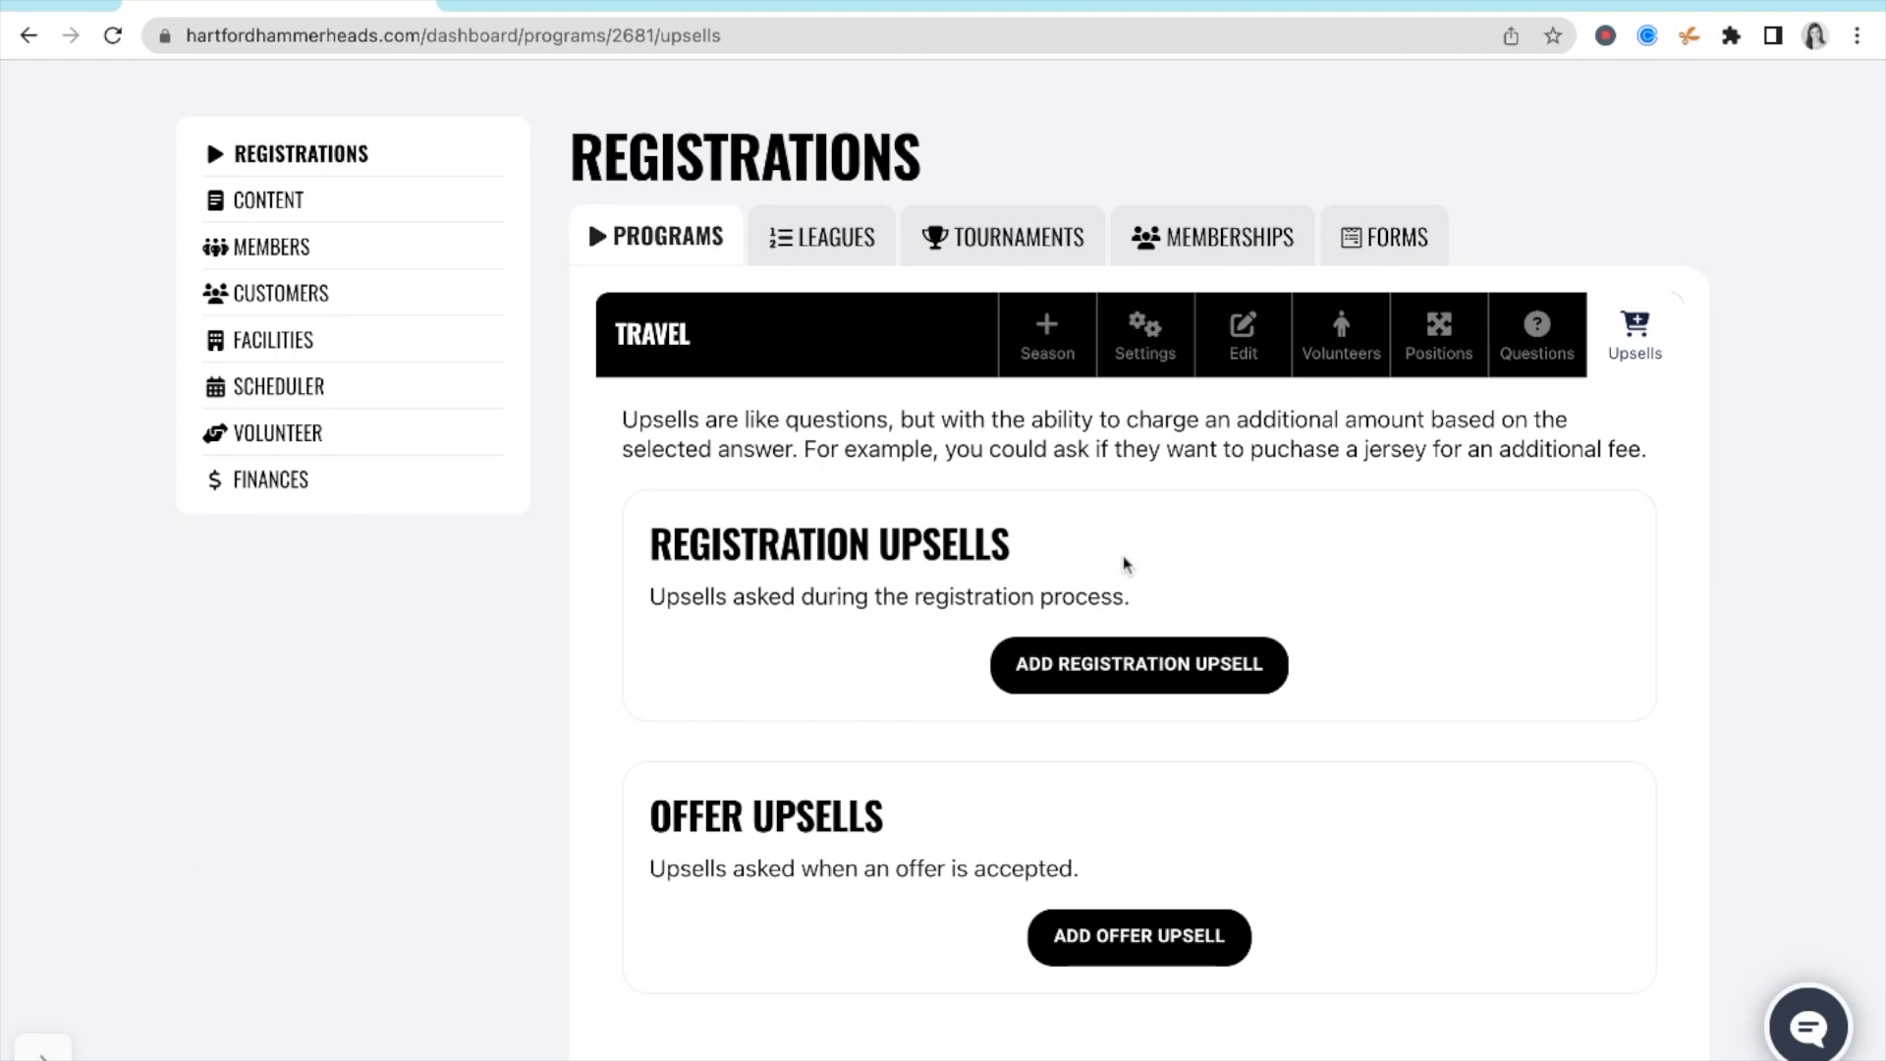
left_click(1112, 674)
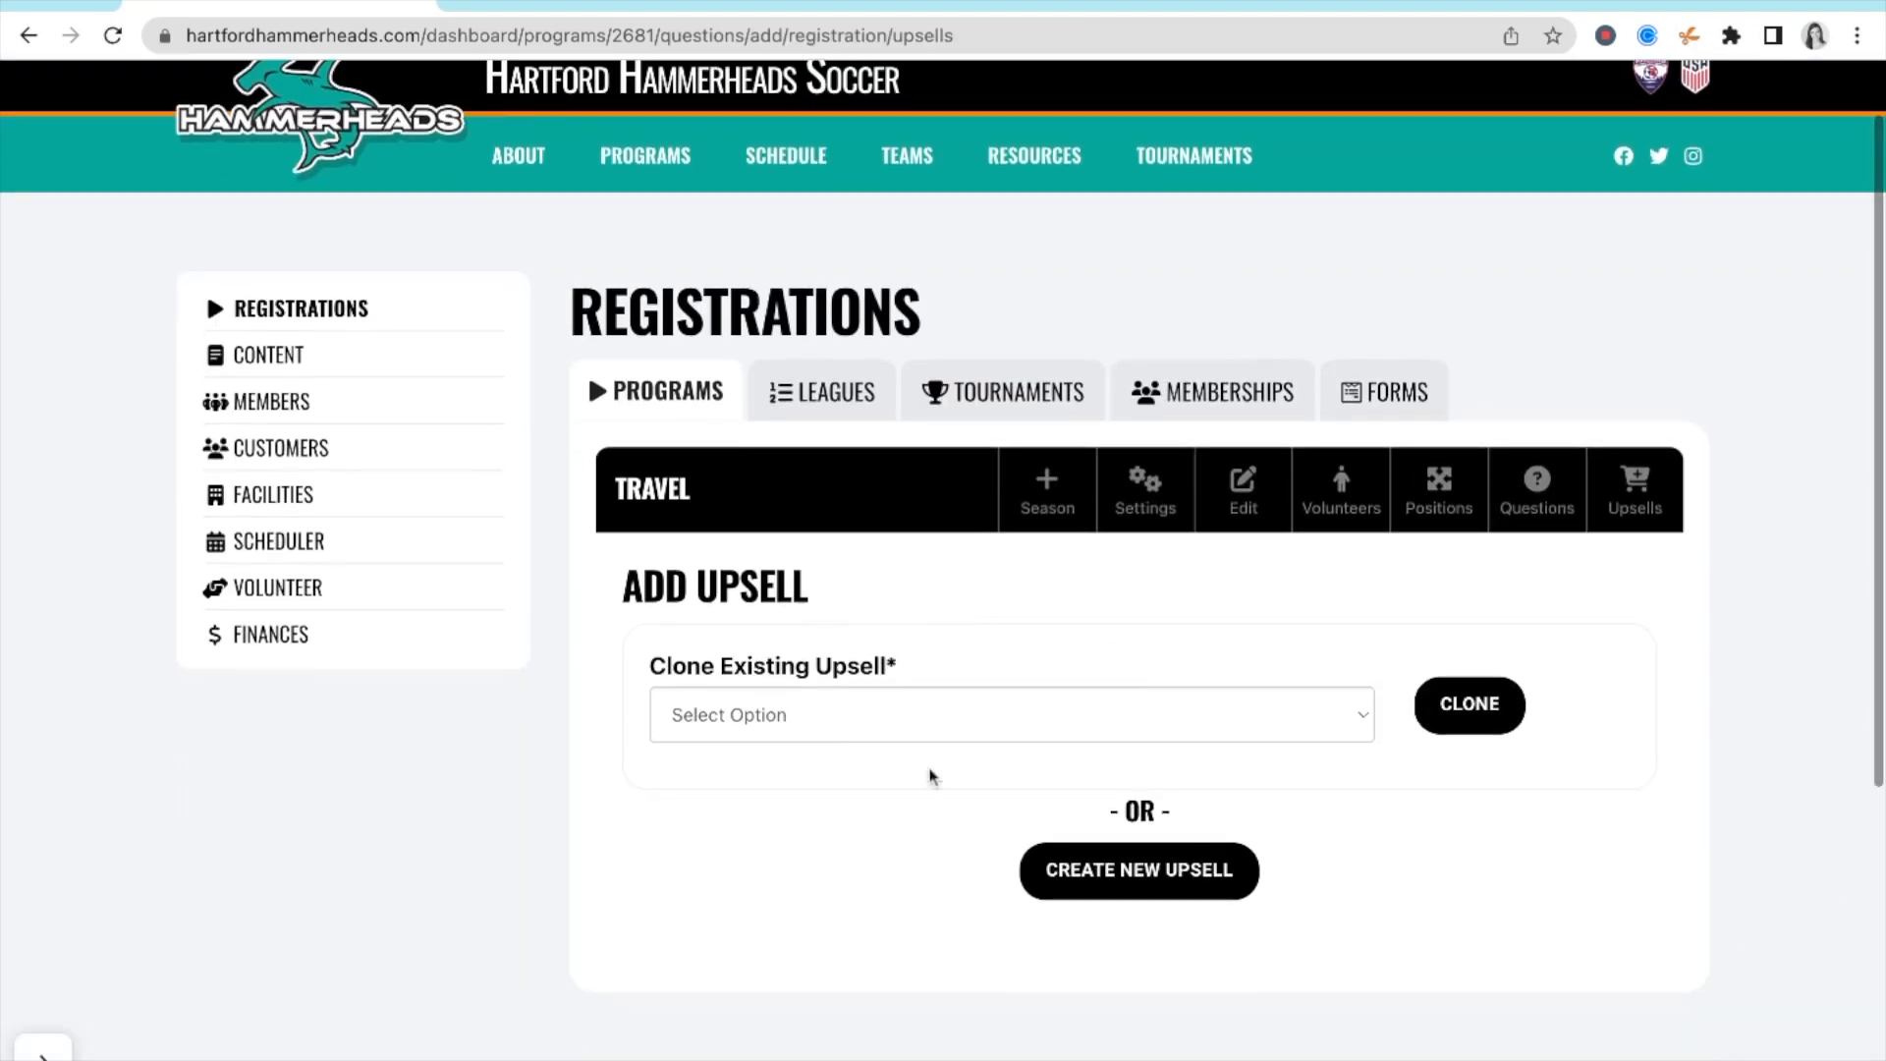
left_click(1165, 874)
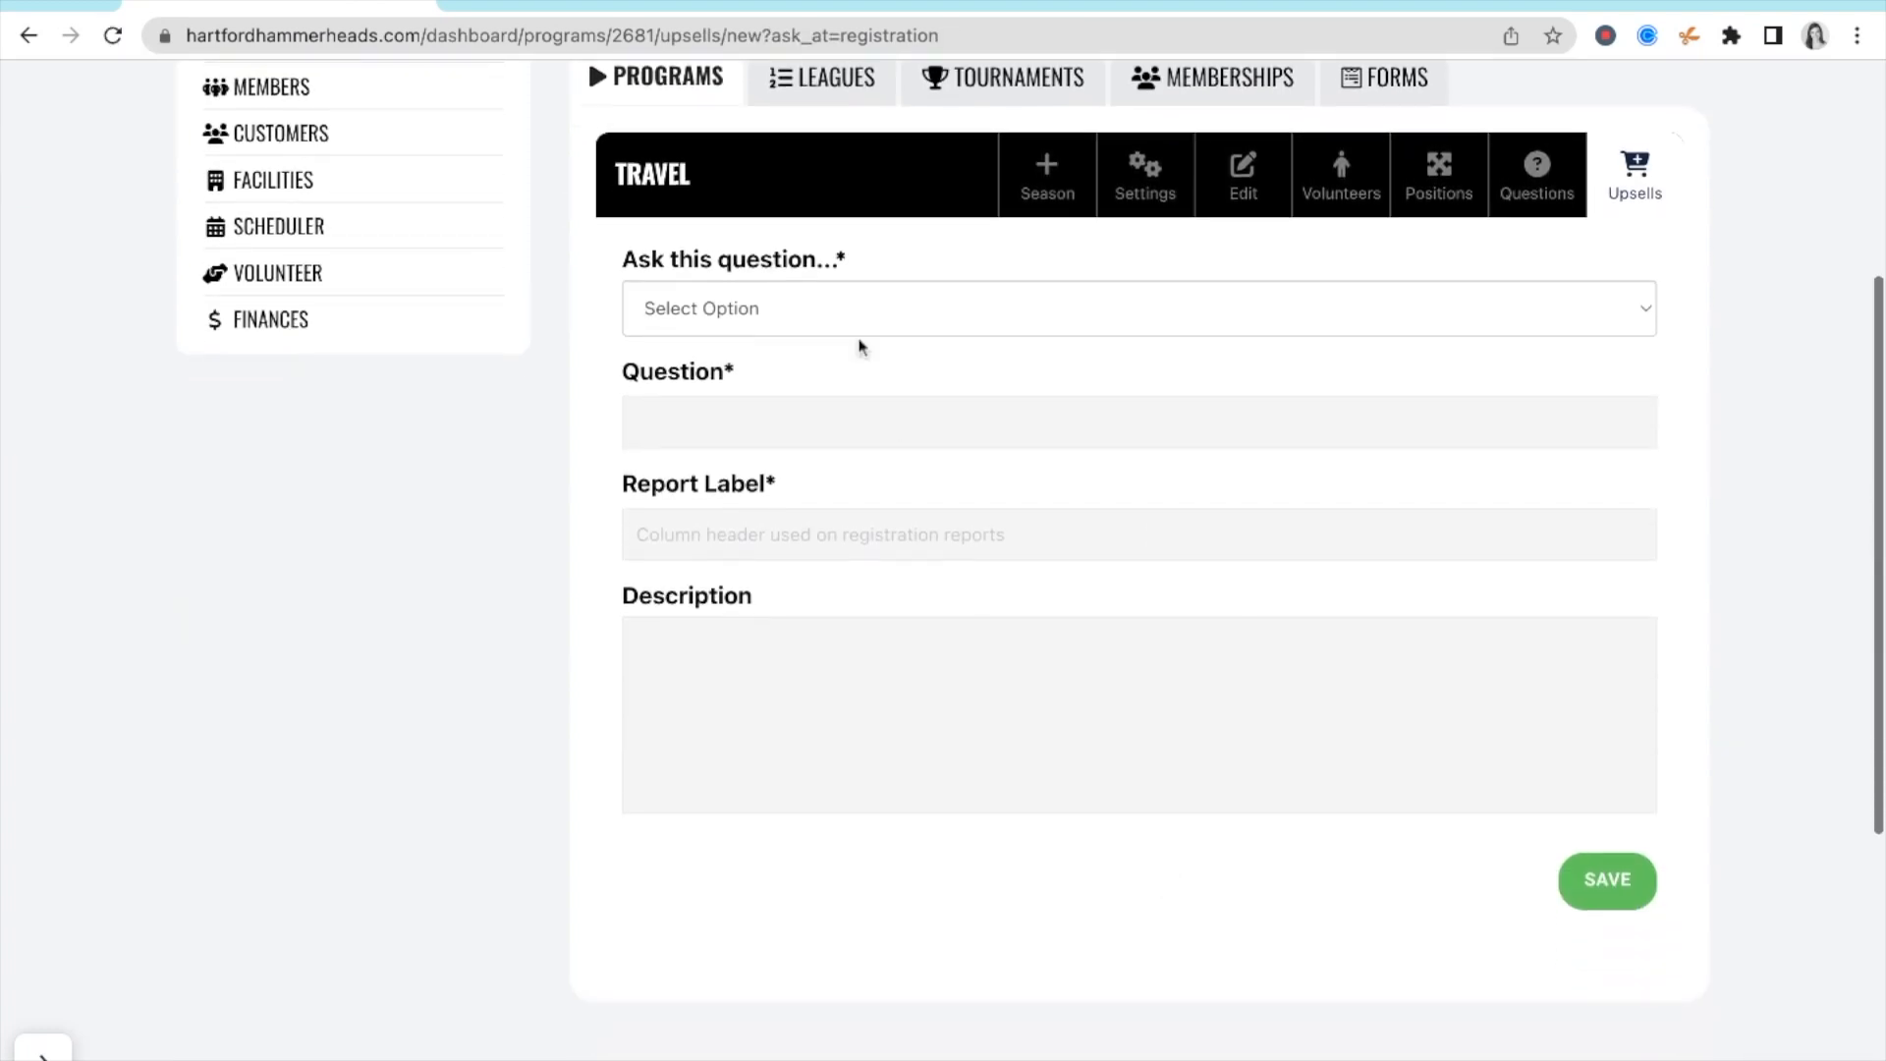
left_click(846, 315)
left_click(843, 339)
left_click(759, 420)
type("Would you like to")
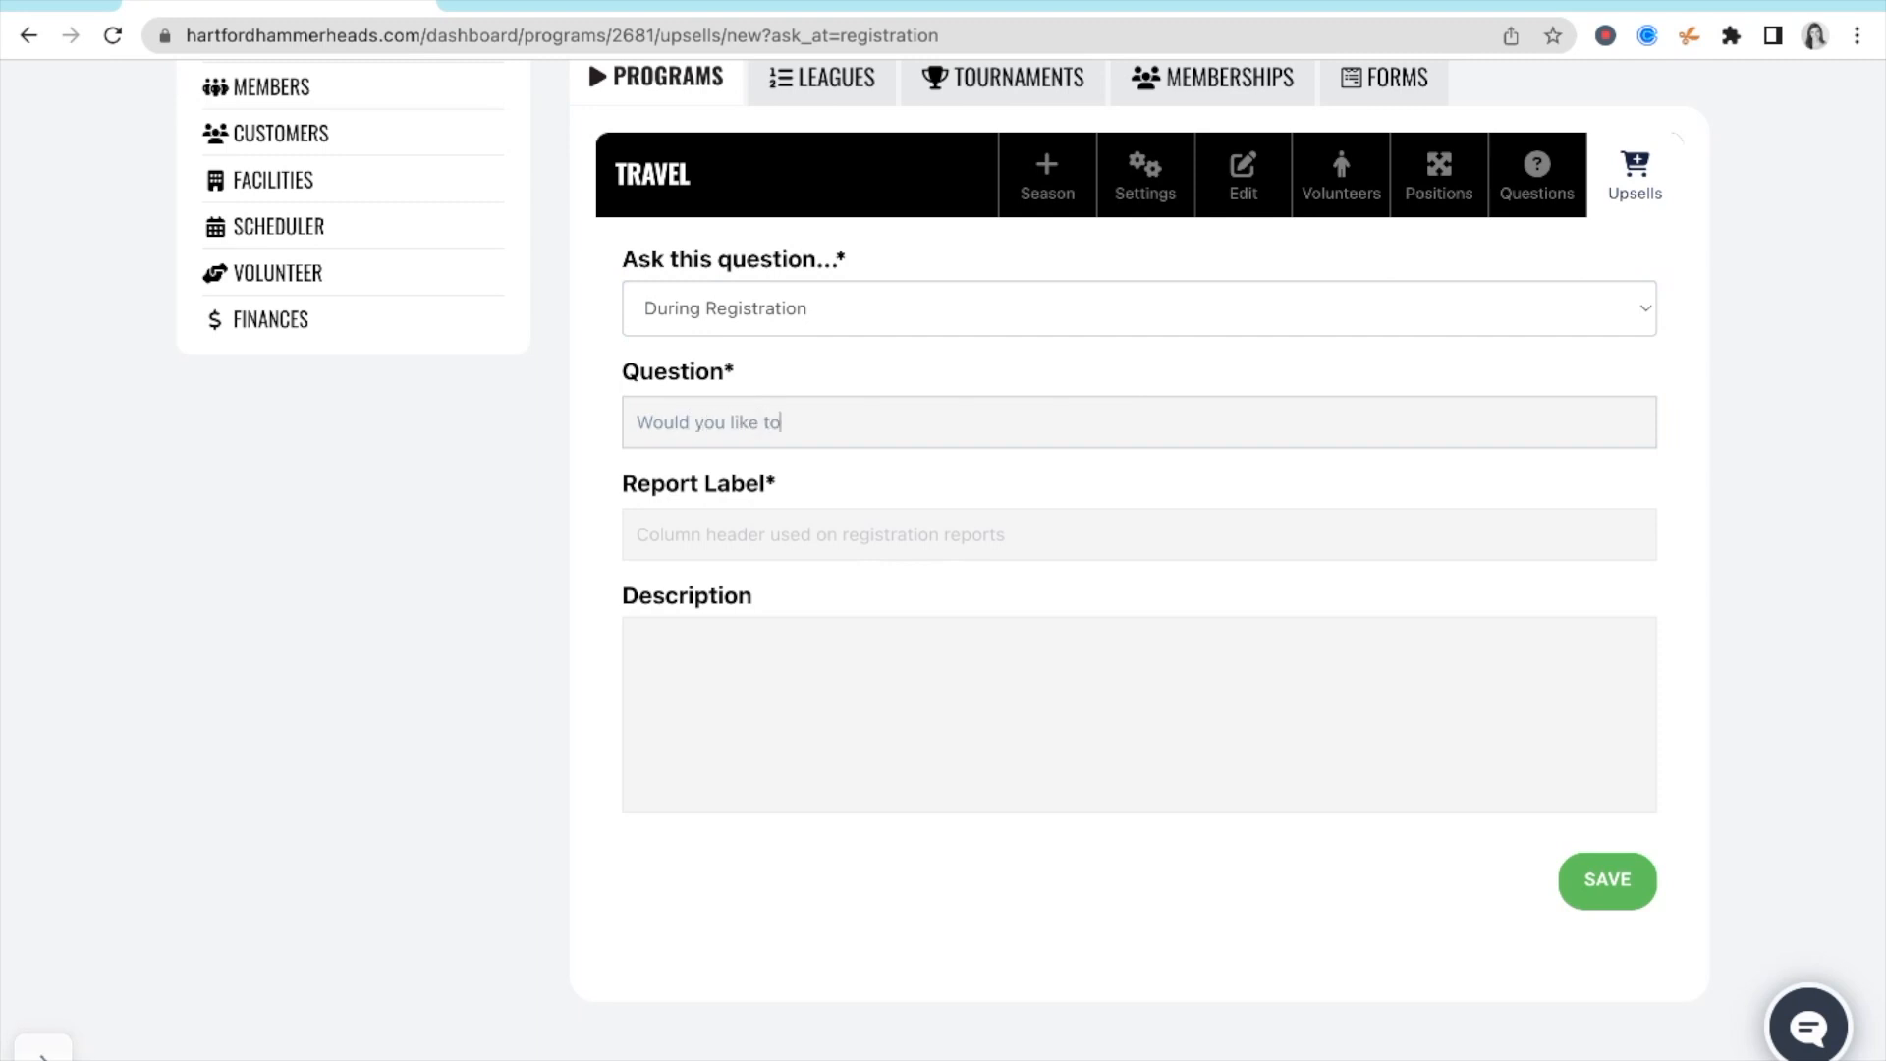
type(" purchase a sticker?")
- Give the upsell the report label "Sticker" and the description "Stickers will be delivered on the first day of practice."
left_click(721, 522)
type("Sticker")
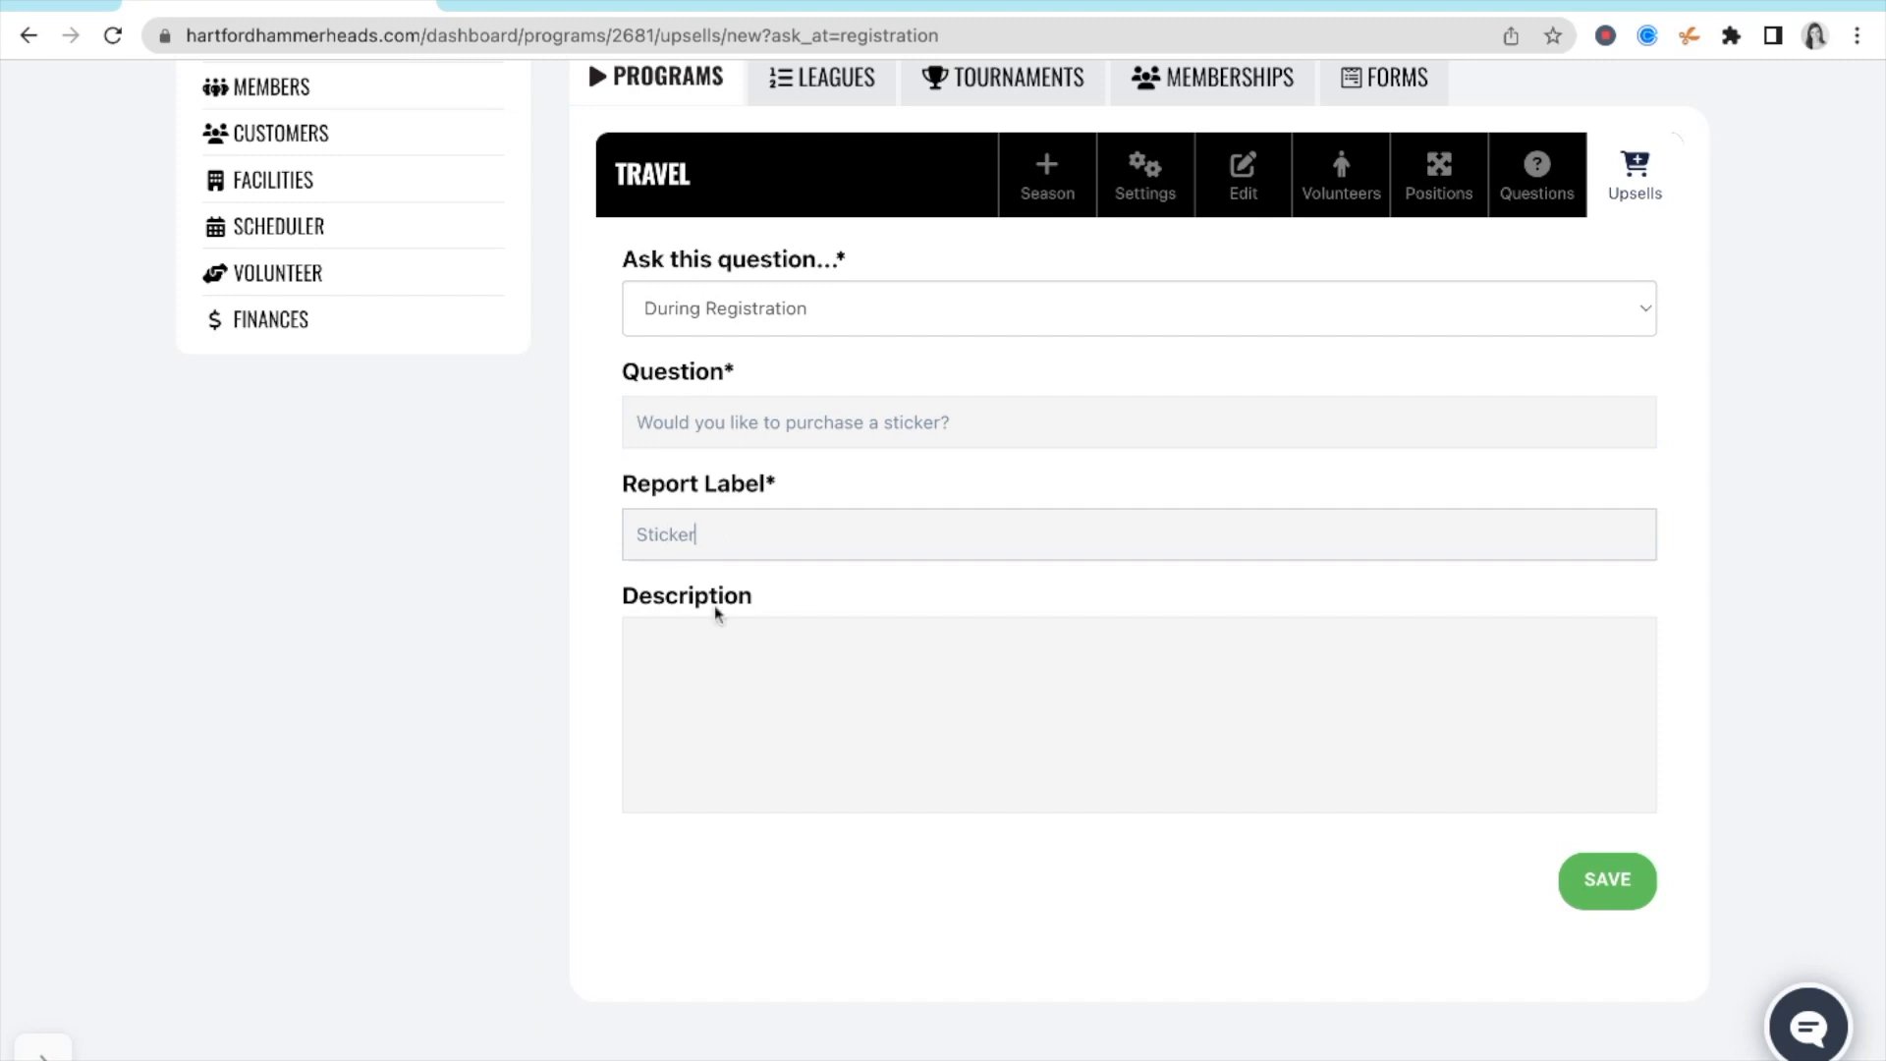
left_click(1104, 767)
type("Stickers will be delivered on the first day of practice.")
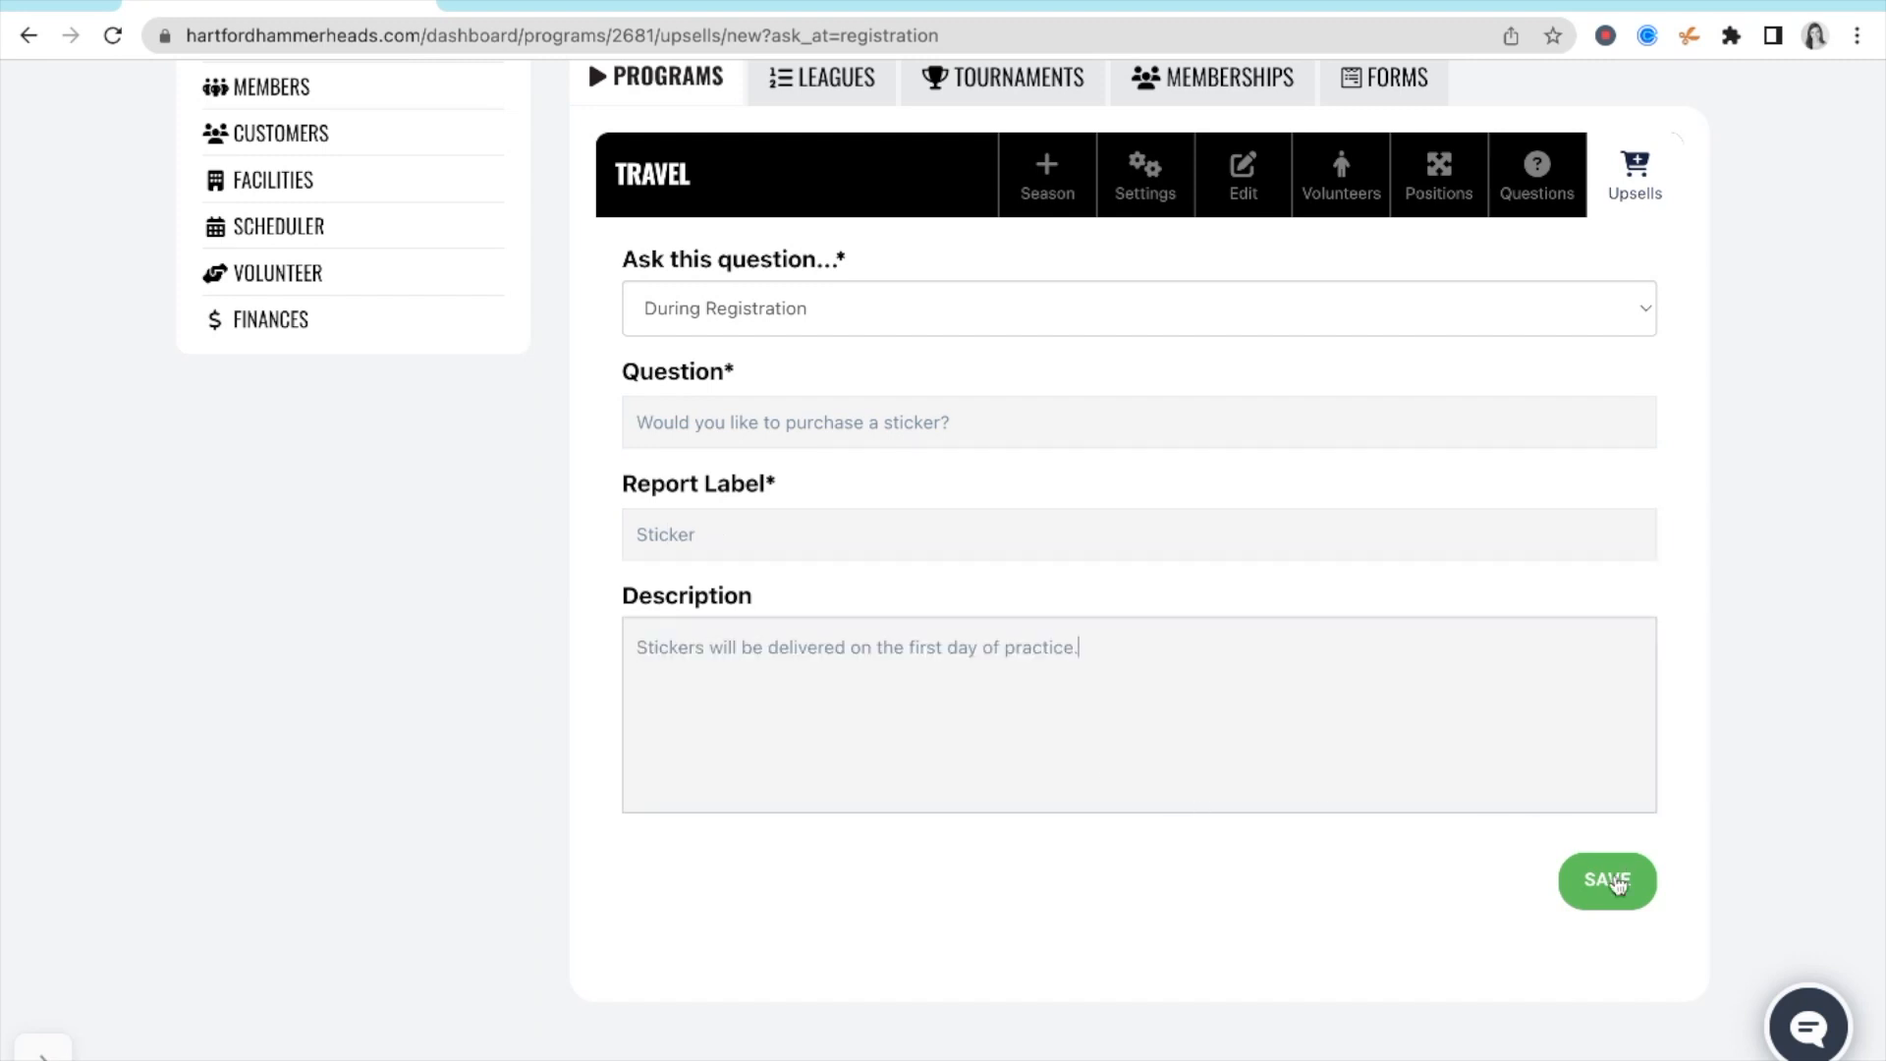
- Save the sticker upsell and give it a new choice with display label "Yes, I would like a sticker." and report value "Yes"
left_click(1611, 882)
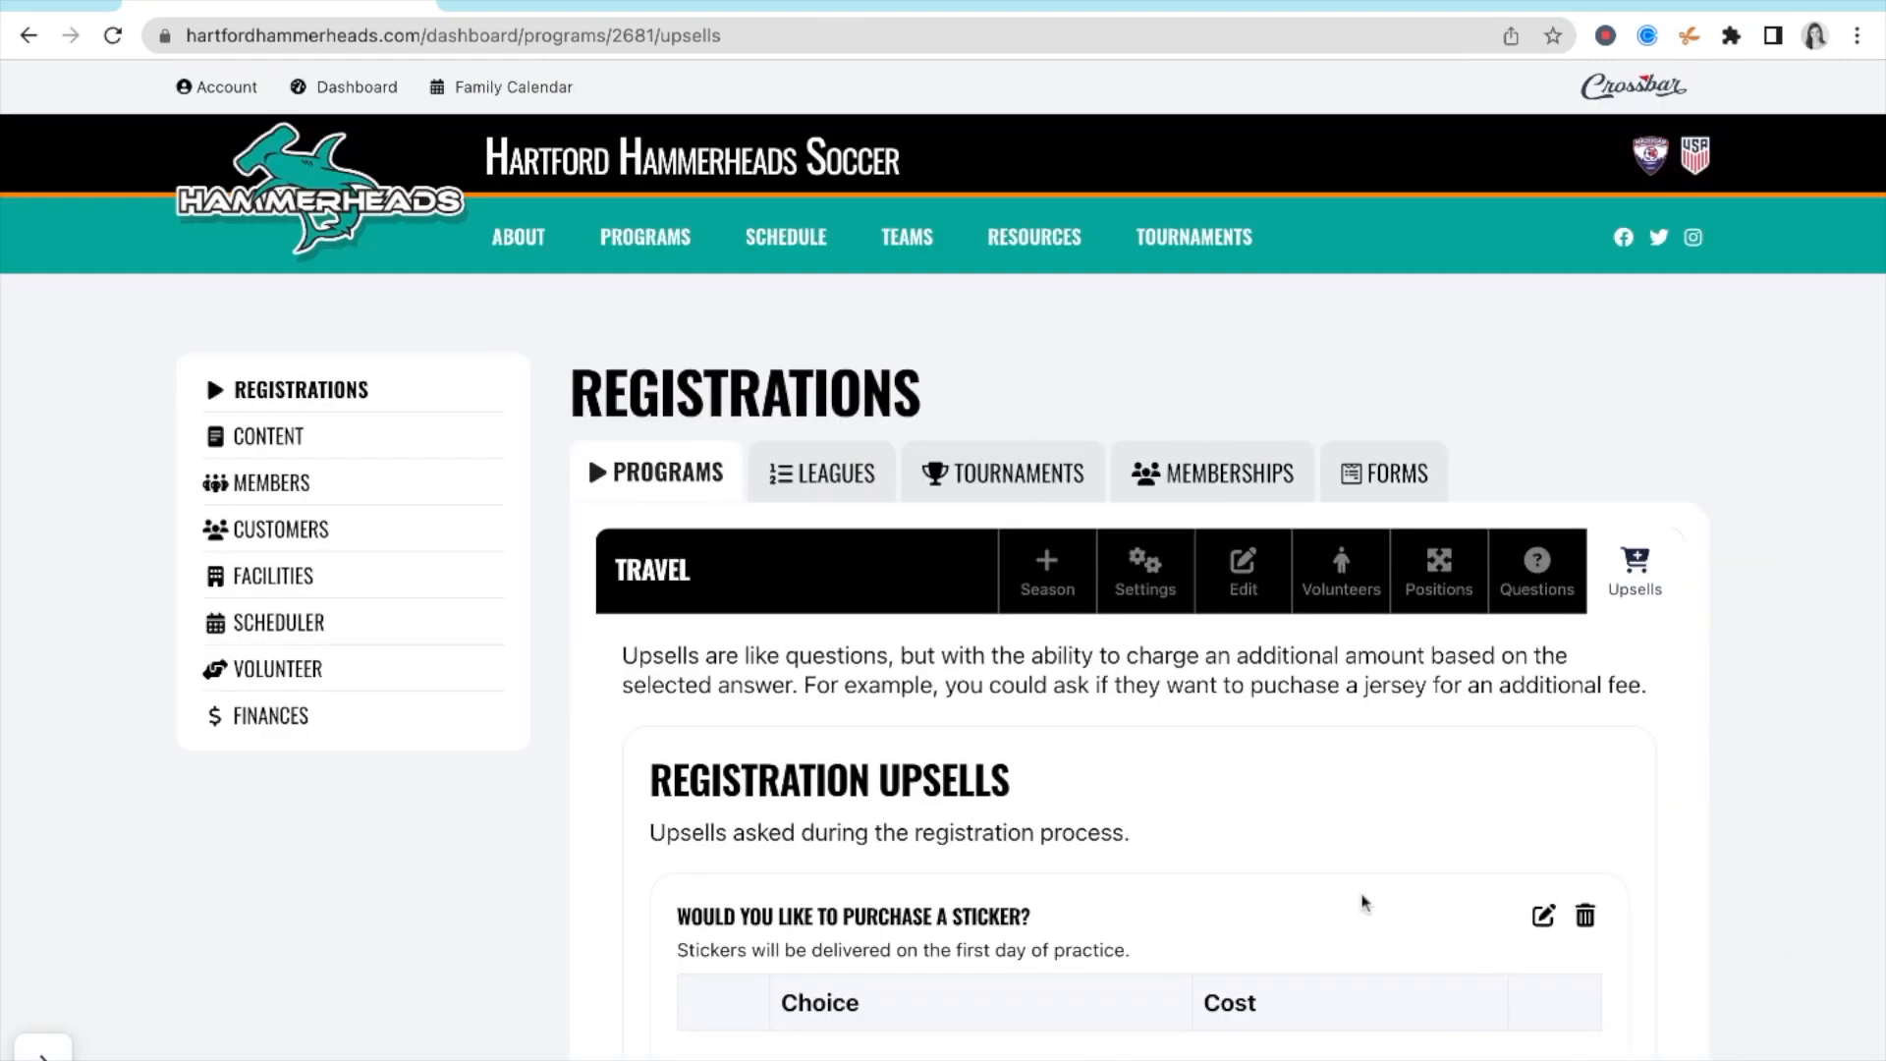
scroll(1356, 902, "down", 1)
scroll(1352, 899, "down", 3)
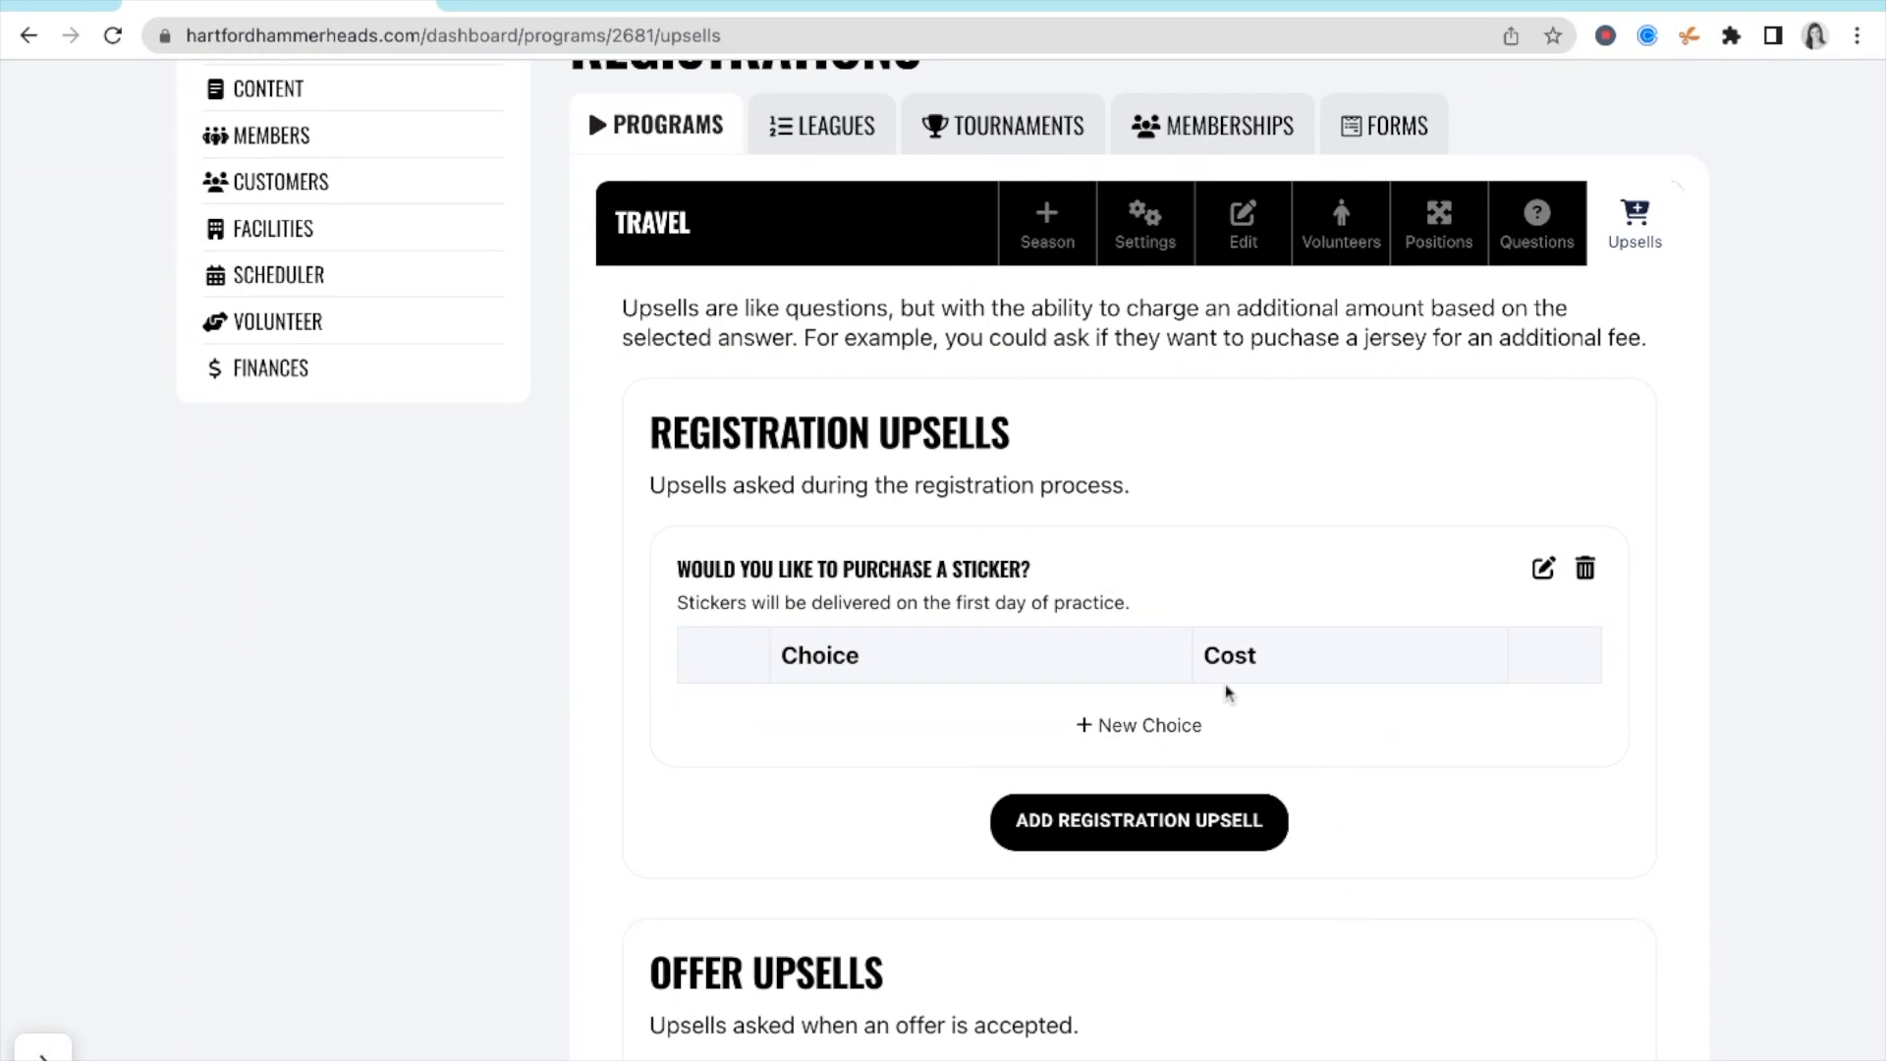
left_click(1143, 727)
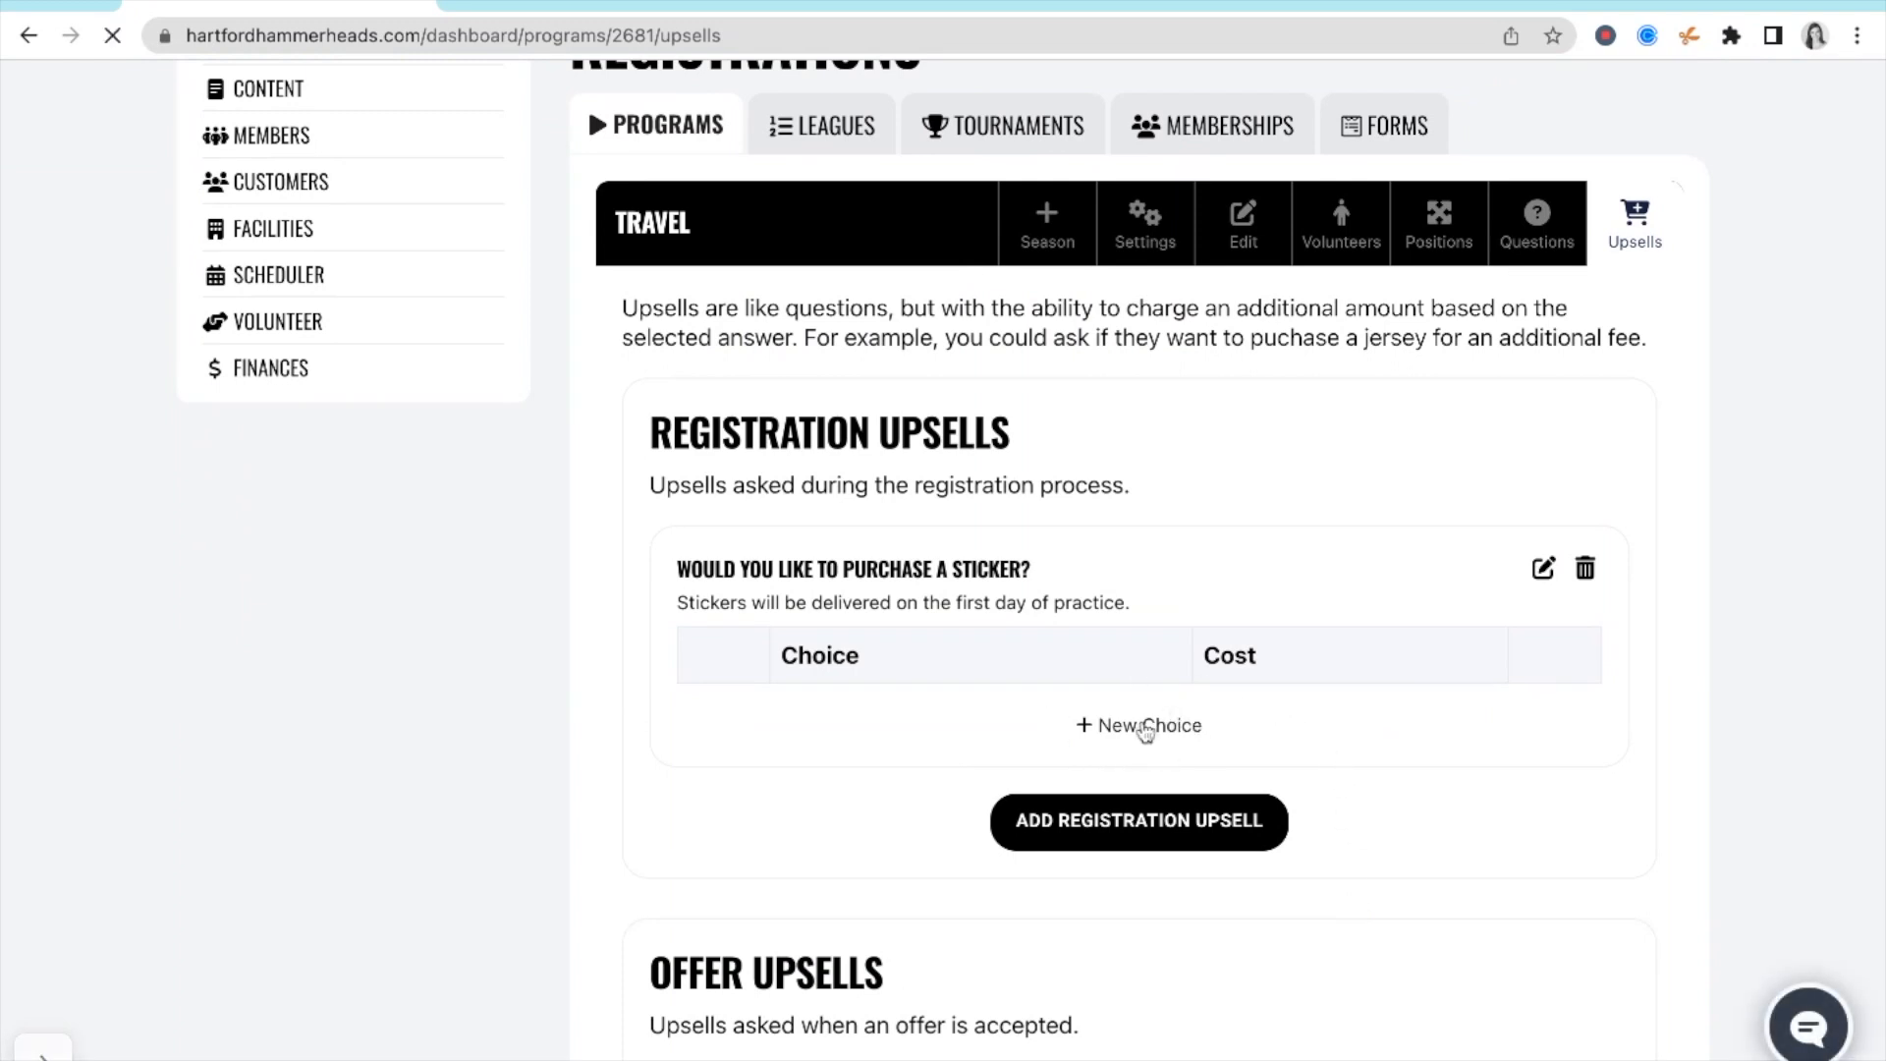
scroll(918, 702, "down", 3)
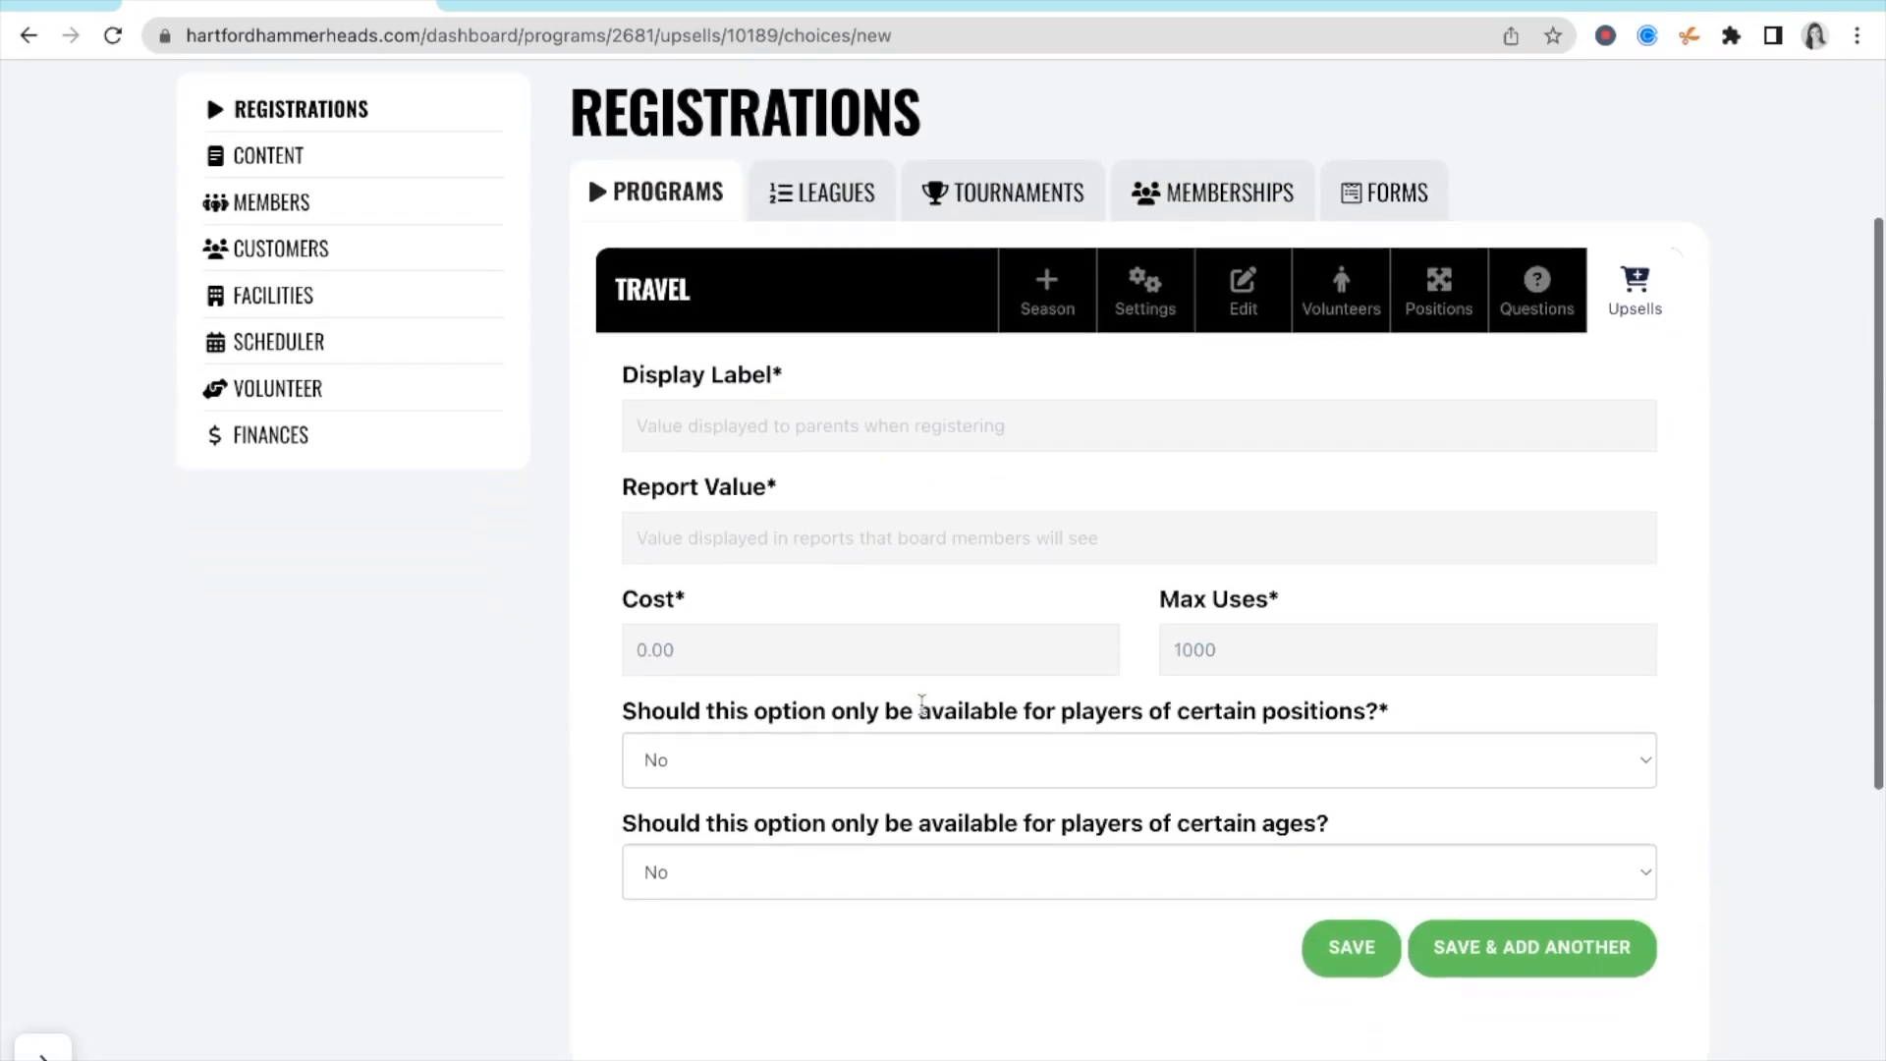
left_click(747, 445)
type("Yes, I wo")
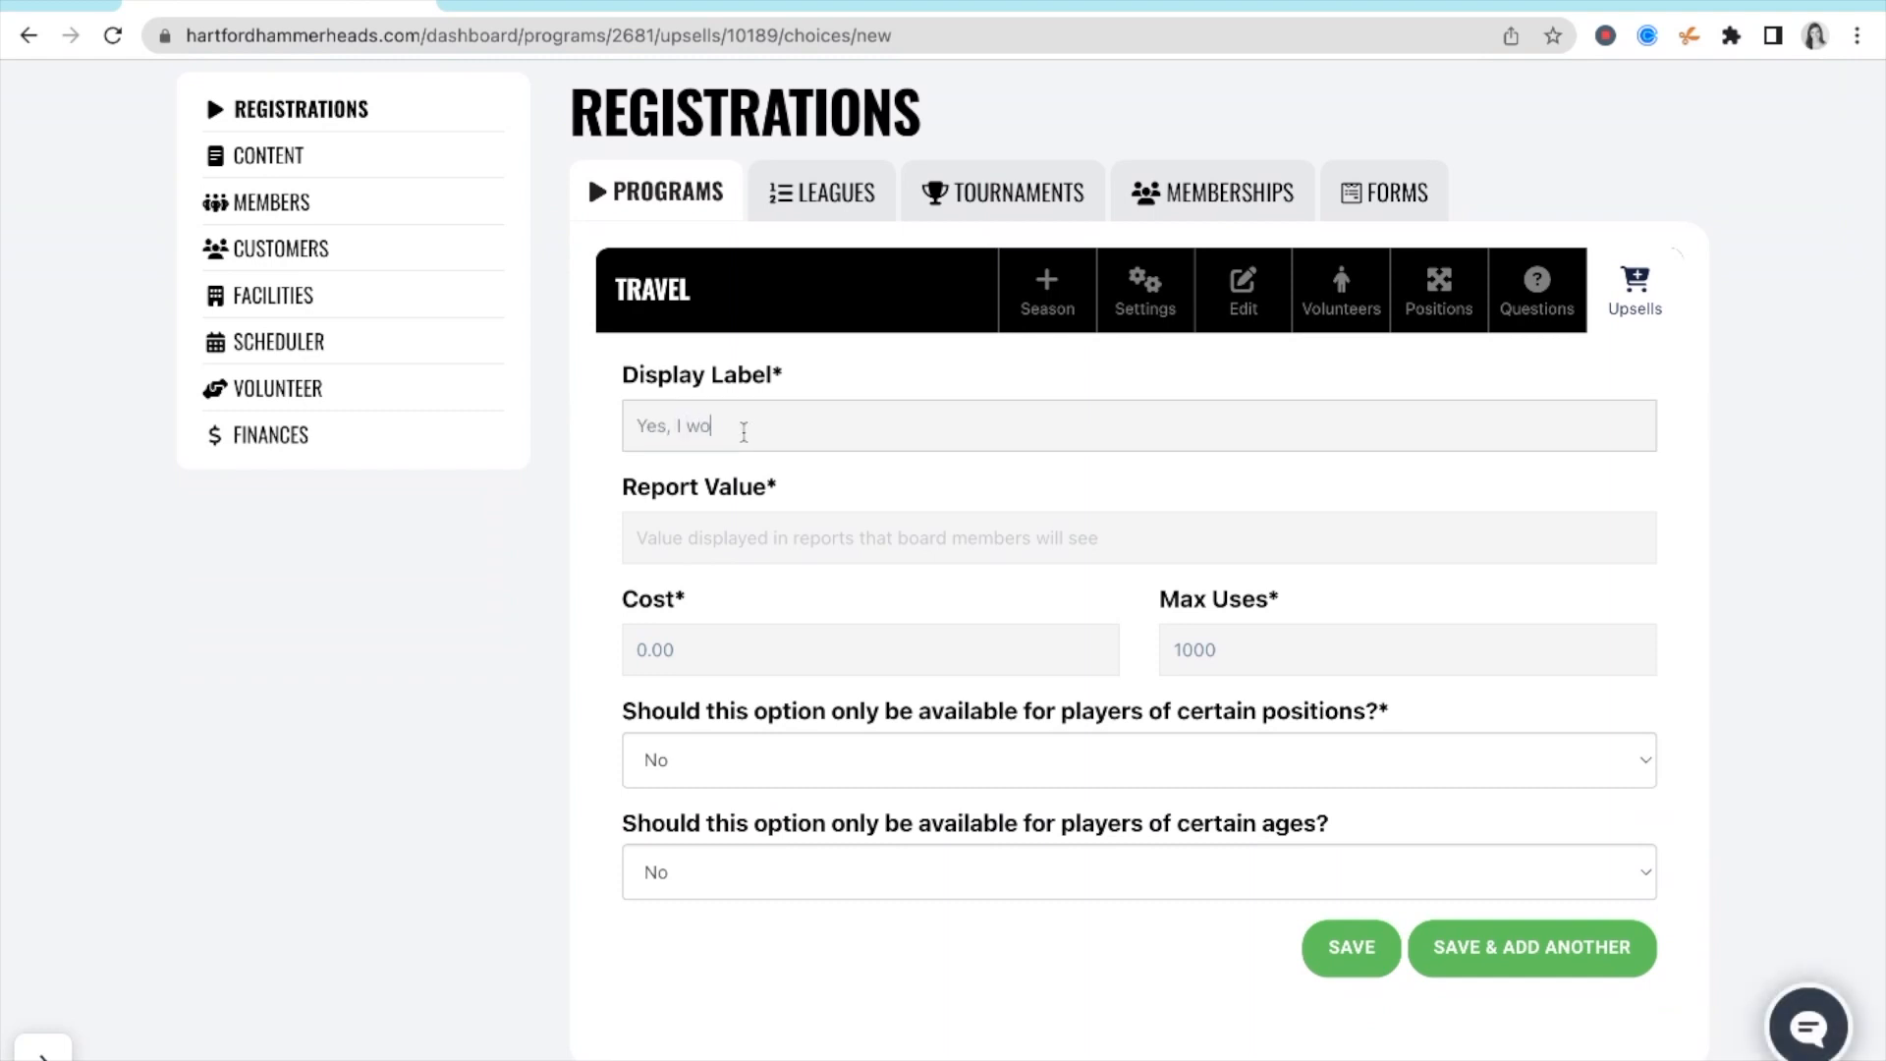
type("uld like a sticker.")
left_click(681, 531)
type("Yes")
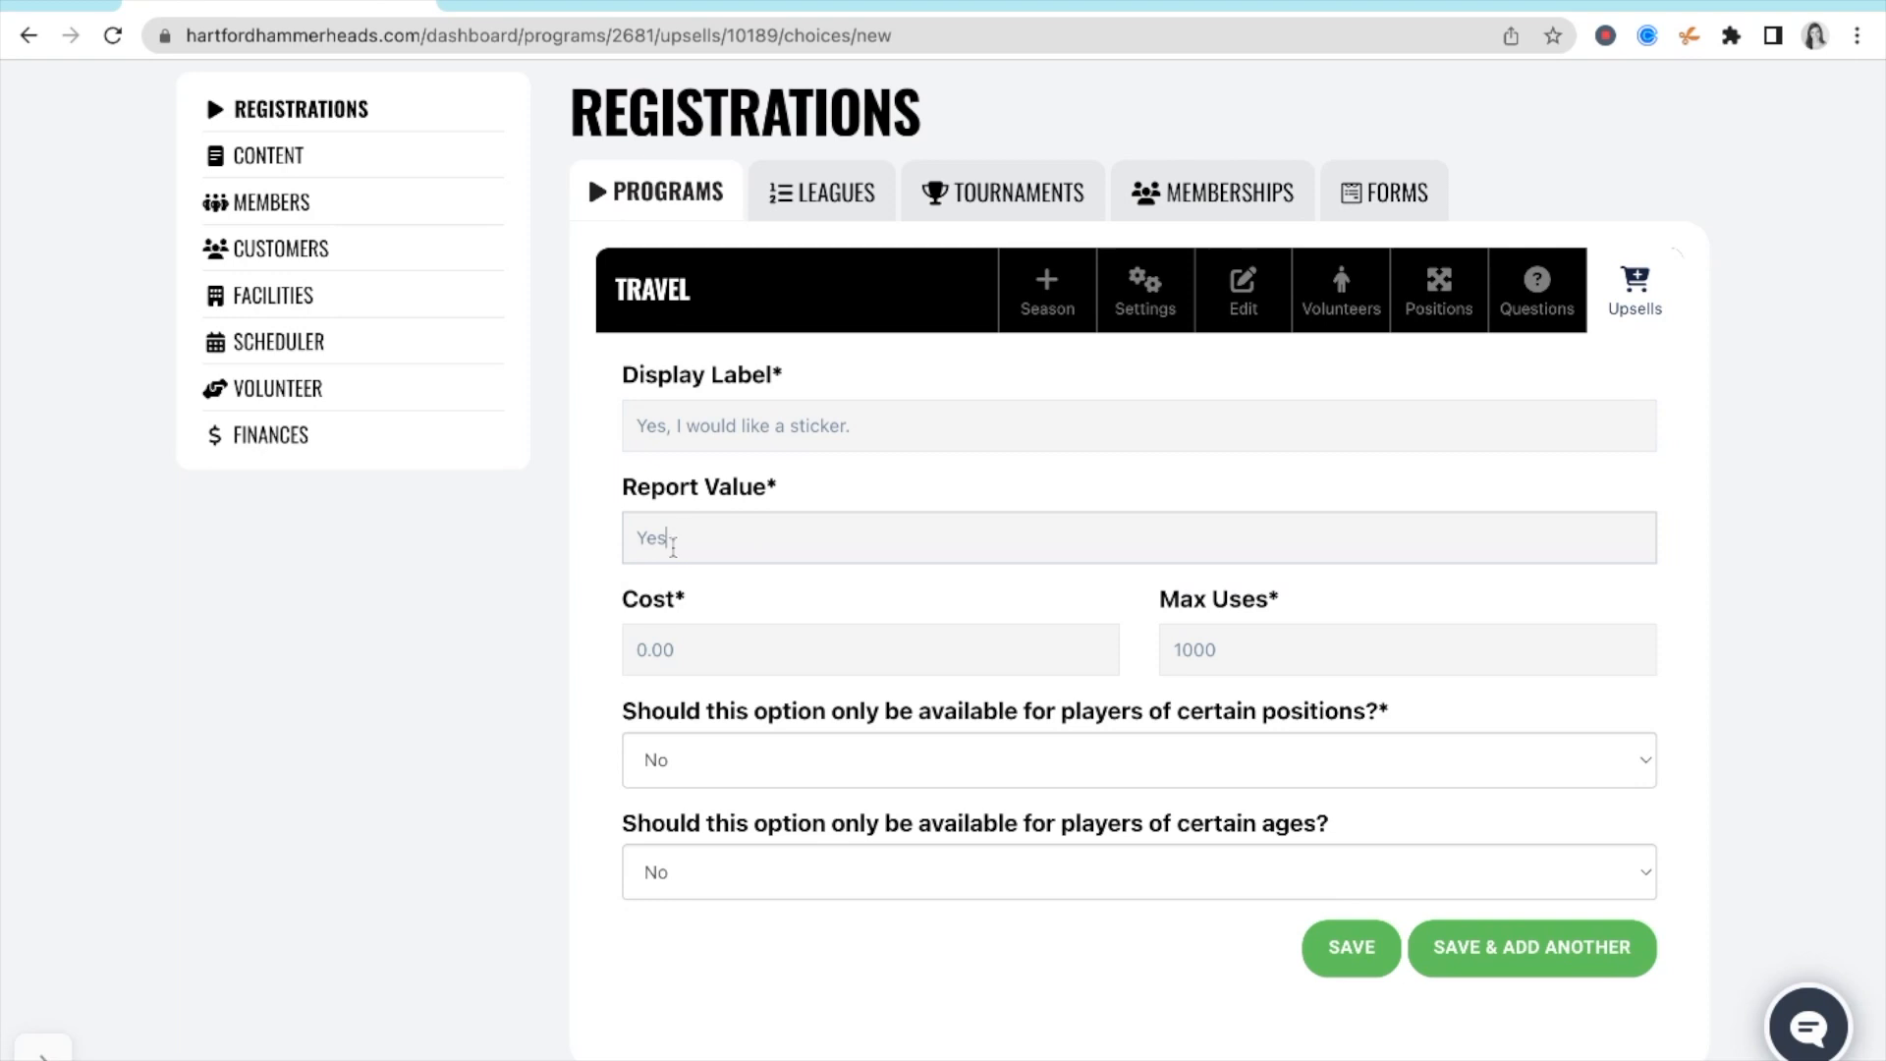
- Set the cost of the "Yes" sticker choice to 15.00
left_click(633, 646)
key("Delete")
type("15")
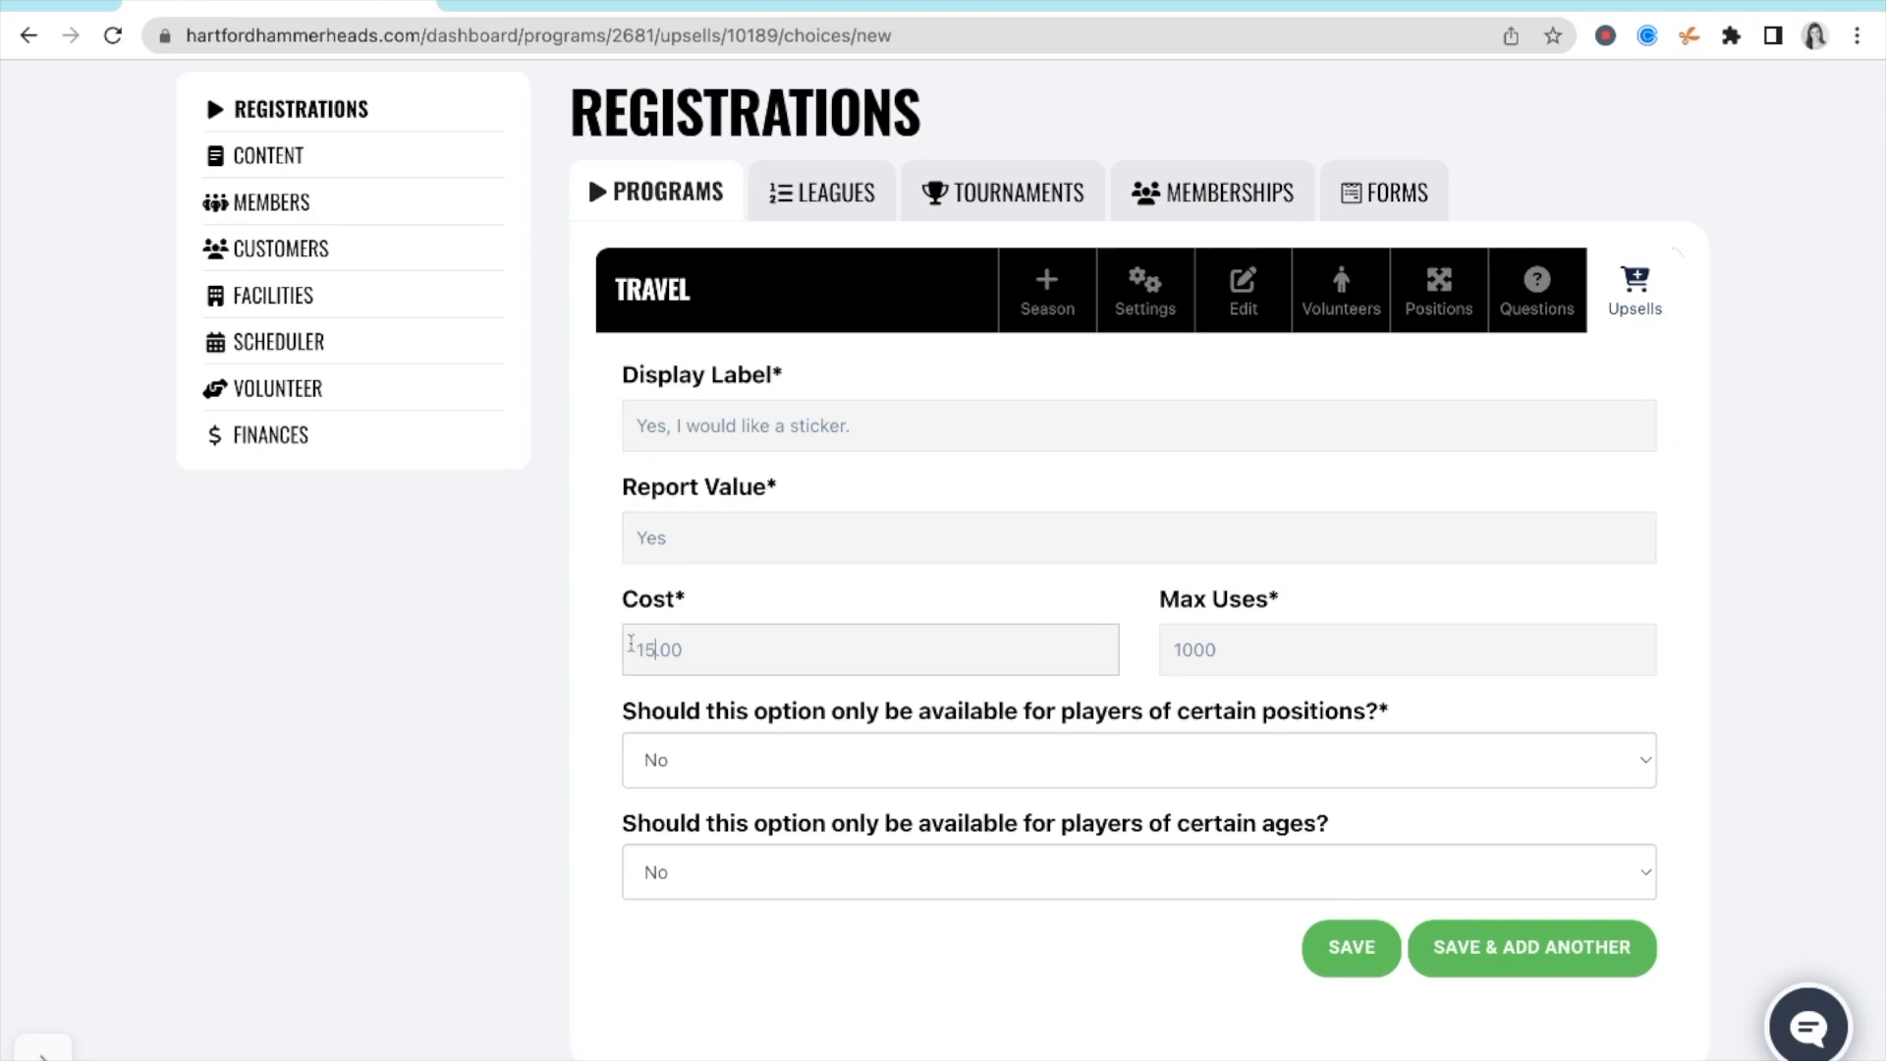
left_click(594, 683)
scroll(672, 797, "down", 1)
- Try restricting the sticker choice by player position and by age, and set both restrictions back to No
left_click(766, 703)
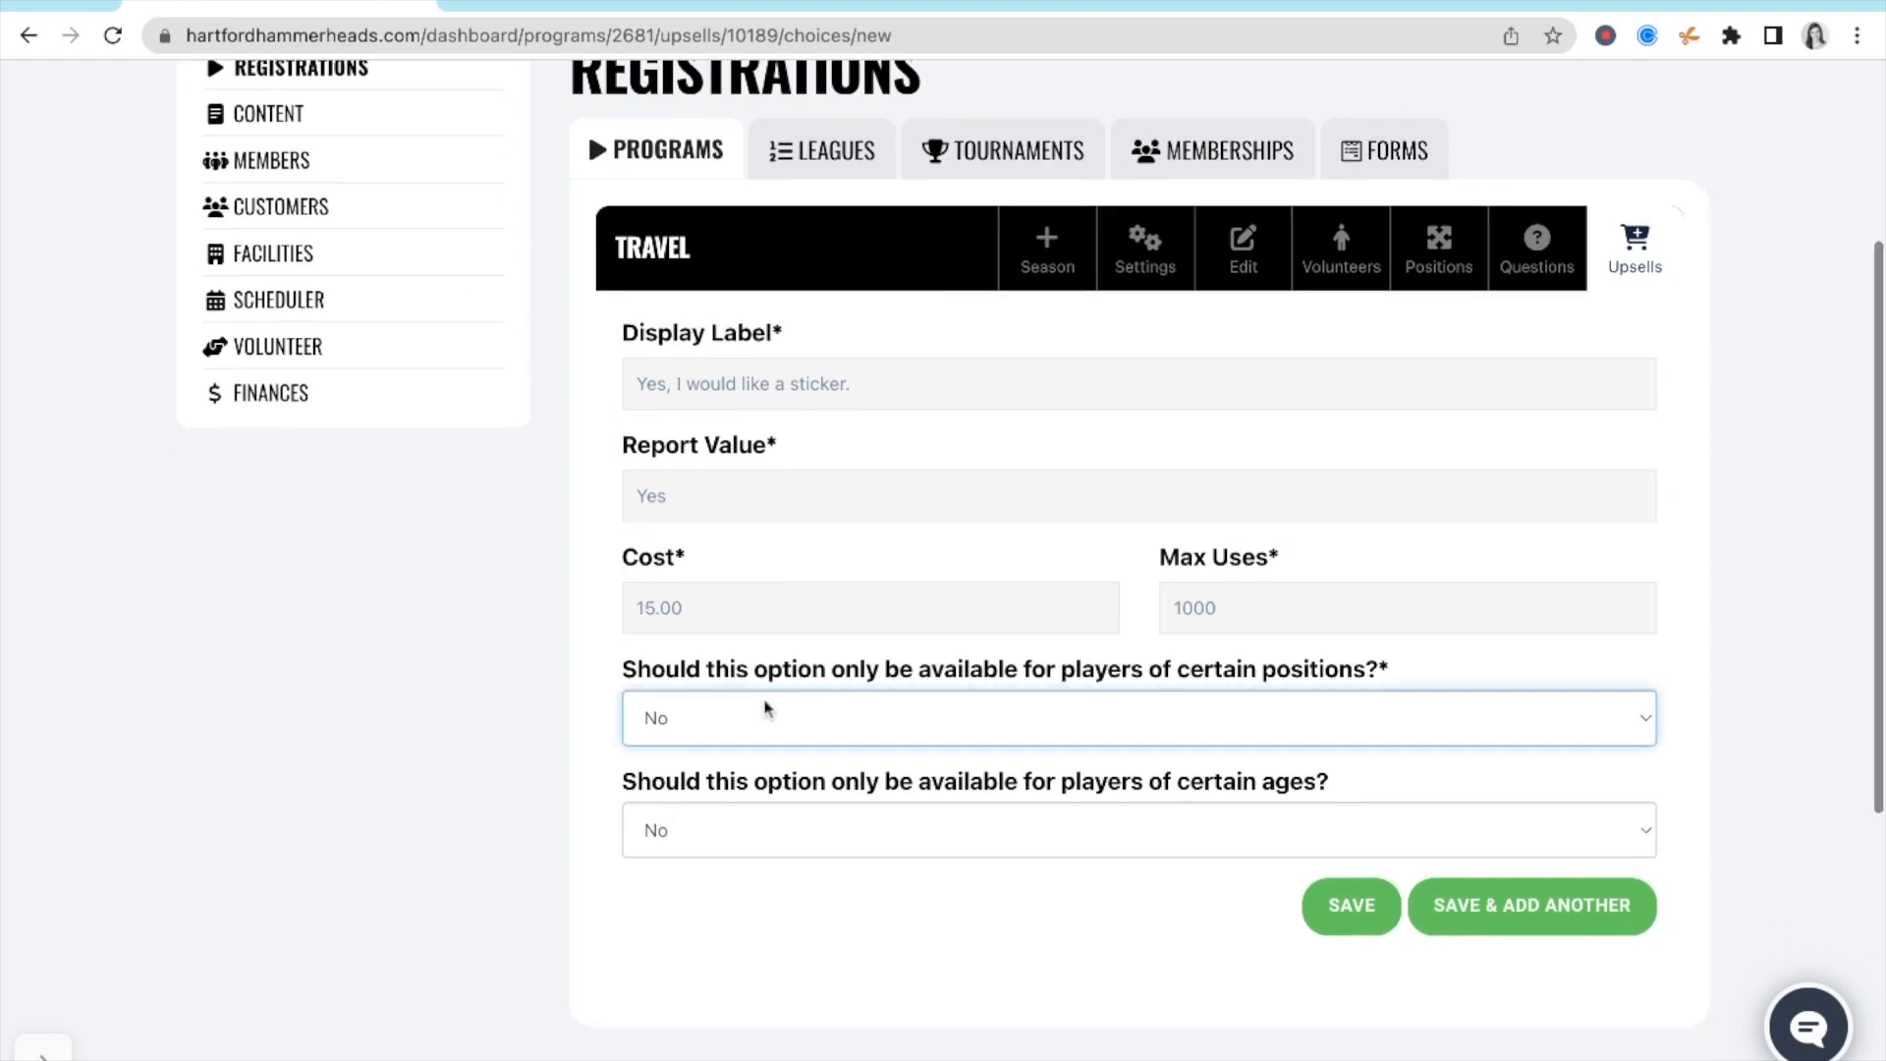
left_click(761, 742)
left_click(752, 828)
left_click(755, 852)
left_click(1115, 830)
left_click(1099, 912)
left_click(867, 727)
left_click(860, 758)
scroll(874, 816, "down", 1)
left_click(893, 777)
left_click(895, 803)
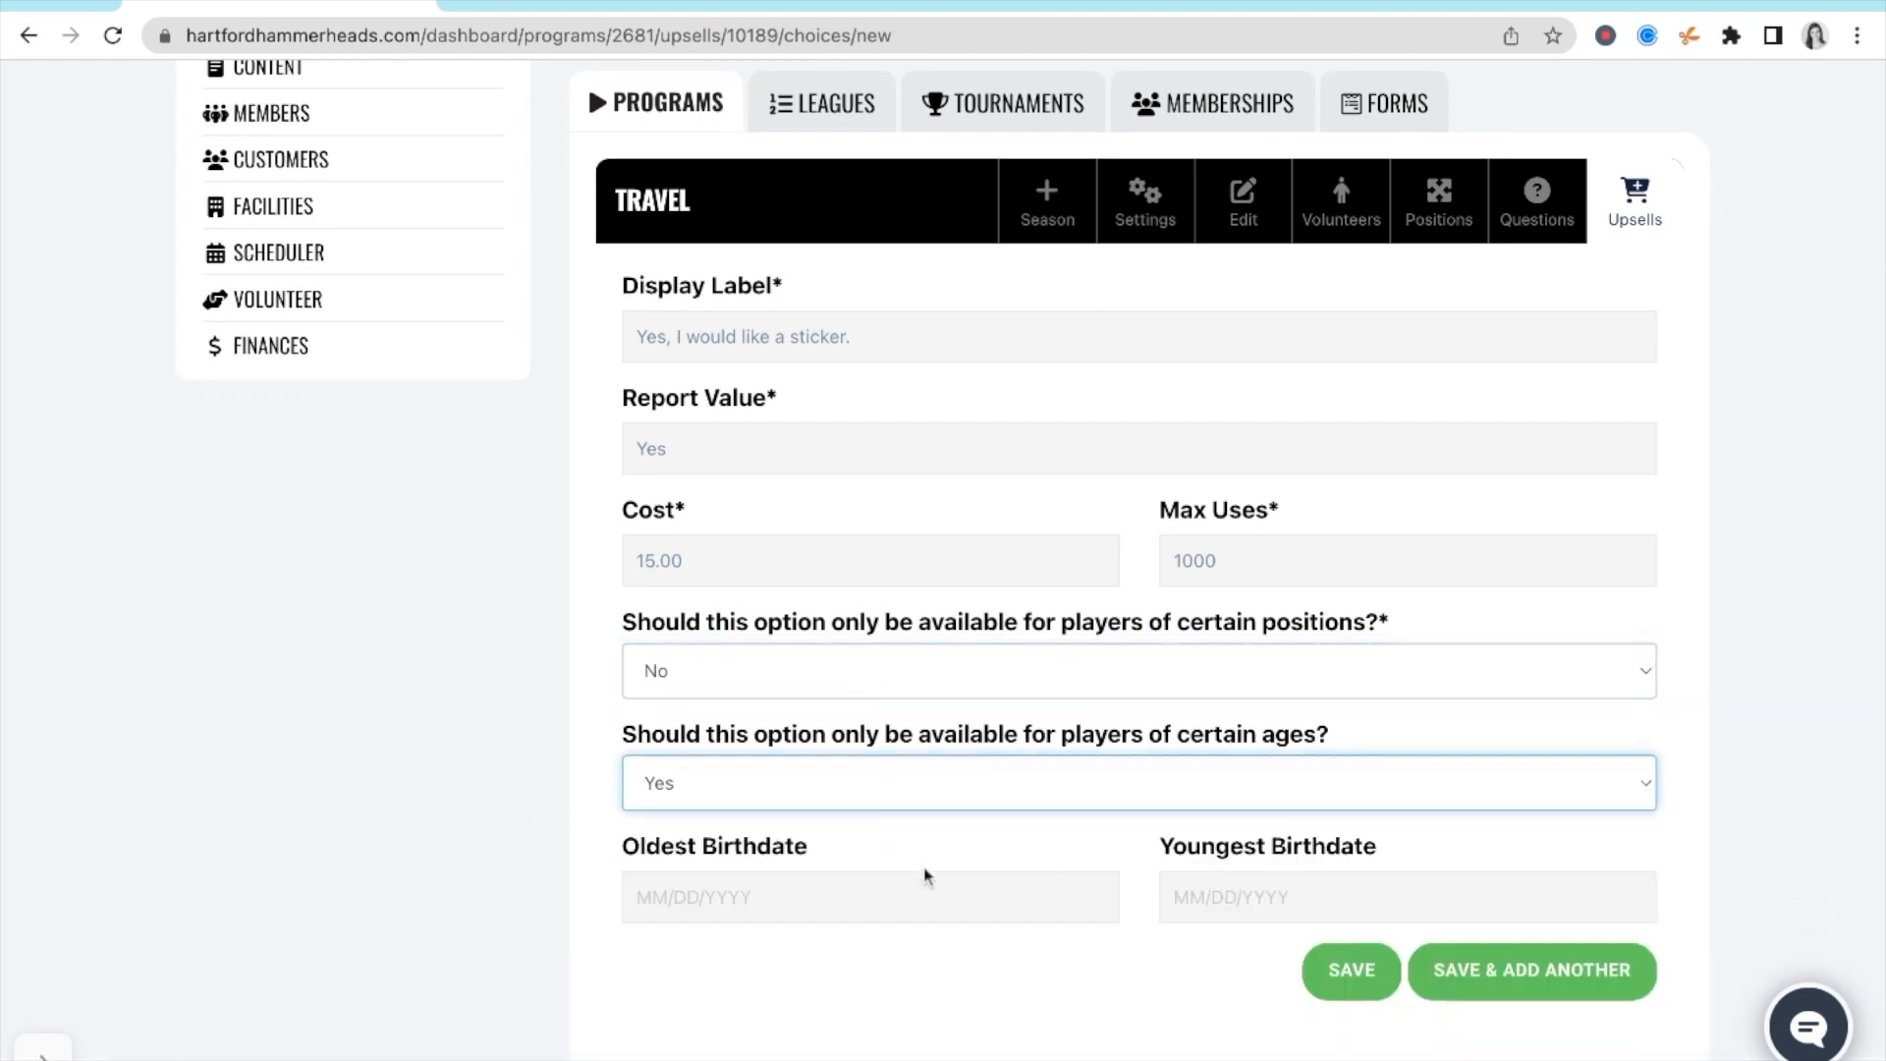
left_click(965, 805)
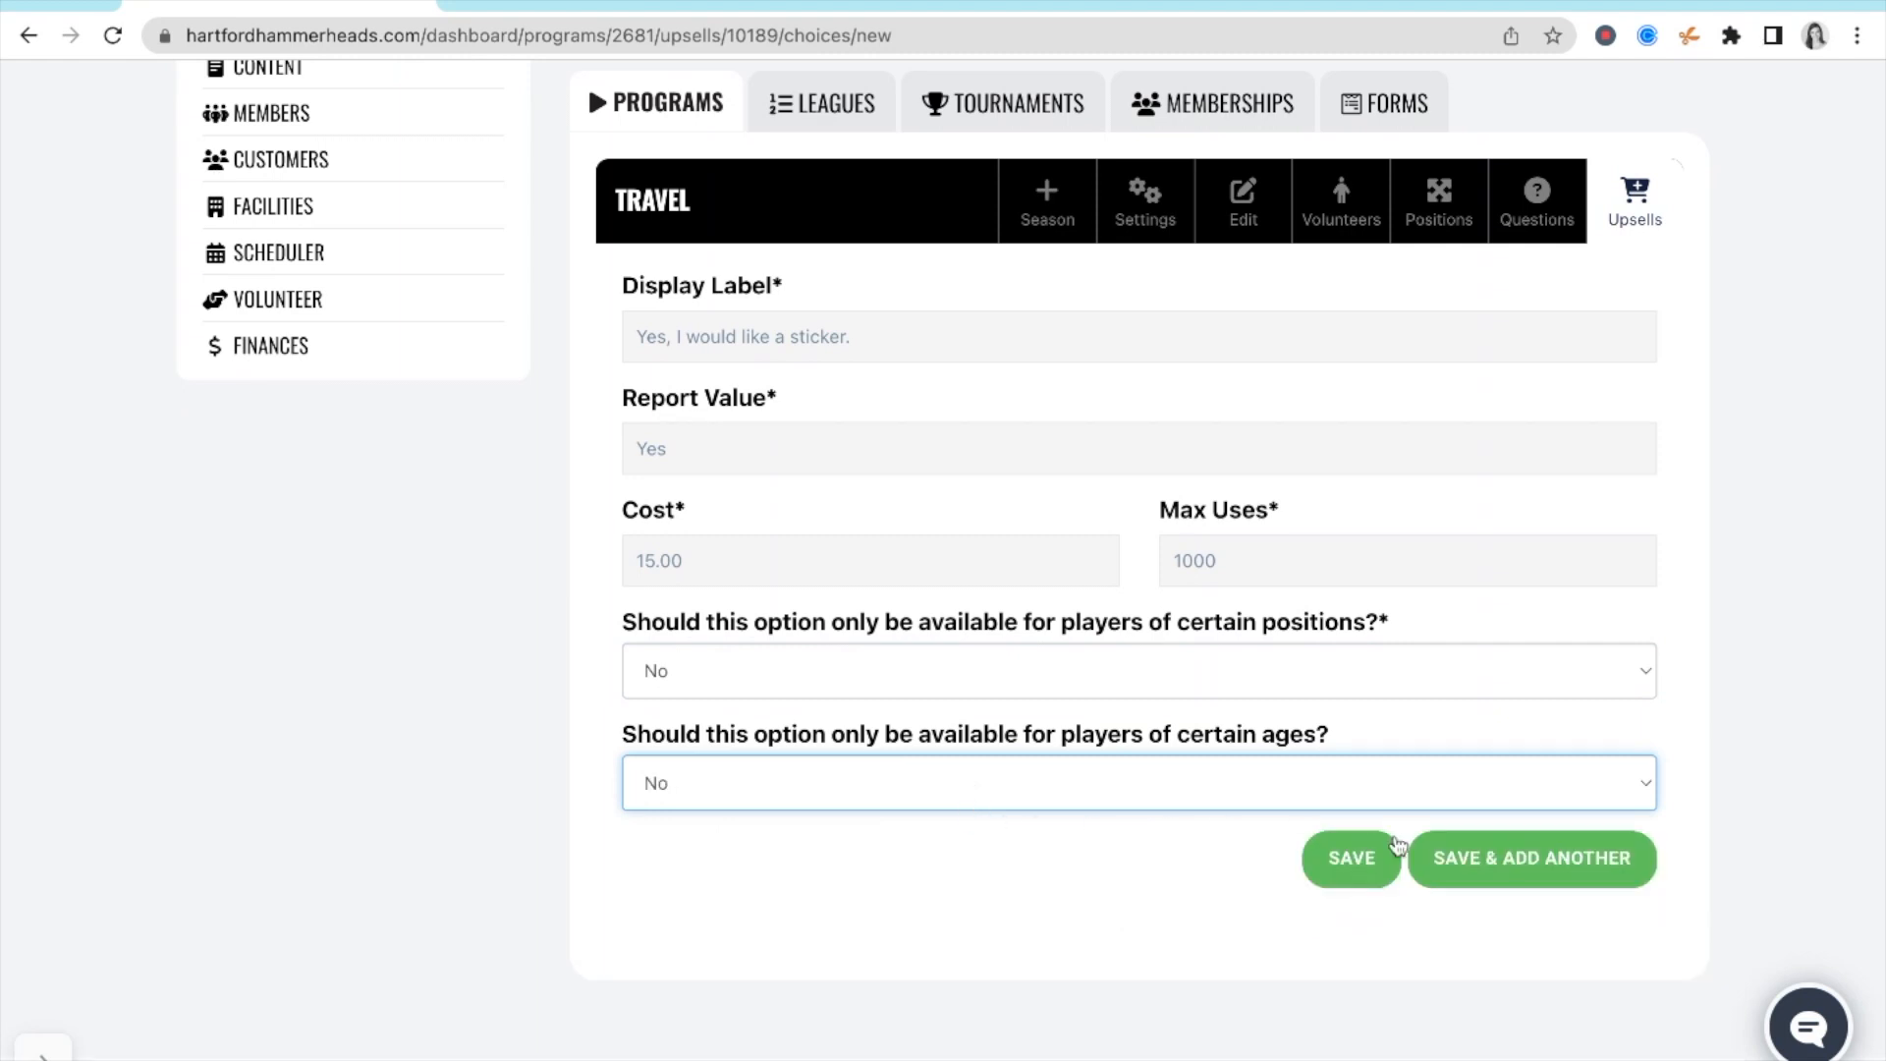
- Save the choice, then add and save another with display label "No, I do not want a sticker." and report value "No"
left_click(1471, 863)
left_click(901, 349)
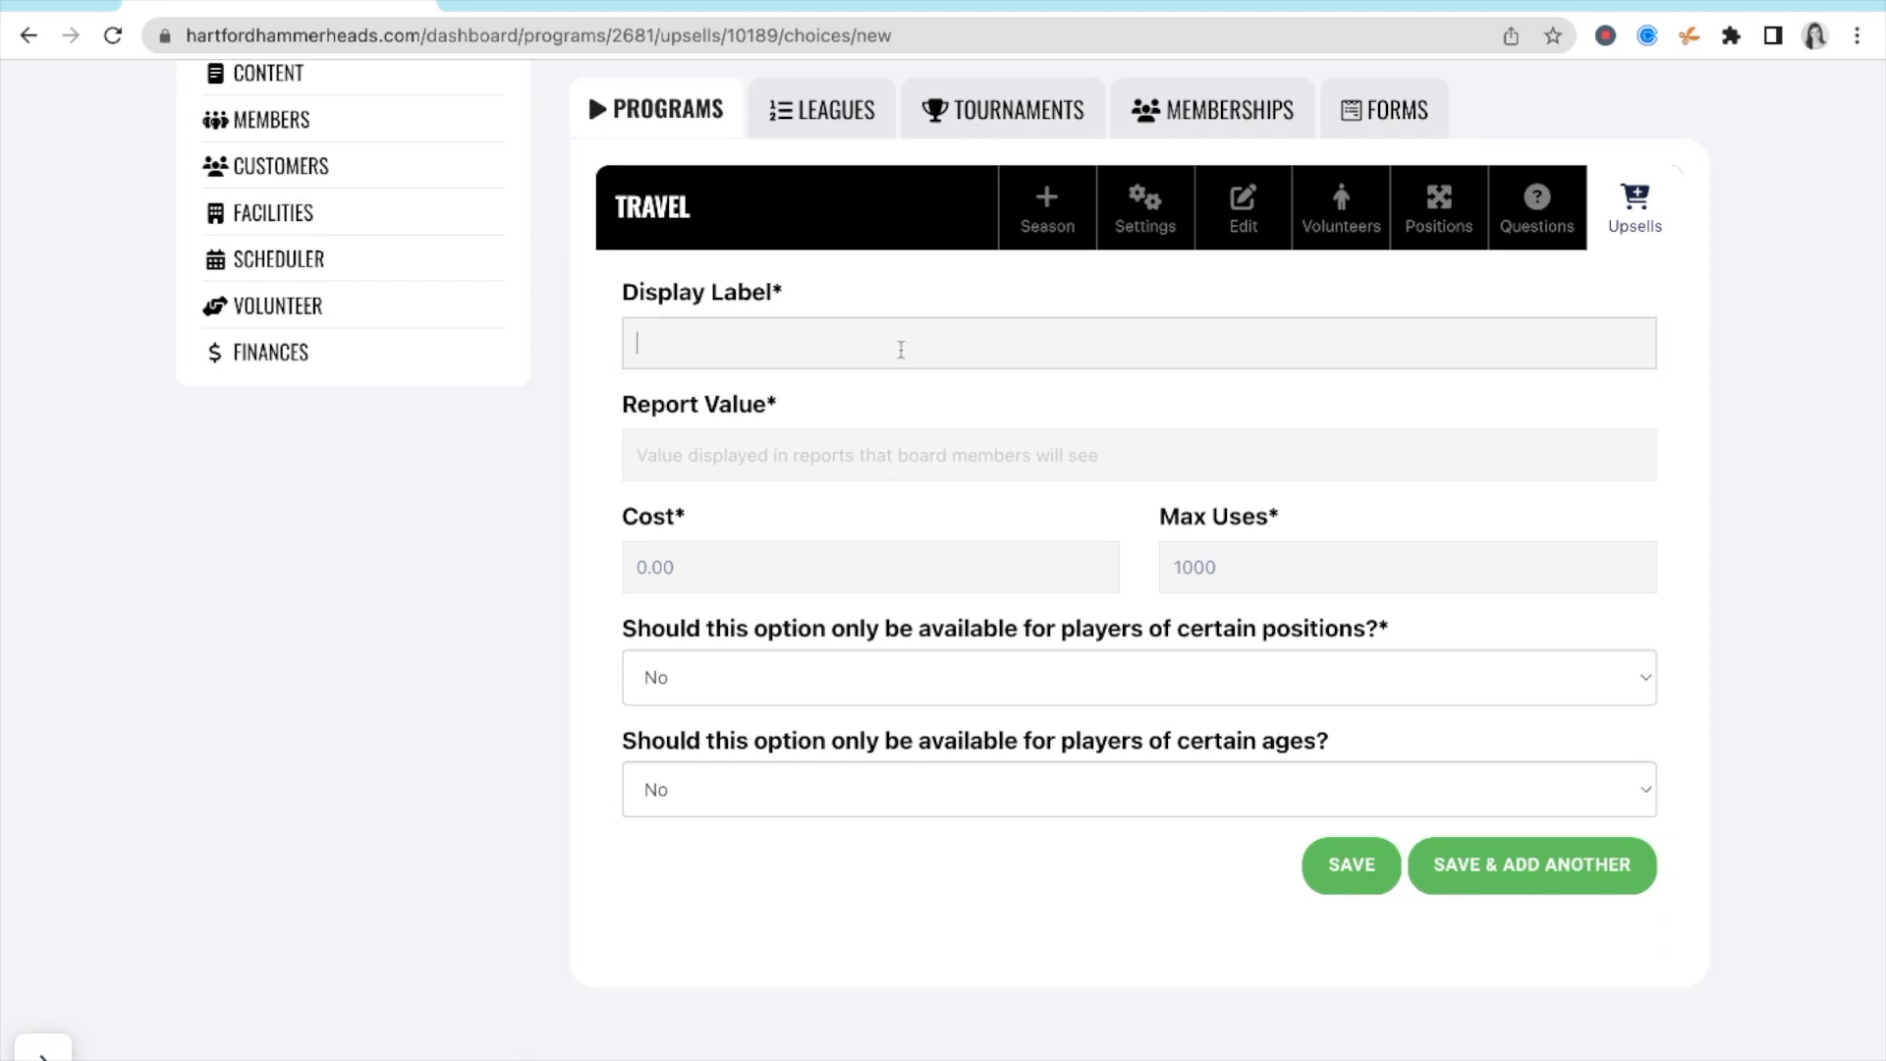
type("No,")
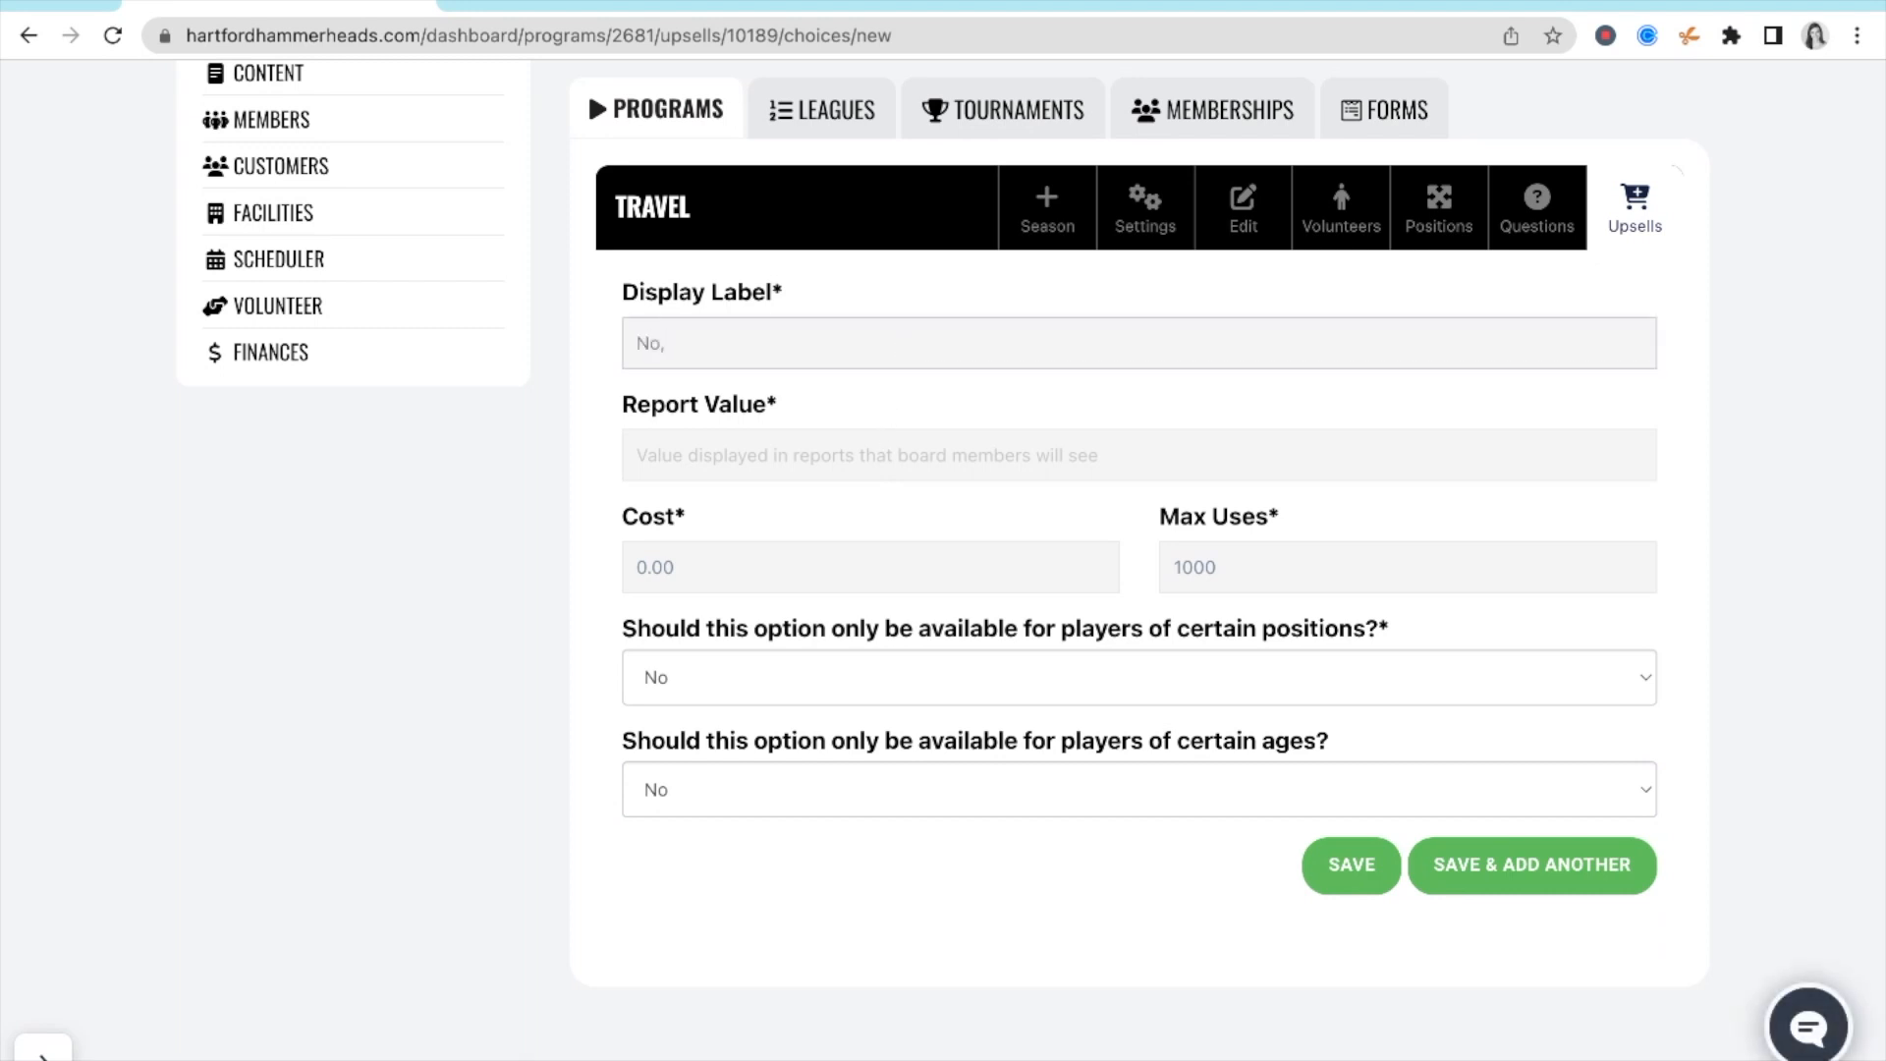
type(" I do not want a sticker.")
left_click(927, 470)
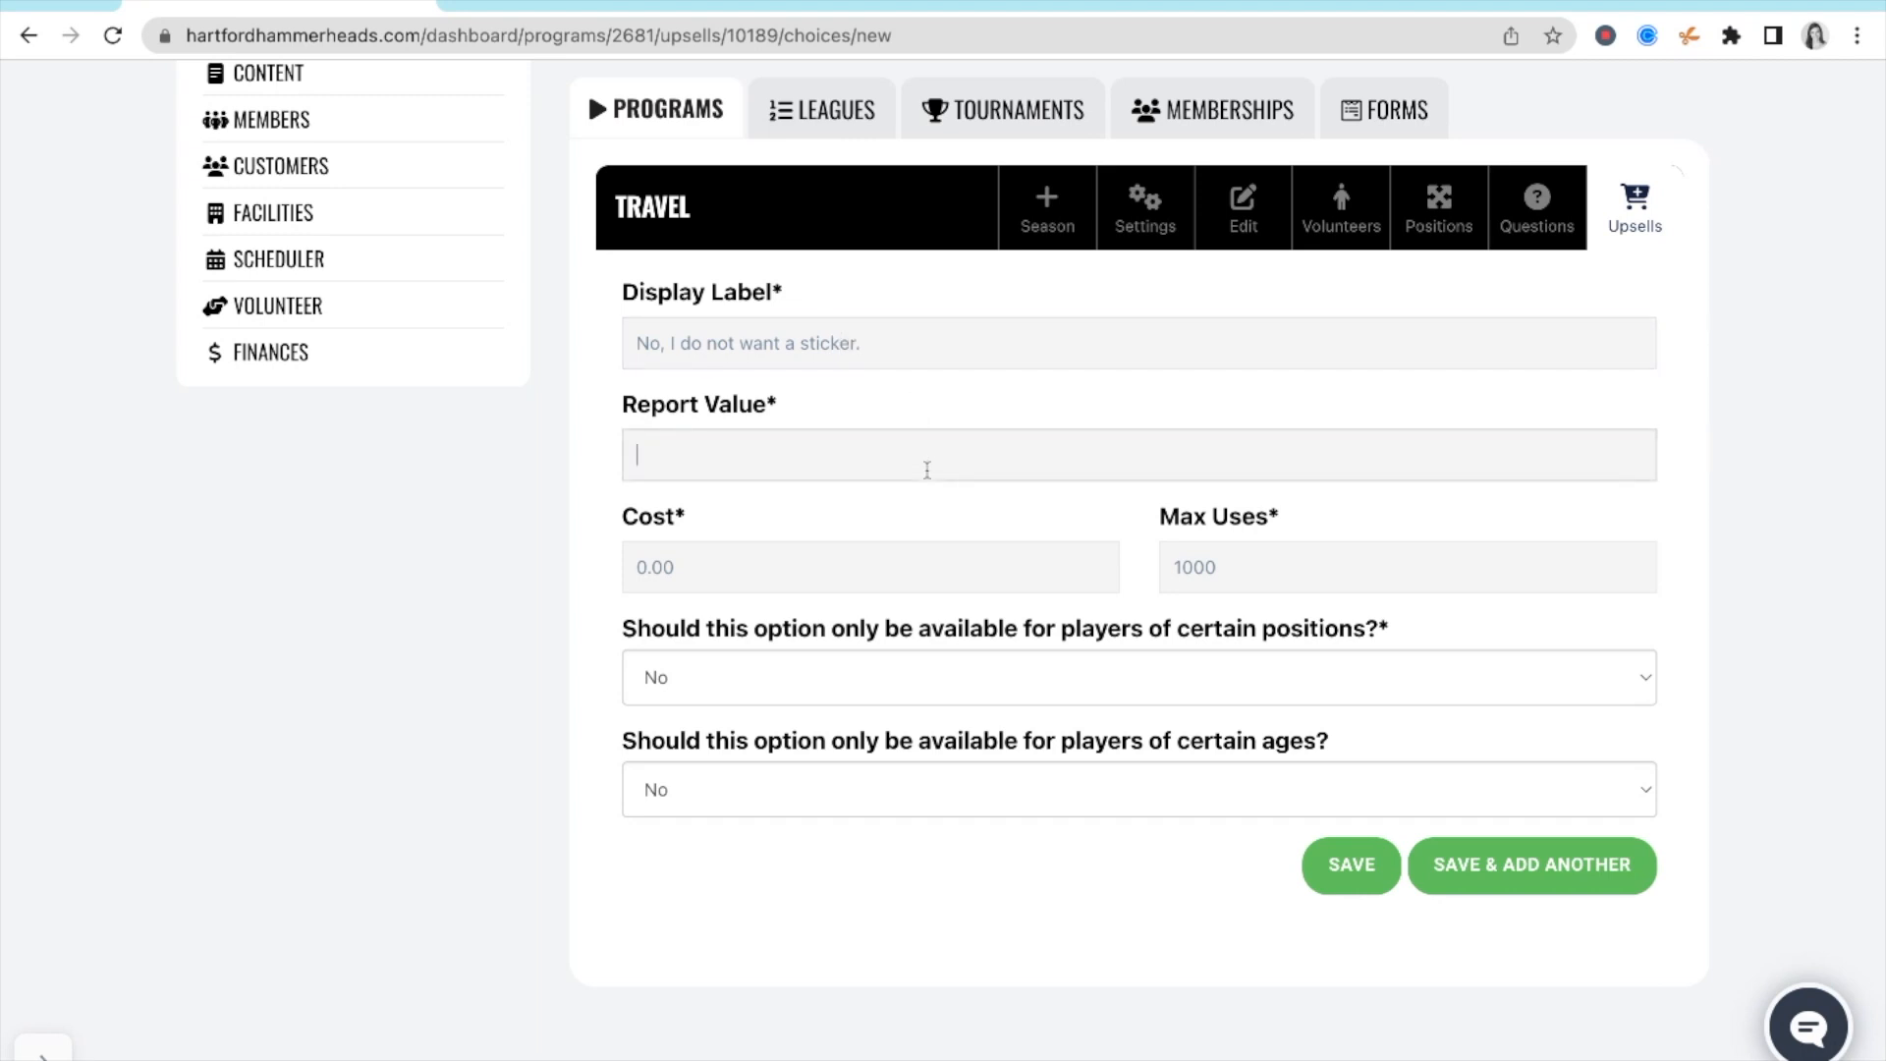
left_click(768, 549)
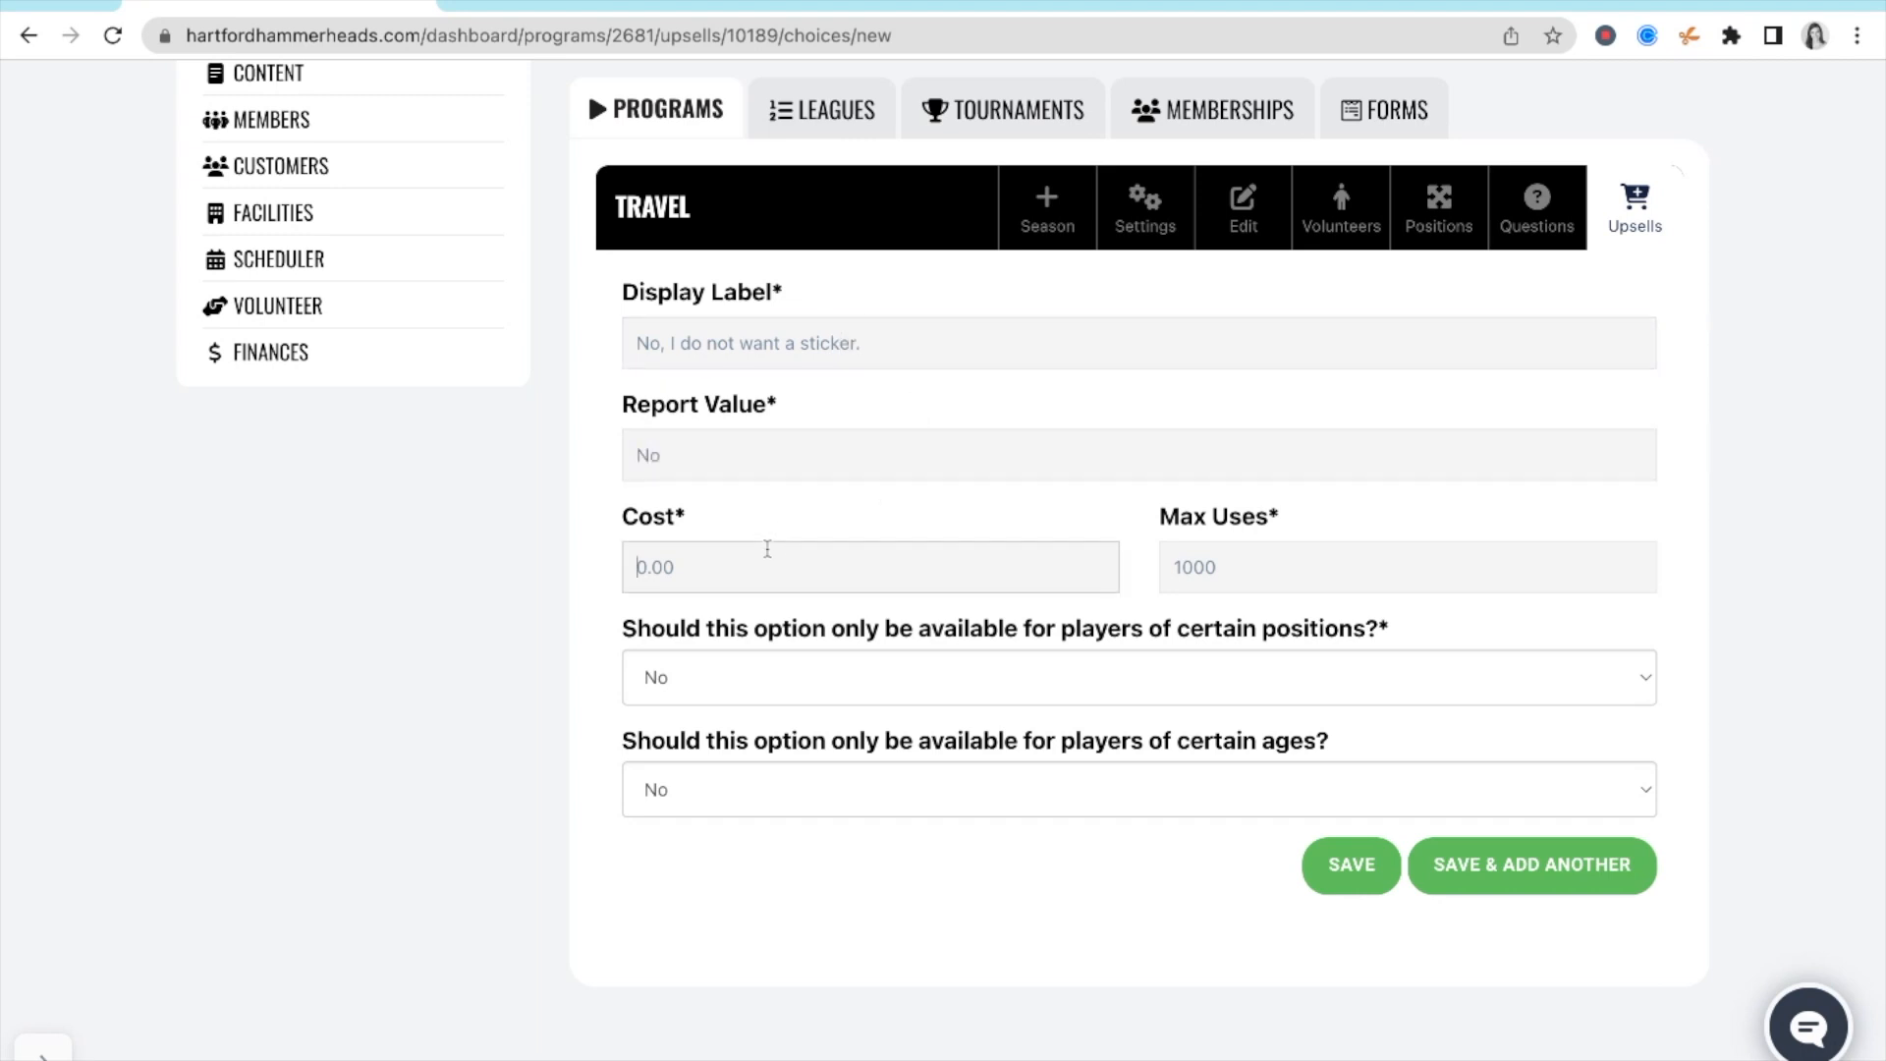
double_click(767, 549)
left_click(625, 625)
left_click(1333, 879)
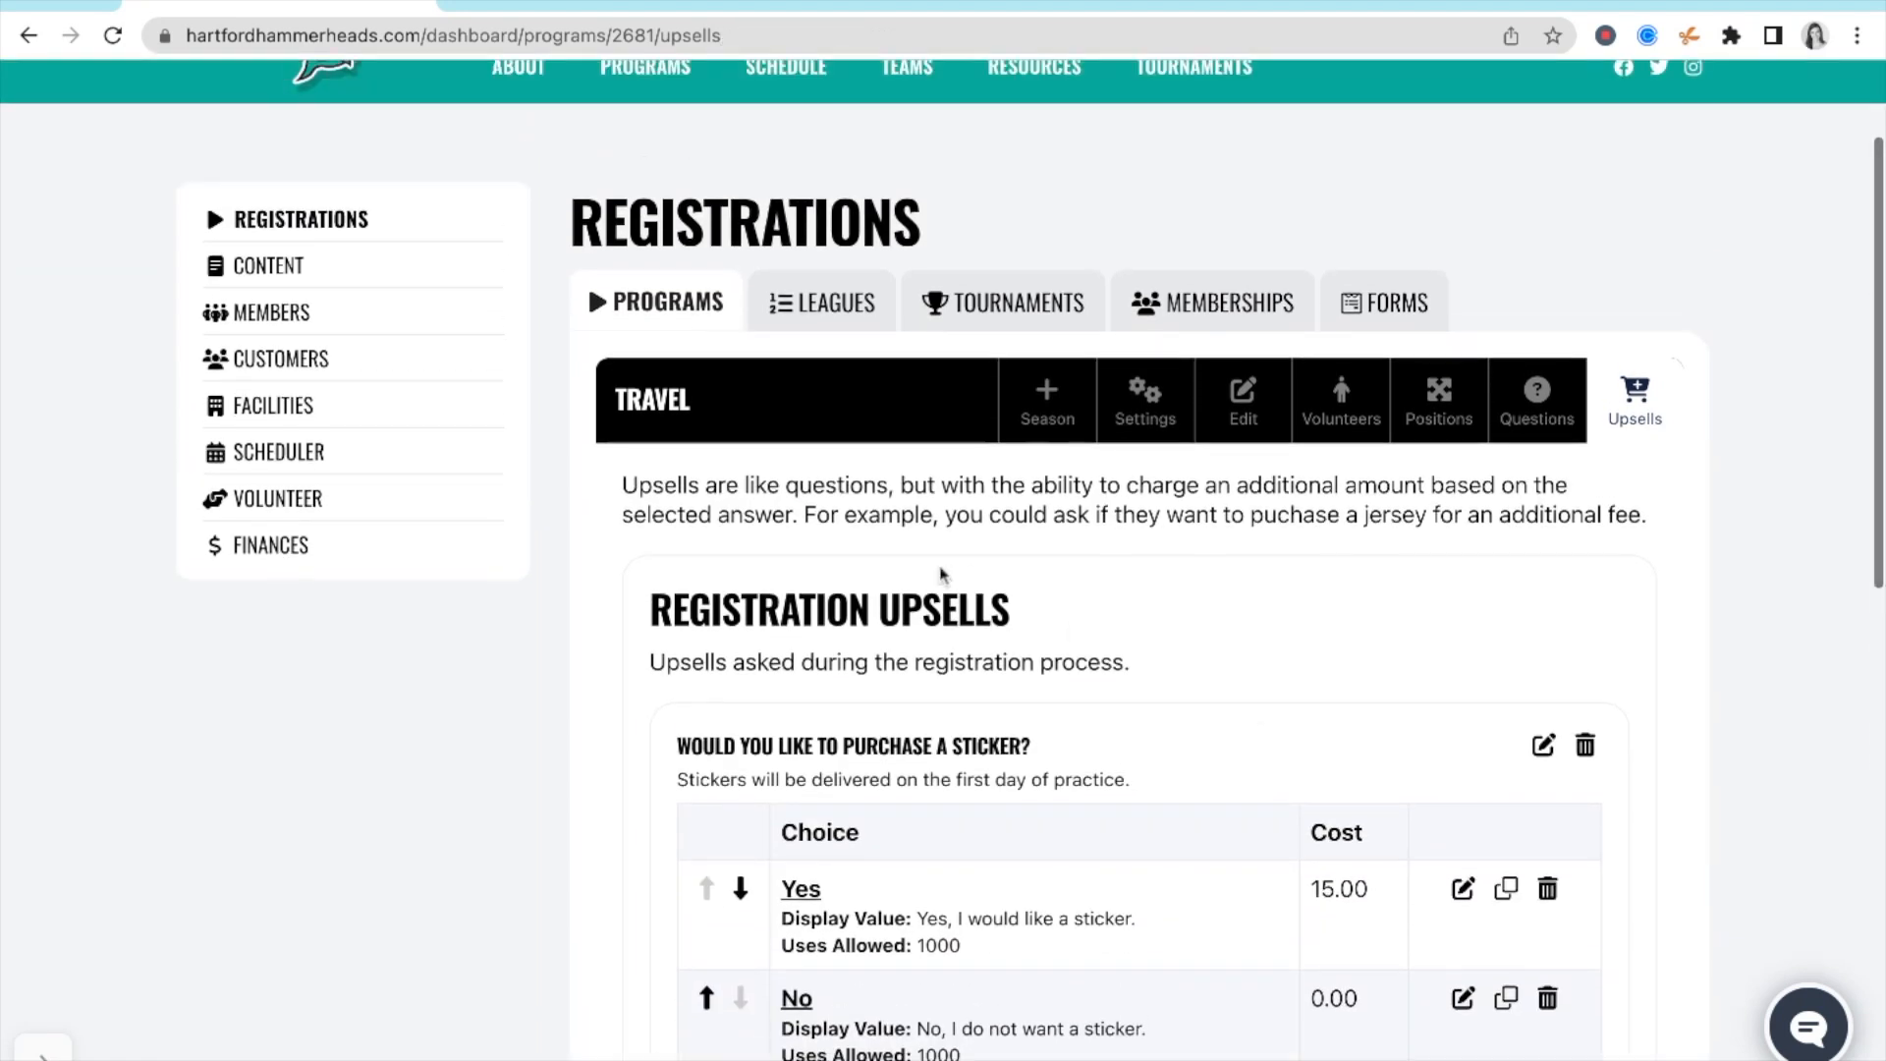
- Create a new Travel season named "Spring 2023" with start date 04/01/2023 and end date 6/31/2023
left_click(1047, 412)
left_click(731, 699)
type("Spring 2023")
left_click(686, 804)
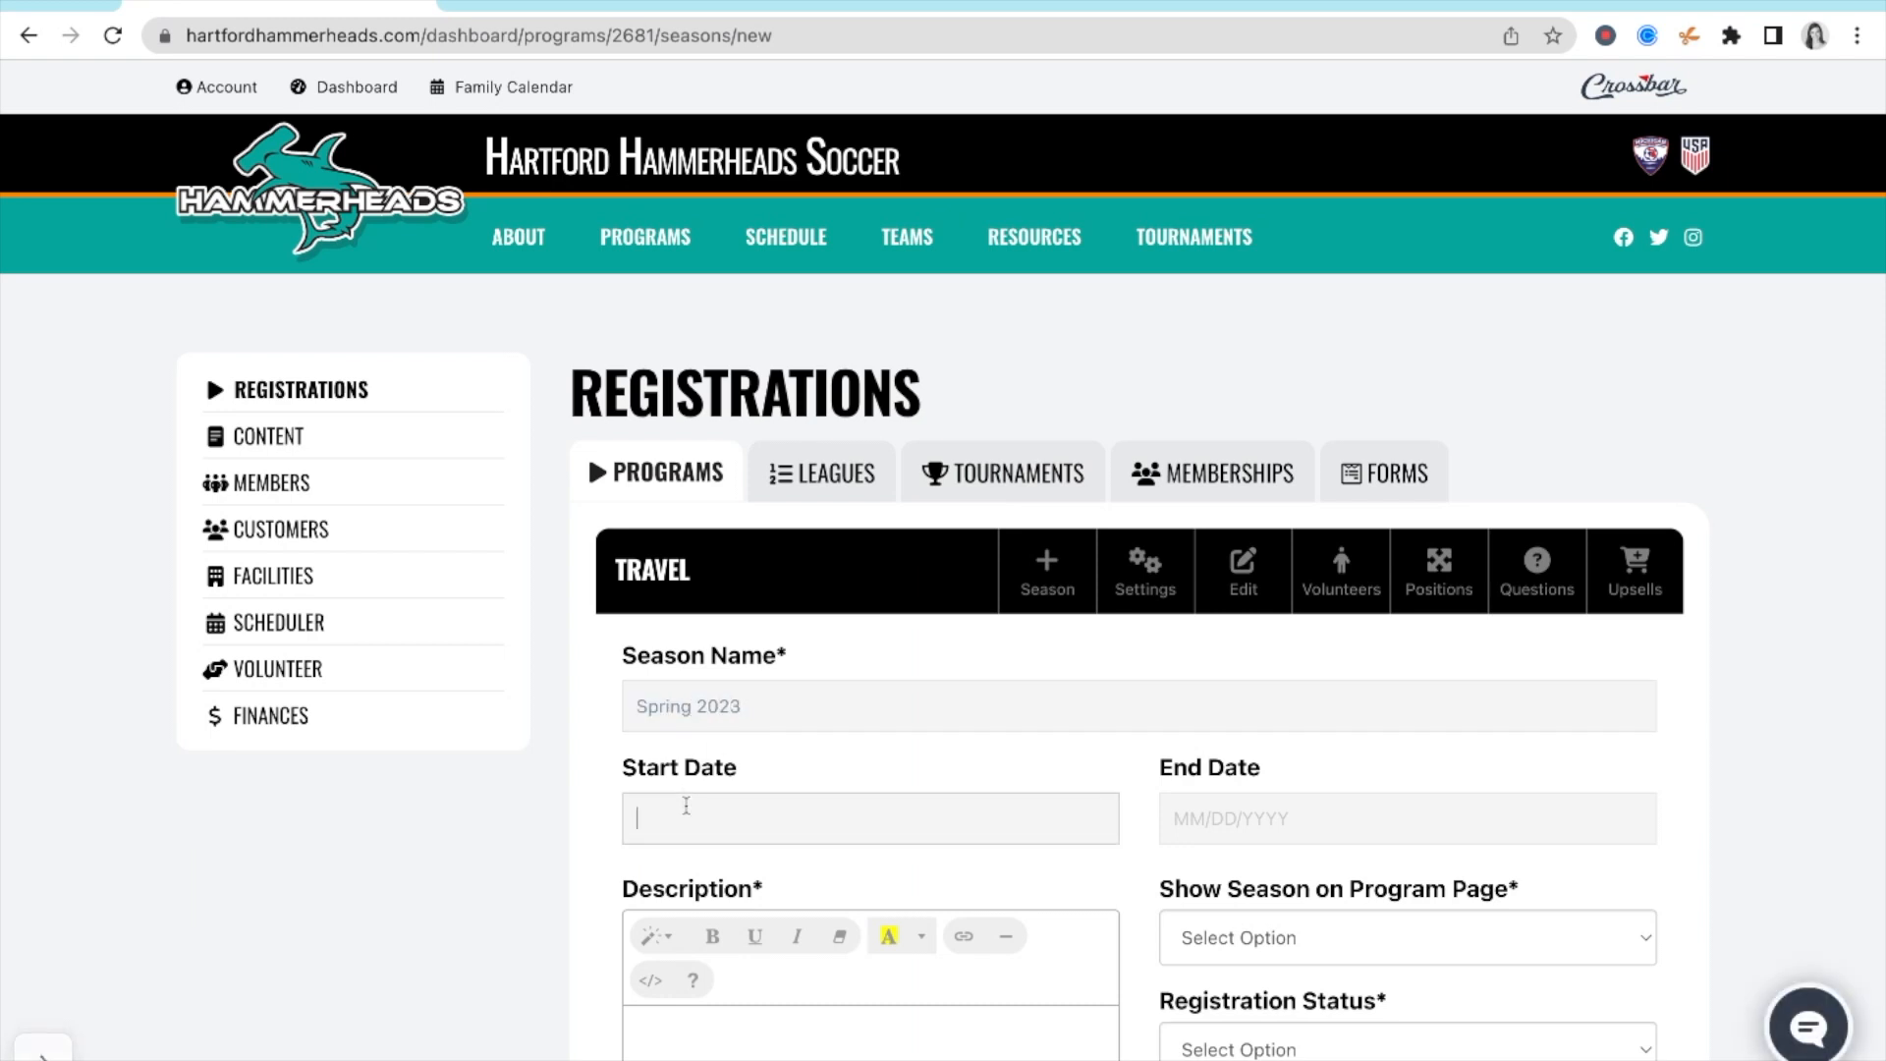
type("04/01/2023")
key("Tab")
type("6/31/202")
scroll(1230, 580, "down", 4)
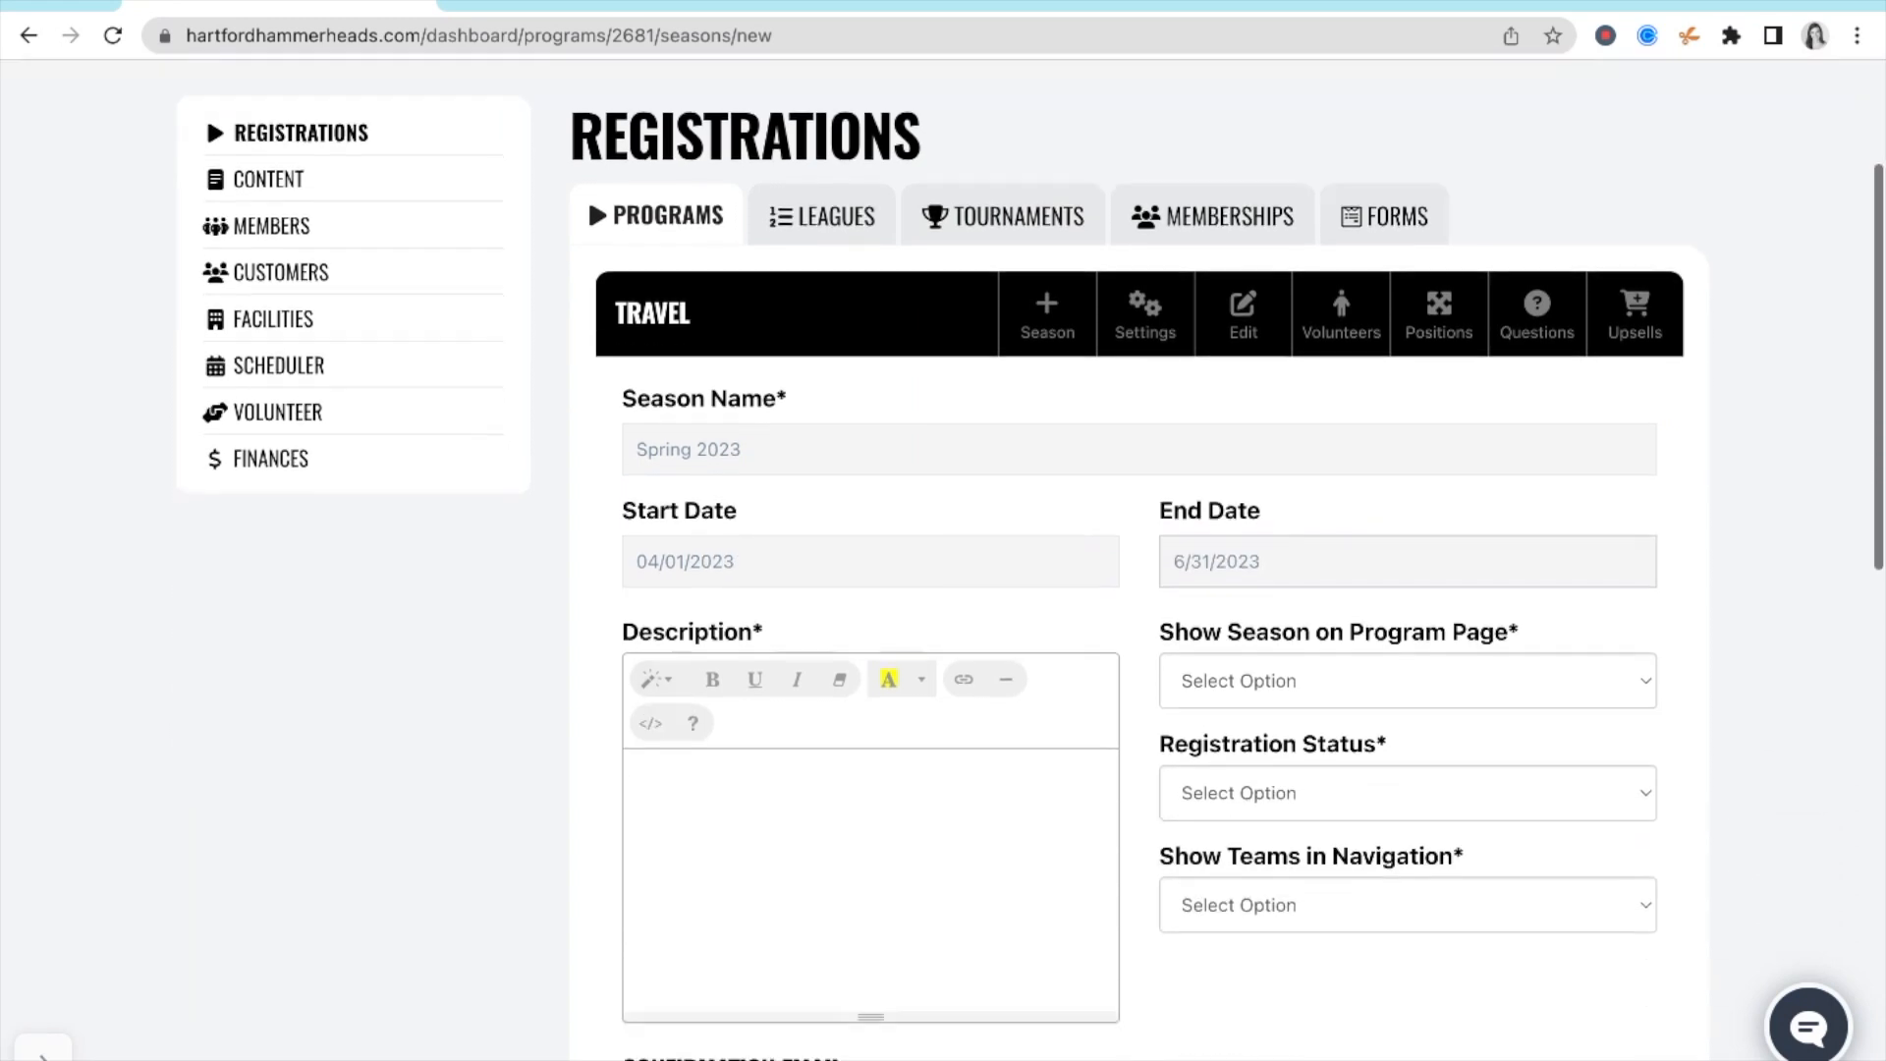
- Set the new season to show on the program page
left_click(1231, 580)
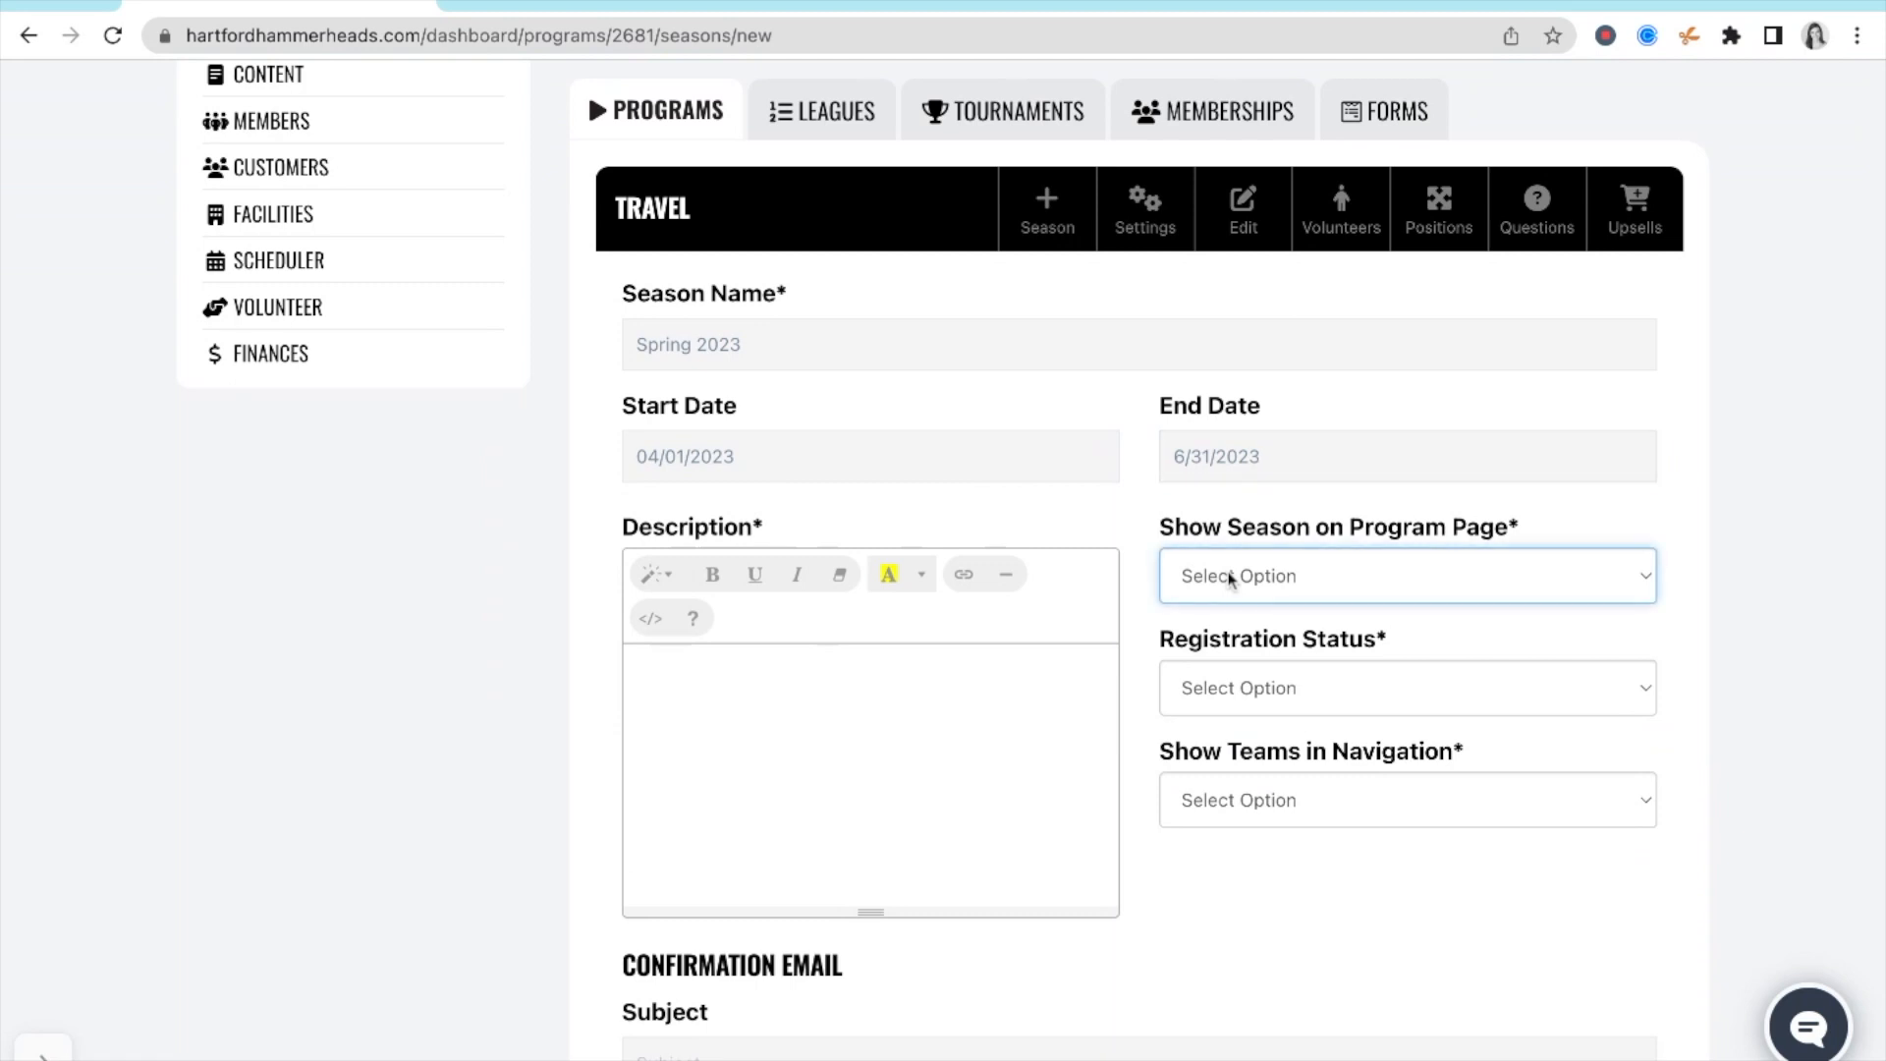
left_click(1179, 598)
scroll(1245, 600, "up", 3)
scroll(722, 614, "down", 2)
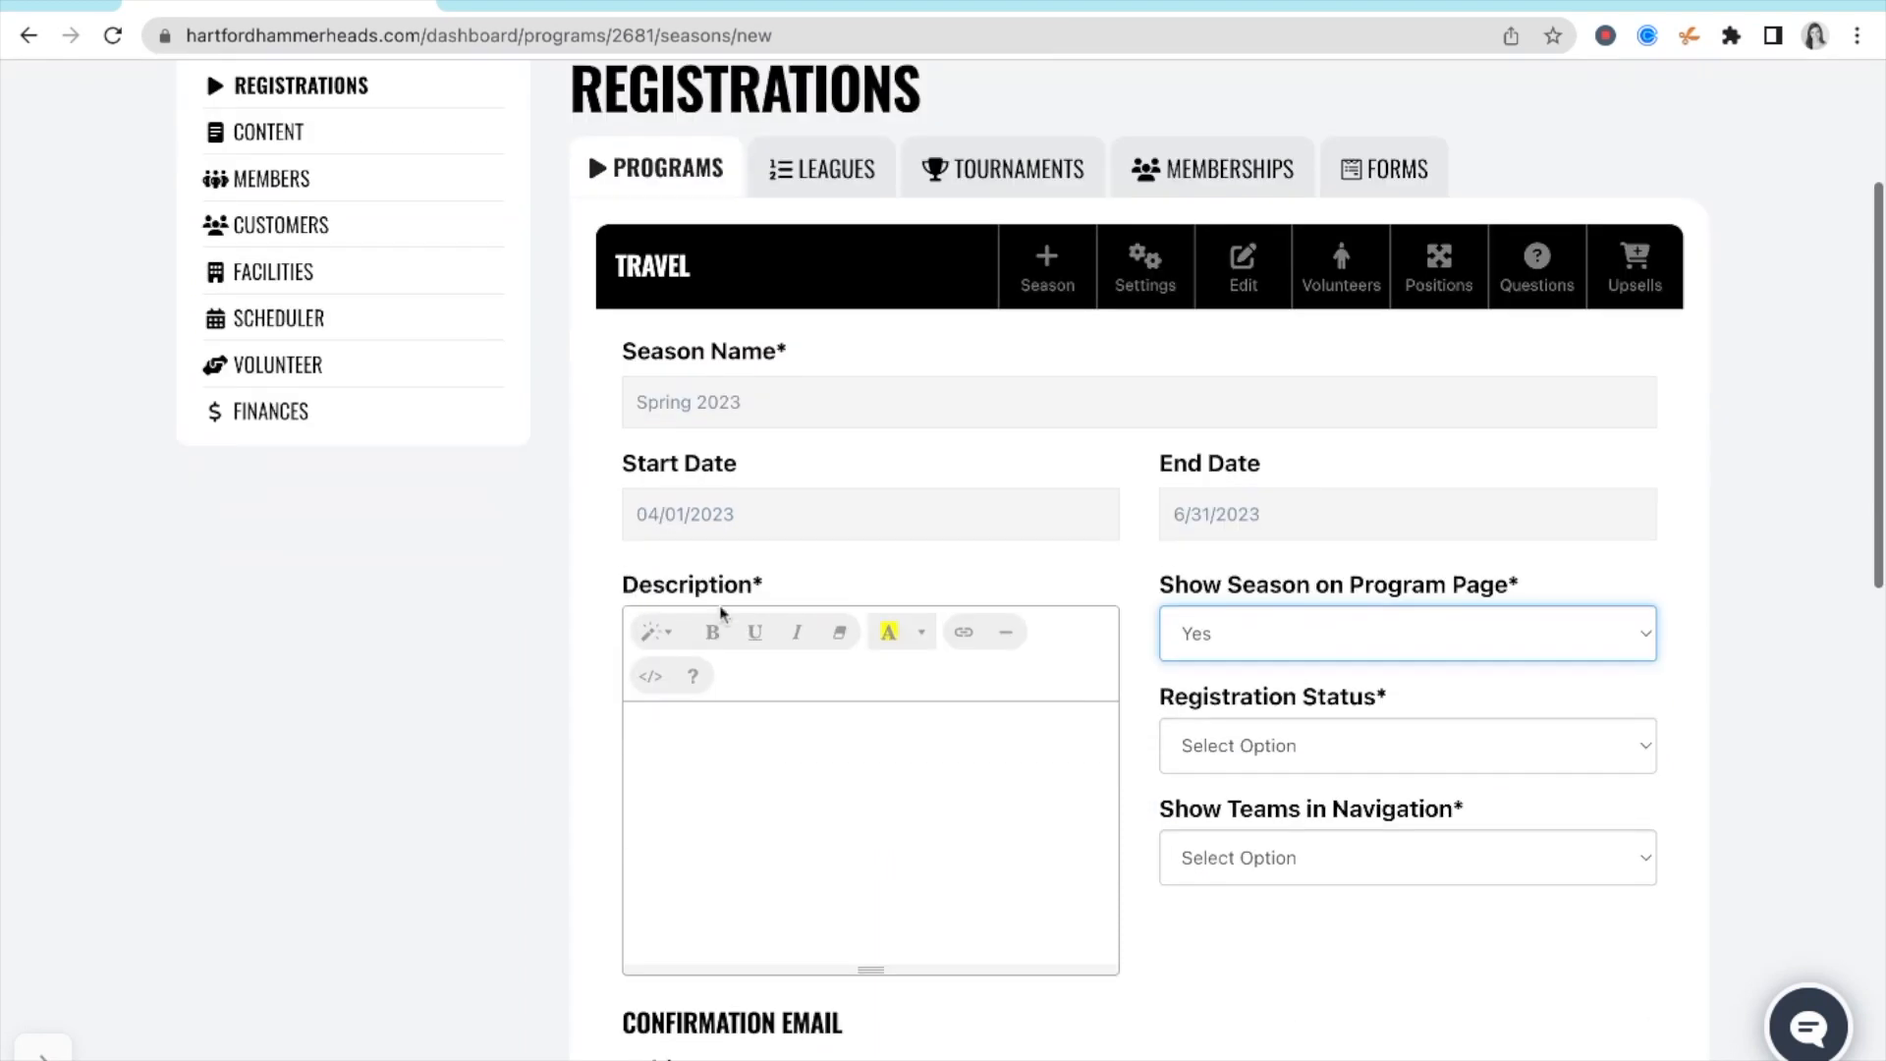
- Set the season's registration status to Live and show its teams in the site navigation
left_click(1257, 737)
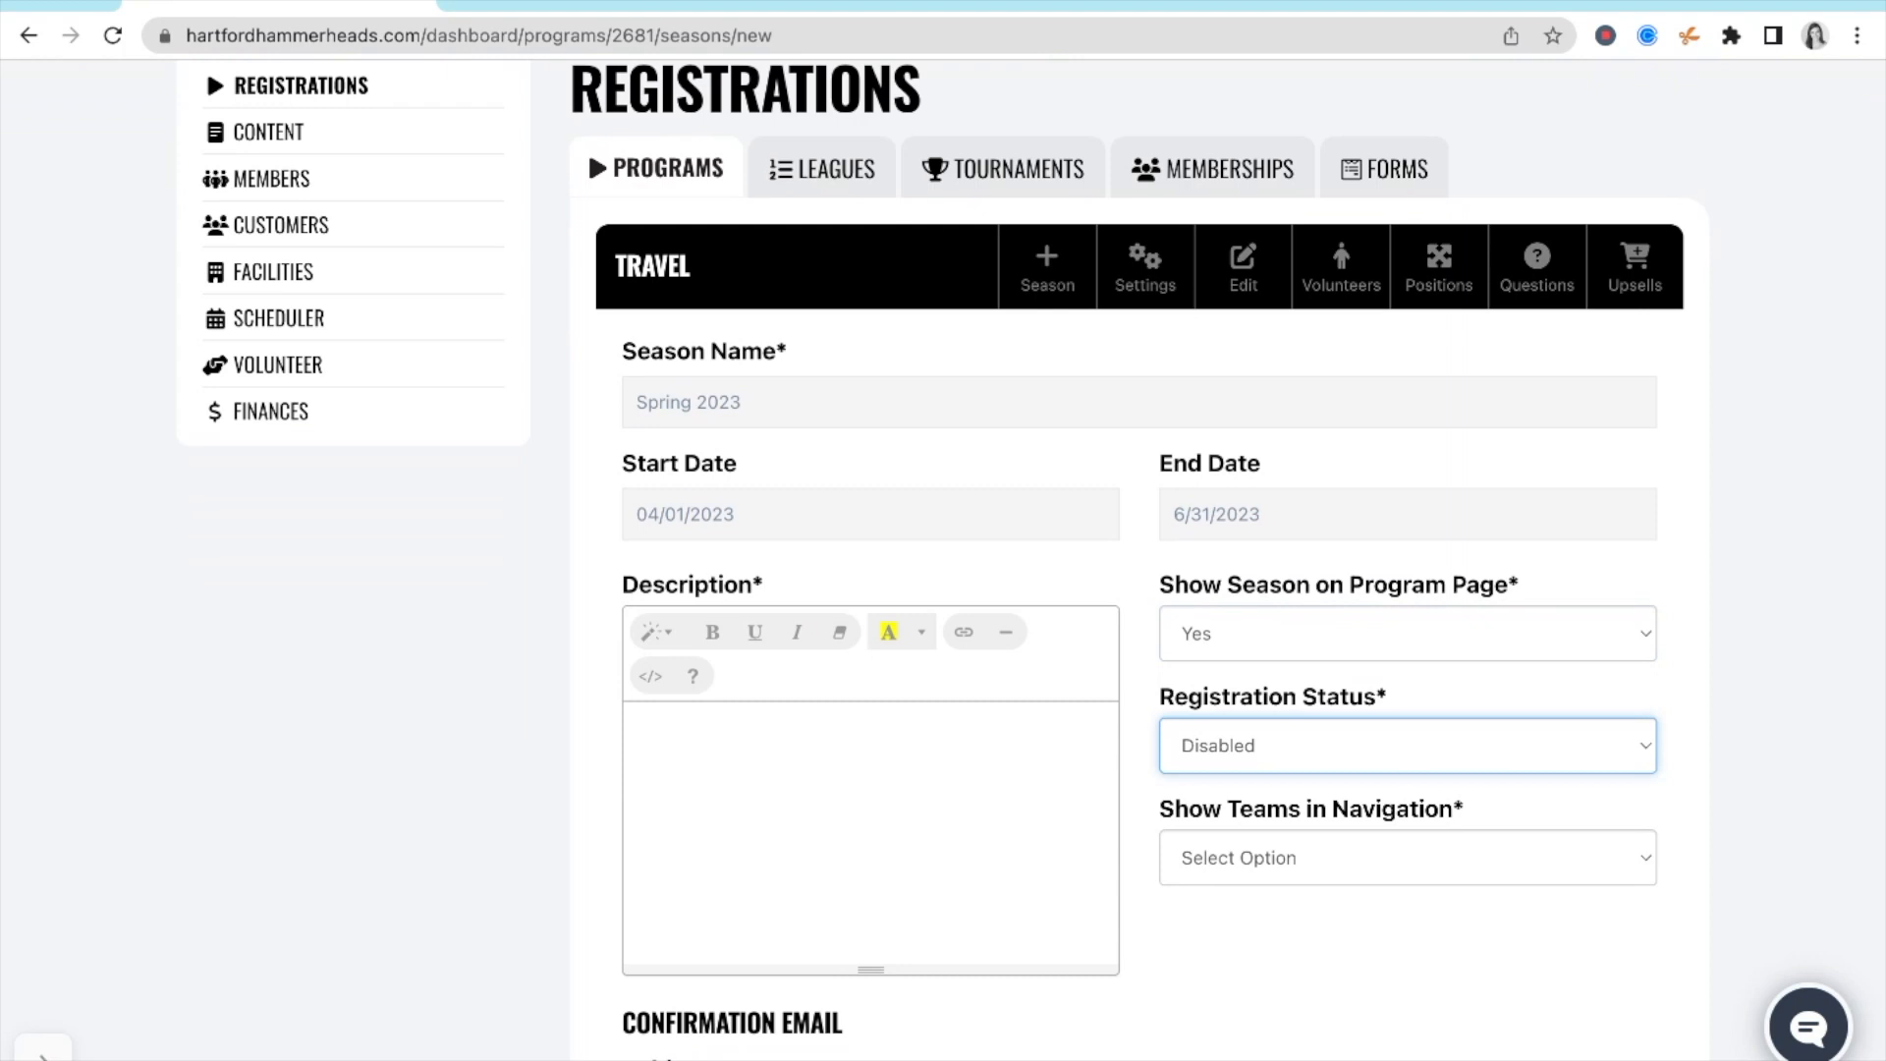
left_click(1286, 750)
left_click(1285, 770)
left_click(1295, 759)
left_click(1293, 735)
left_click(1293, 861)
left_click(1292, 882)
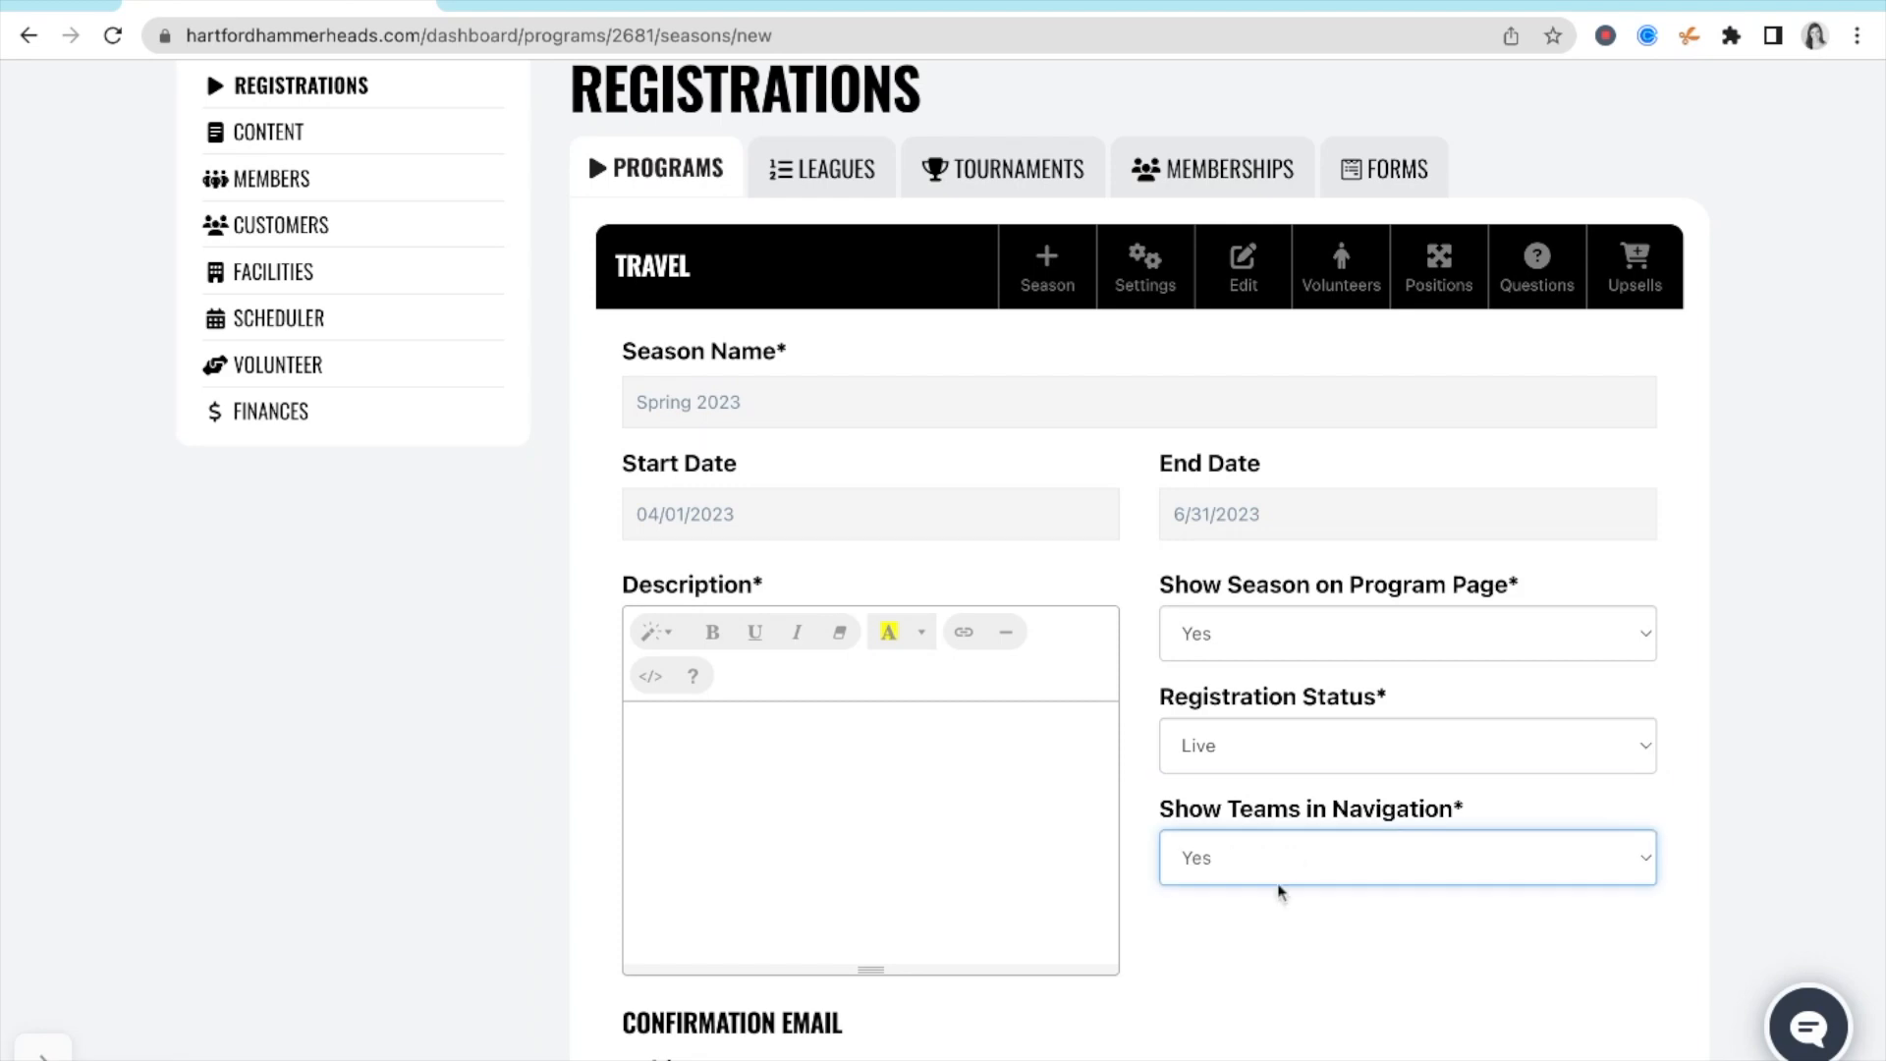
scroll(1293, 865, "up", 3)
mouse_move(928, 212)
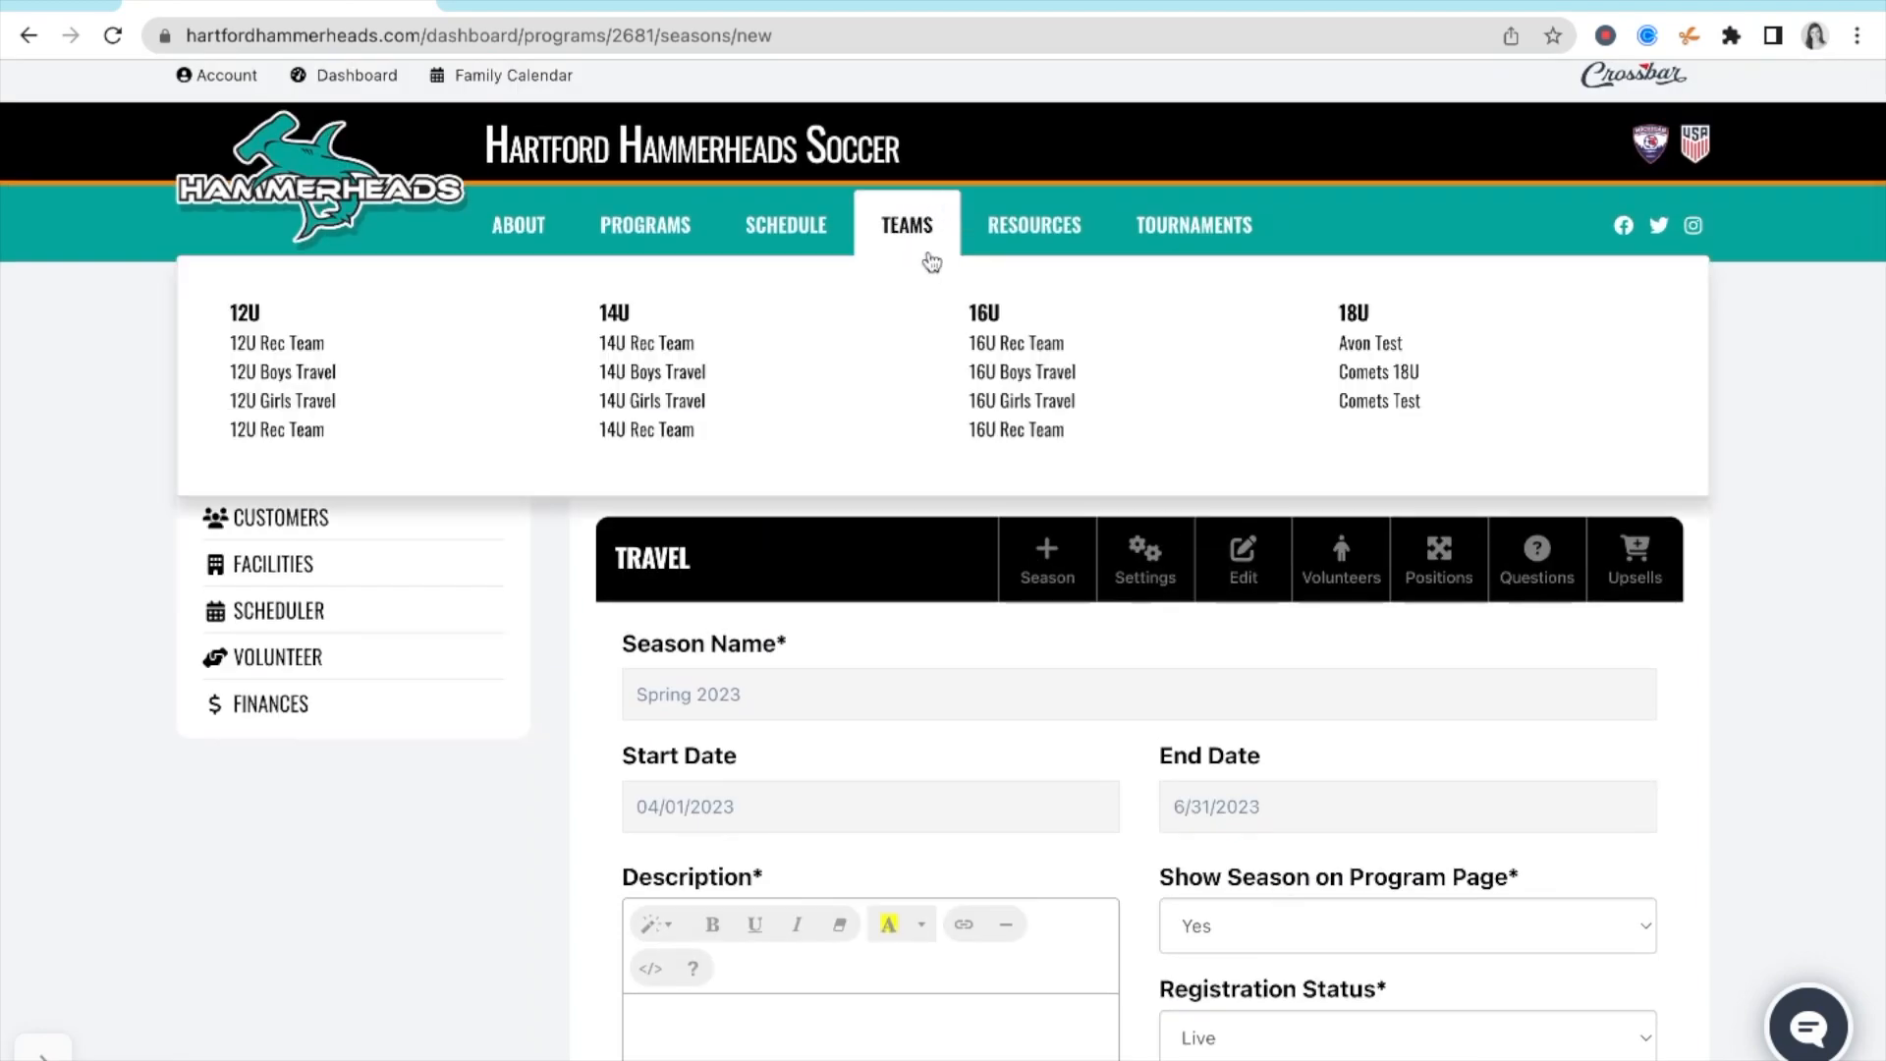
- Enter the season description "This is a description folks see before clicking to register from the program page!"
scroll(1118, 714, "down", 4)
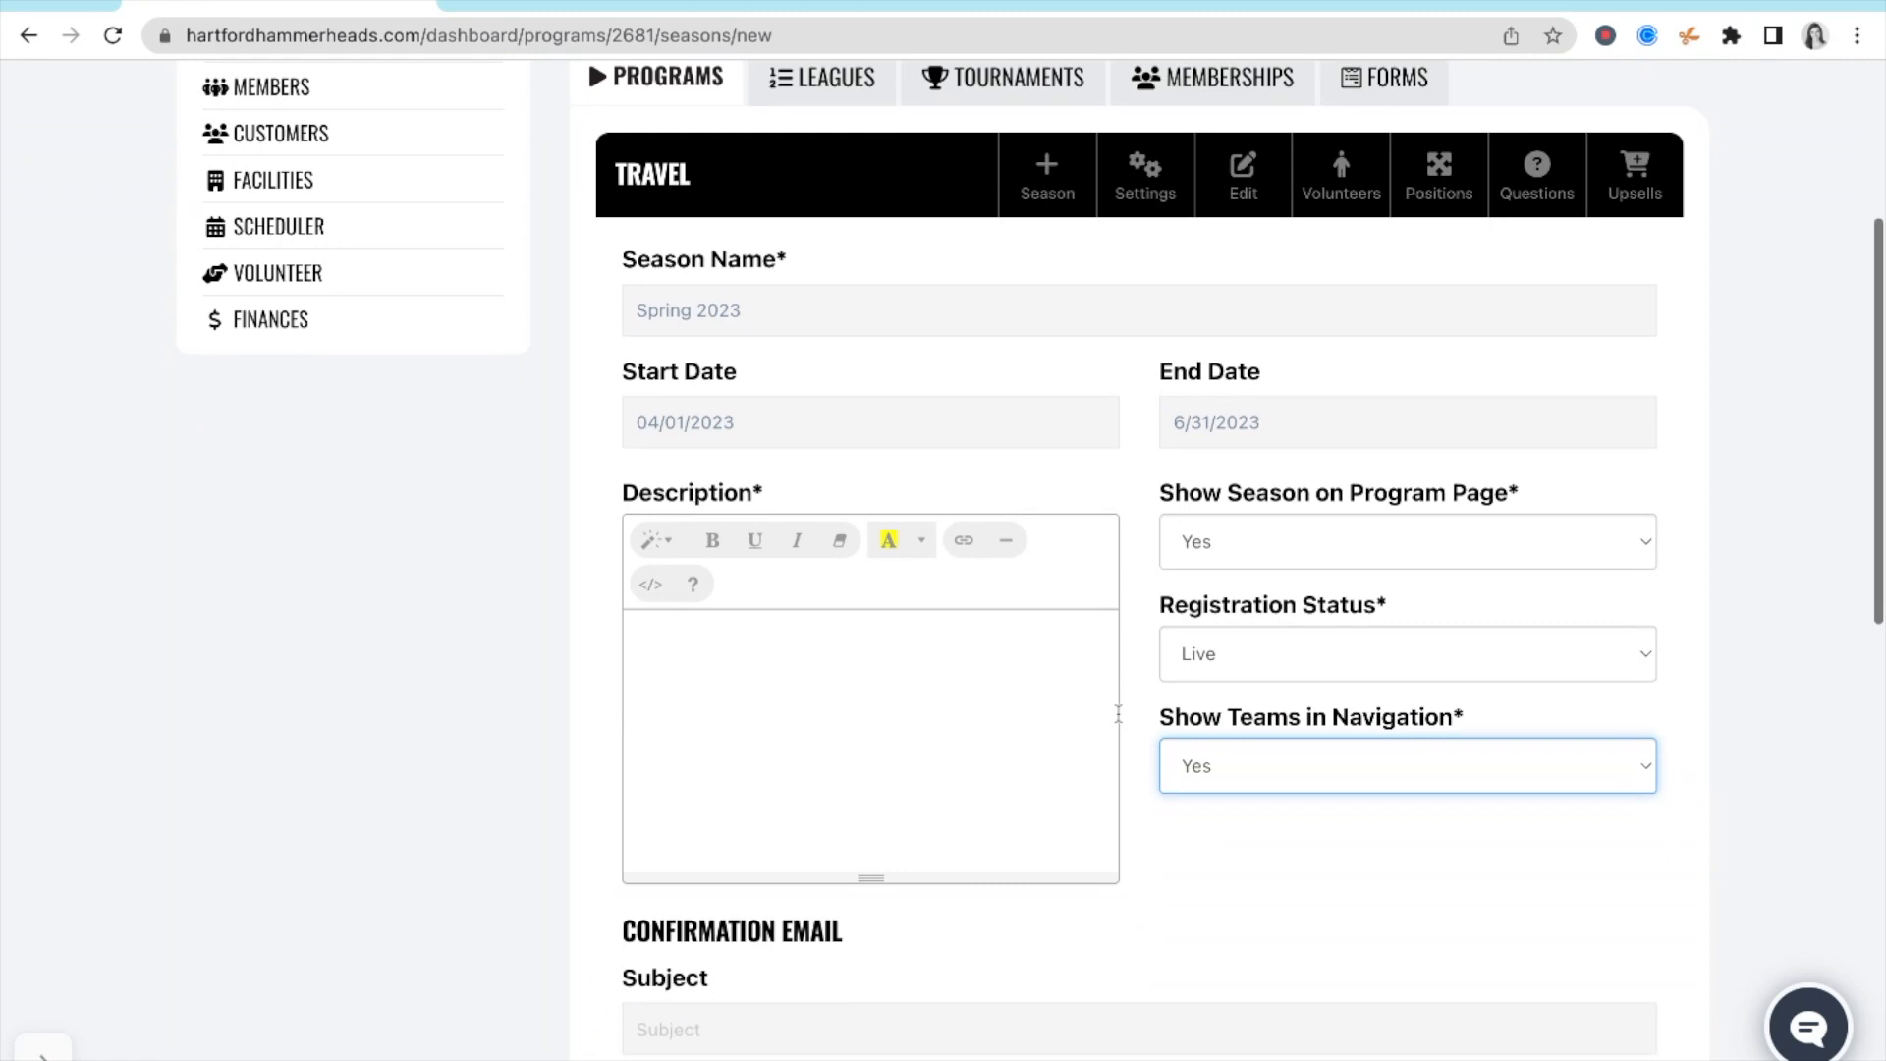
left_click(834, 657)
type("This is a descript")
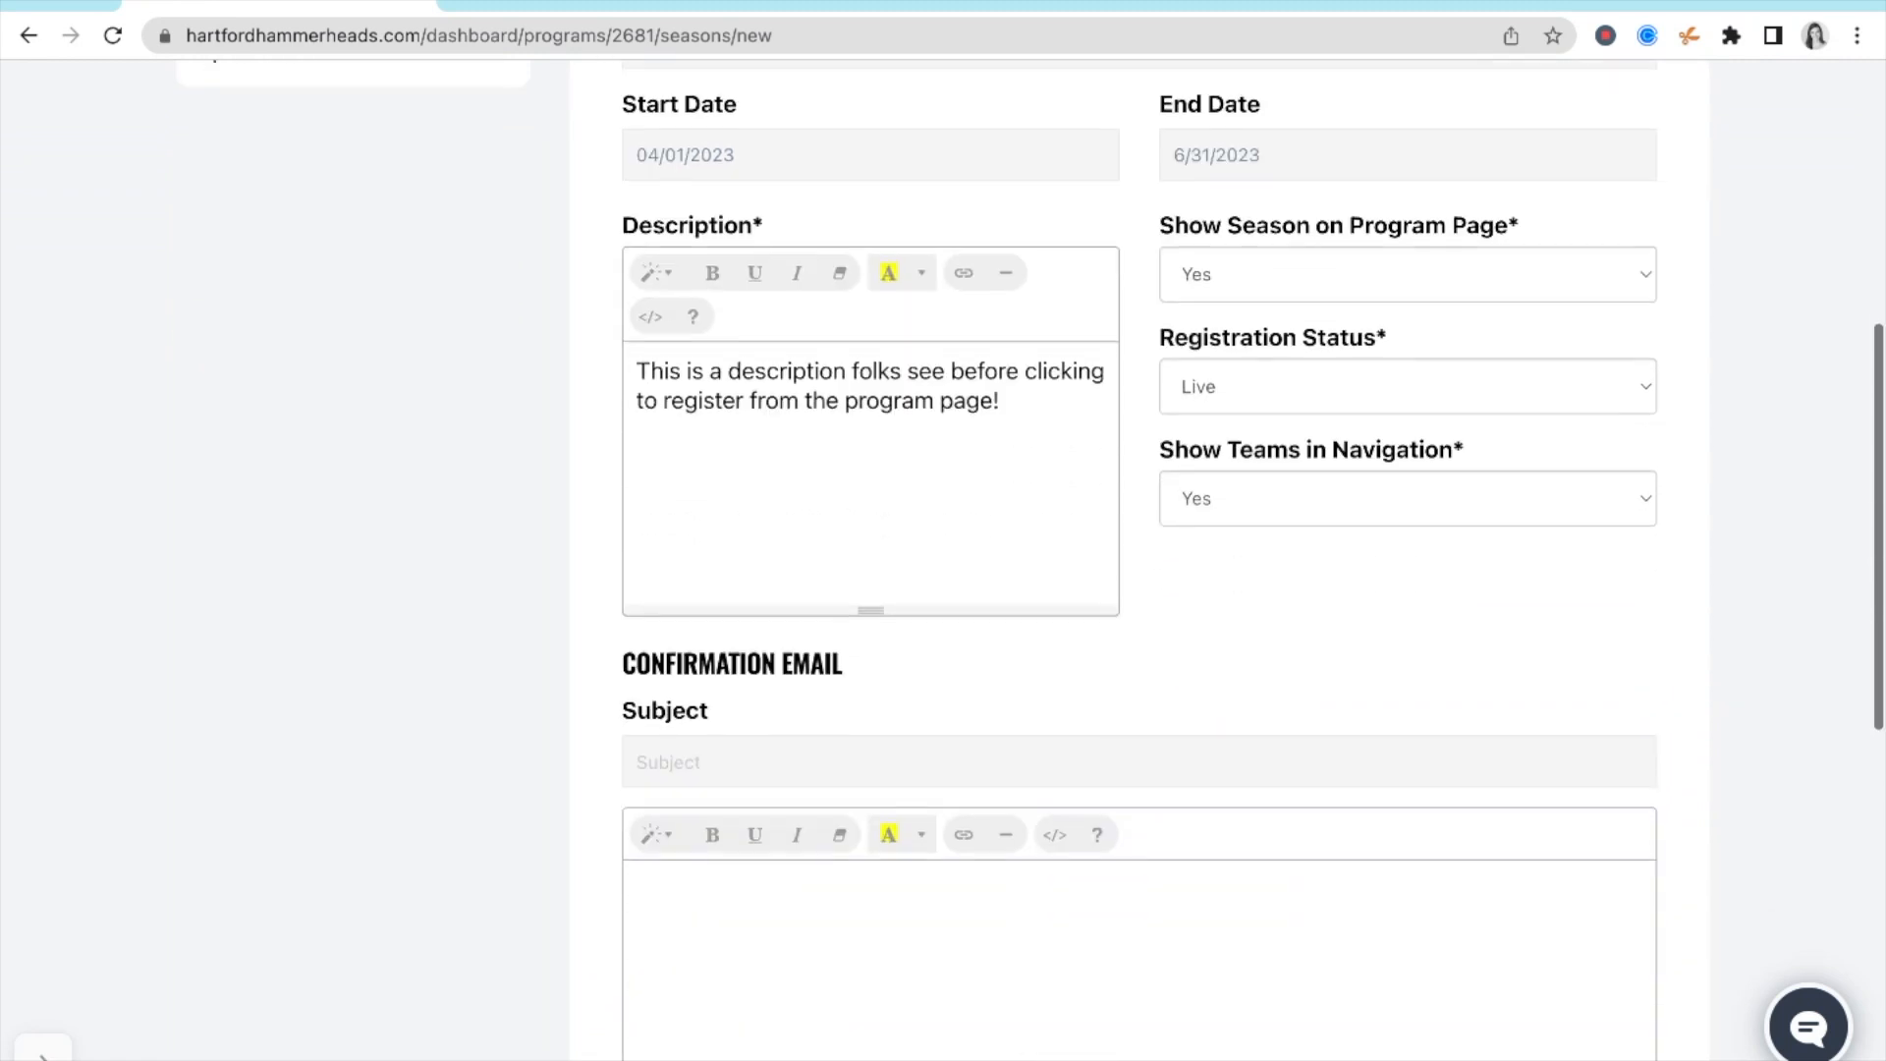
- Enter "Thank you!" as the subject of the season's confirmation email
scroll(816, 681, "down", 1)
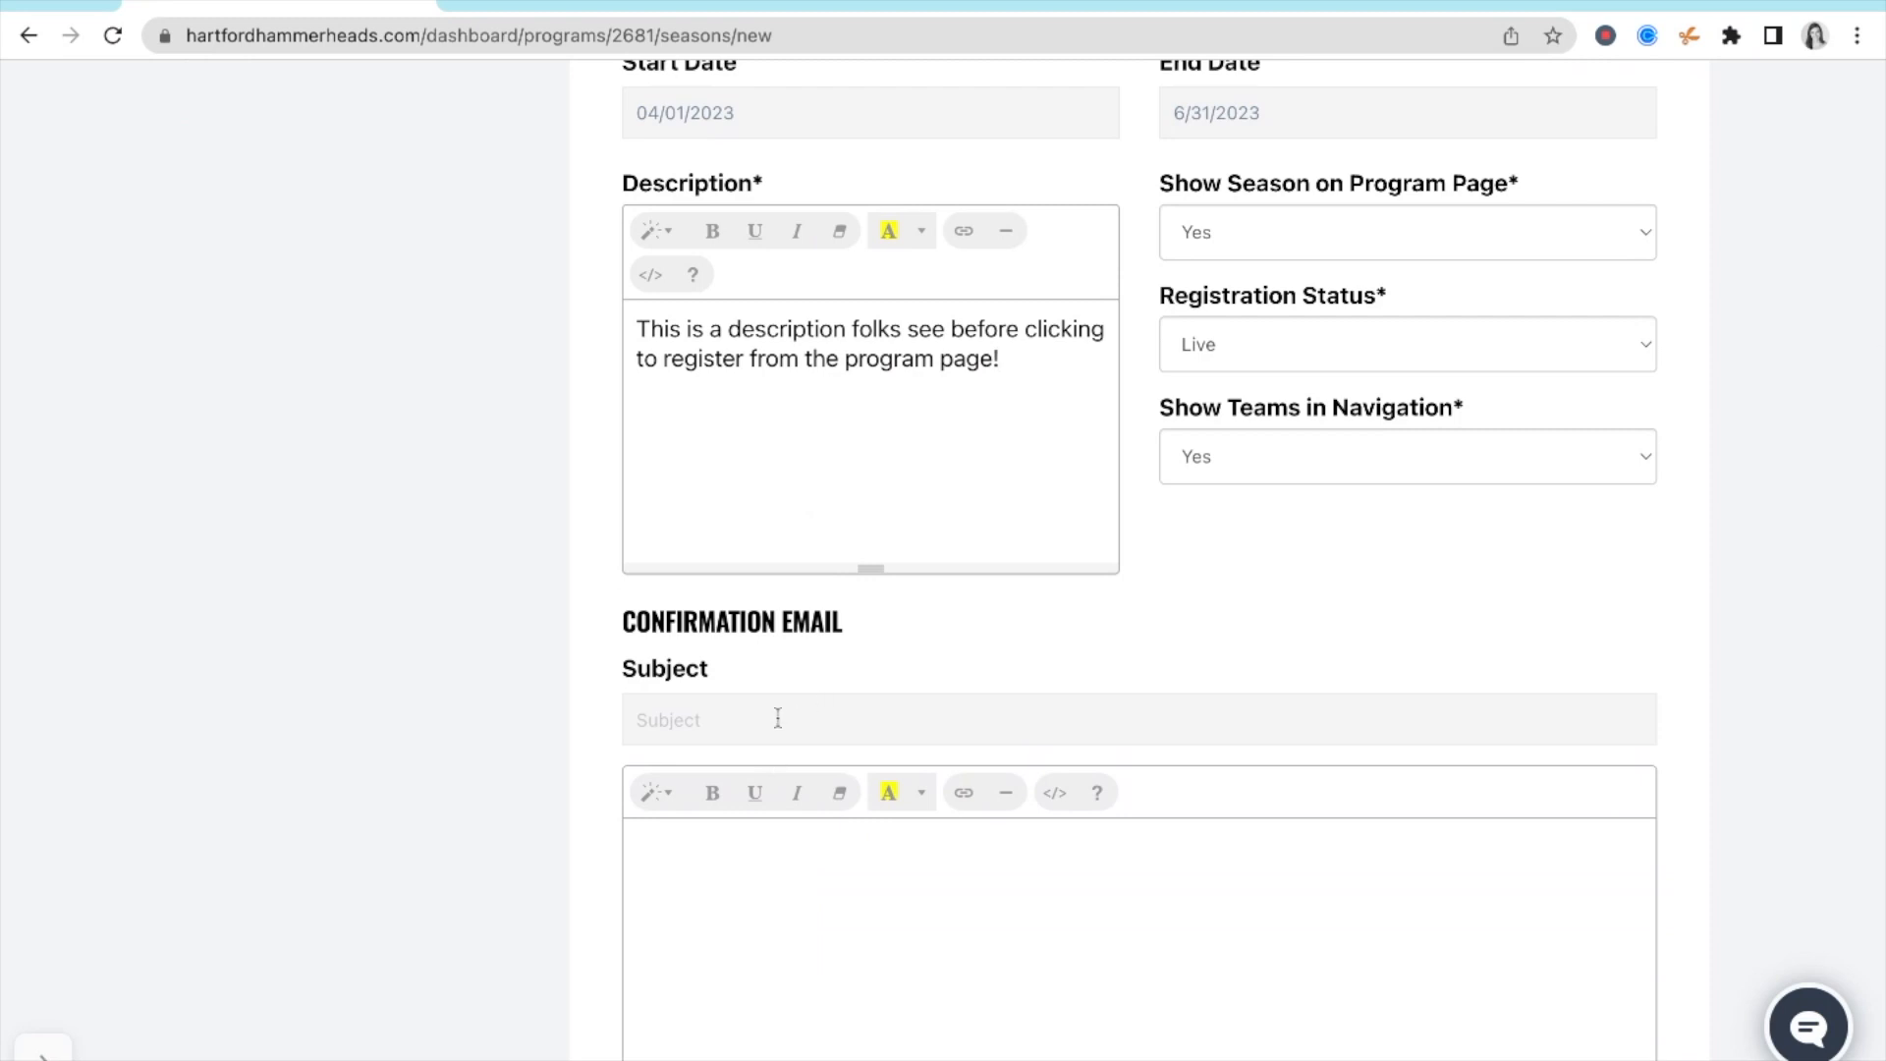
scroll(774, 716, "down", 1)
left_click(773, 654)
type("Thnk y")
key("BackSpace")
key("BackSpace")
key("BackSpace")
key("BackSpace")
type("nk you!")
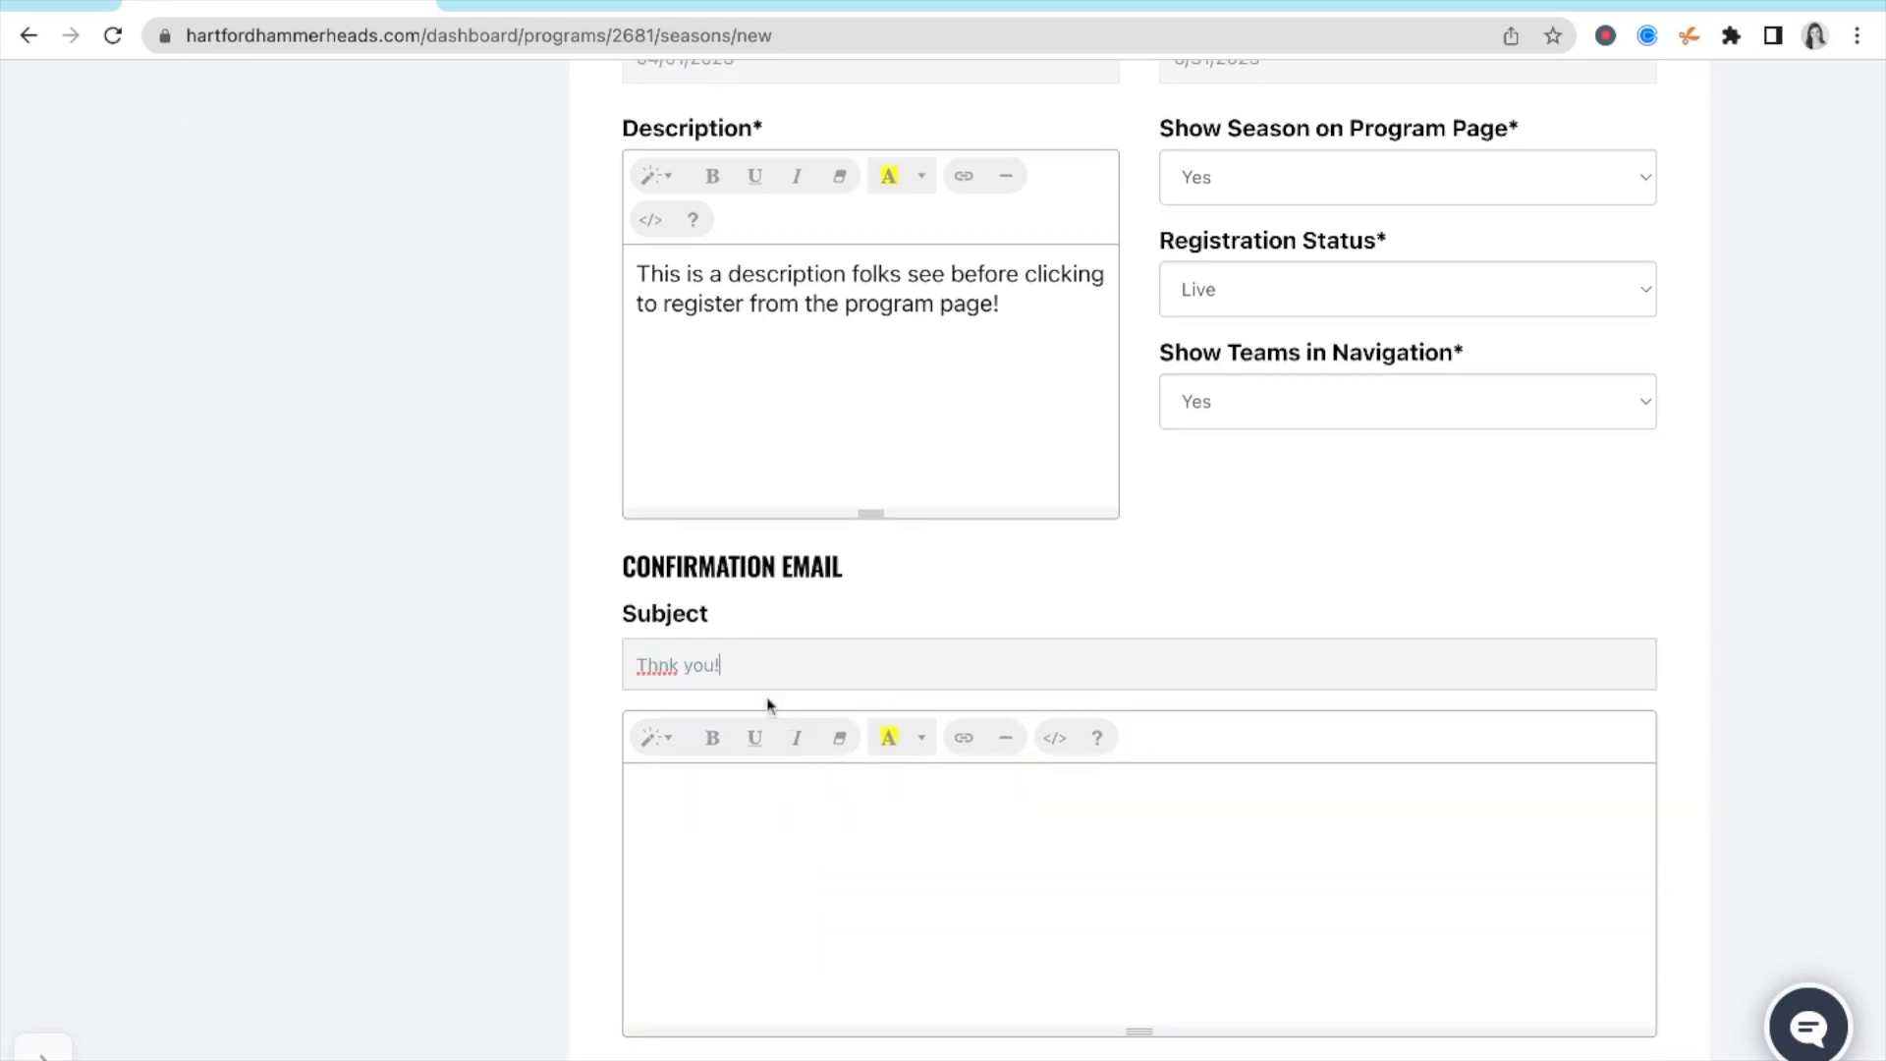
left_click(652, 667)
type("a")
- Write "See you on the first day of practice..." as the confirmation email body and save the season
left_click(681, 816)
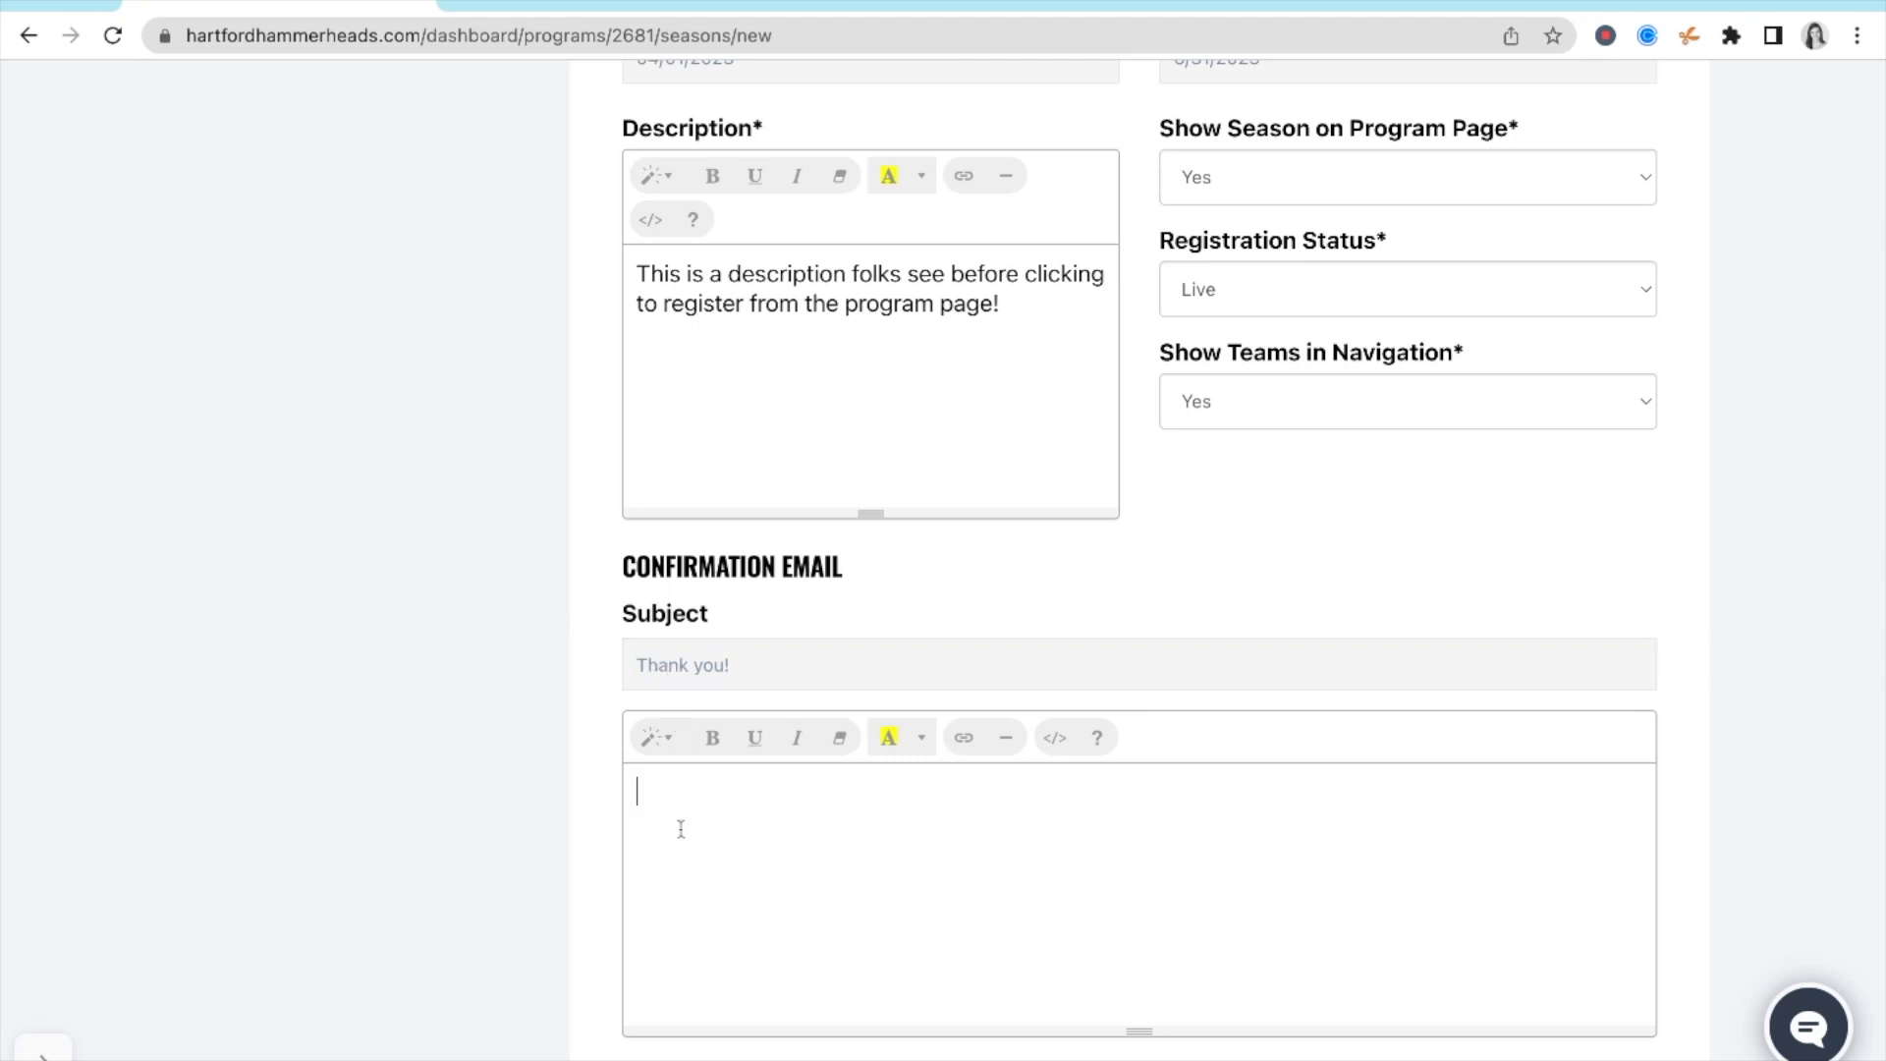
type("See you on the first day of practice...")
scroll(681, 828, "down", 3)
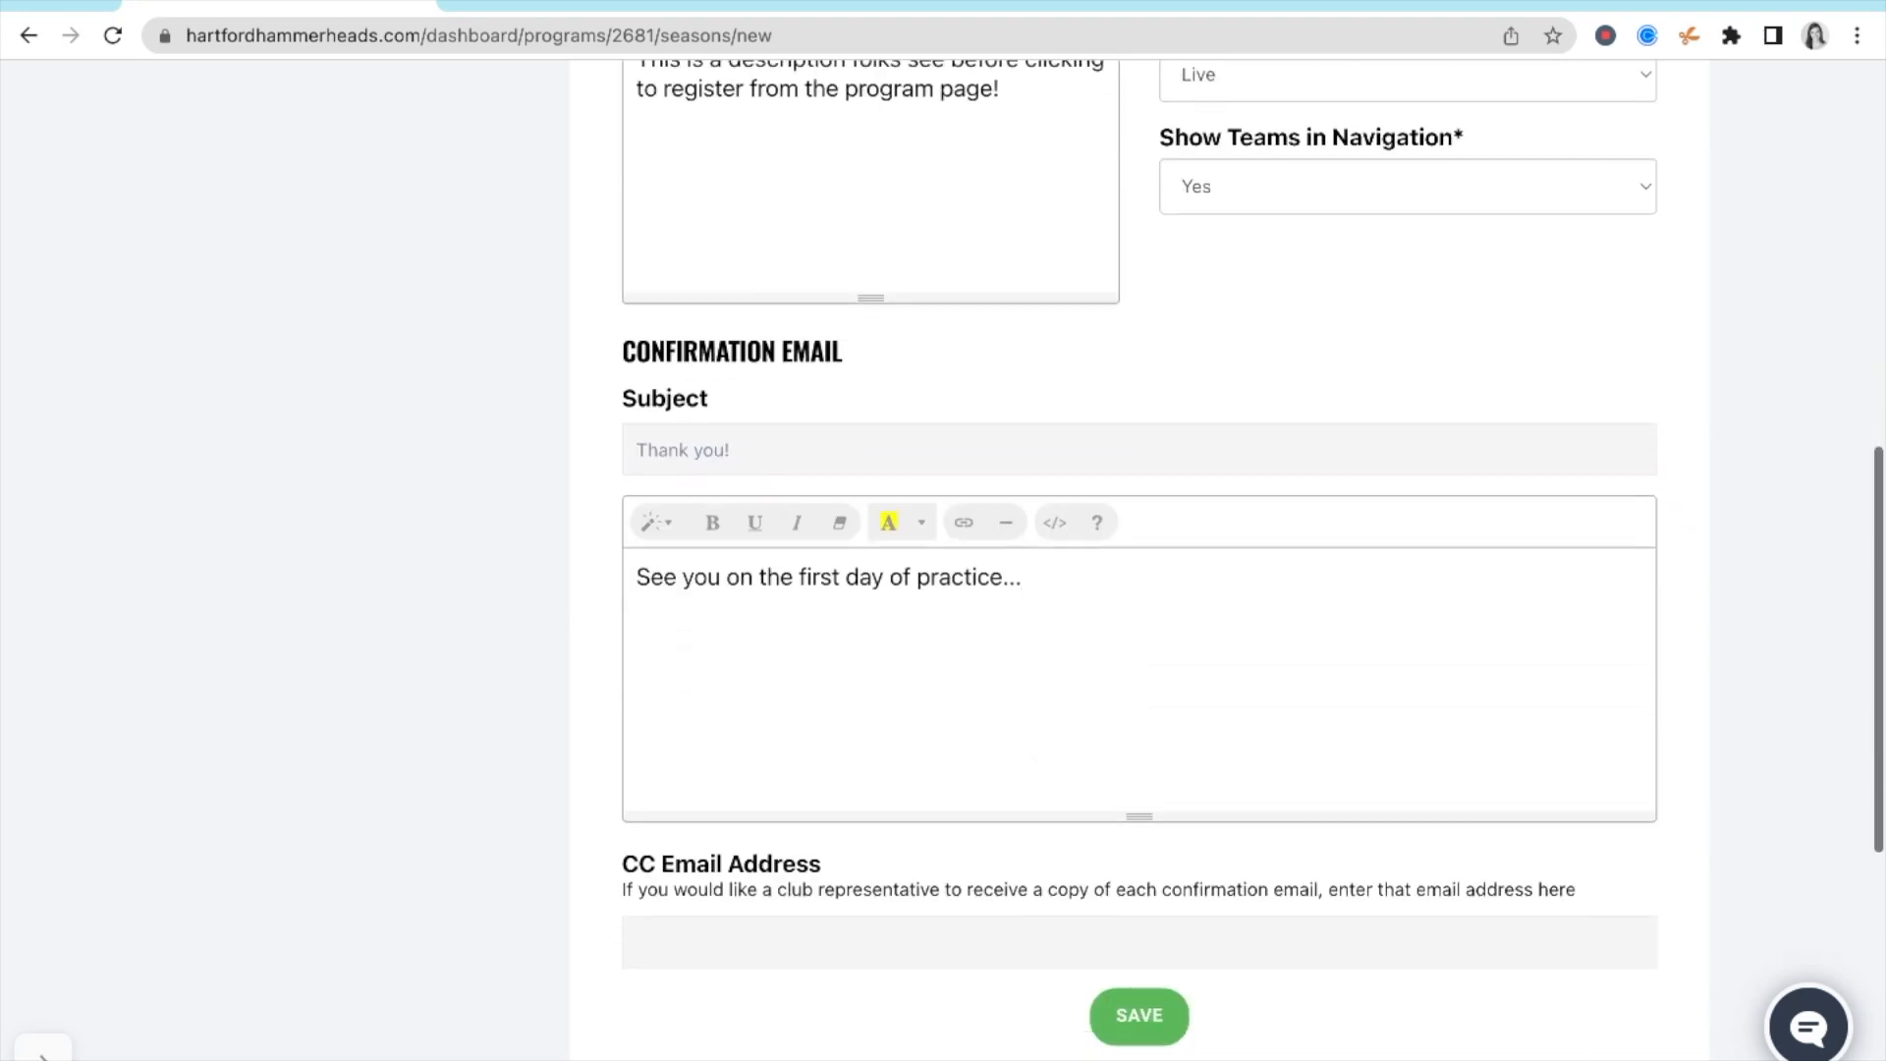
left_click(676, 943)
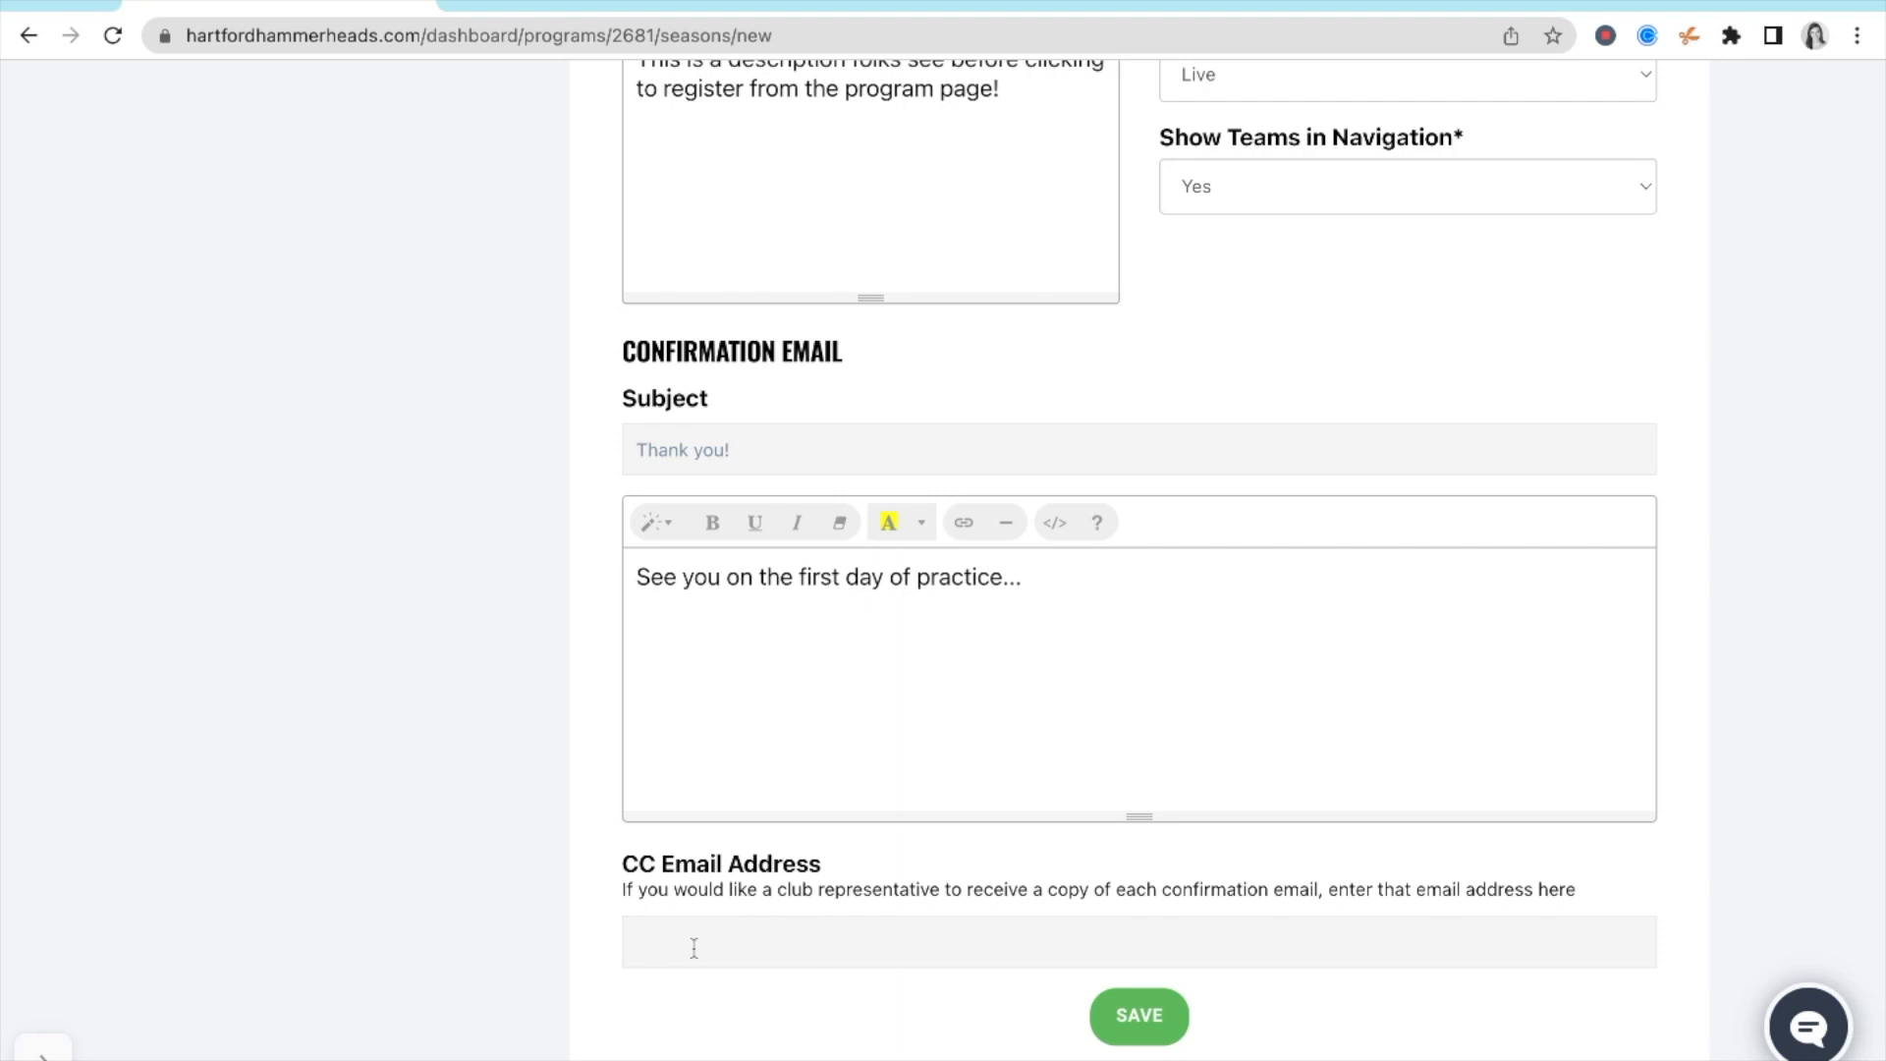
scroll(694, 949, "down", 1)
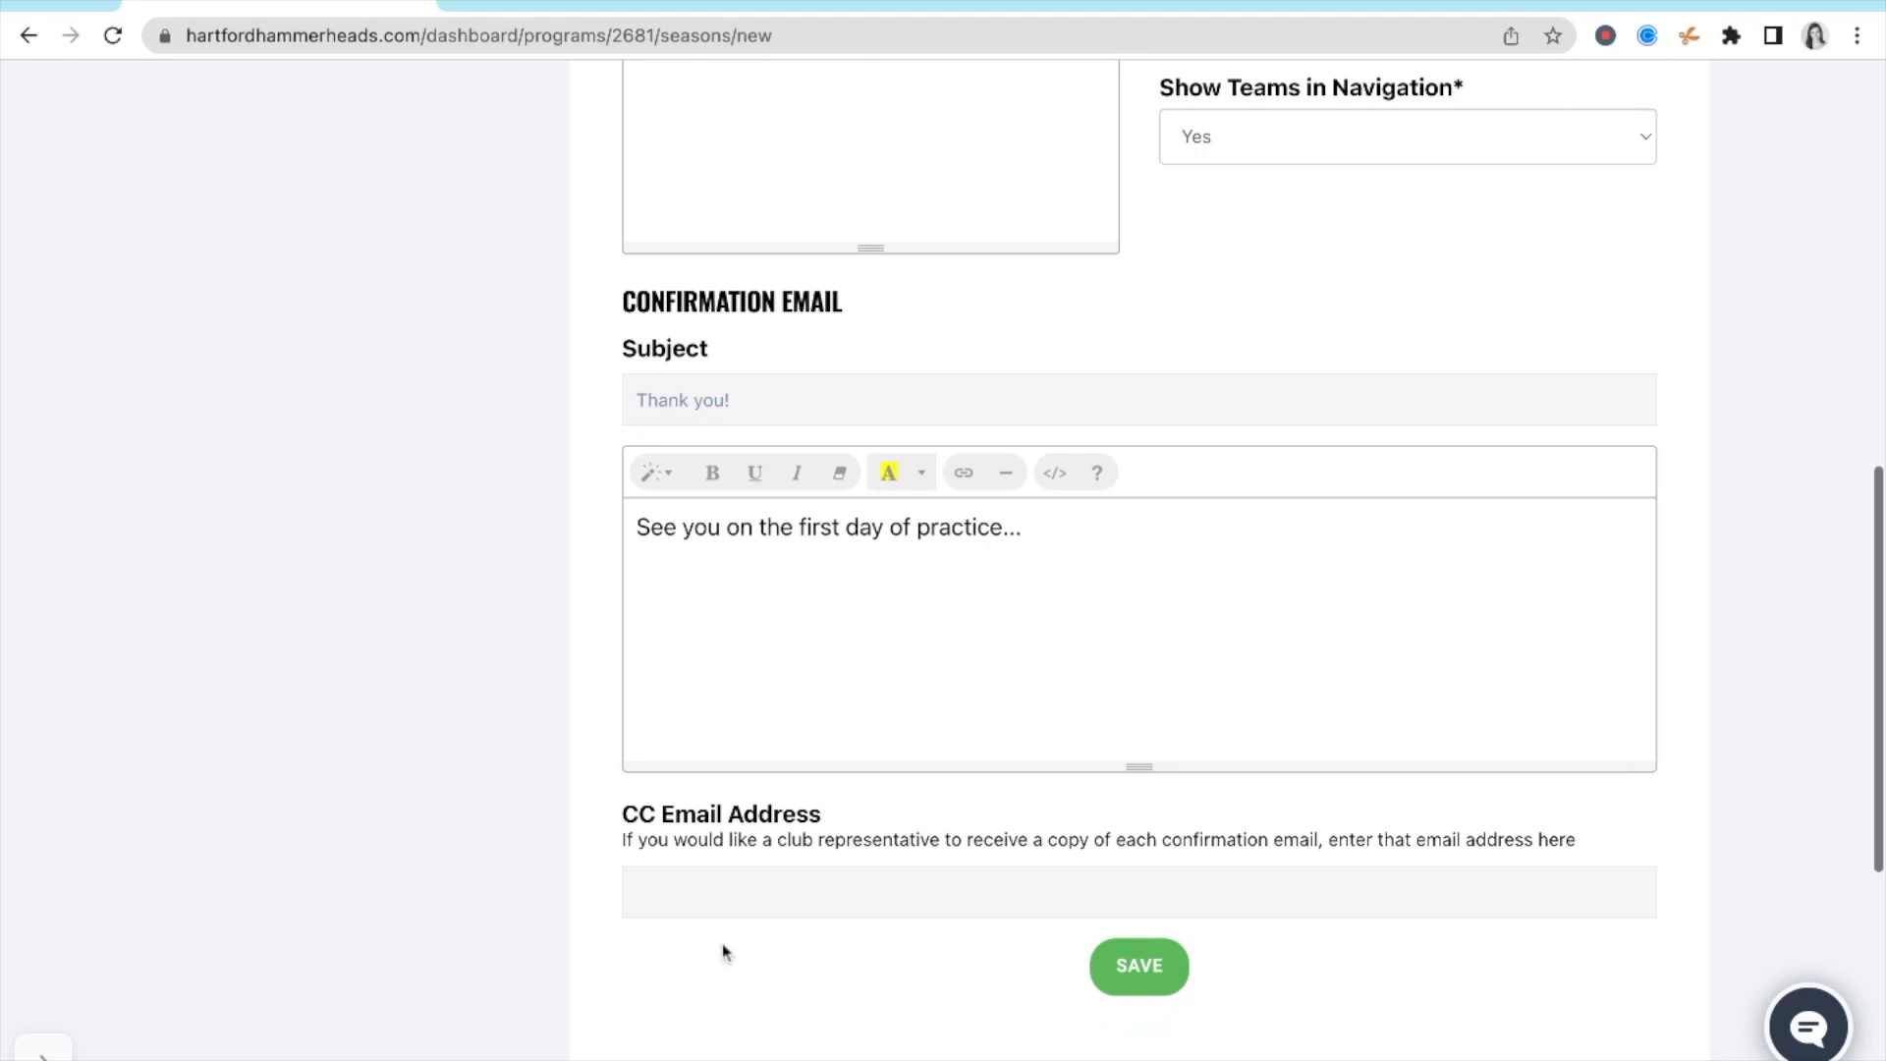
left_click(1139, 970)
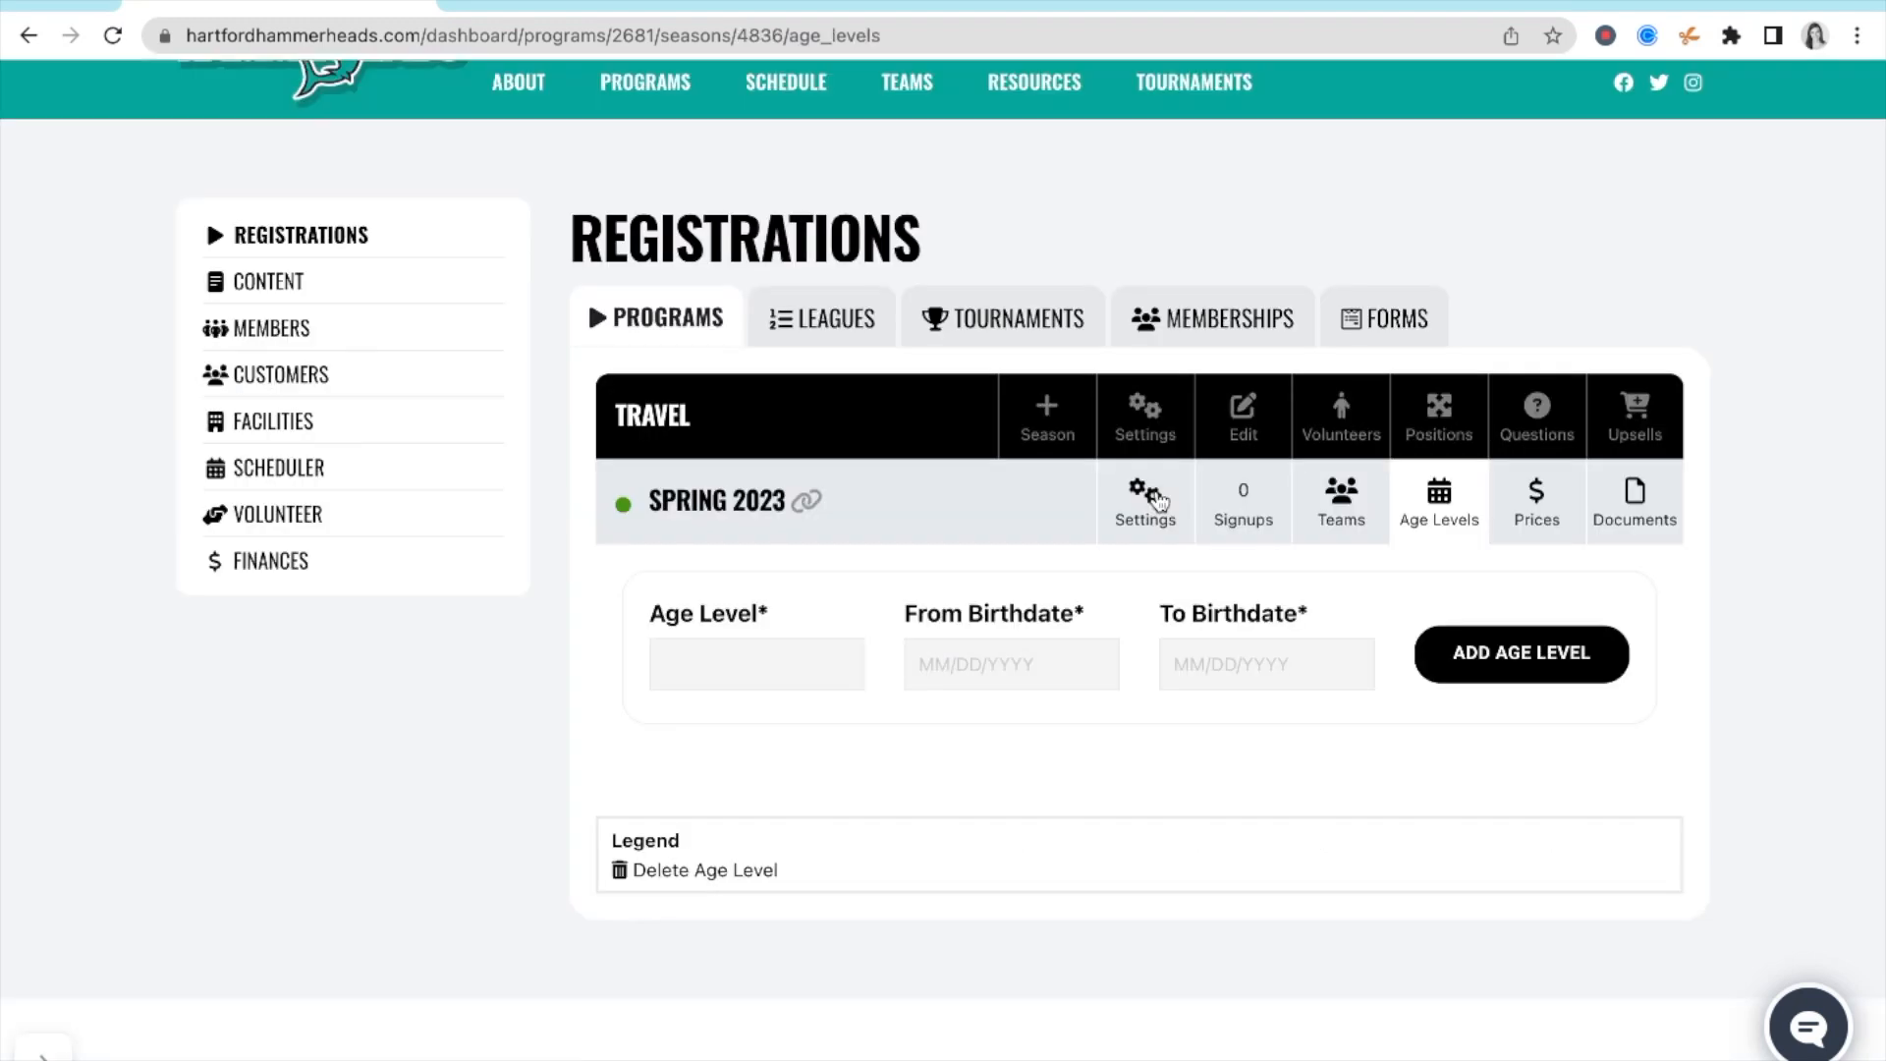
- Open the Spring 2023 season's settings and review its dates, description, visibility options and confirmation email
left_click(1155, 499)
scroll(1149, 721, "down", 2)
scroll(1150, 717, "down", 3)
scroll(1281, 731, "down", 3)
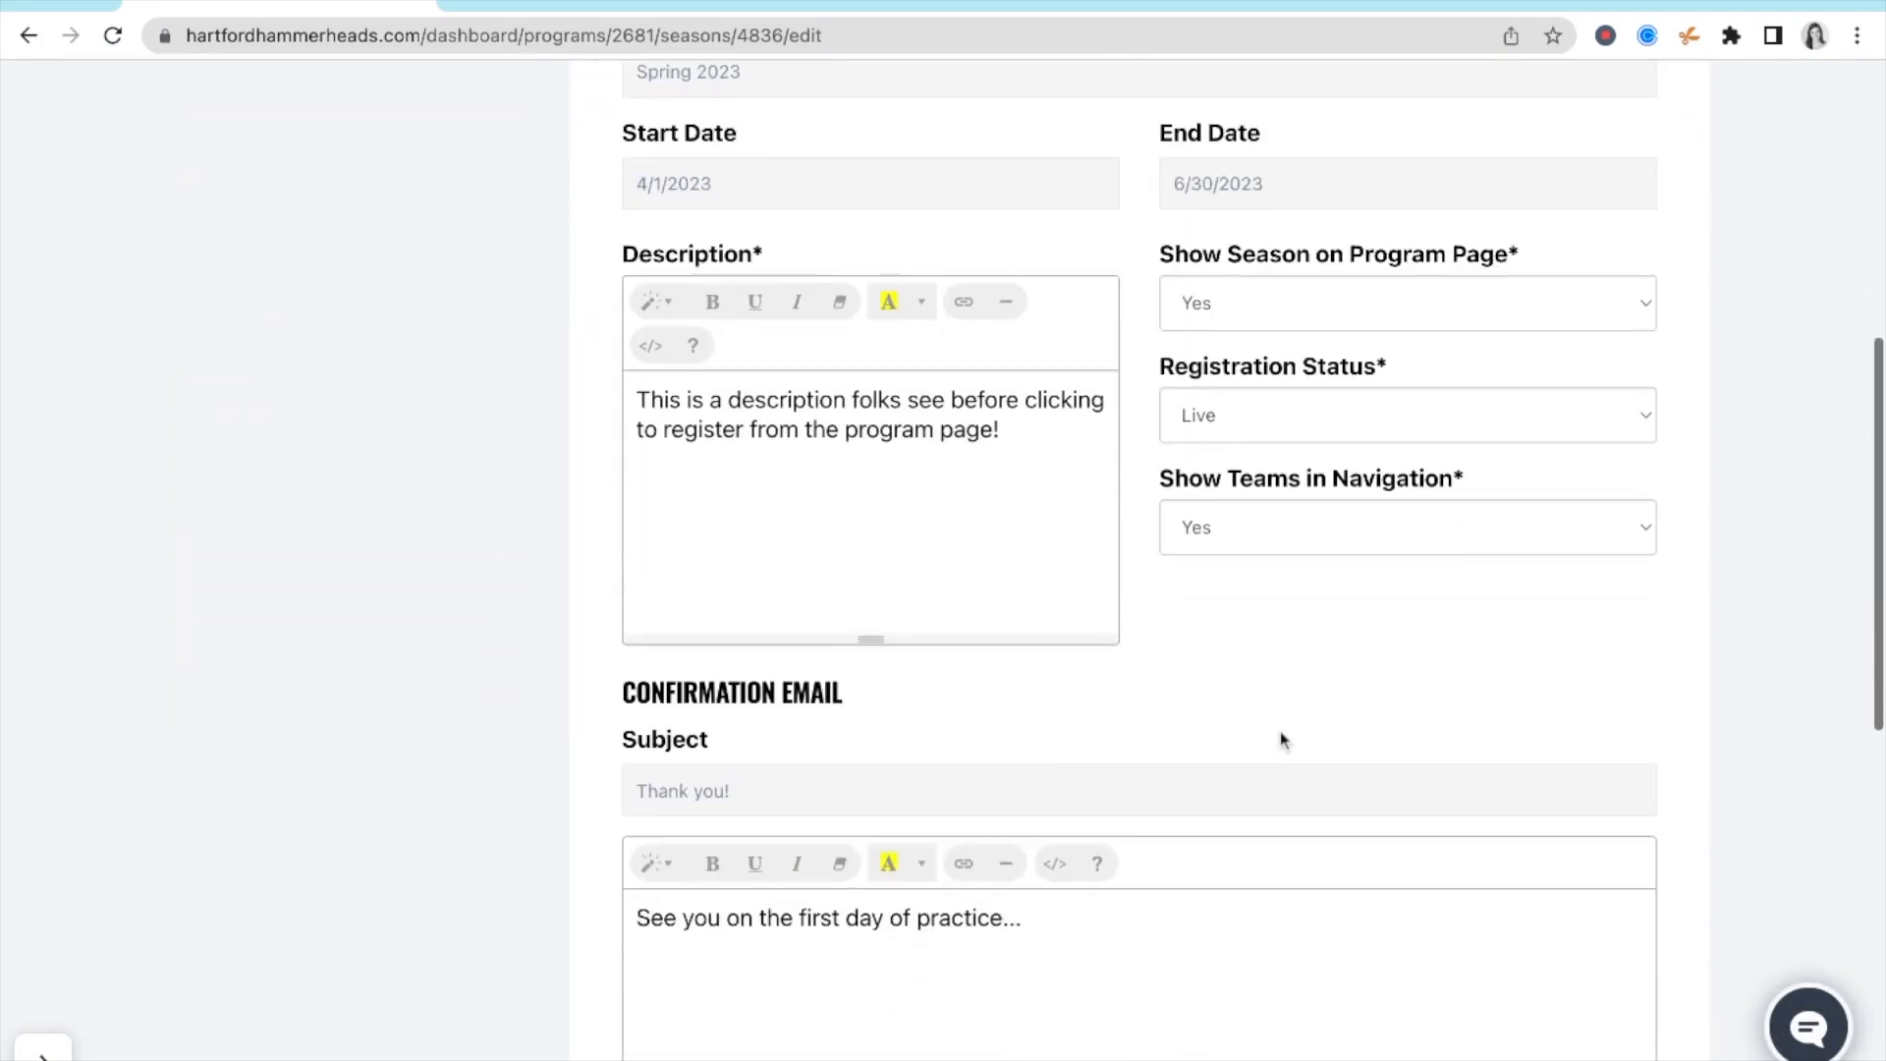
scroll(1226, 967, "up", 3)
scroll(1226, 967, "up", 3)
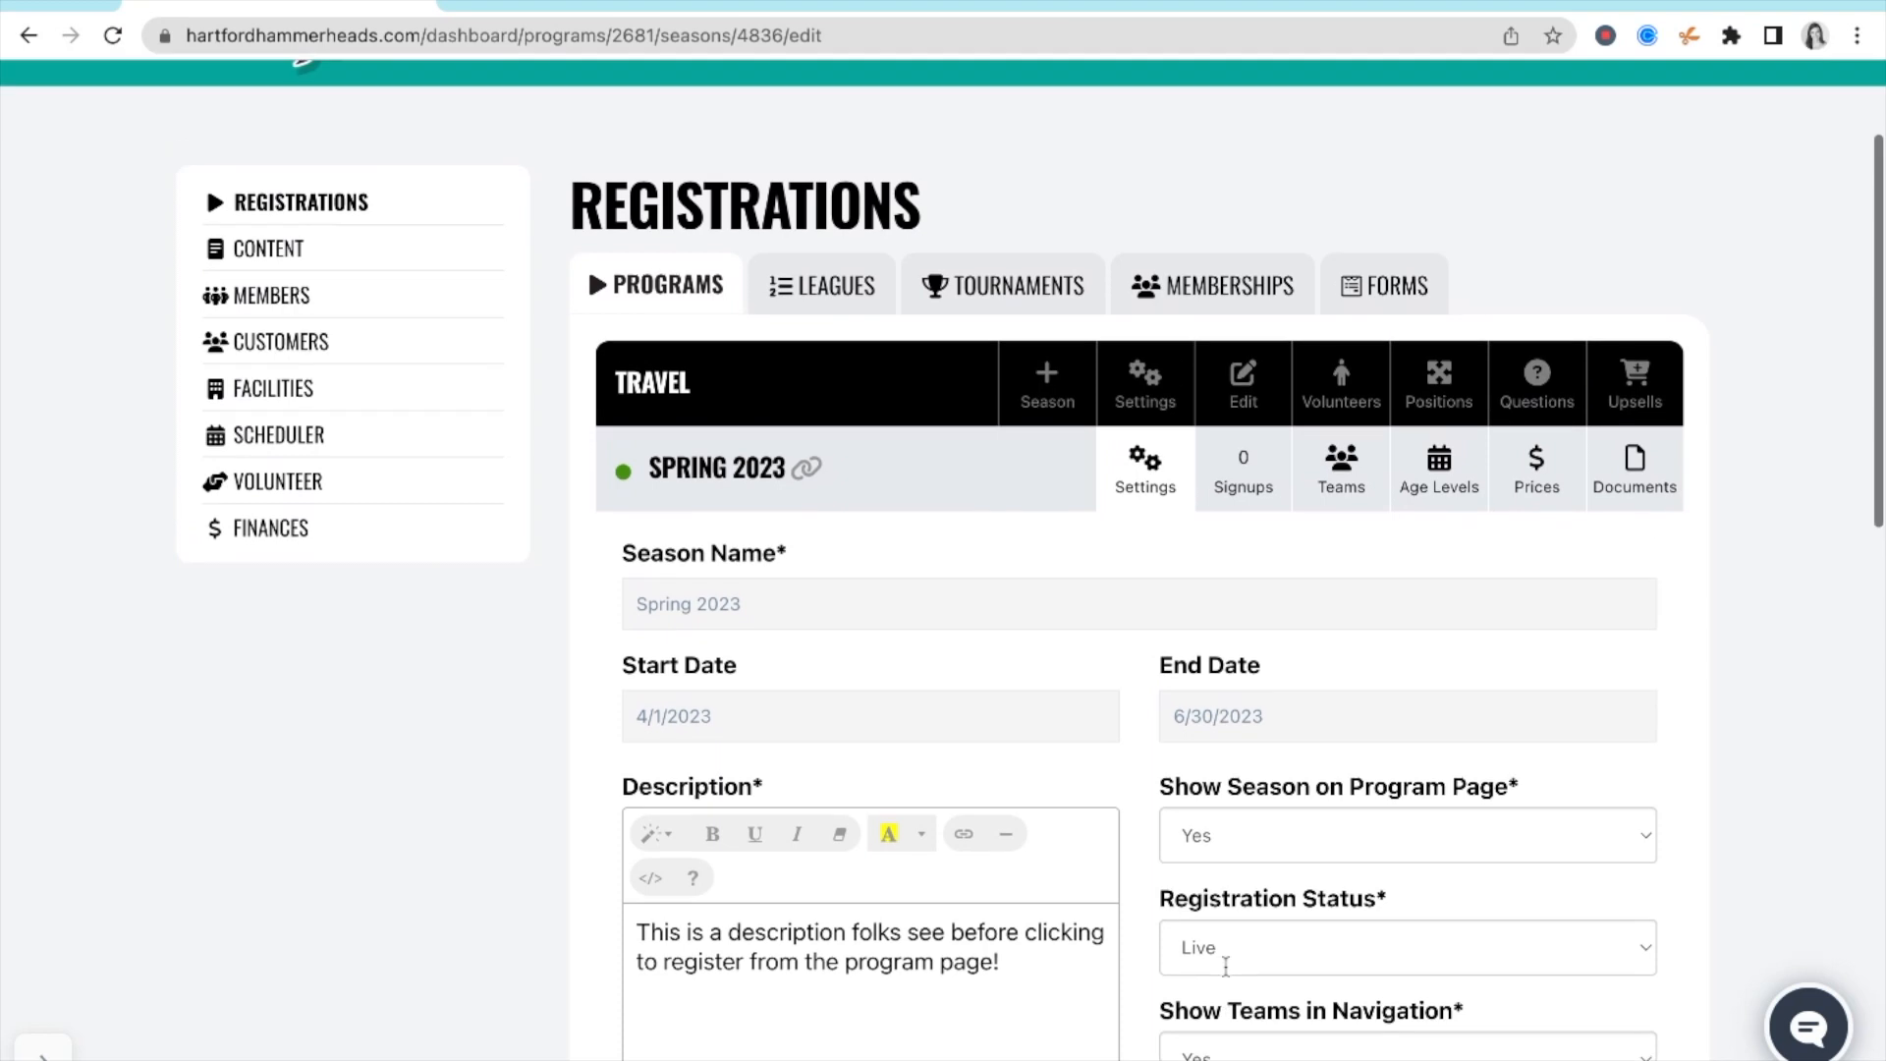
- Add an 8U age level to the Spring 2023 season for birthdates from 1/1/2015 to 12/31/2017
left_click(1437, 553)
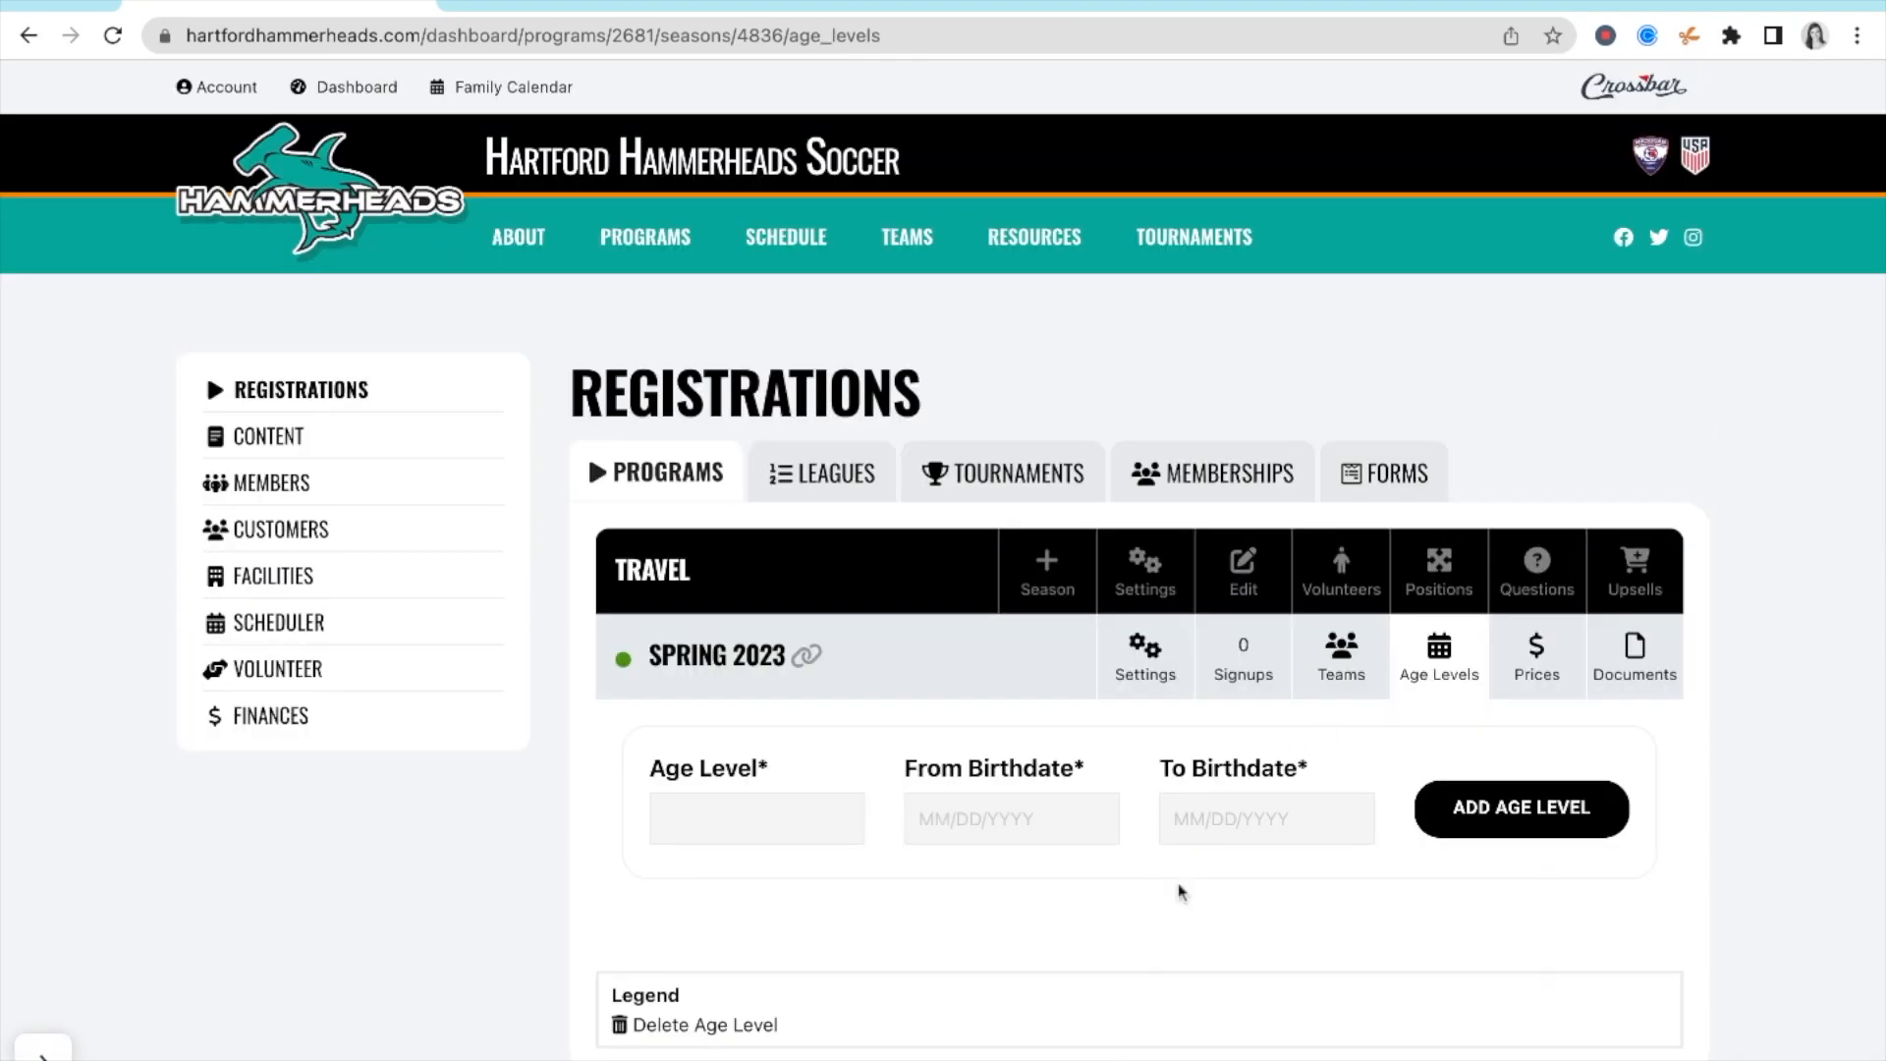
scroll(1167, 913, "down", 1)
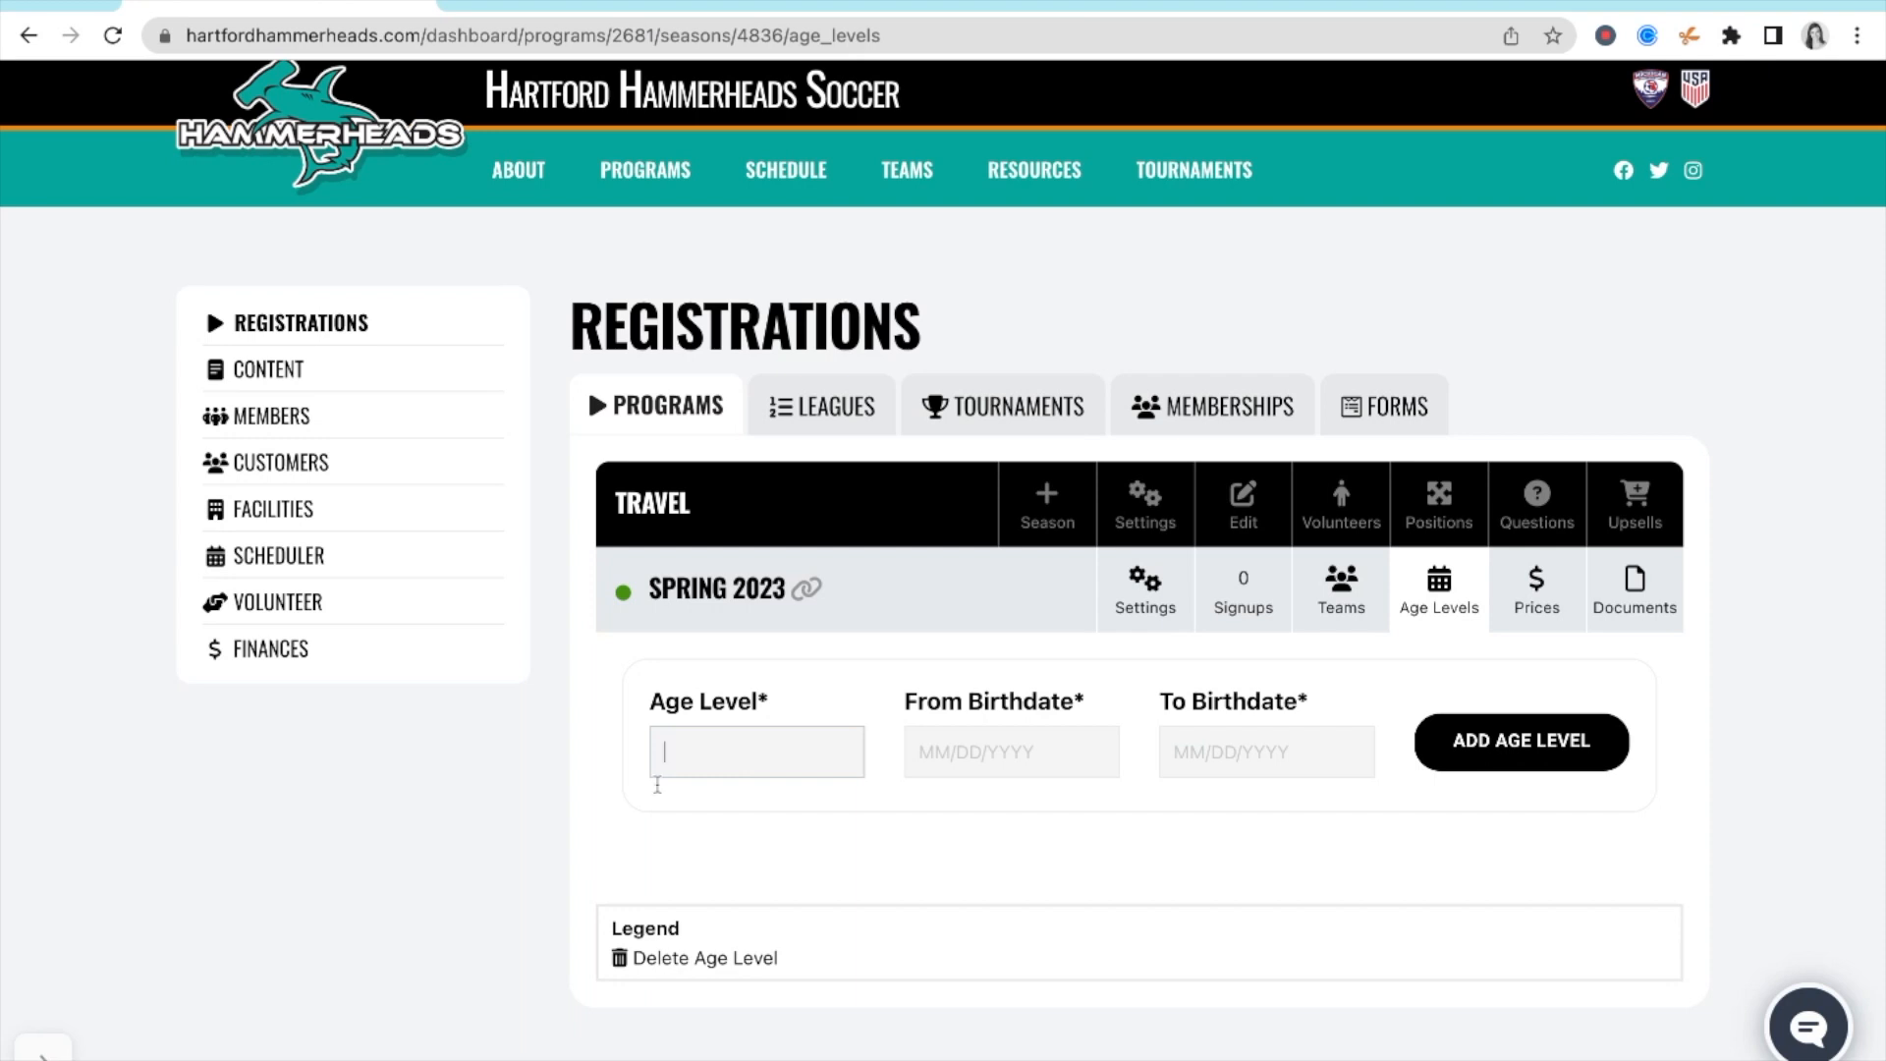
type("8U")
key("Tab")
type("1/01/20")
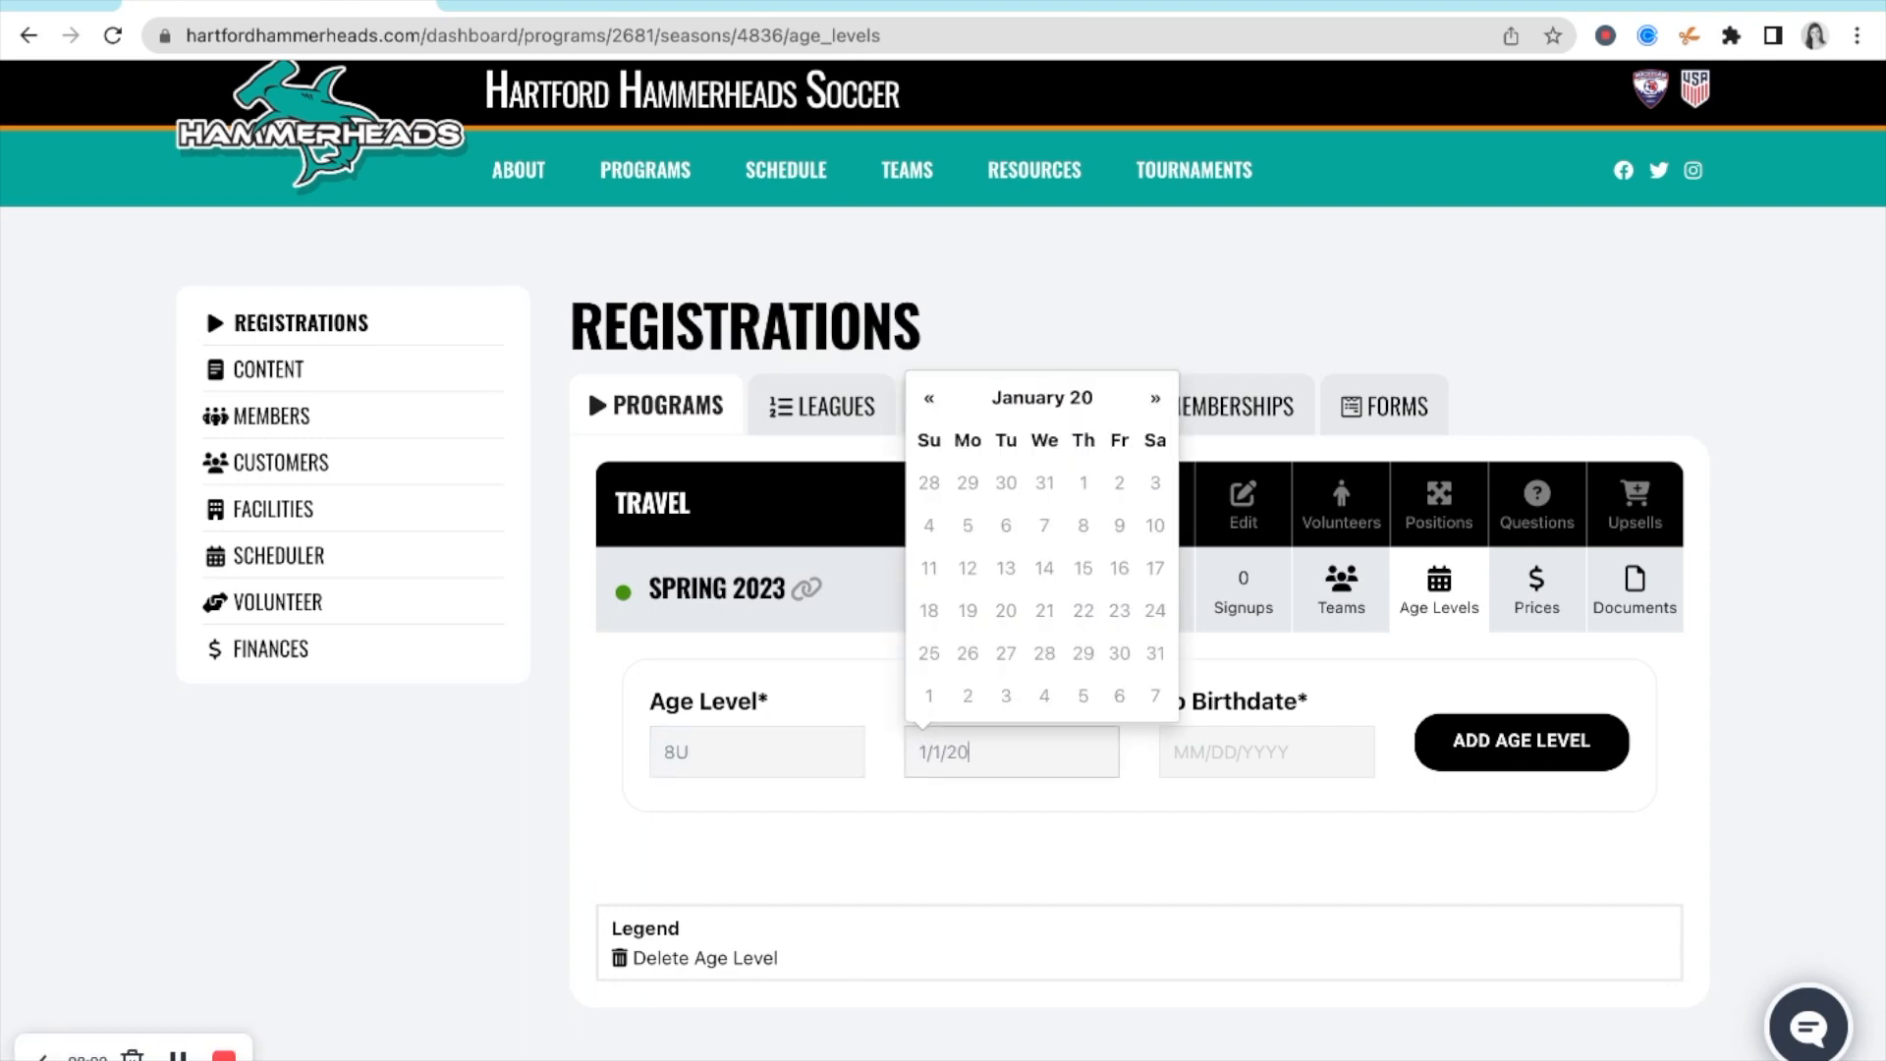
type("15")
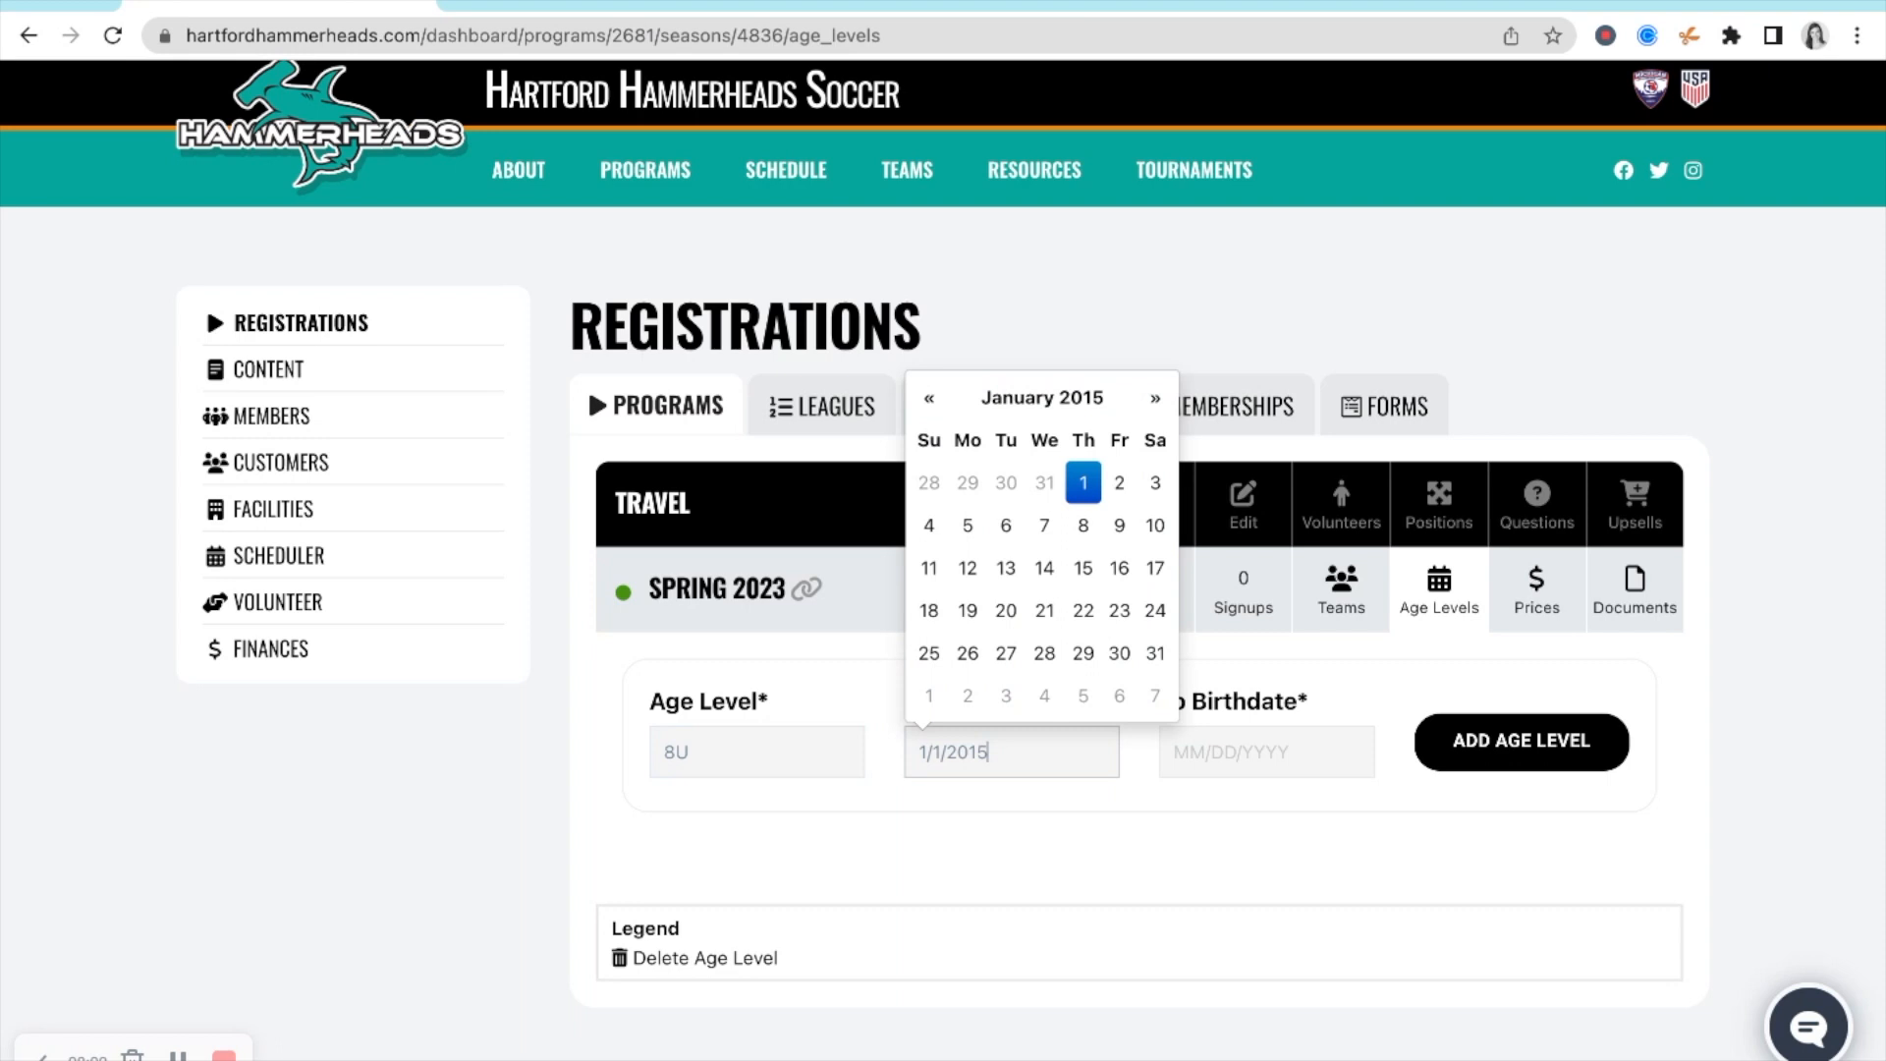
key("Tab")
type("12/31/201")
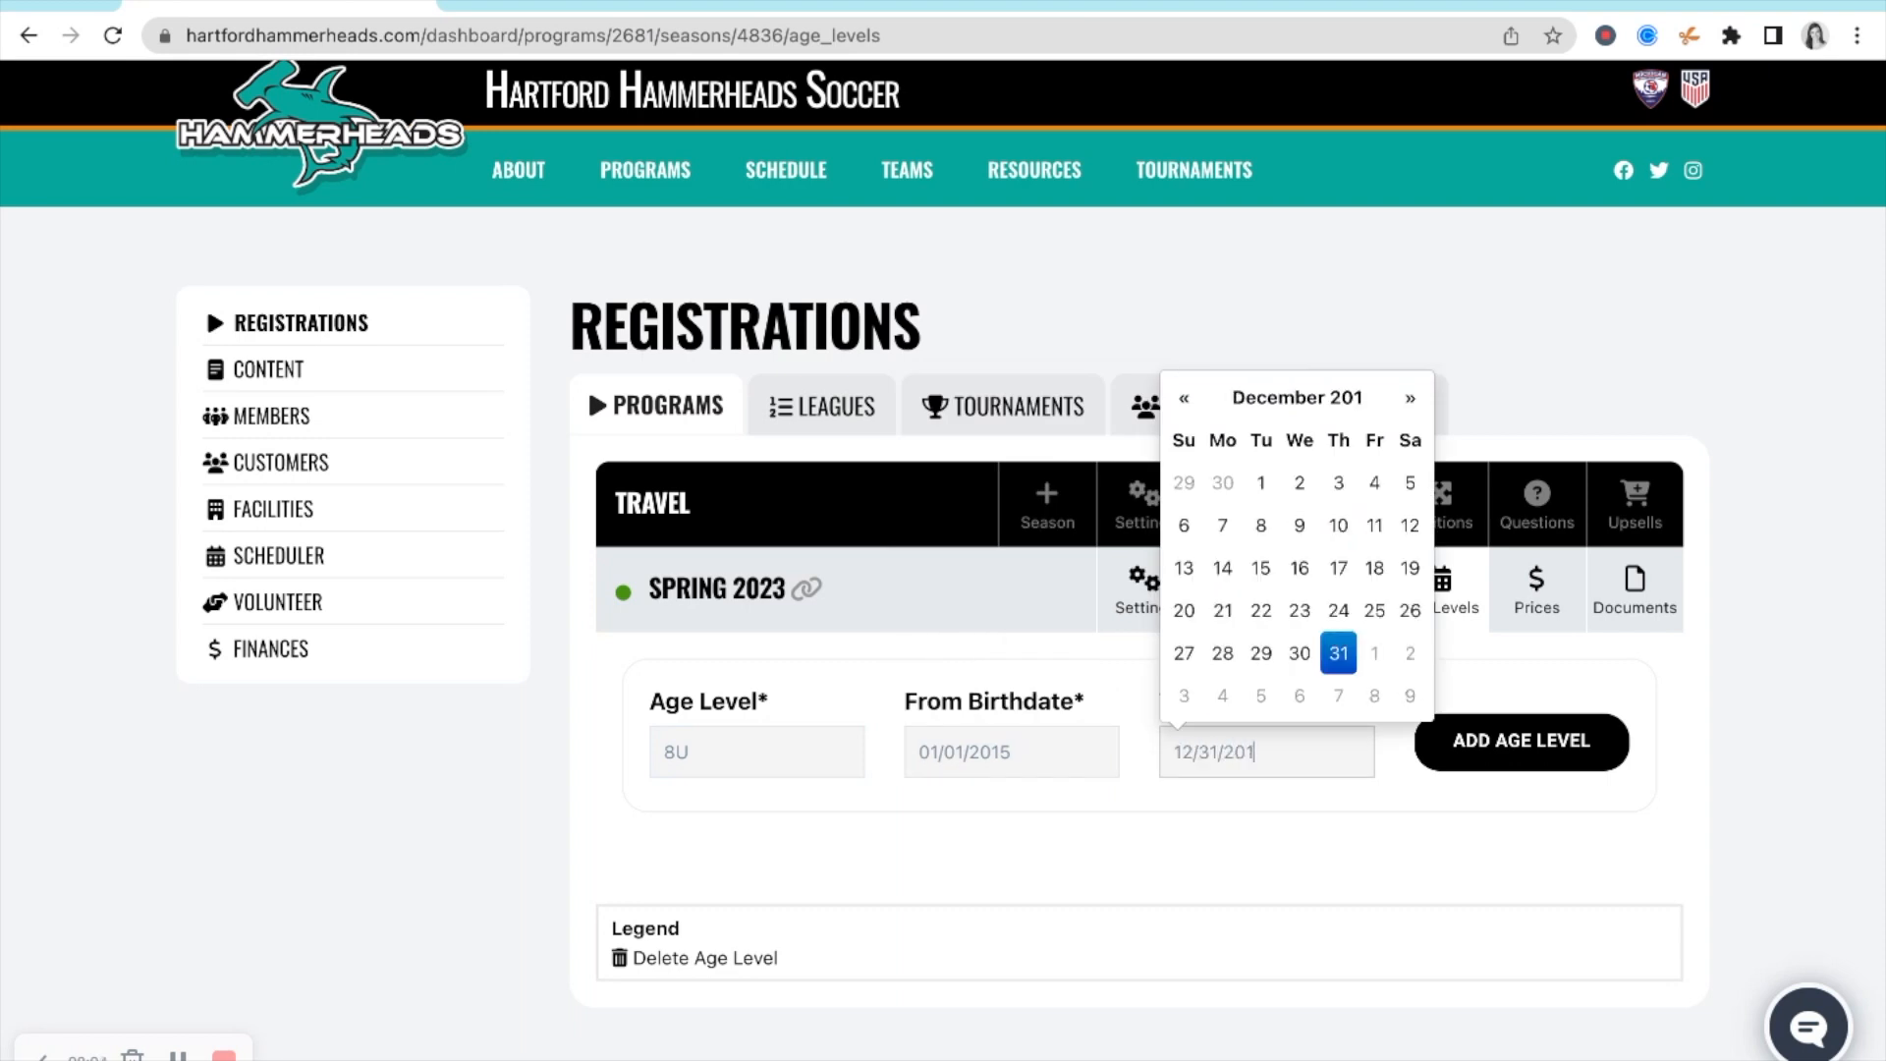
type("7")
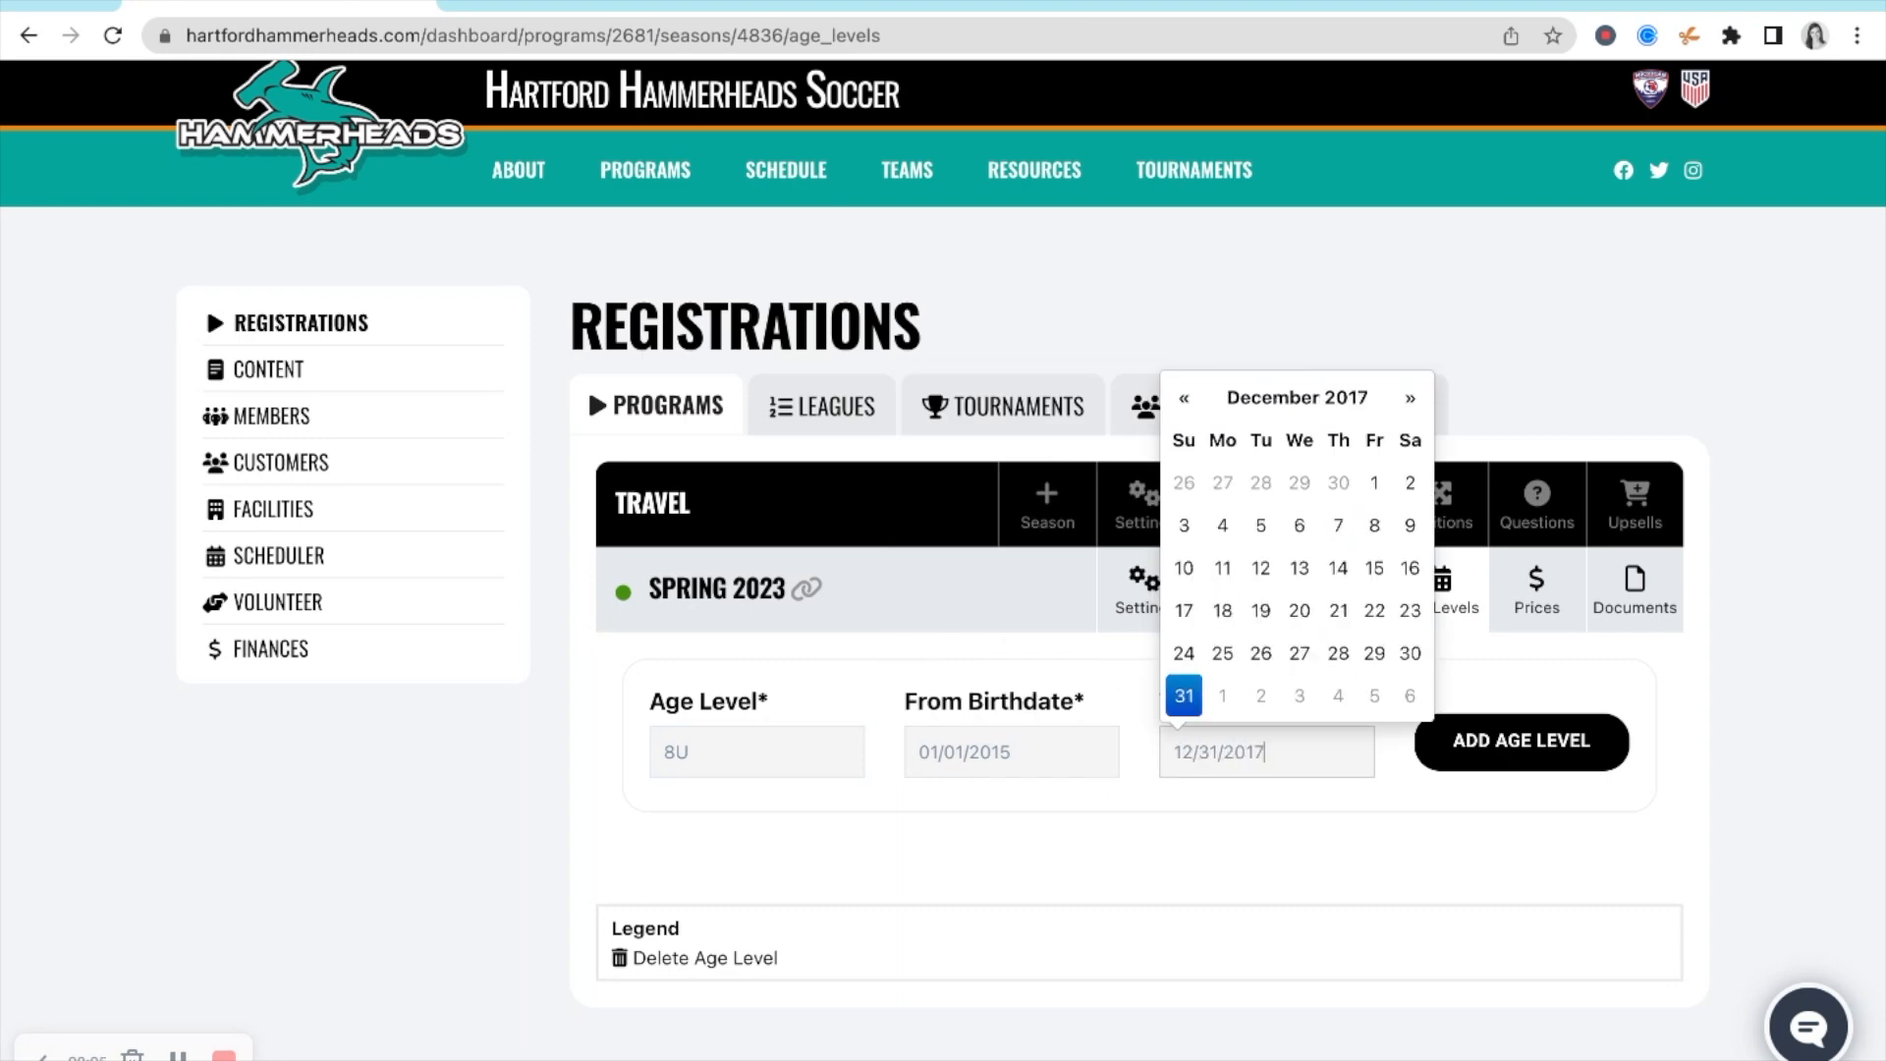
left_click(722, 847)
left_click(1579, 749)
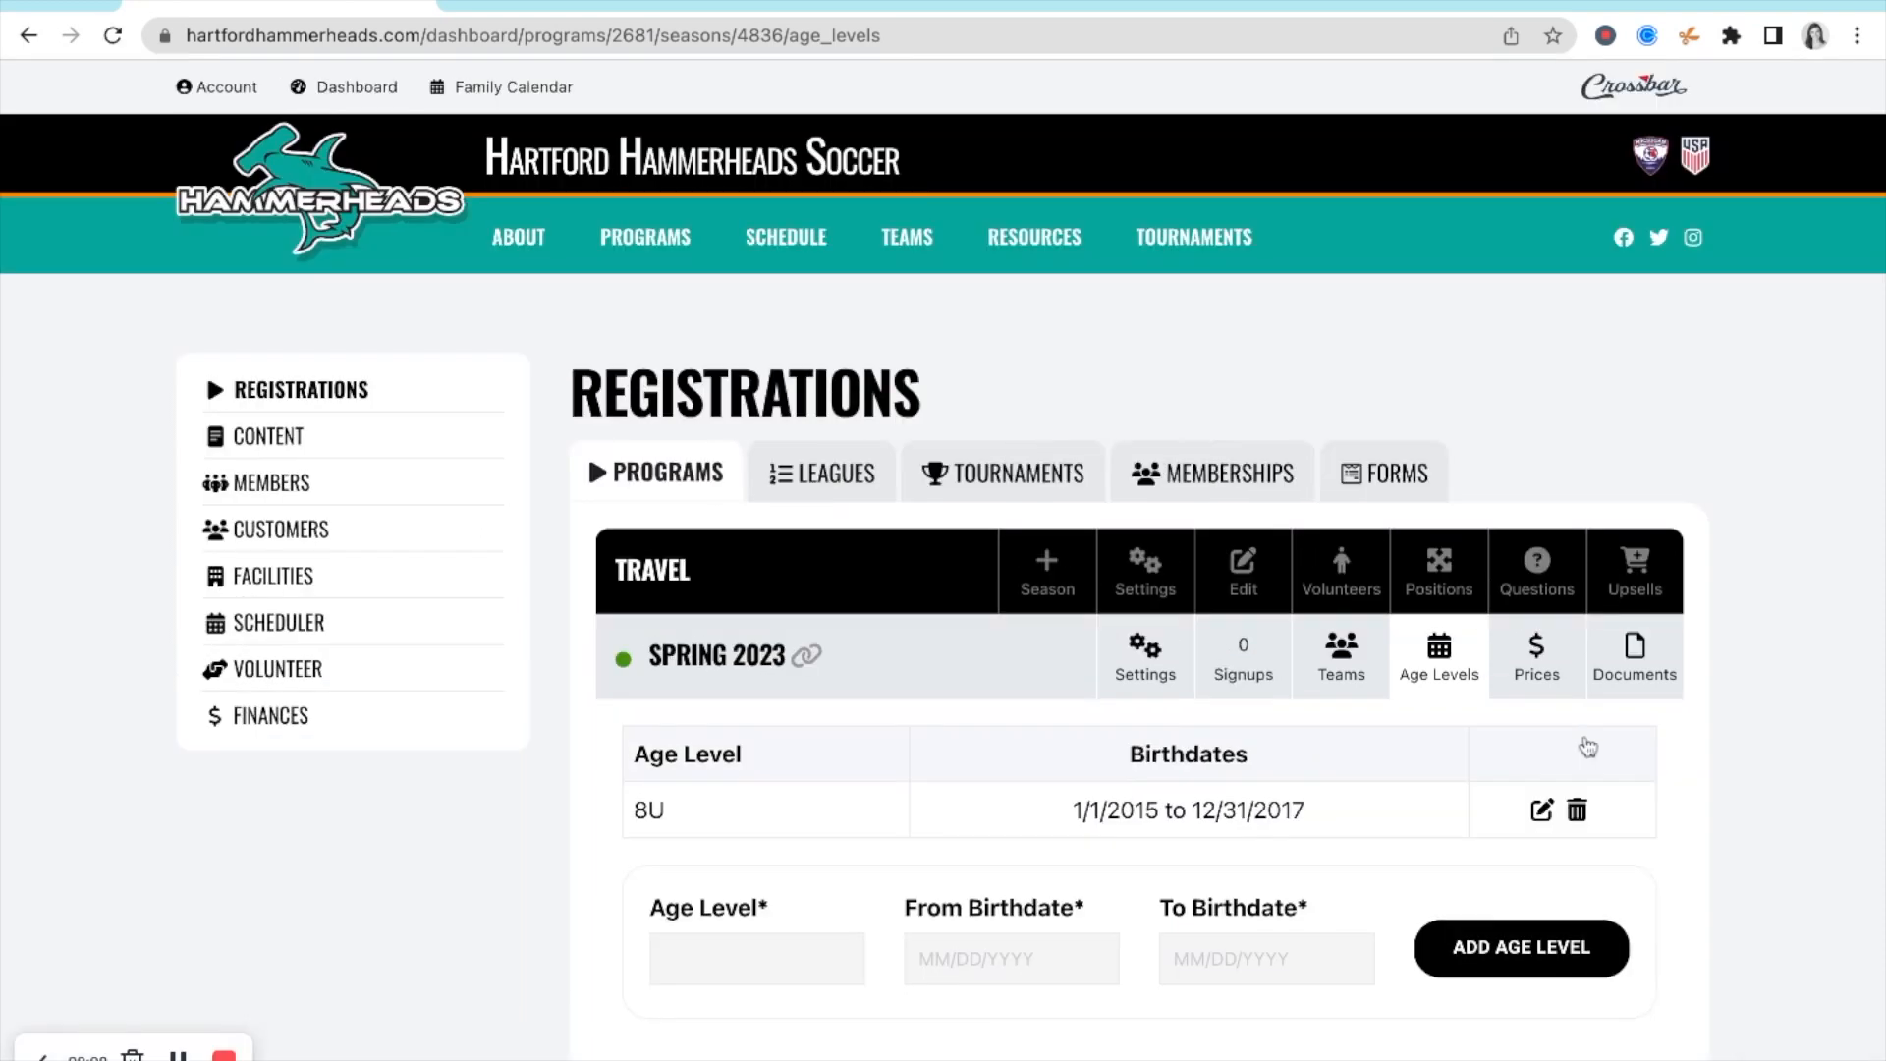
- Start a new team for the Spring 2023 season and assign it the 8U age level
scroll(1399, 808, "down", 1)
left_click(1344, 668)
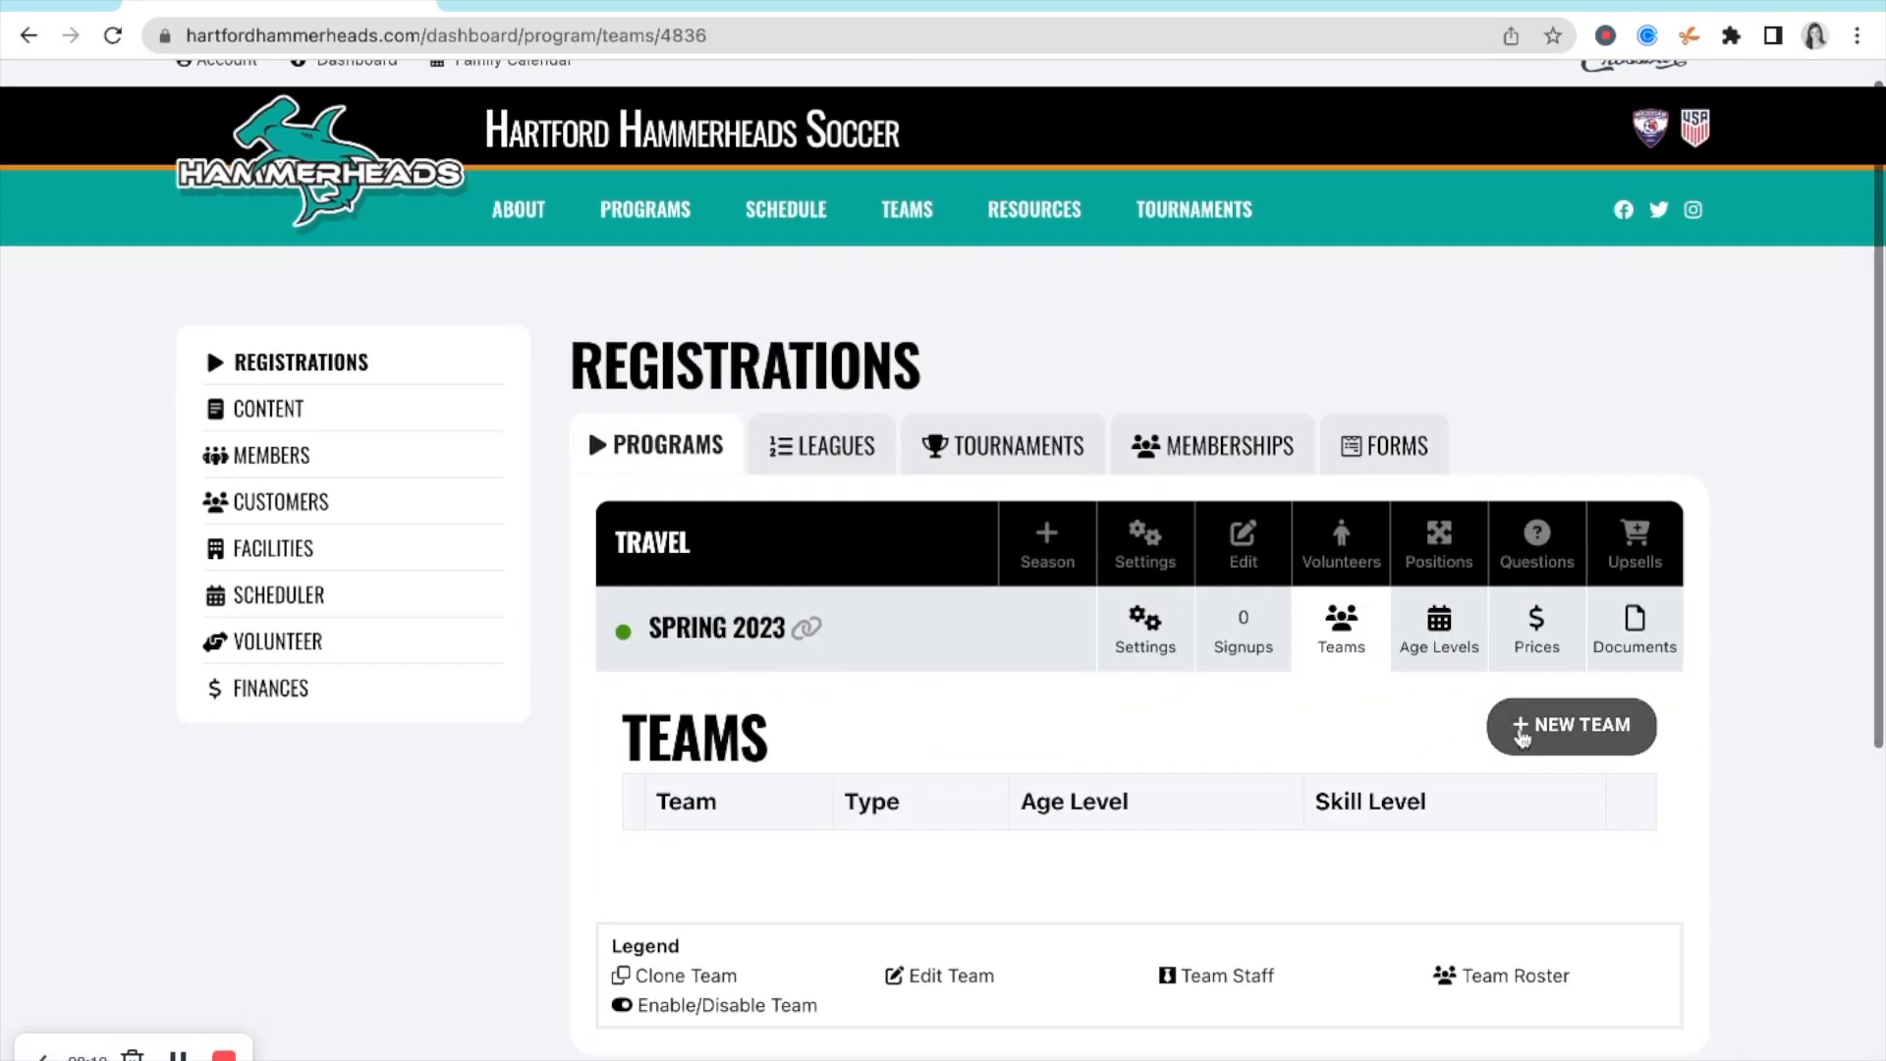
left_click(1511, 729)
left_click(1075, 796)
left_click(1076, 819)
- Name the team "8U Hammerheads" and give it the abbreviation 8UH
left_click(764, 911)
type("Mite")
key("BackSpace")
key("BackSpace")
key("BackSpace")
key("BackSpace")
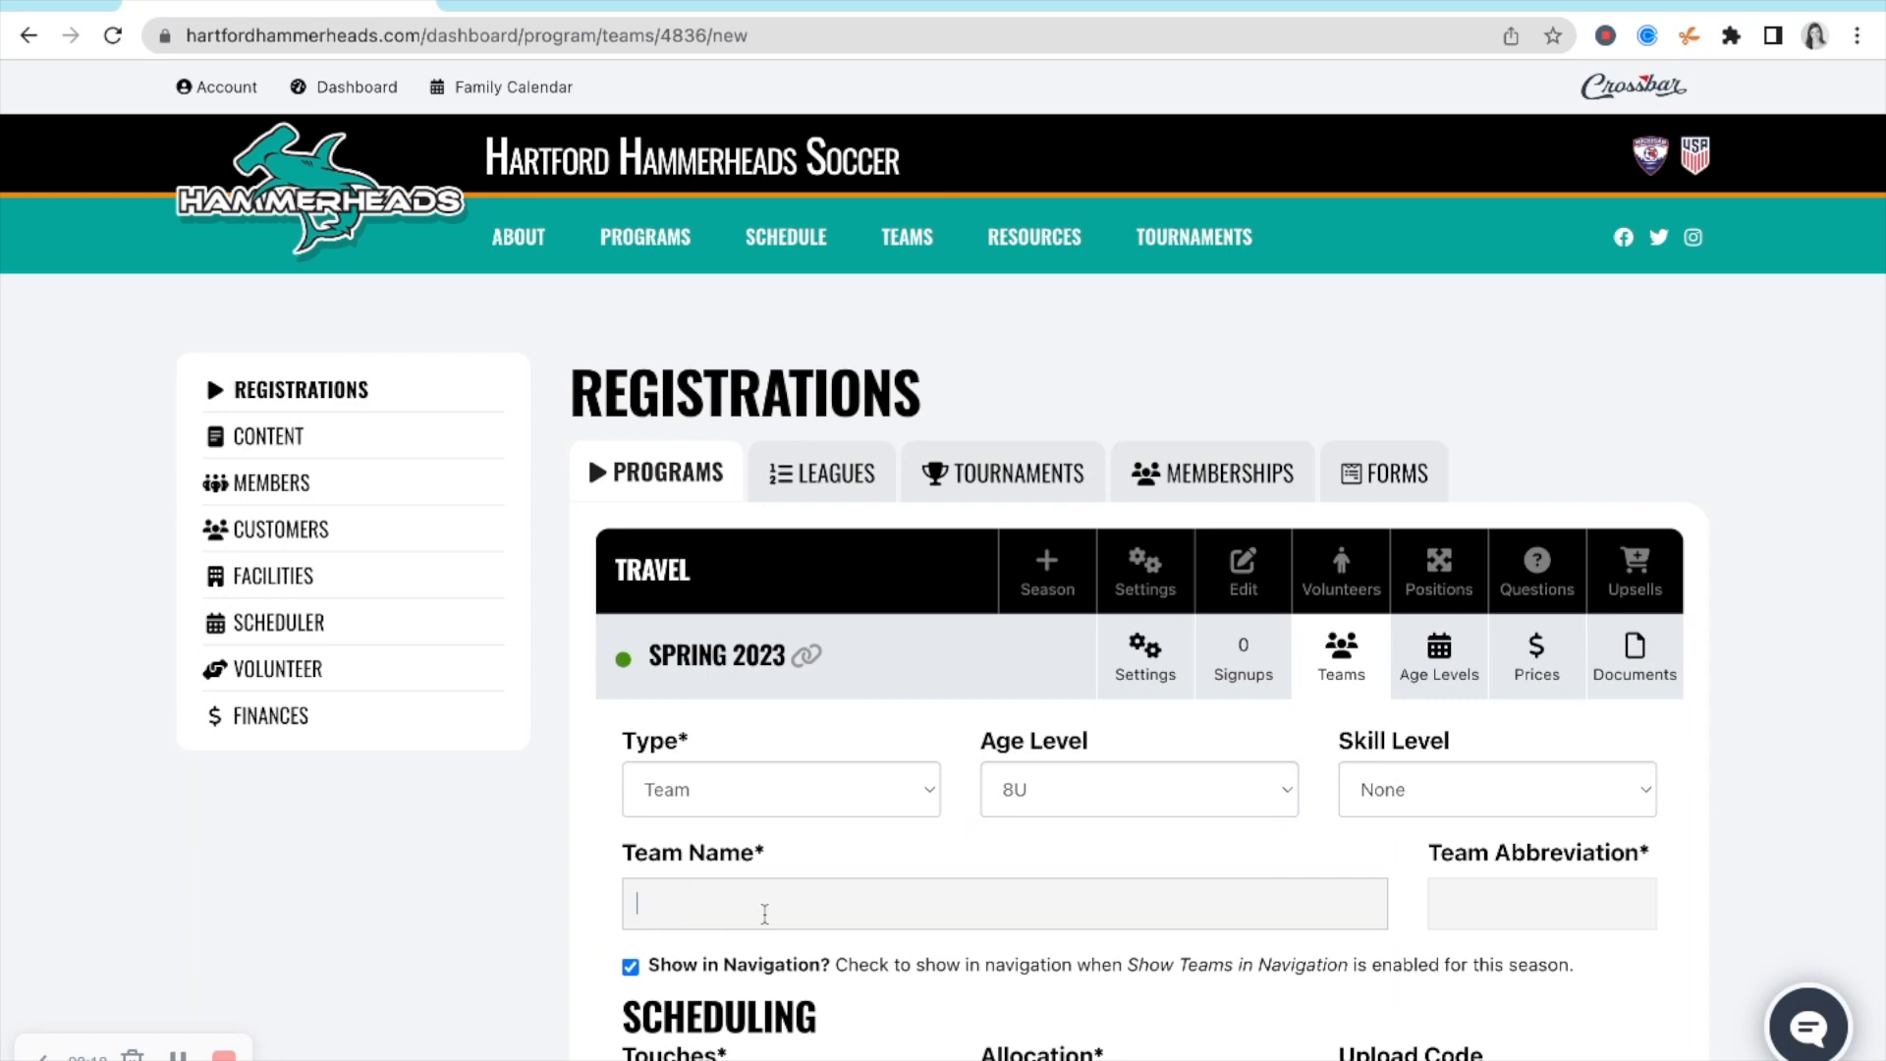
type("8U Hammerheads")
scroll(1495, 606, "down", 3)
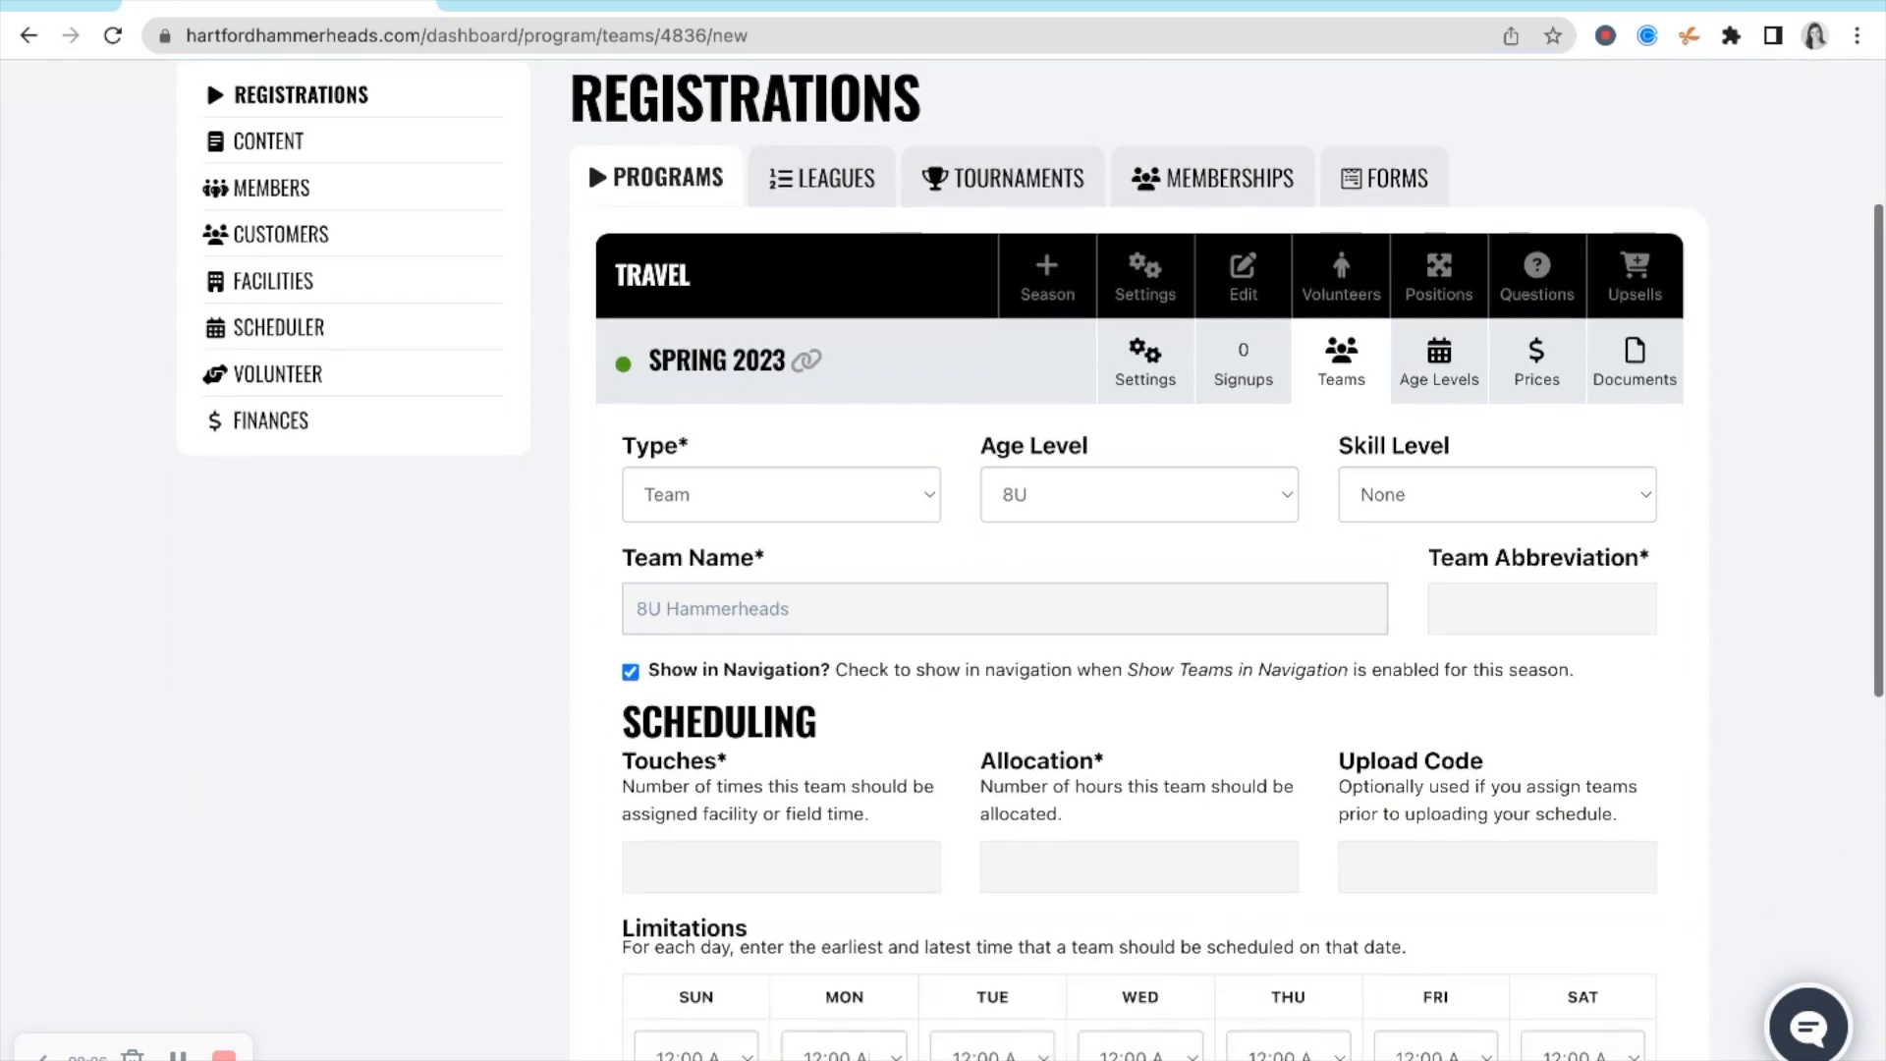
left_click(1496, 606)
type("8UH")
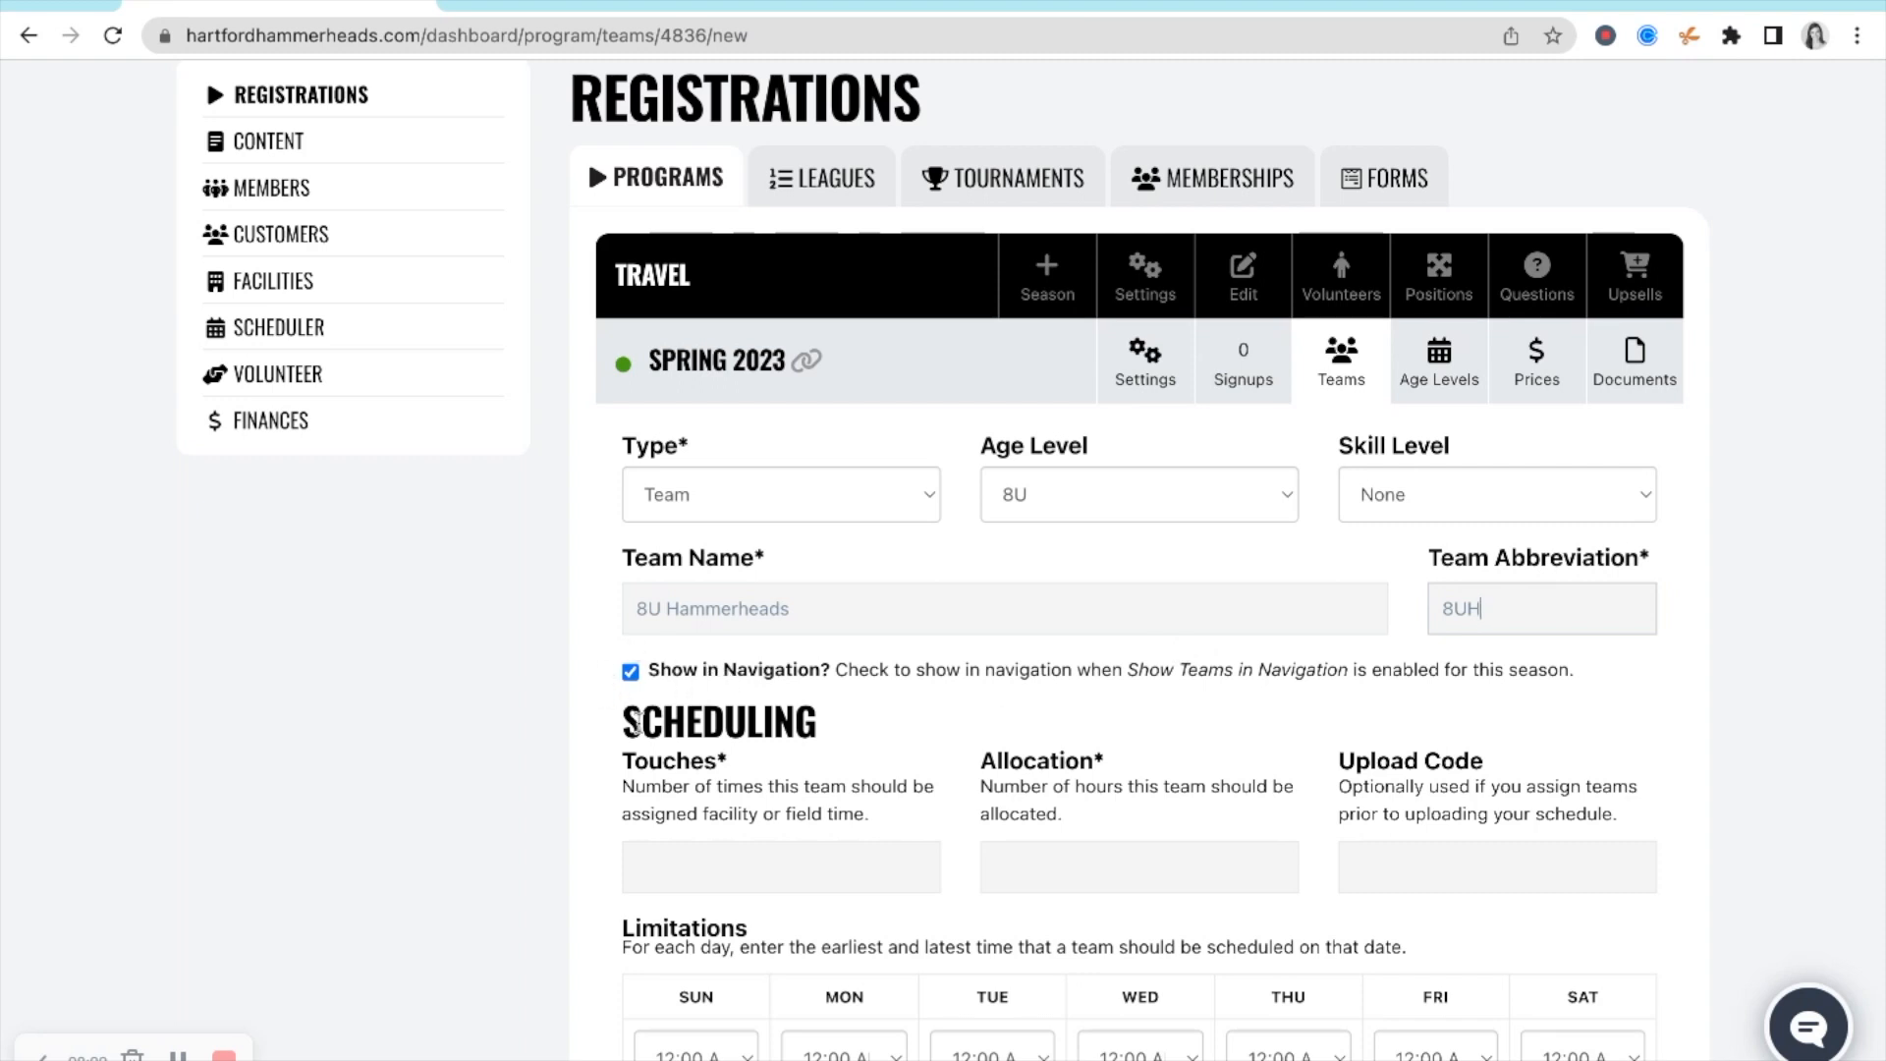
- Set the team's scheduling to 50 touches and an allocation of 25 hours
scroll(610, 801, "down", 2)
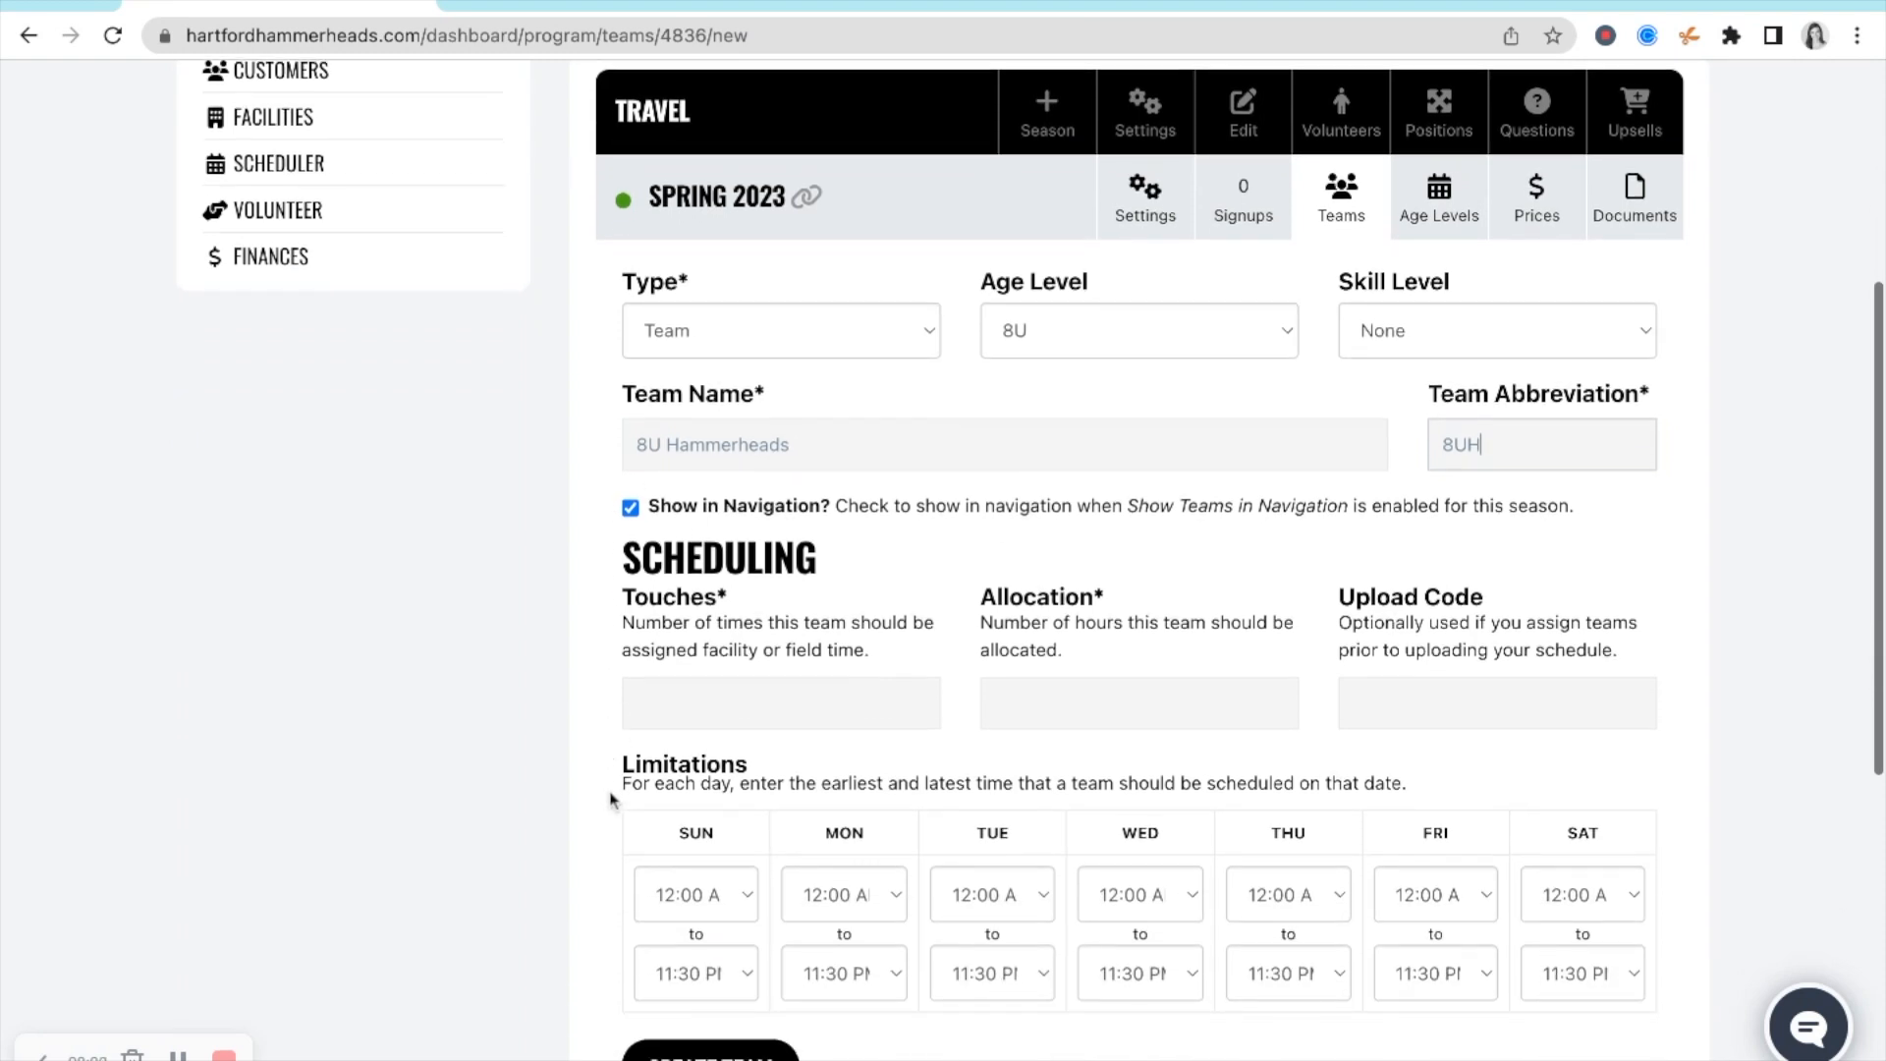
left_click(739, 694)
type("50")
key("Tab")
type("25")
left_click(799, 767)
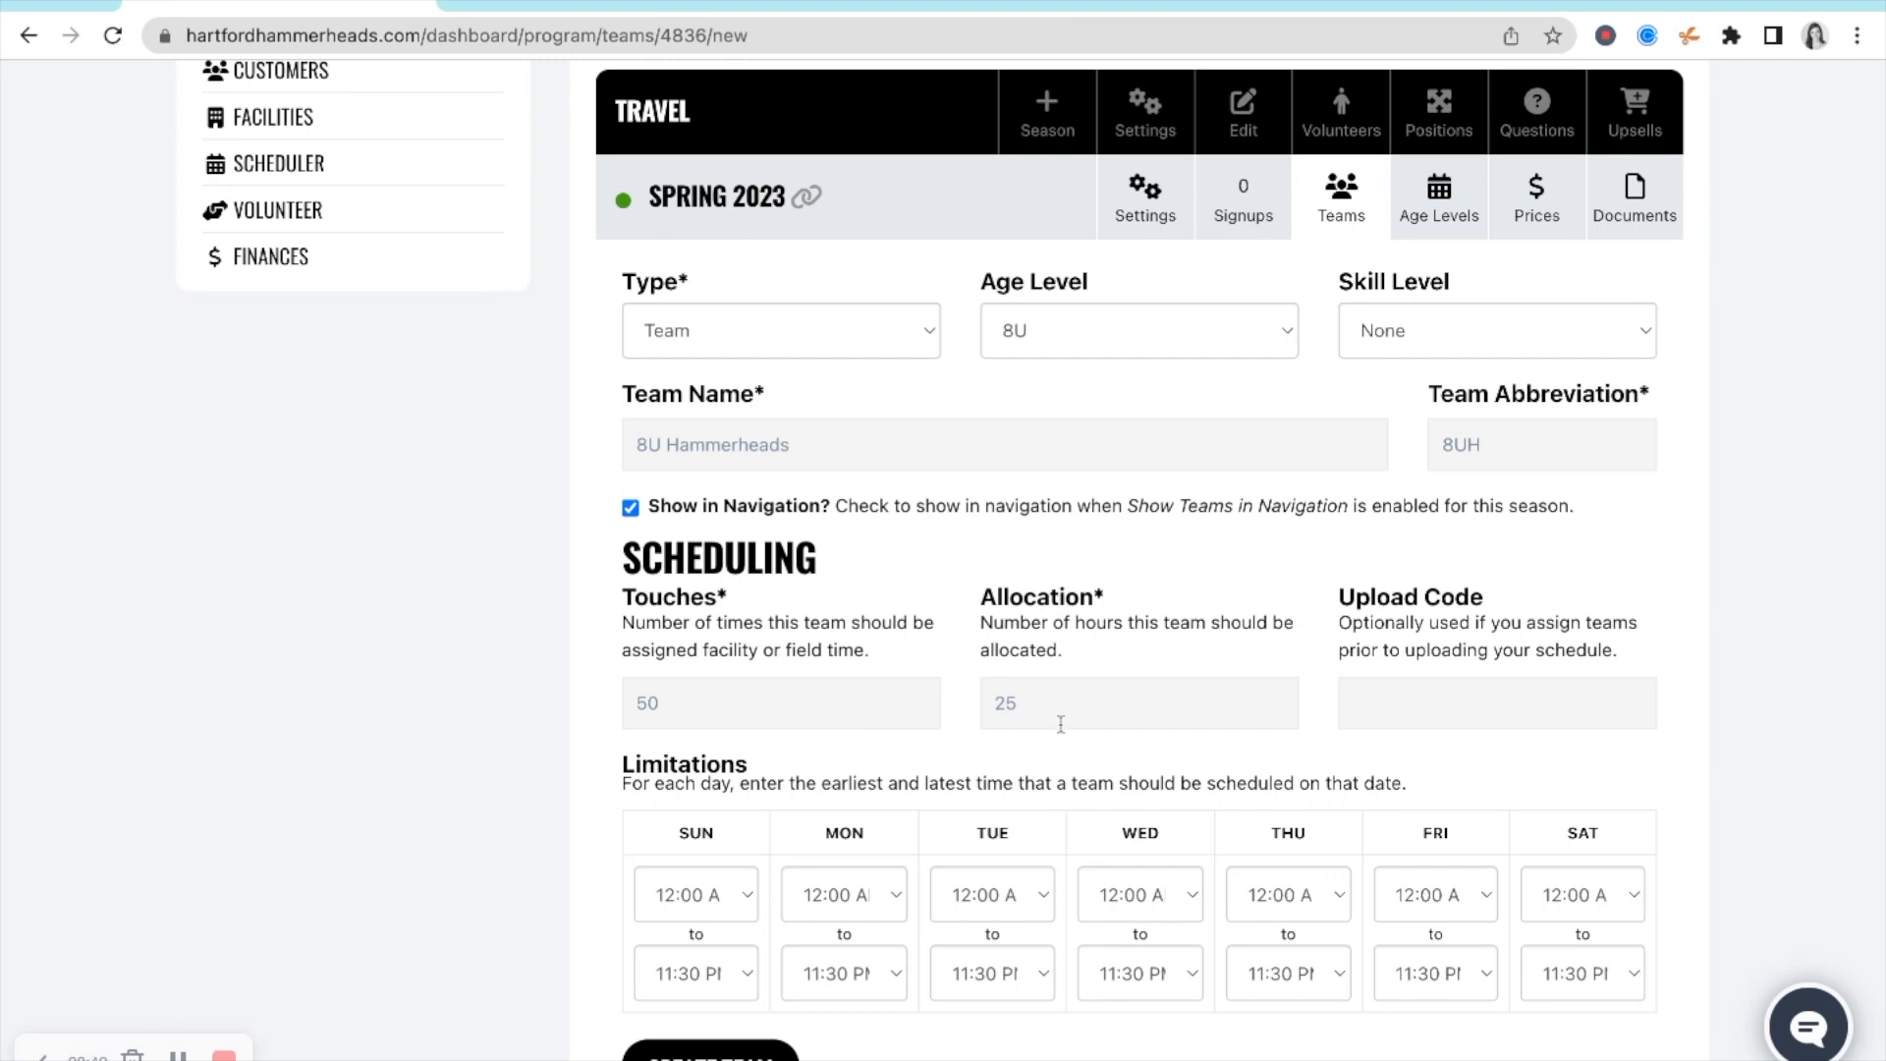
- Check the Monday and Tuesday scheduling time limits and create the 8U Hammerheads team
scroll(1061, 725, "down", 1)
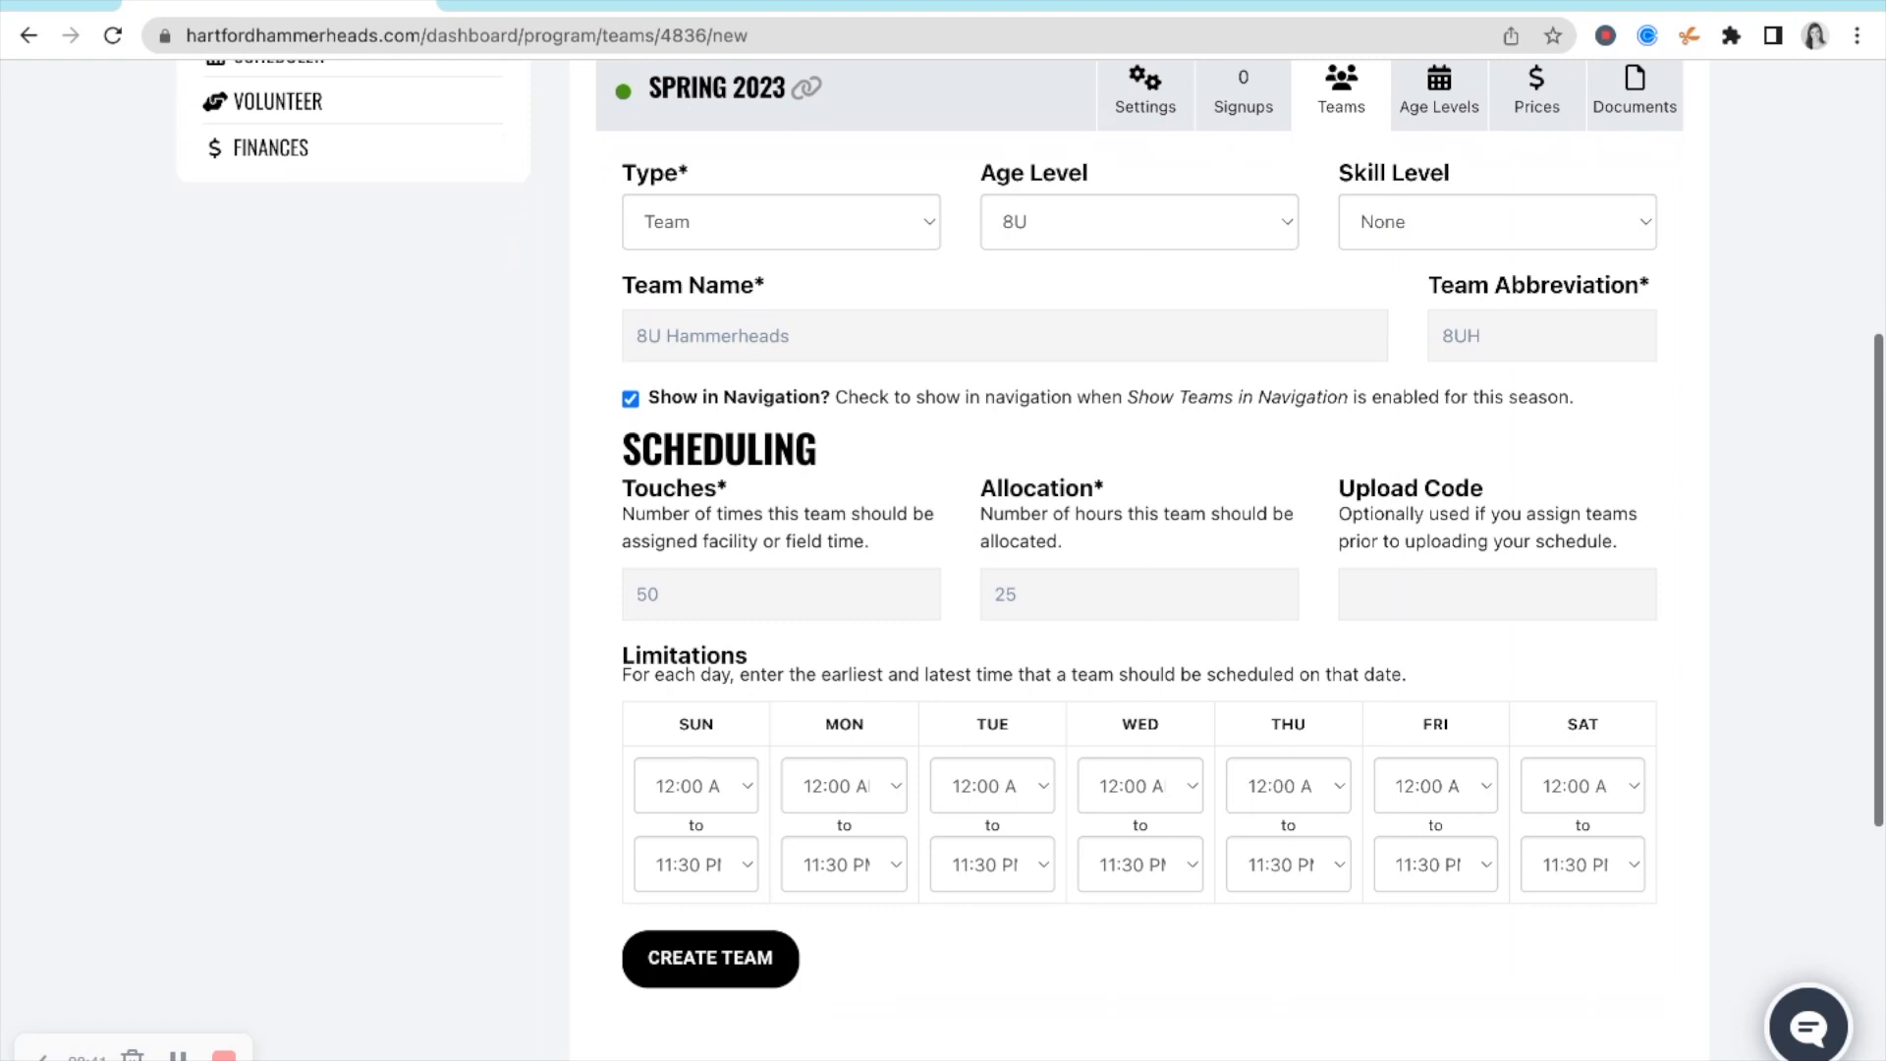
scroll(936, 830, "down", 1)
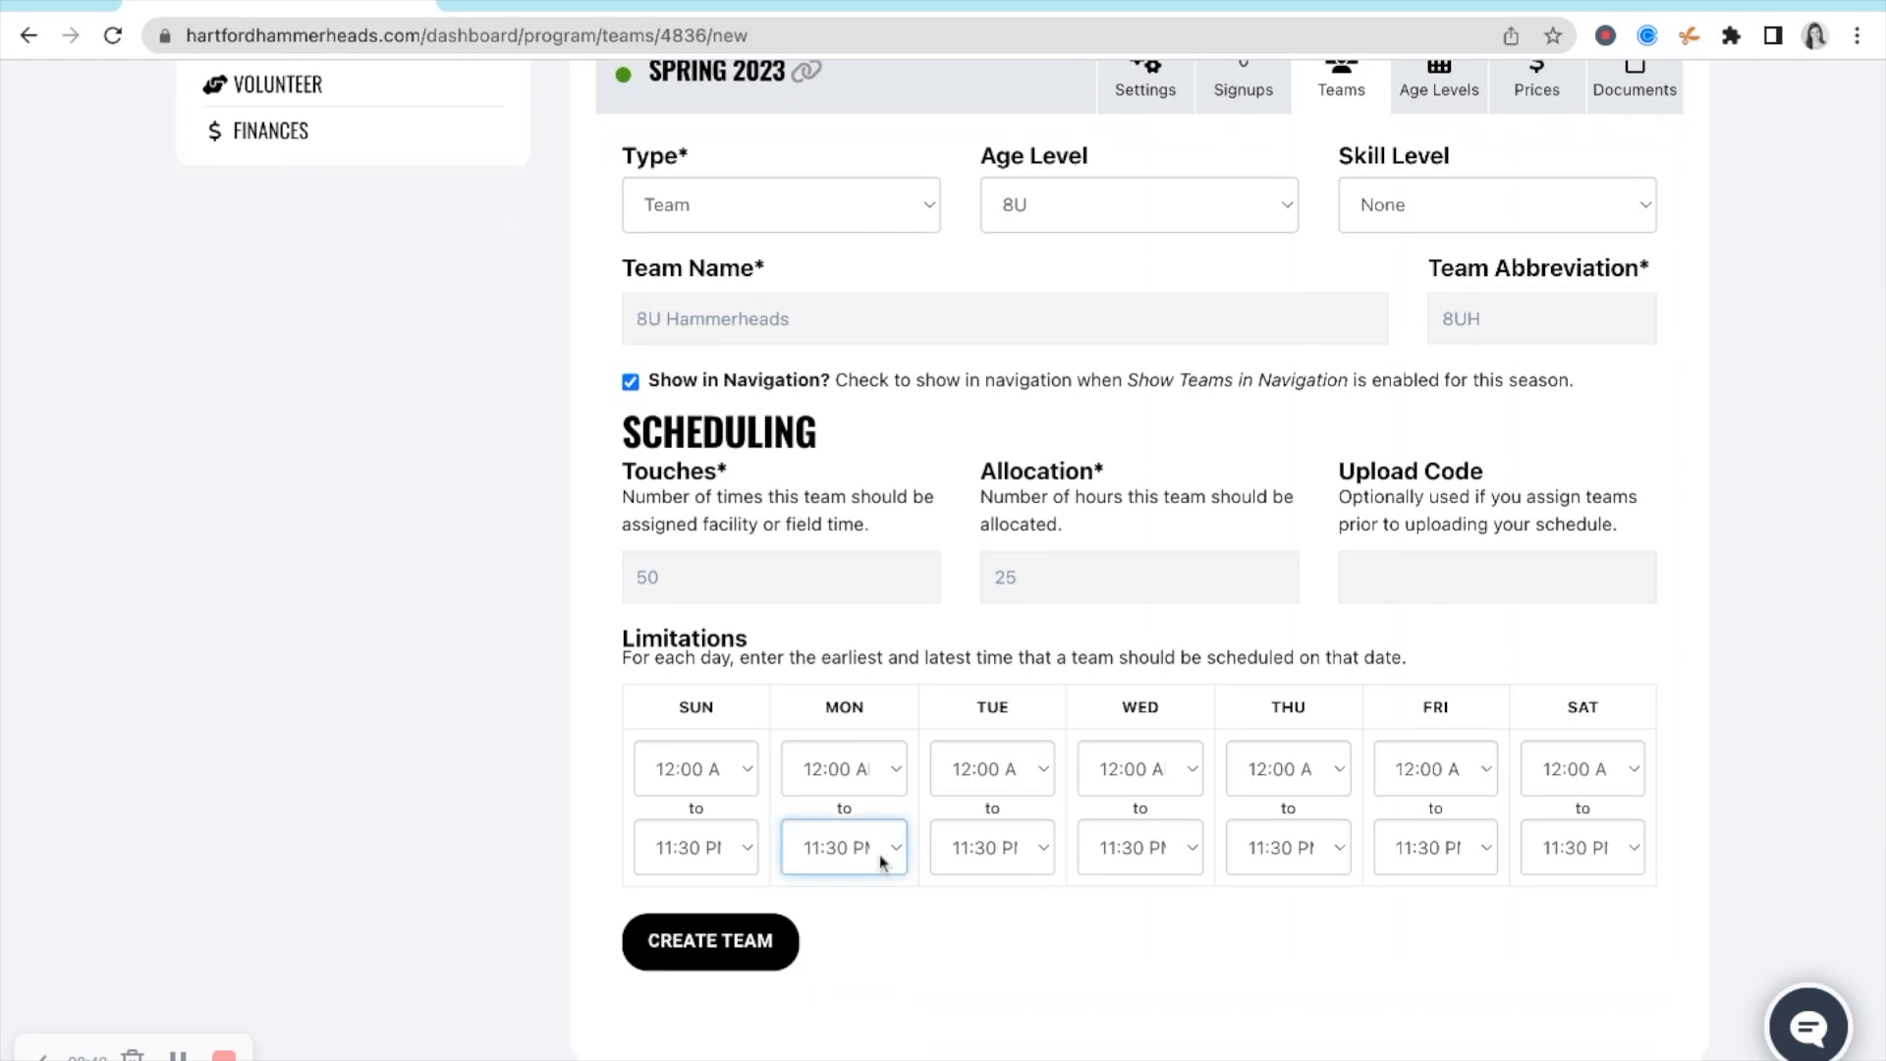
left_click(852, 704)
left_click(971, 853)
left_click(1012, 696)
left_click(732, 955)
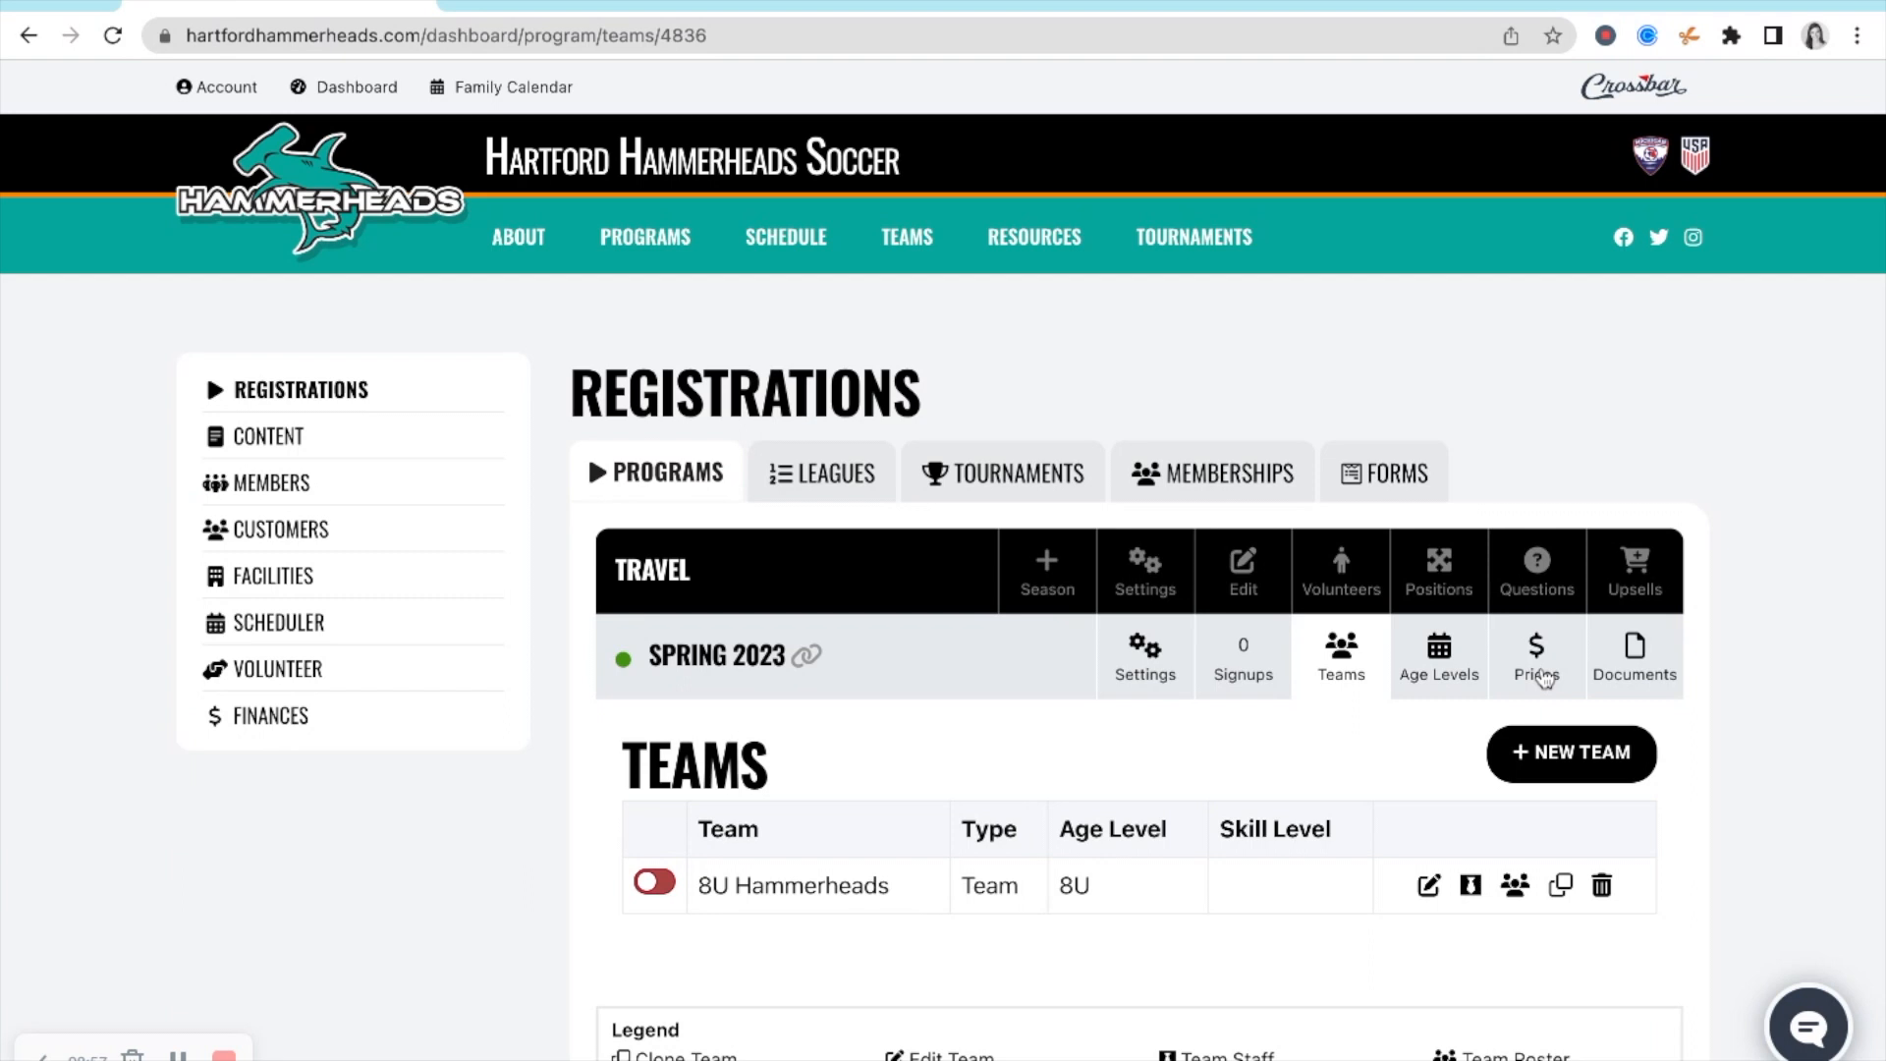
- Start a new standard price for the Spring 2023 season and name it "Spring Fee"
left_click(1544, 678)
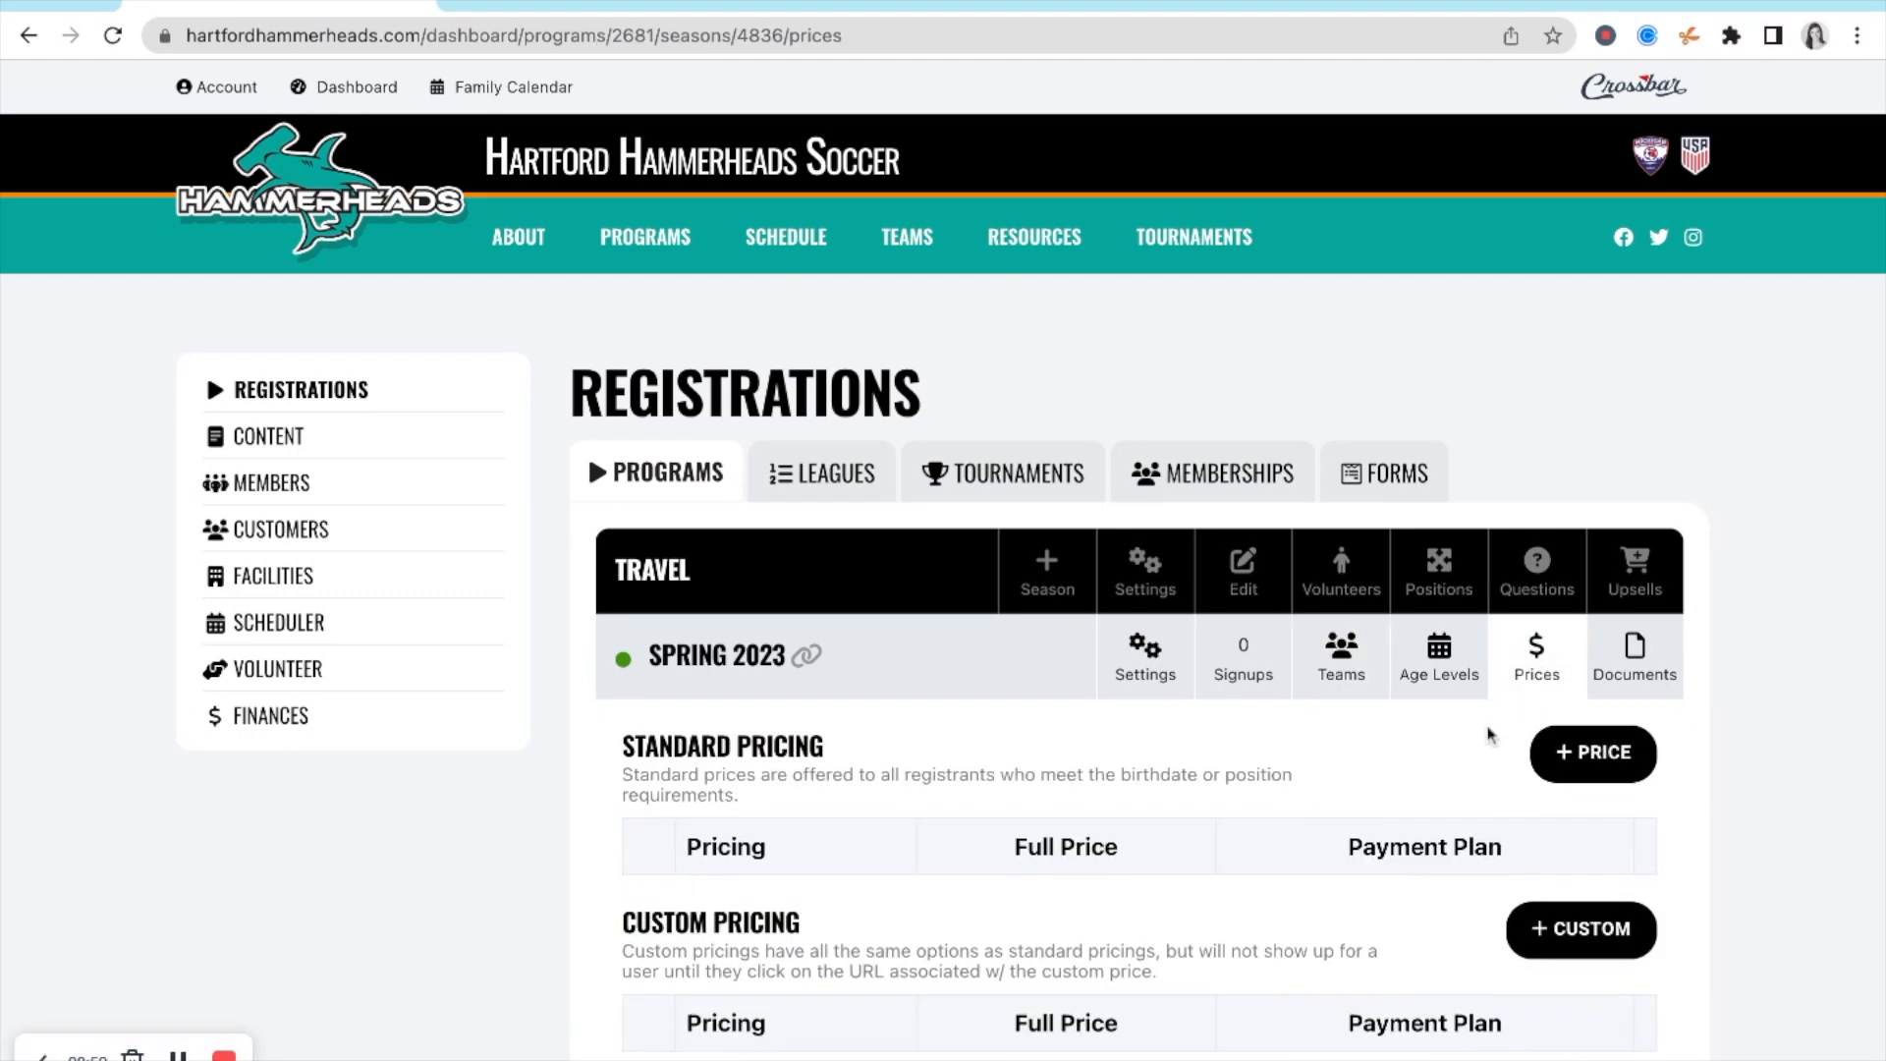
scroll(1461, 791, "down", 4)
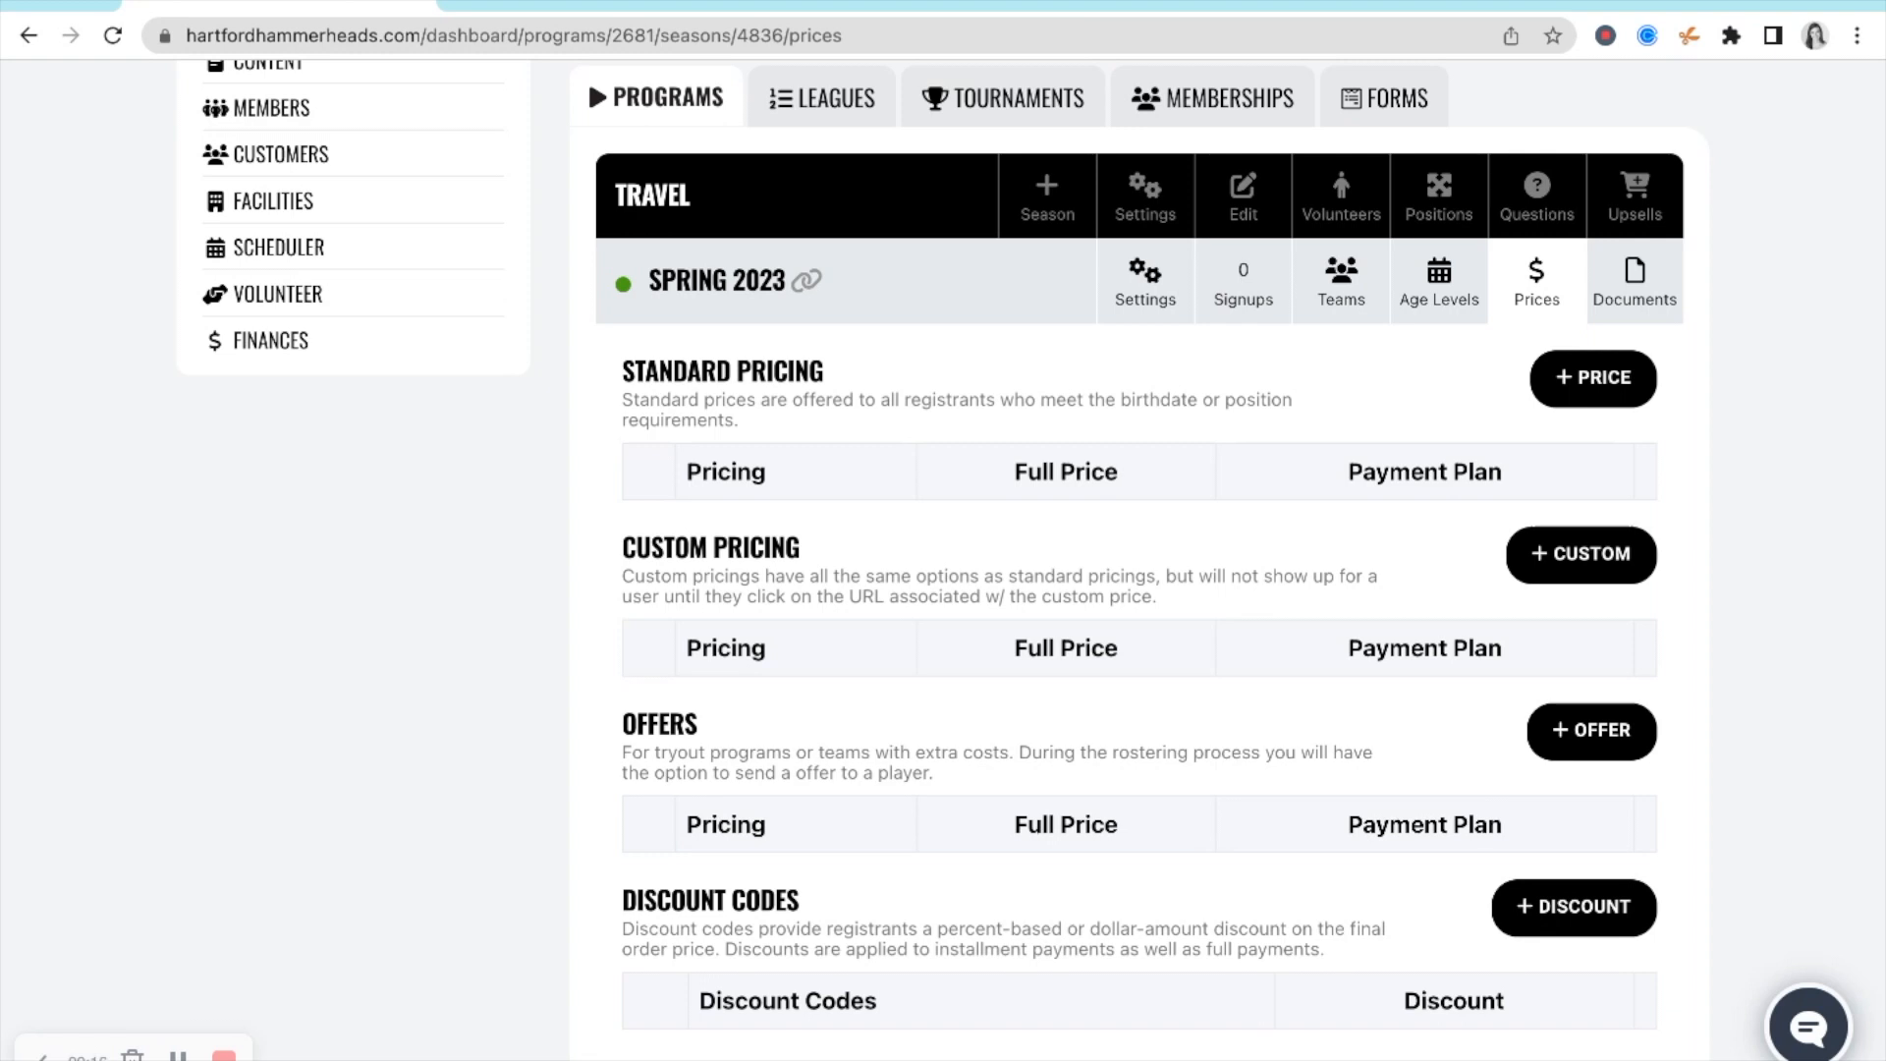
left_click(1577, 391)
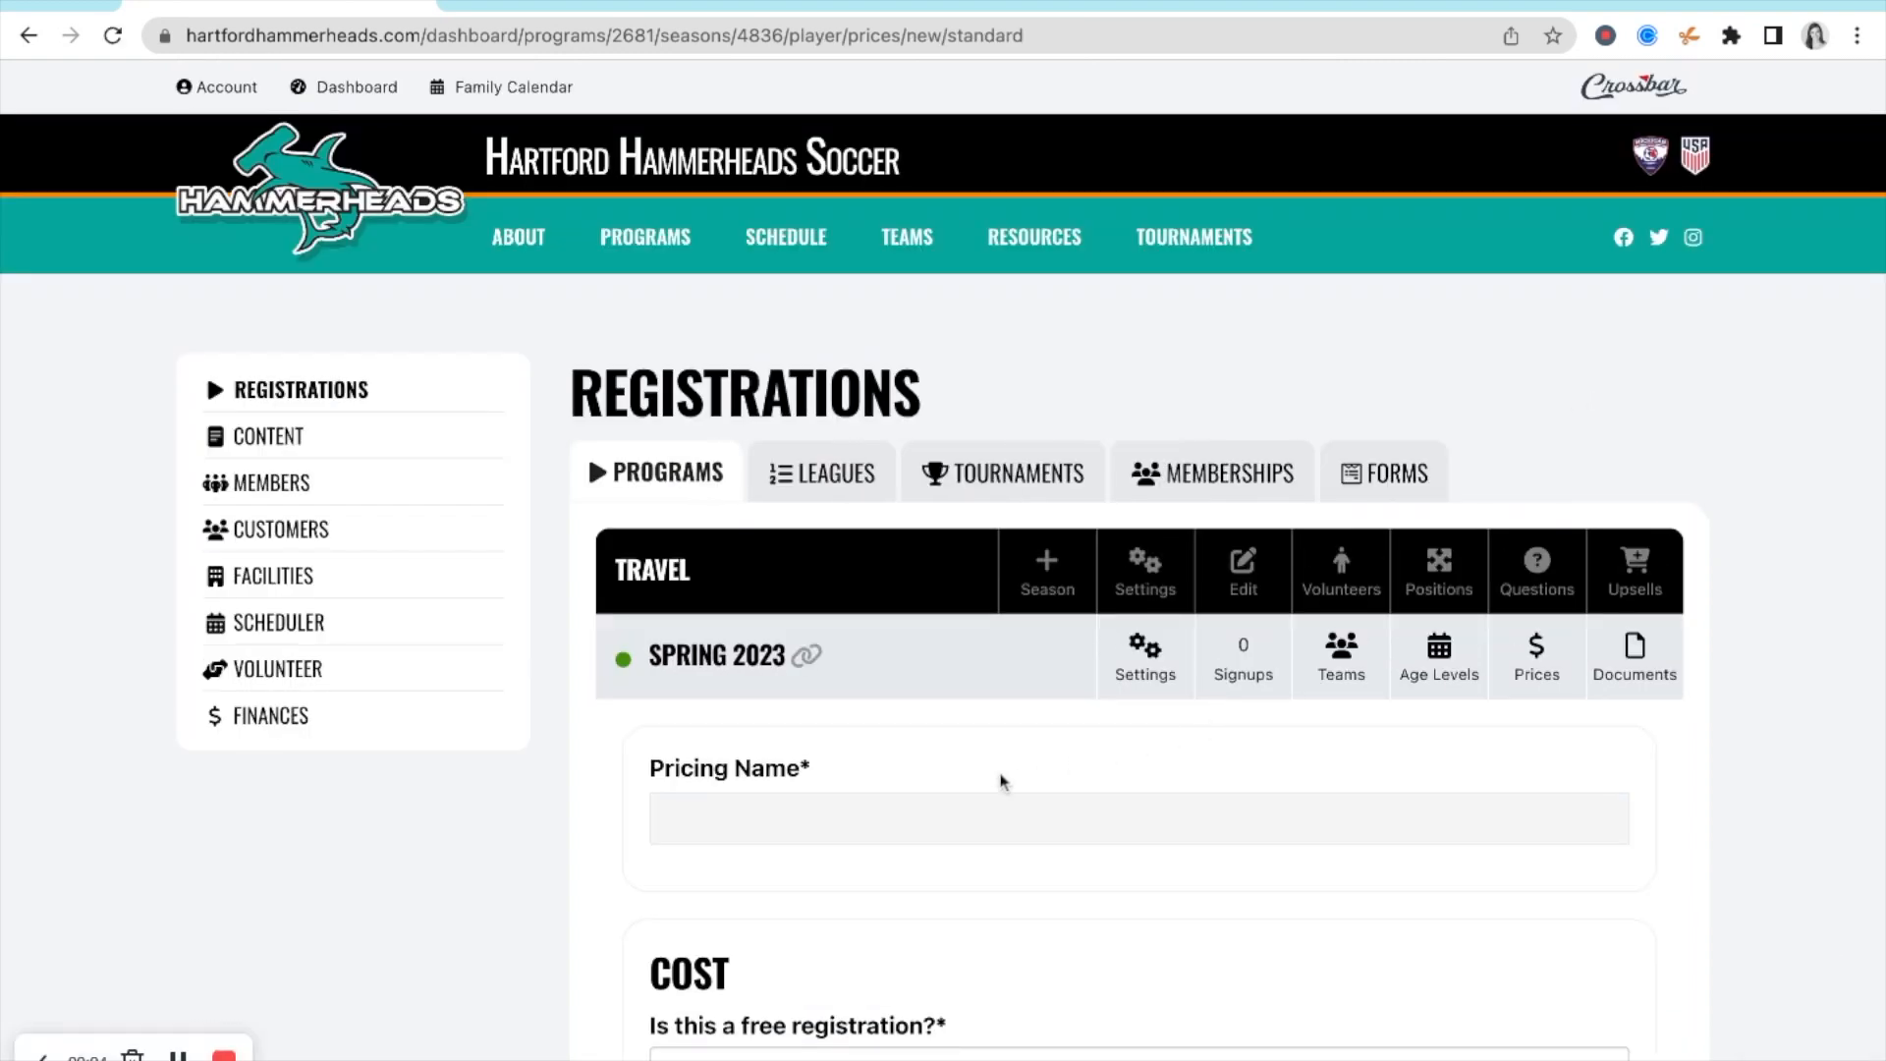
scroll(963, 755, "down", 3)
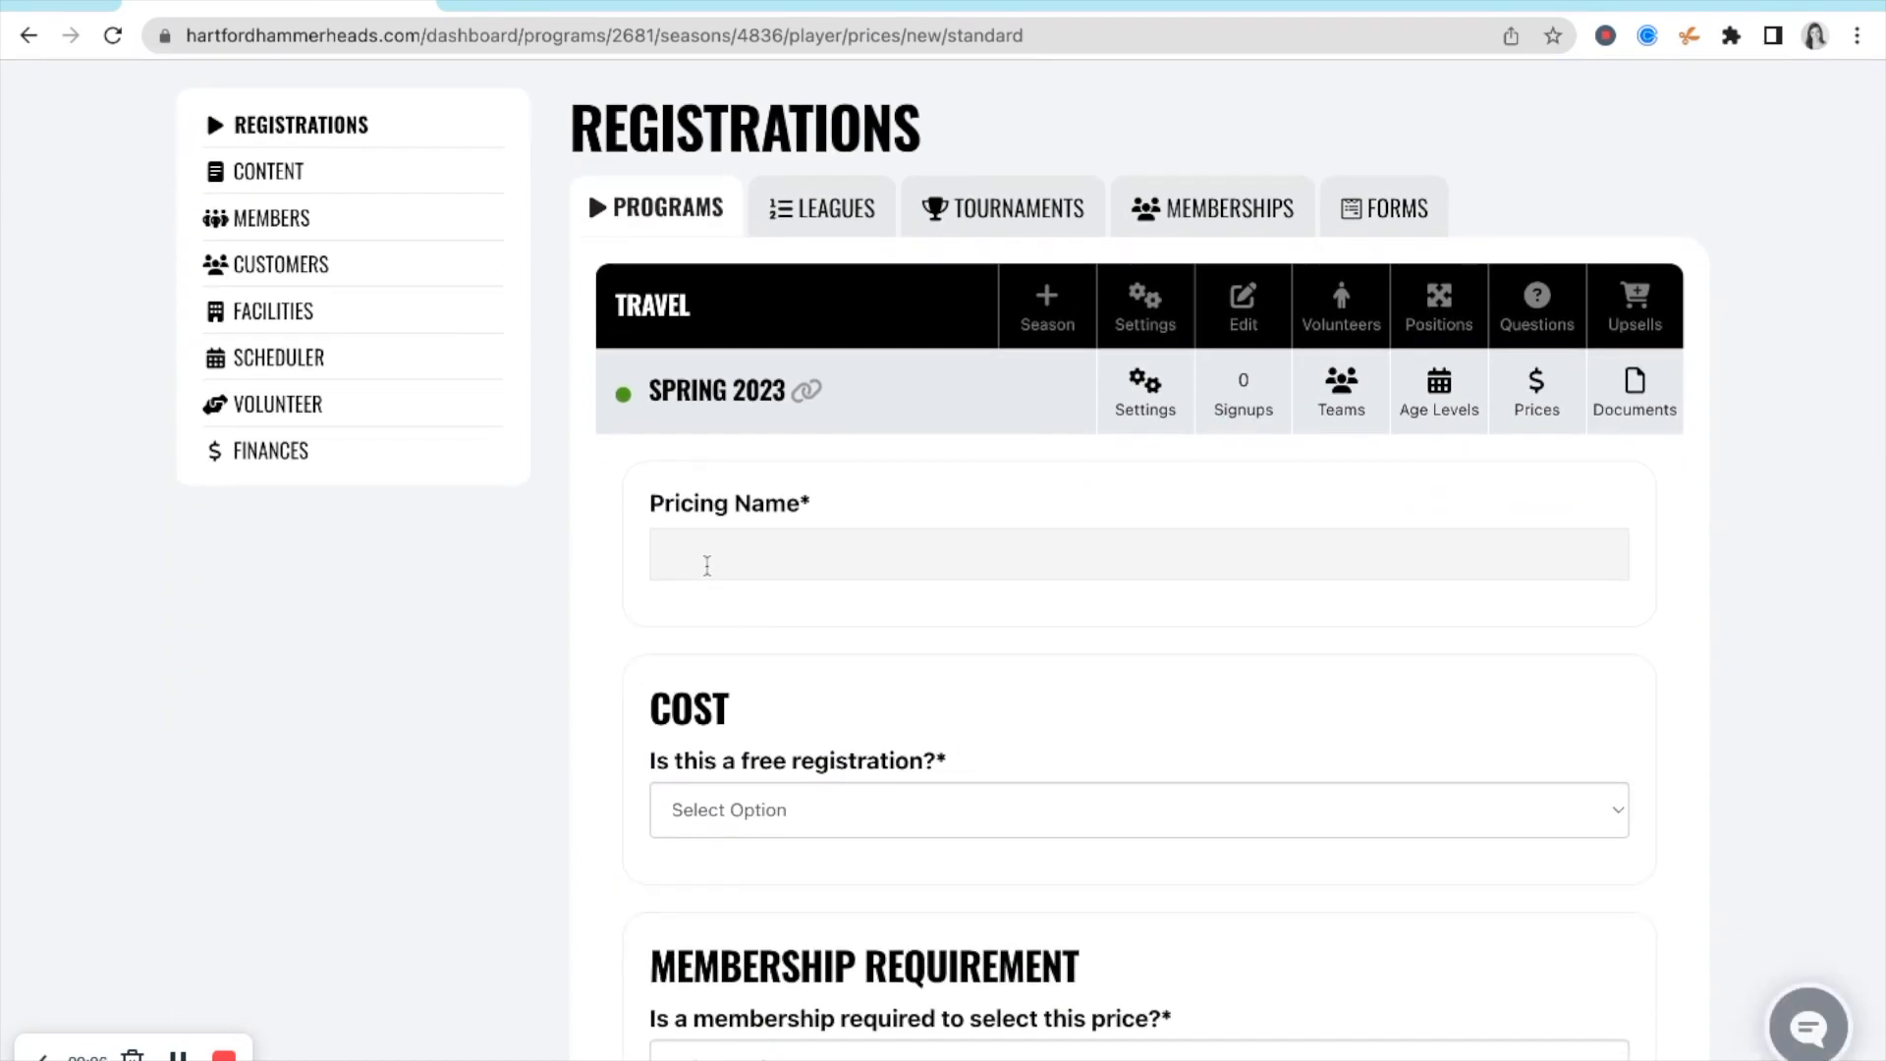
left_click(705, 562)
type("Spring Fee")
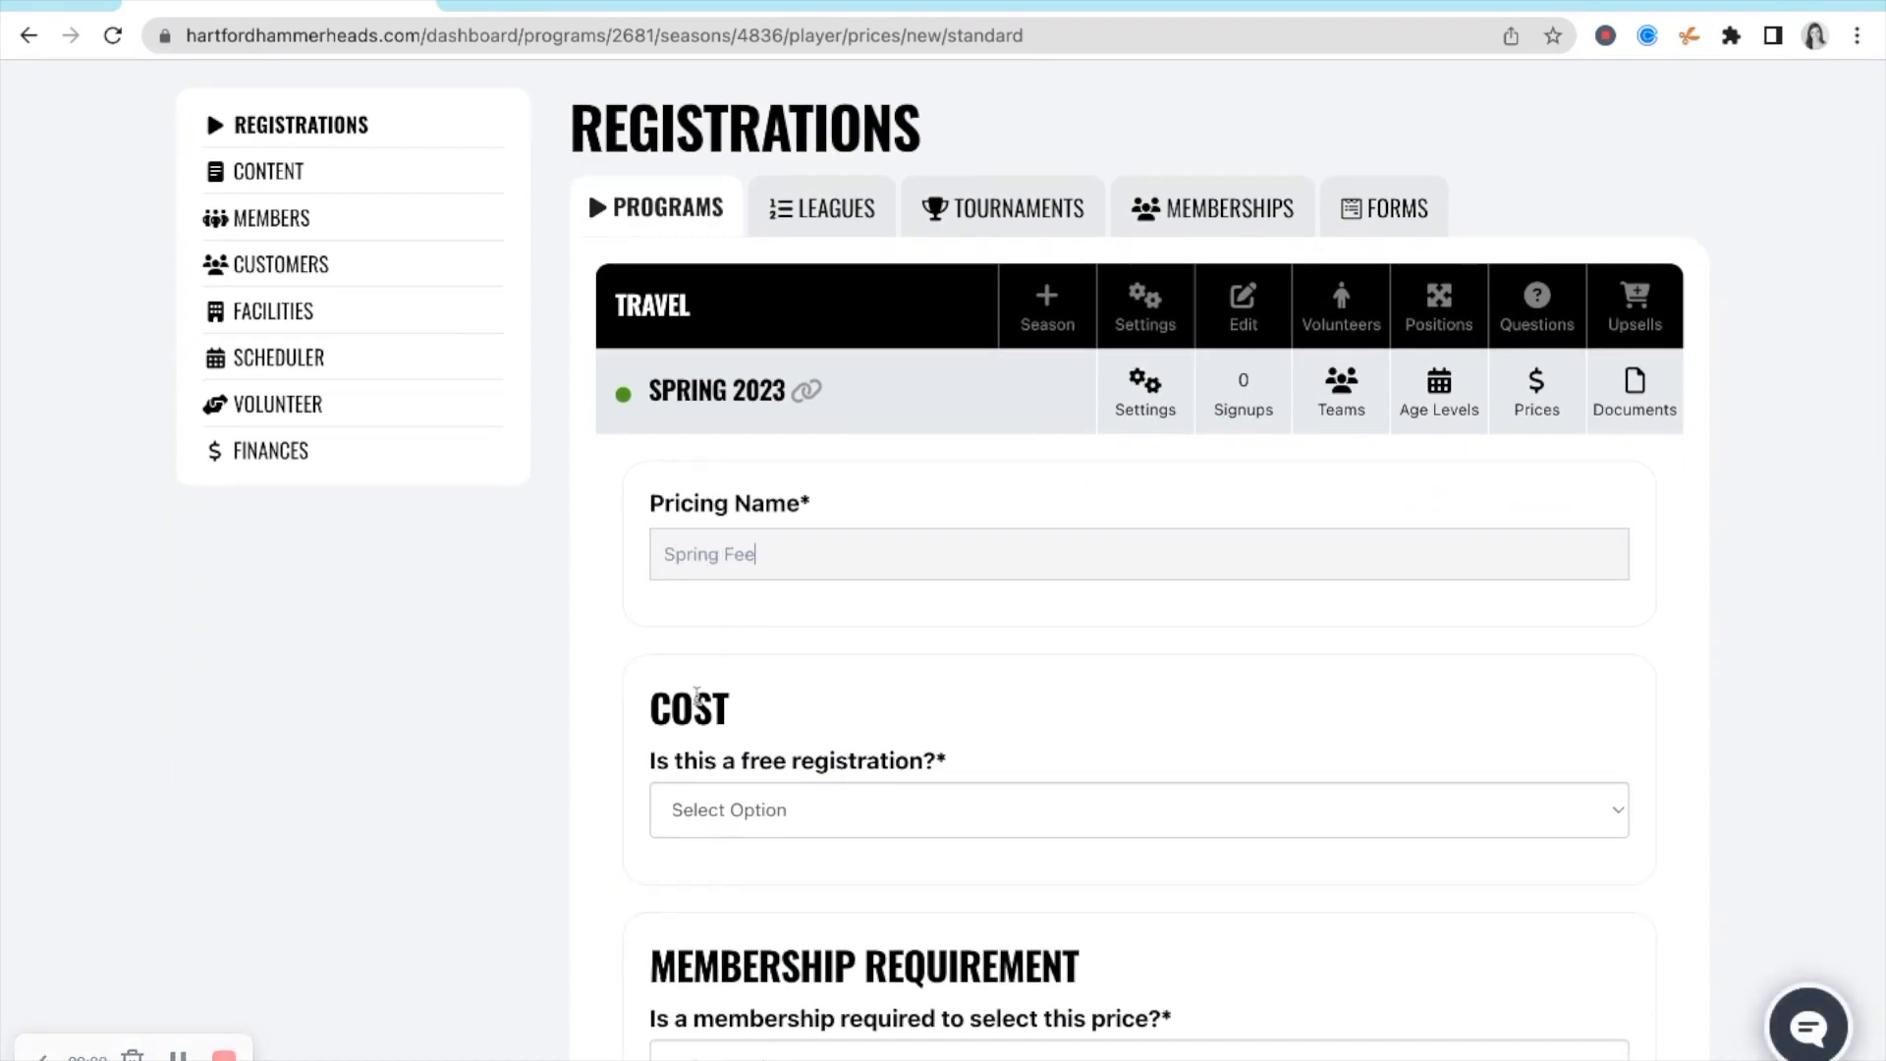
- Mark the registration as not free and set its full price to 200.00
scroll(696, 688, "down", 2)
left_click(732, 649)
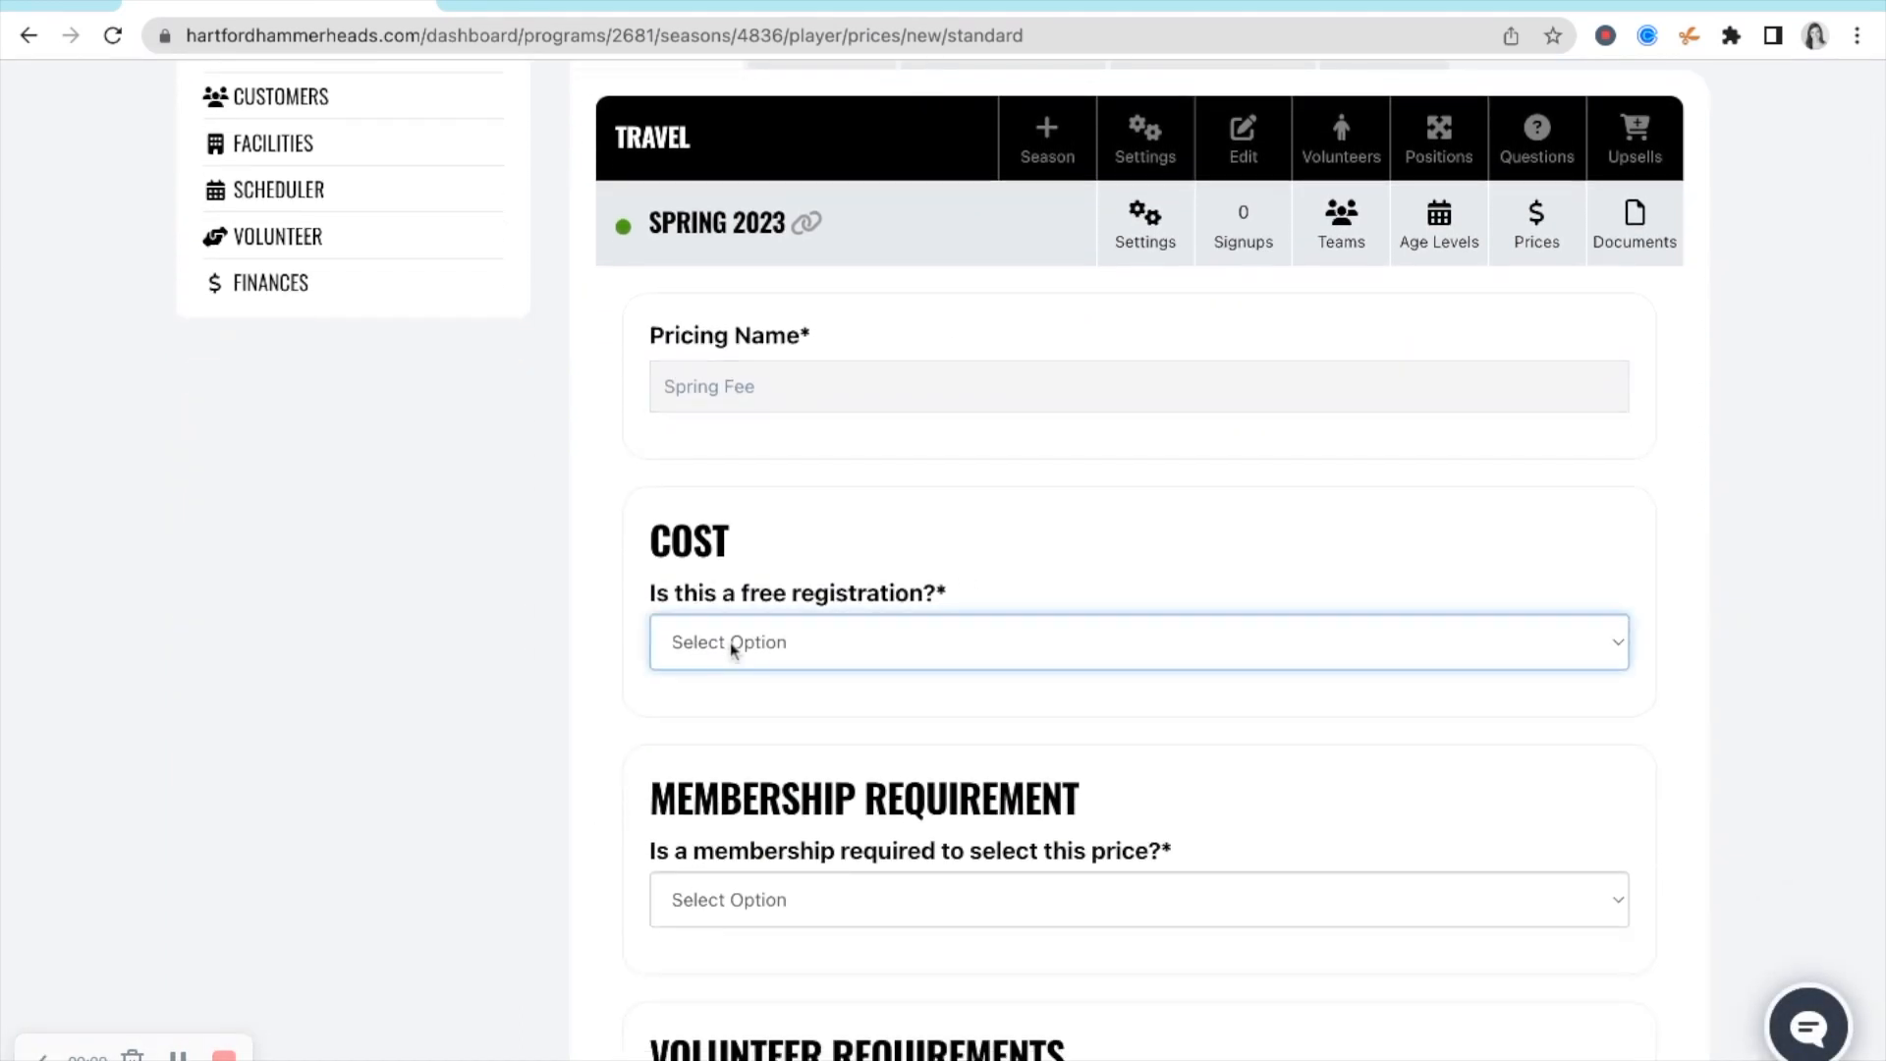
left_click(735, 794)
left_click(838, 762)
type("200,00")
key("BackSpace")
key("BackSpace")
key("BackSpace")
type(".00")
scroll(640, 845, "down", 1)
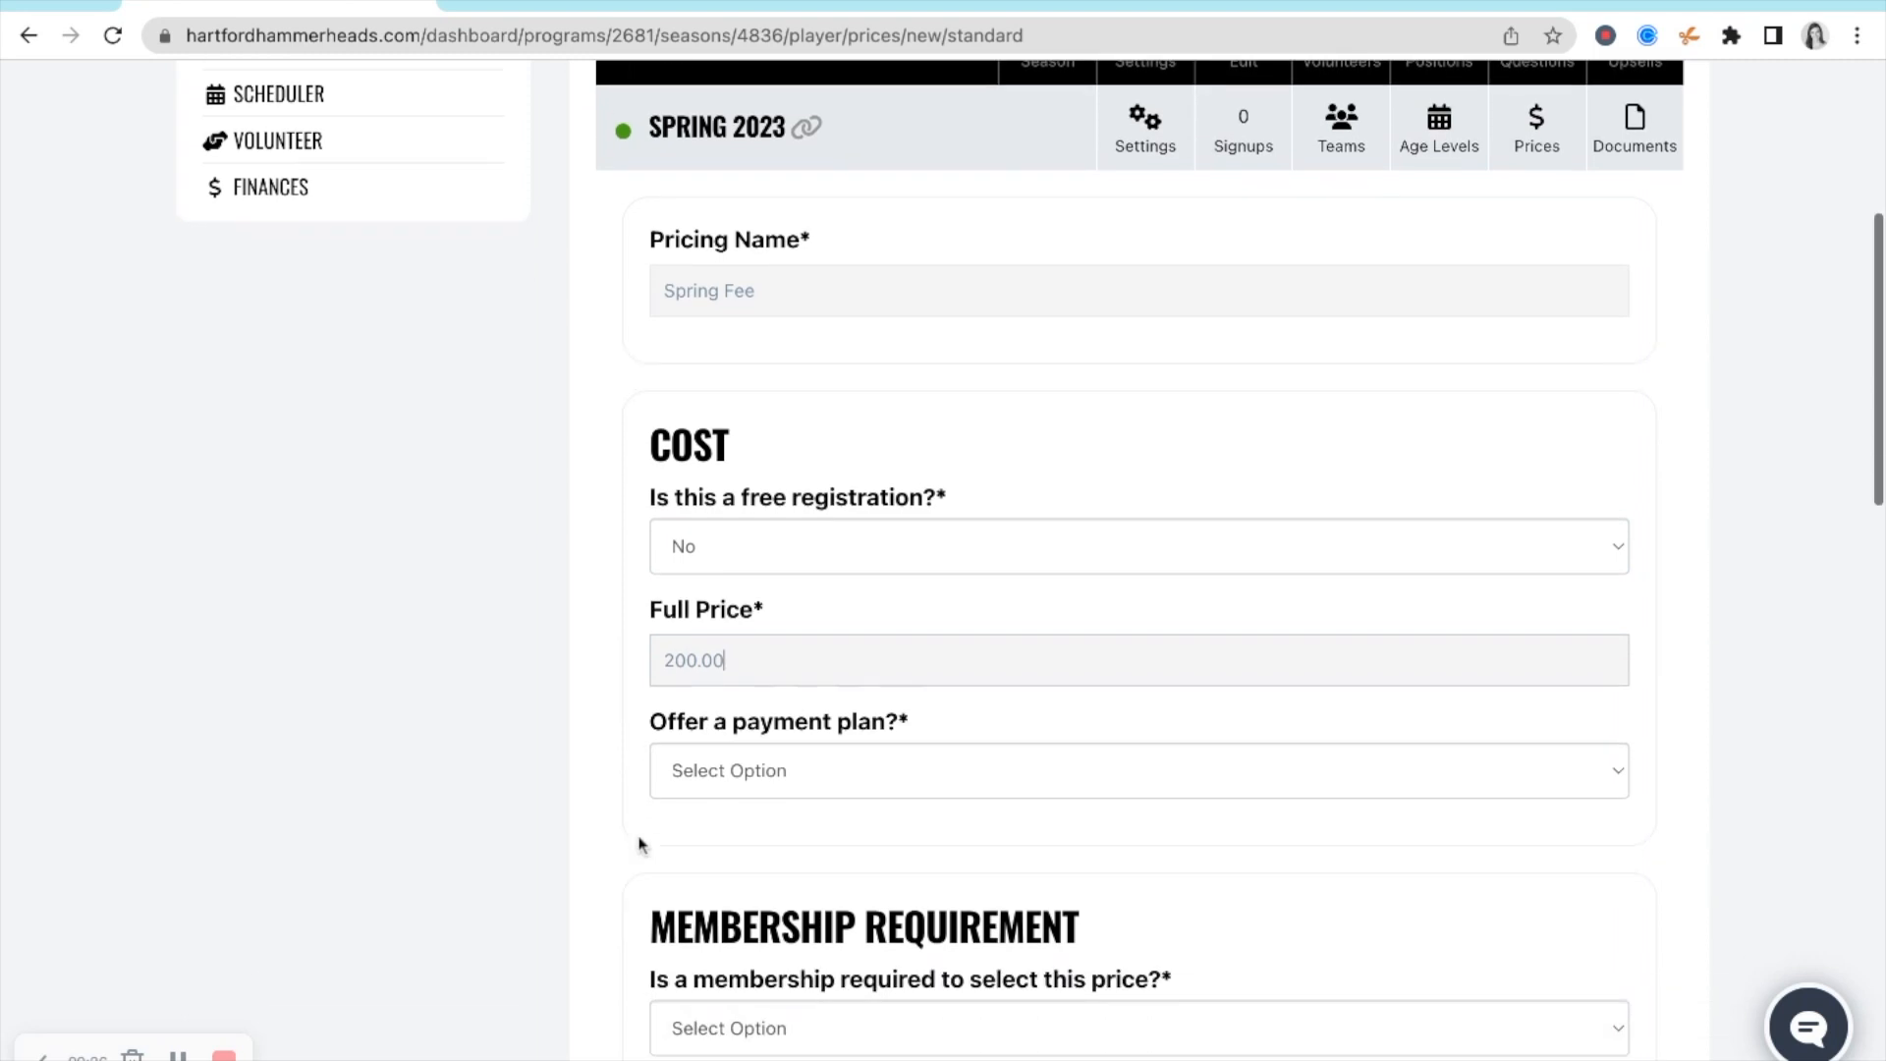
- Offer a payment plan with a 50.00 deposit and 3 installments of 50.00 starting 05/15/2023
left_click(714, 764)
left_click(700, 792)
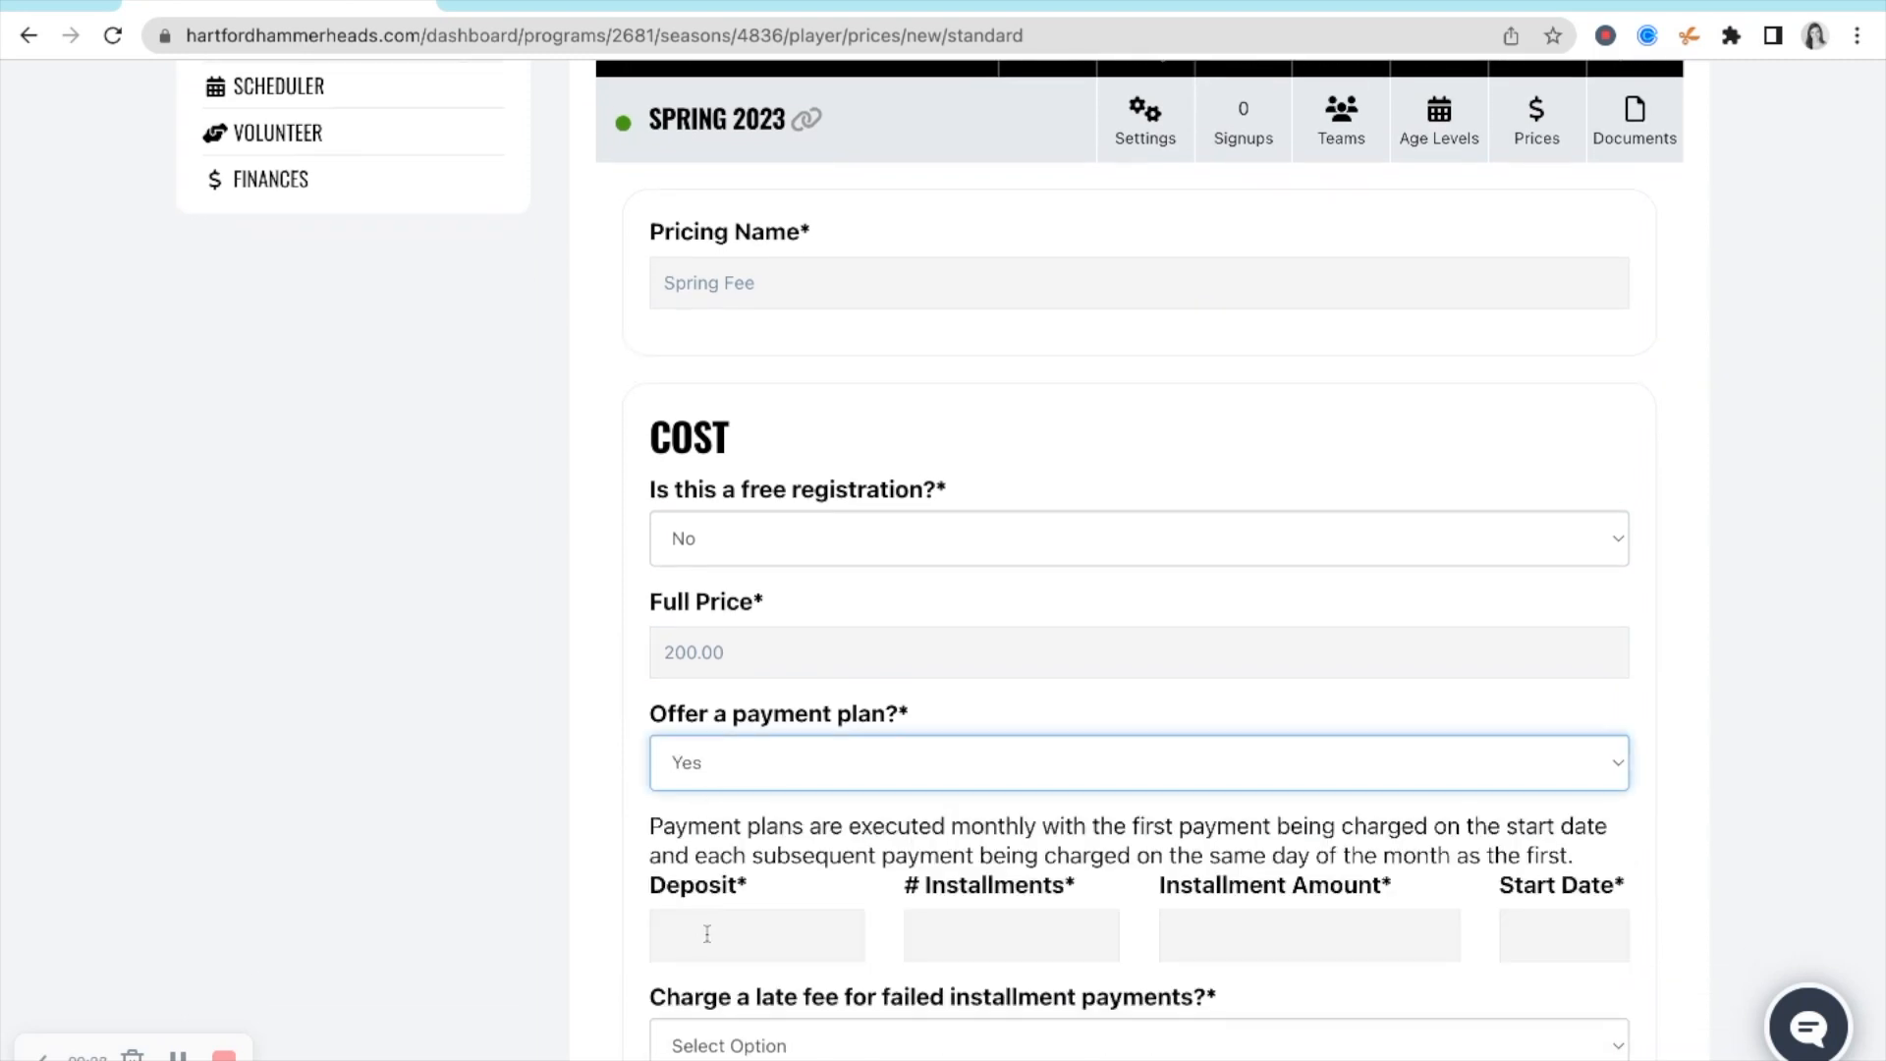
scroll(709, 938, "down", 2)
left_click(725, 797)
type("50.00")
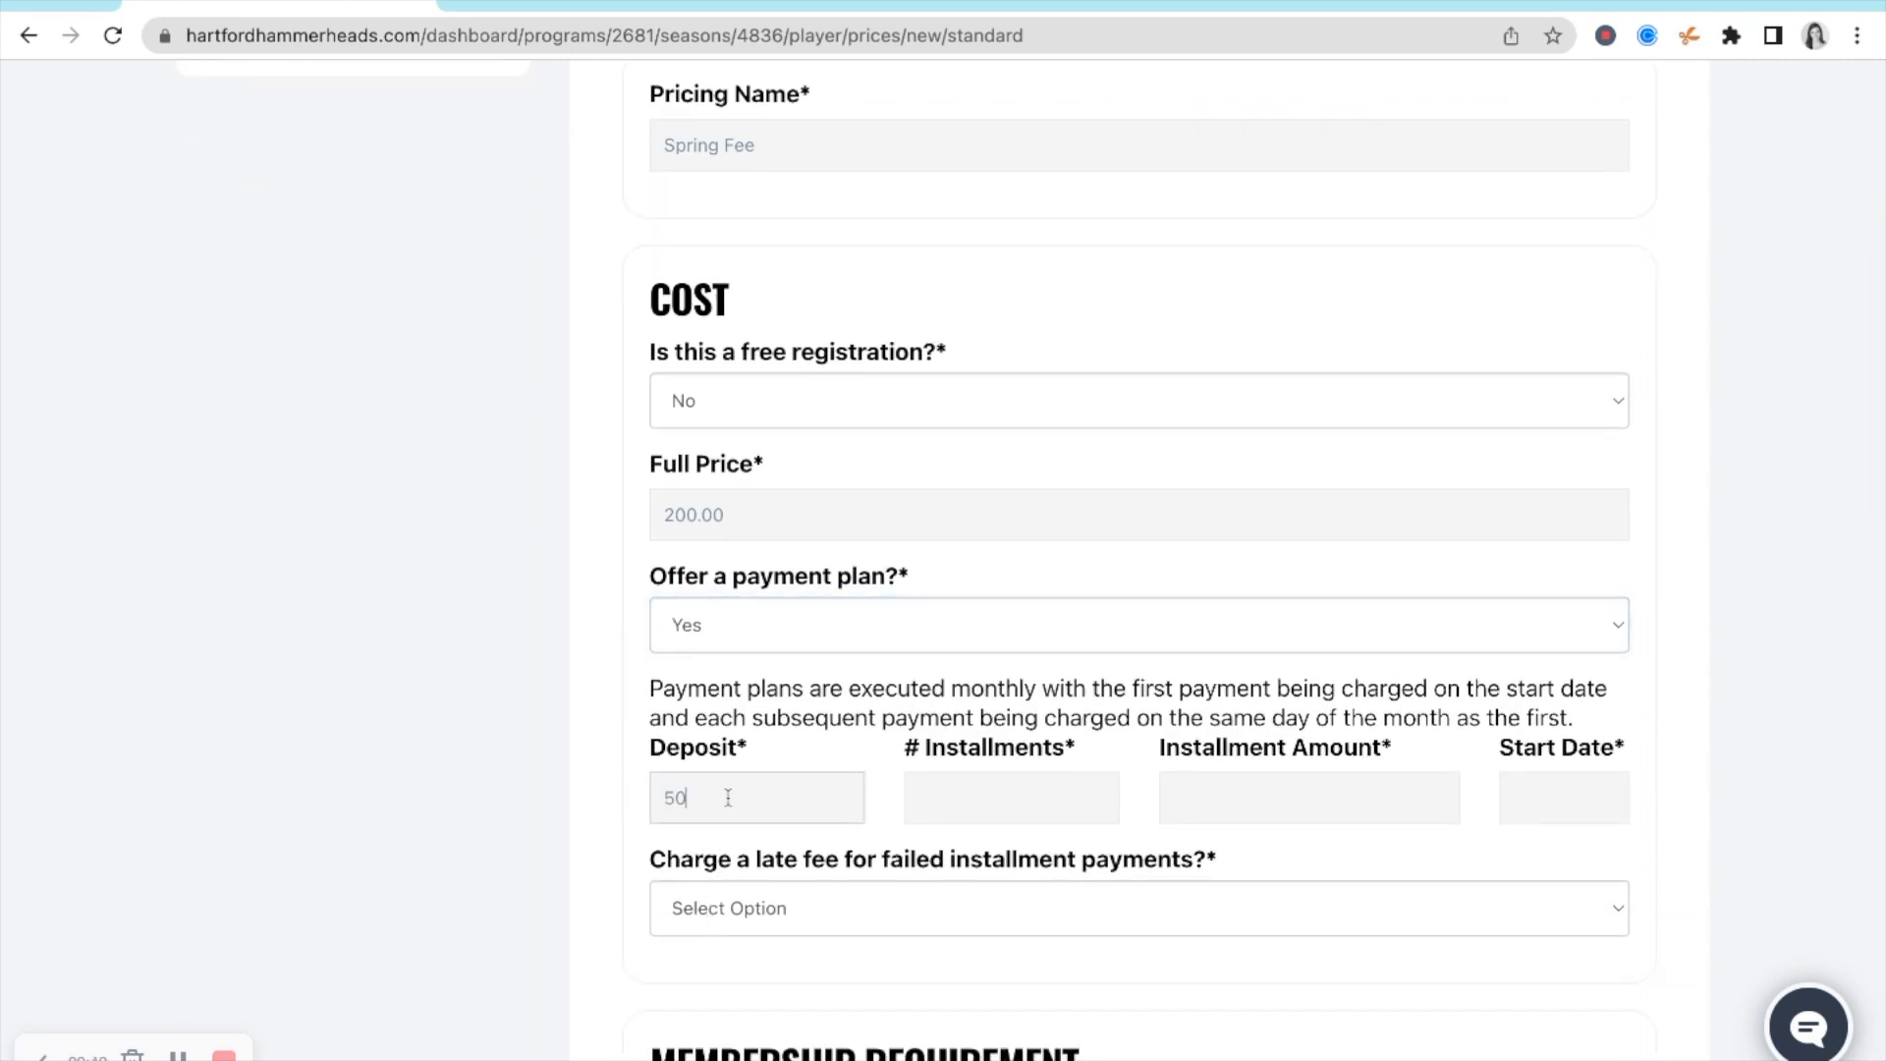
key("Tab")
type("3")
key("Tab")
type("50.00")
key("Tab")
type("5/15/2023")
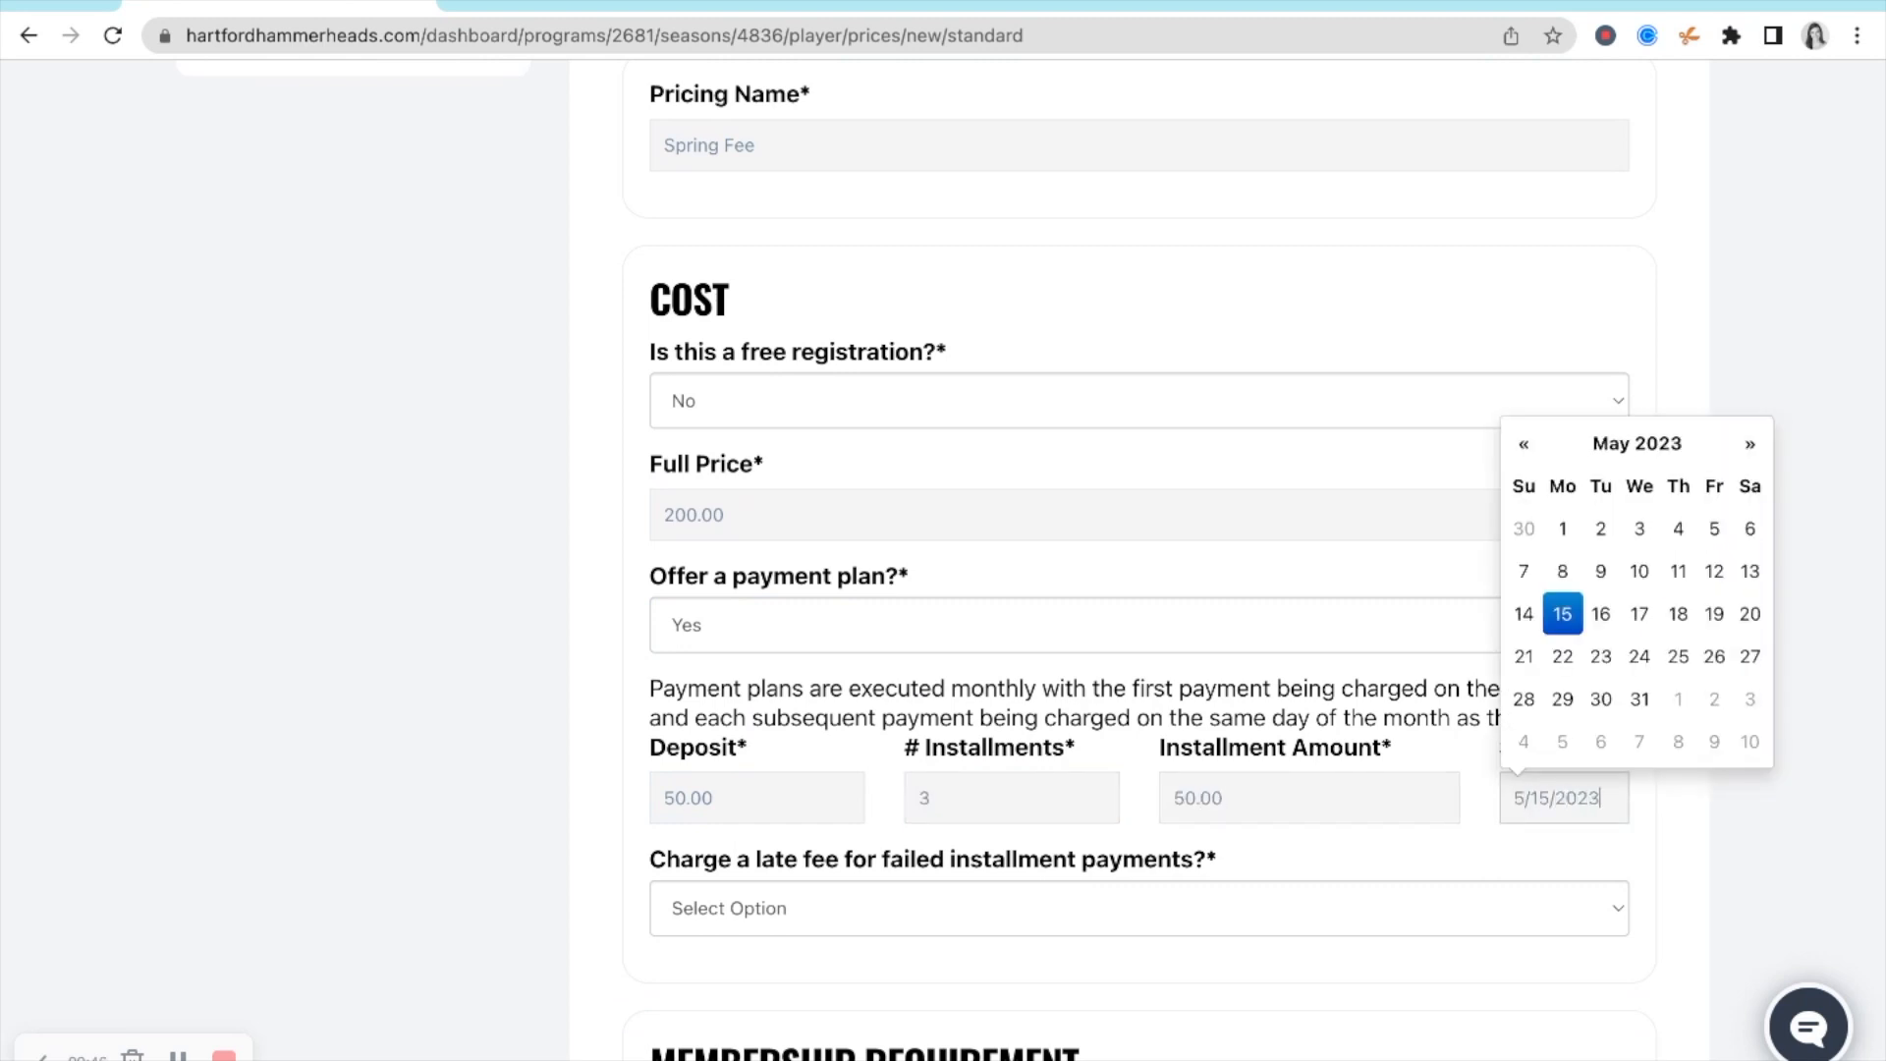
left_click(297, 884)
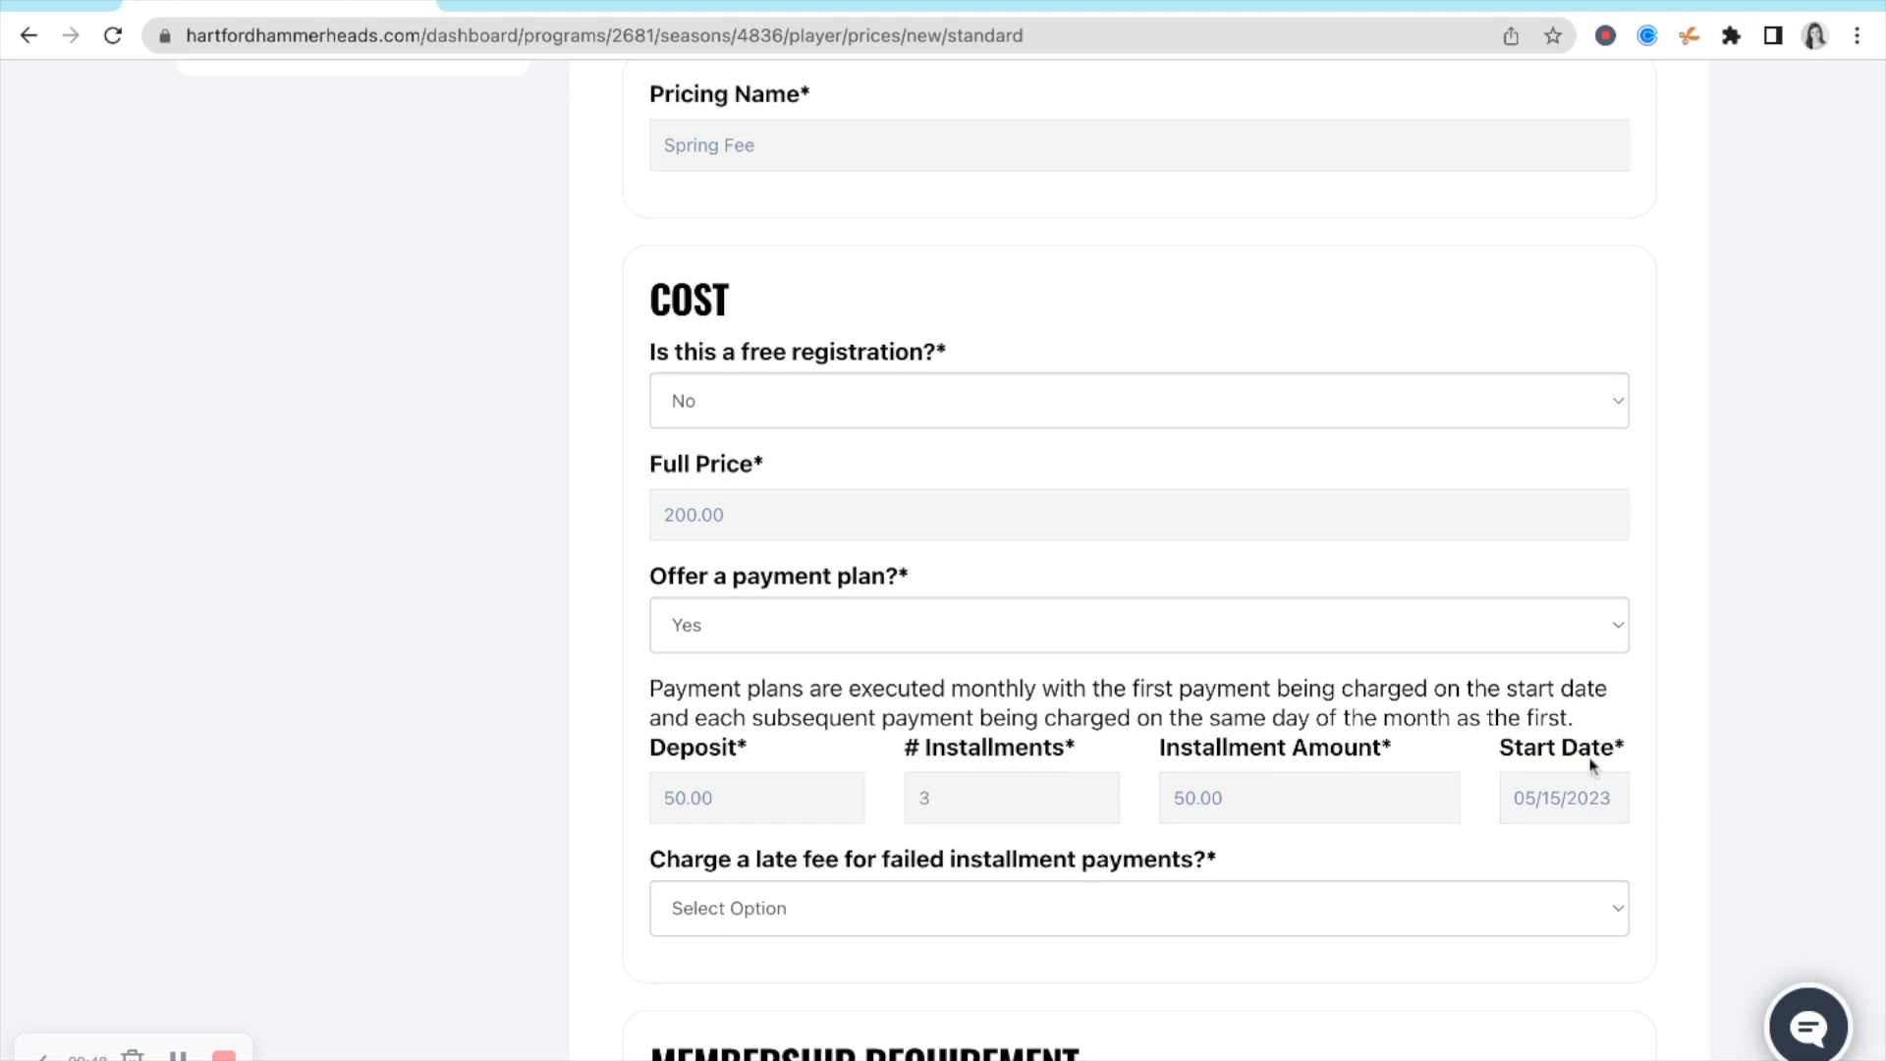
- Charge a late fee of 25.00 for failed installment payments after a 30-day grace period
scroll(1634, 798, "down", 1)
left_click(1577, 857)
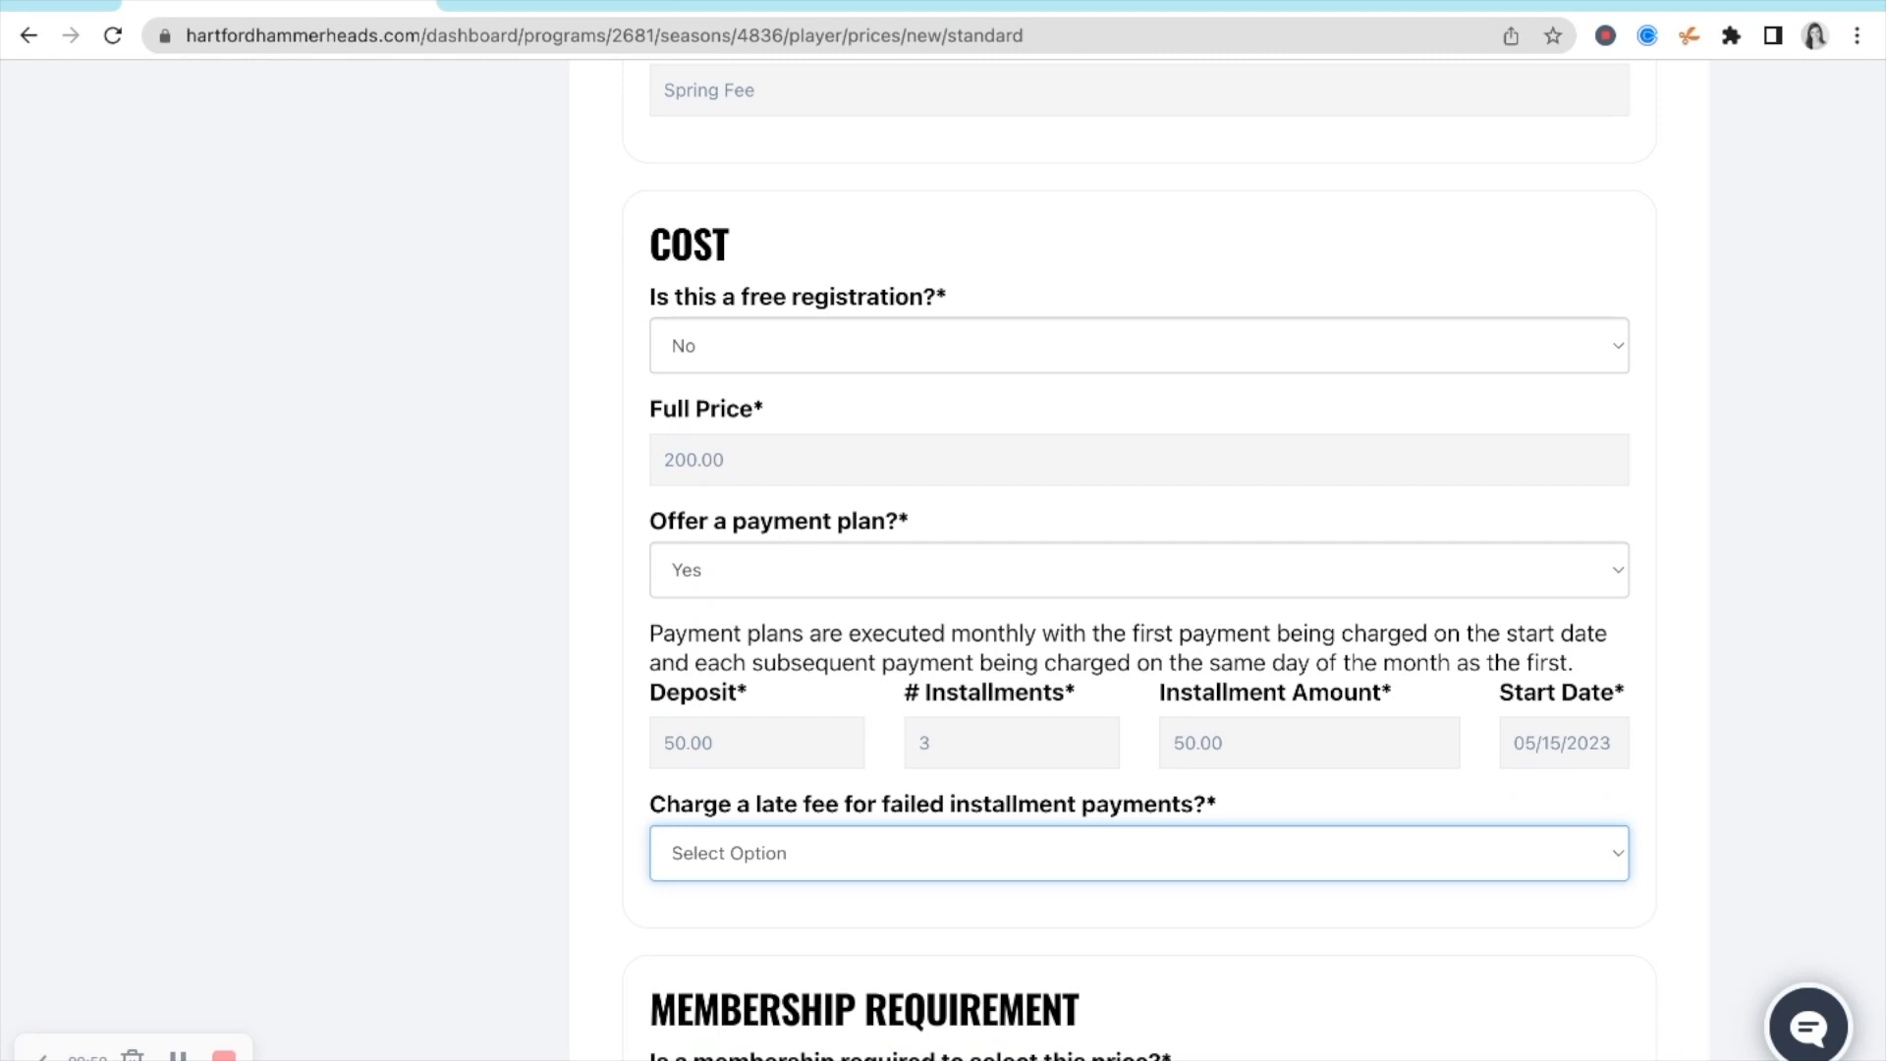
left_click(1562, 902)
scroll(1357, 506, "down", 4)
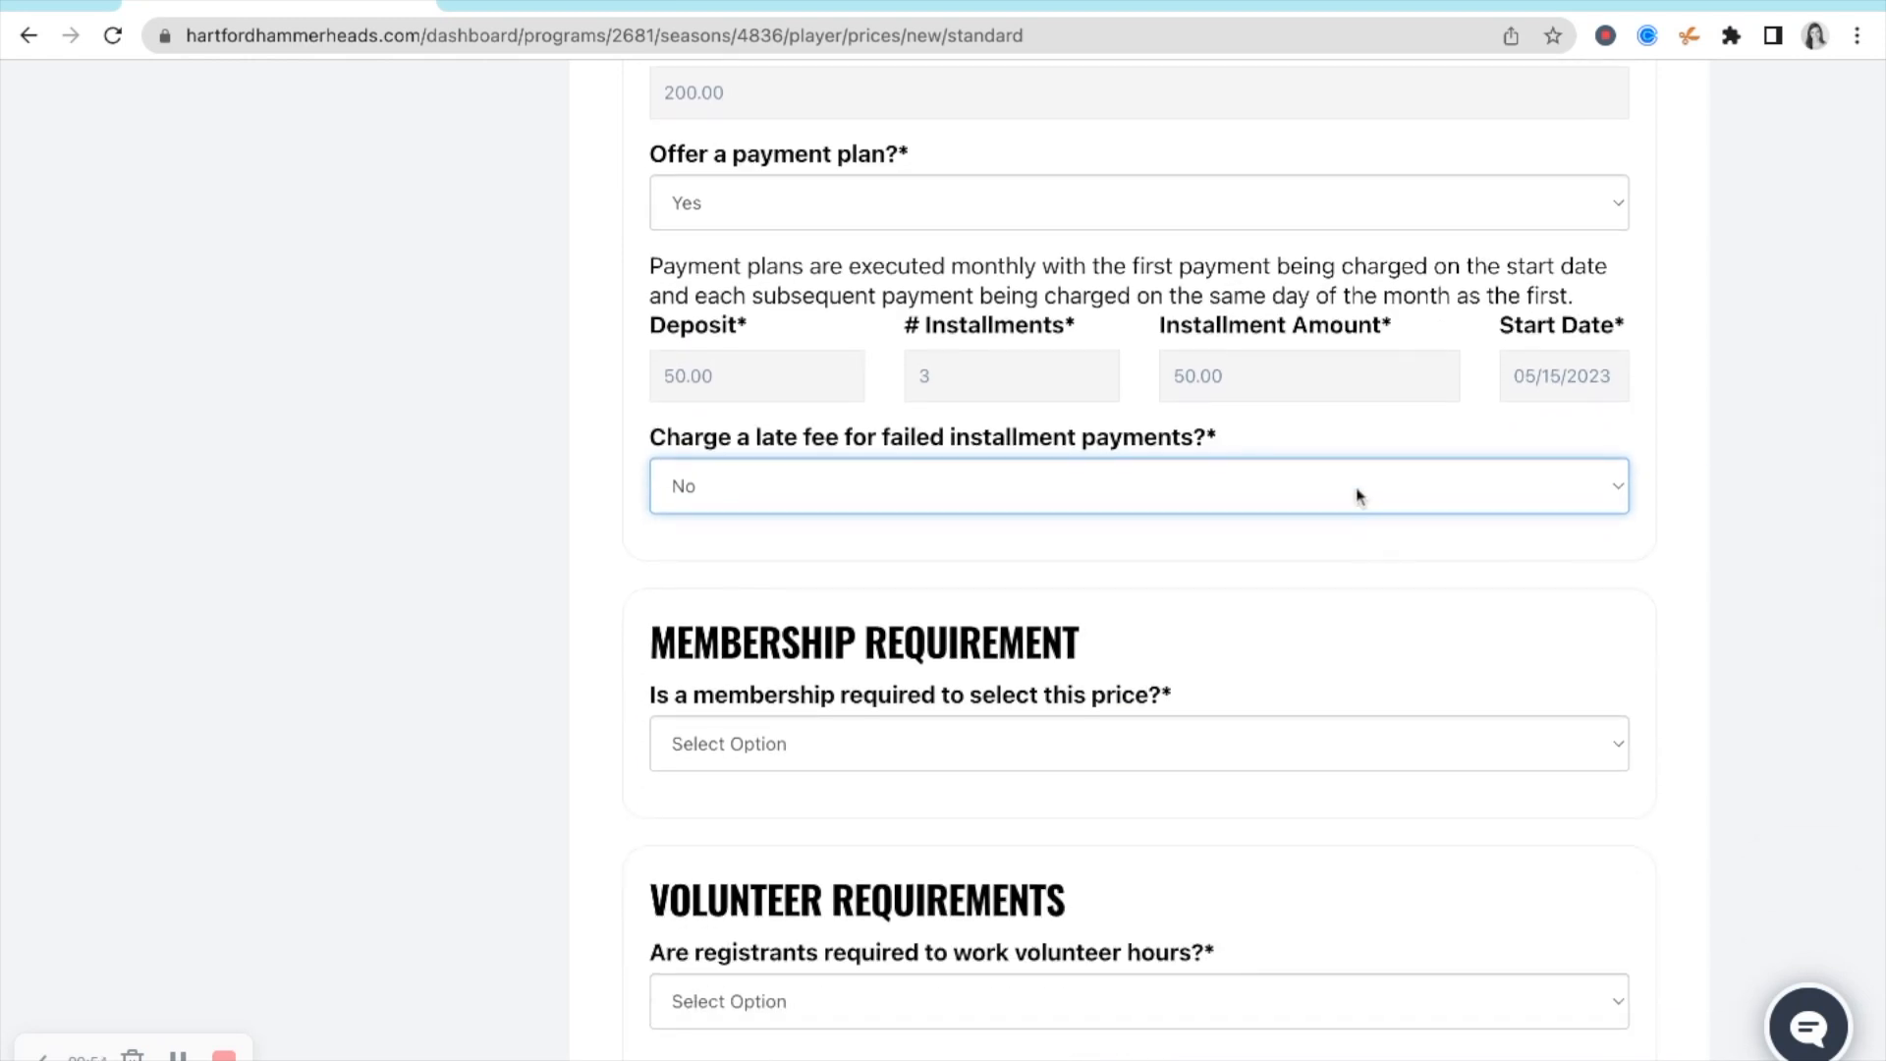
left_click(1360, 496)
left_click(854, 722)
type("25.00")
key("Tab")
type("30")
left_click(800, 794)
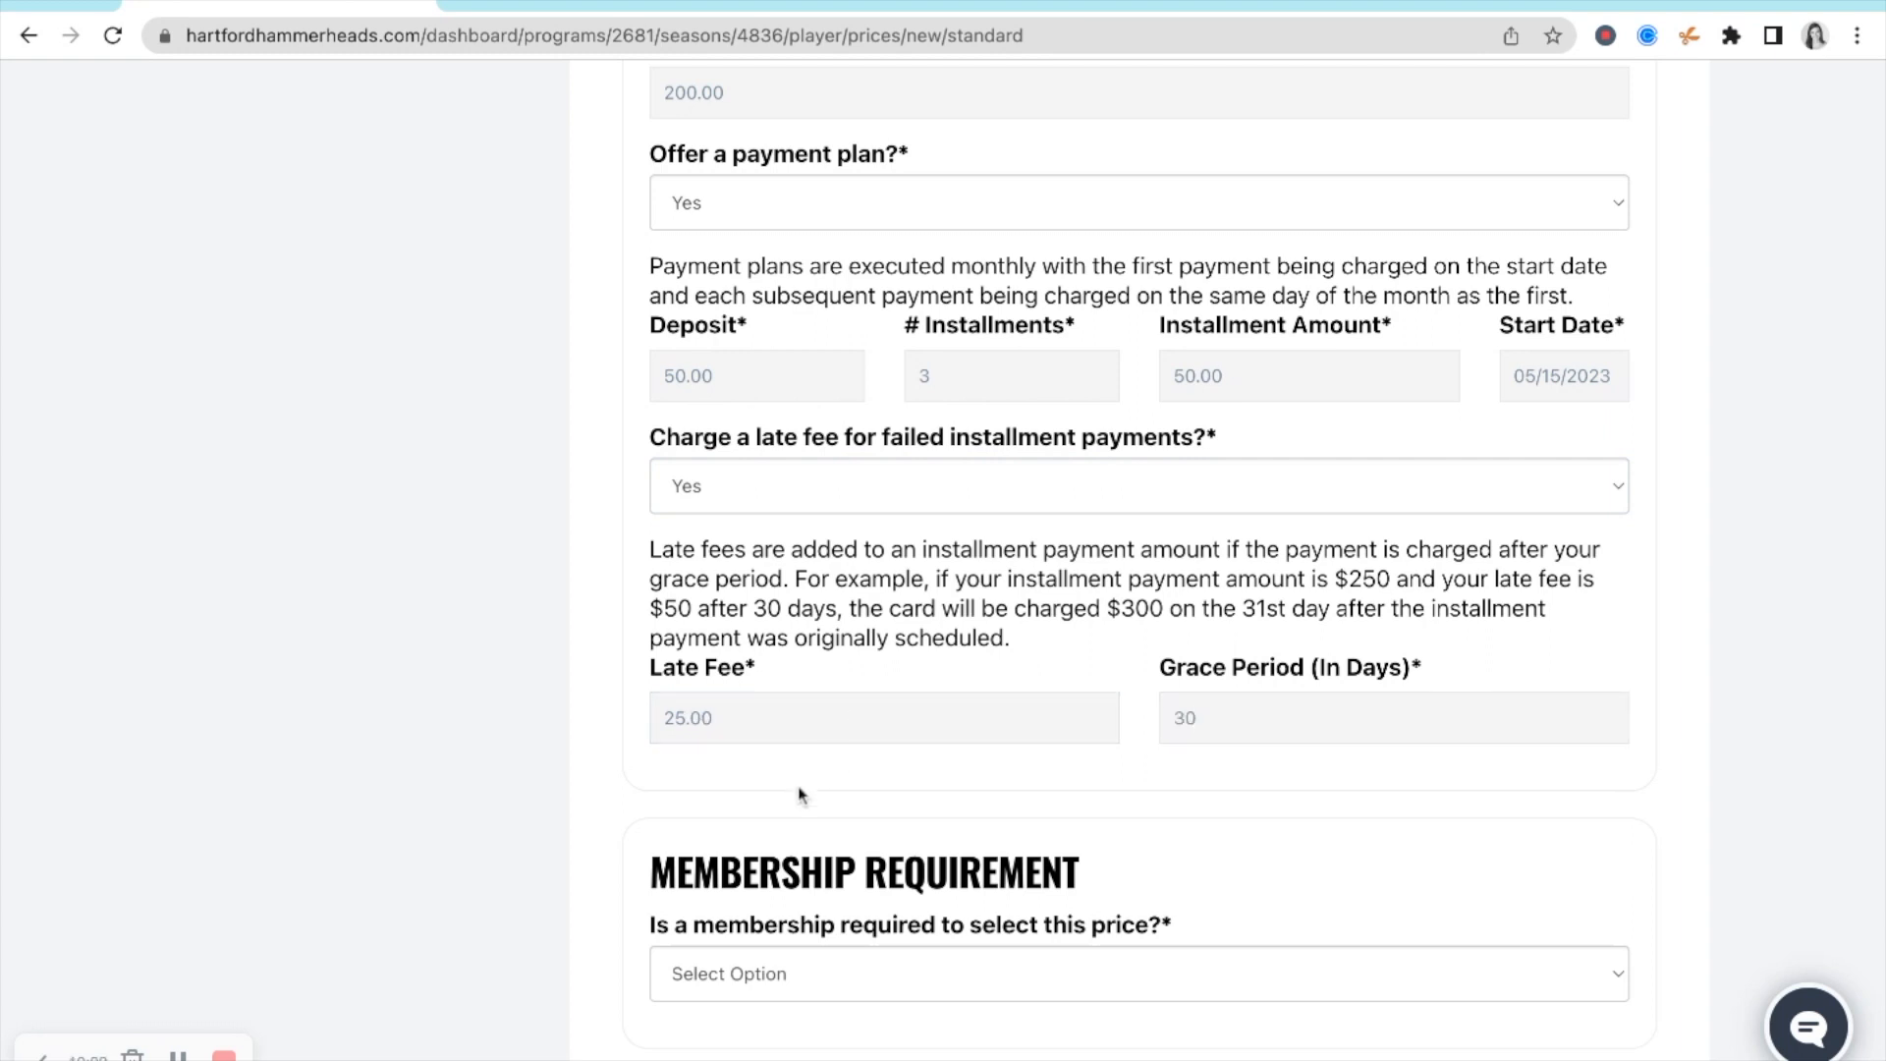
- Set the Spring Fee price to require no membership
scroll(801, 794, "down", 3)
left_click(798, 666)
left_click(805, 735)
- Require 15 volunteer hours from registrants and allow a volunteer buyout of 200.00
scroll(812, 796, "down", 3)
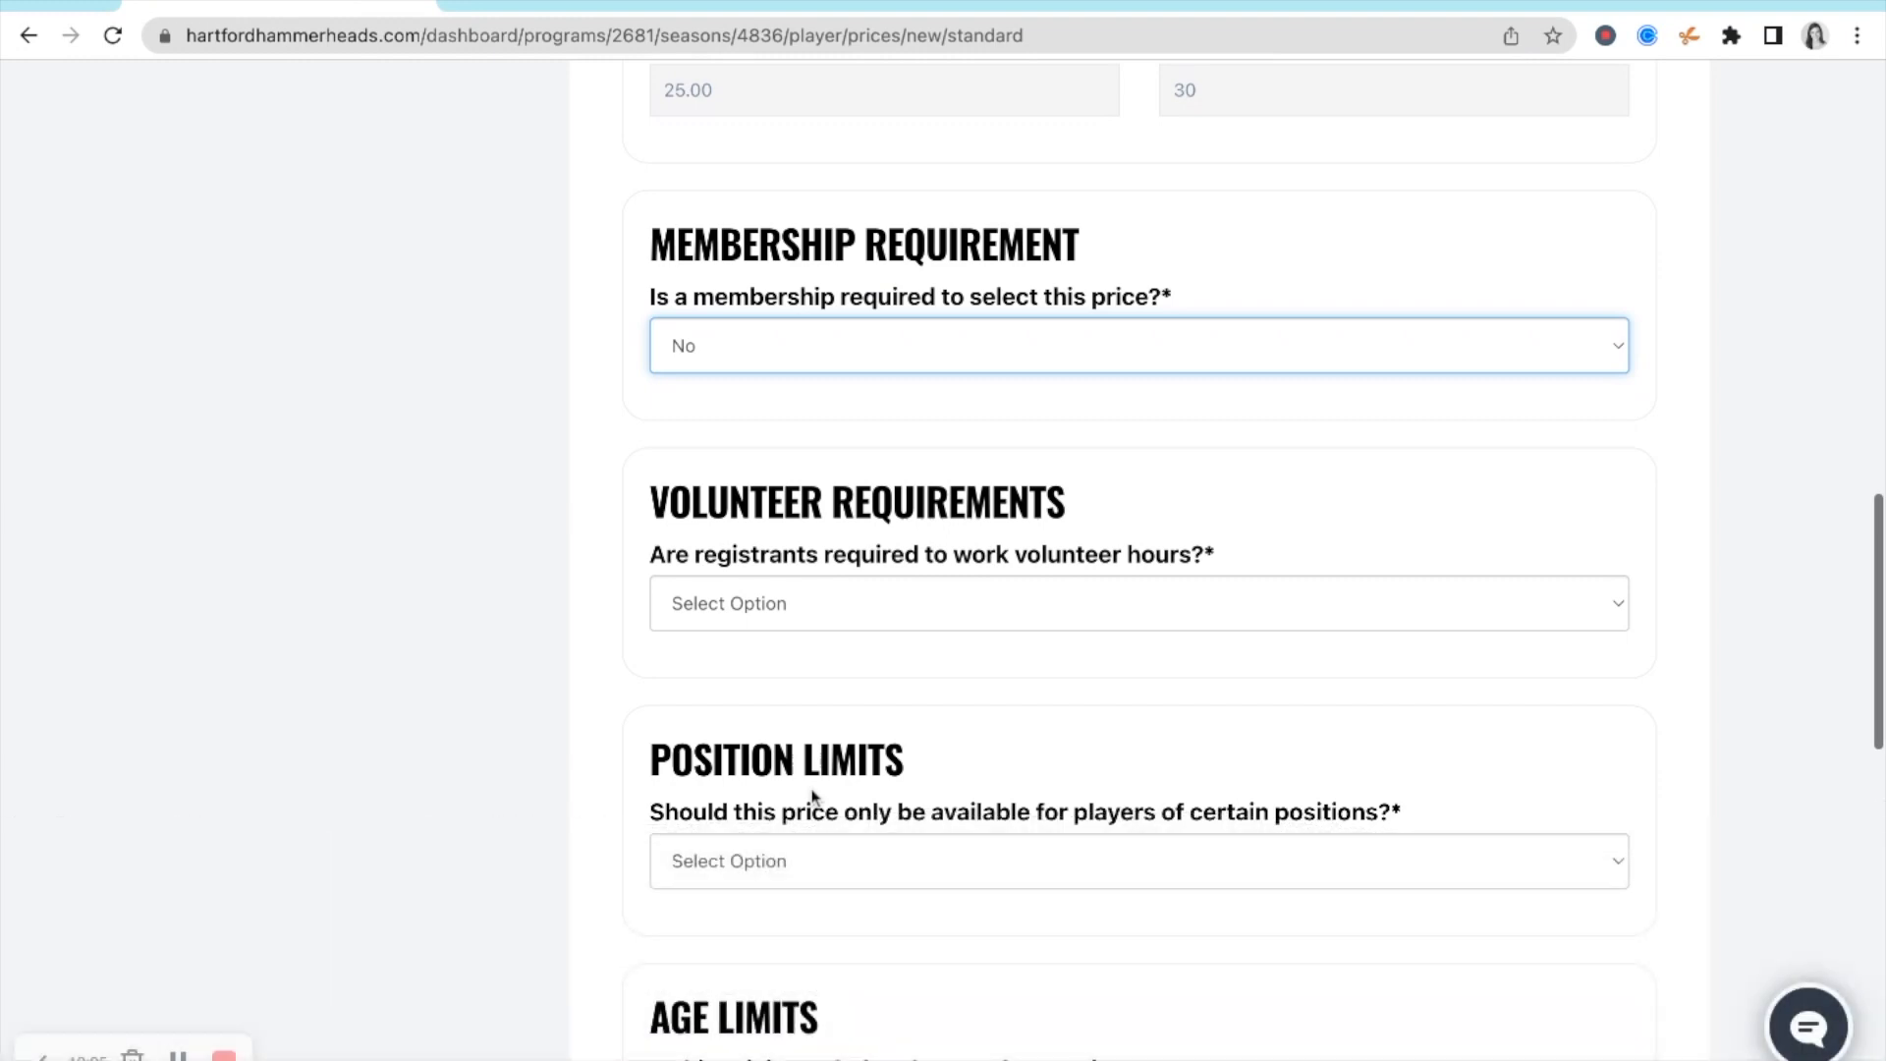
scroll(811, 796, "down", 1)
left_click(781, 491)
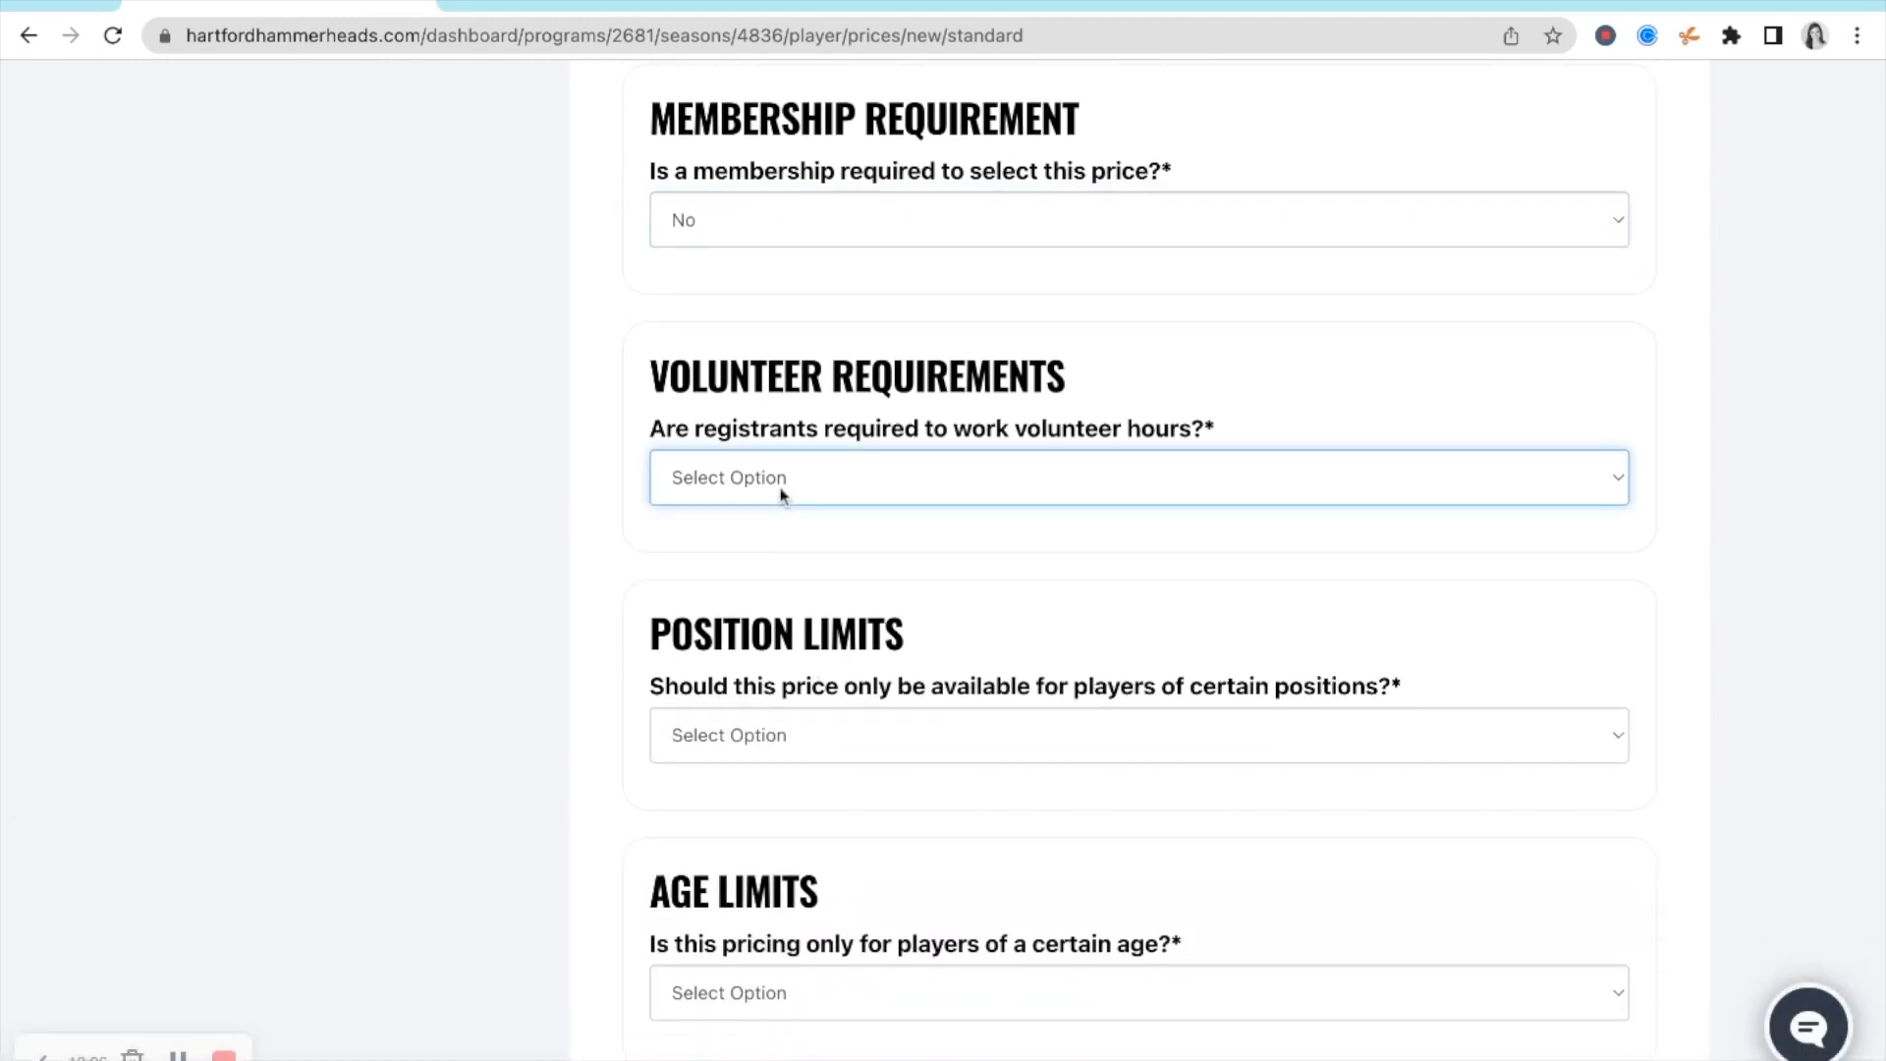
left_click(781, 531)
left_click(788, 600)
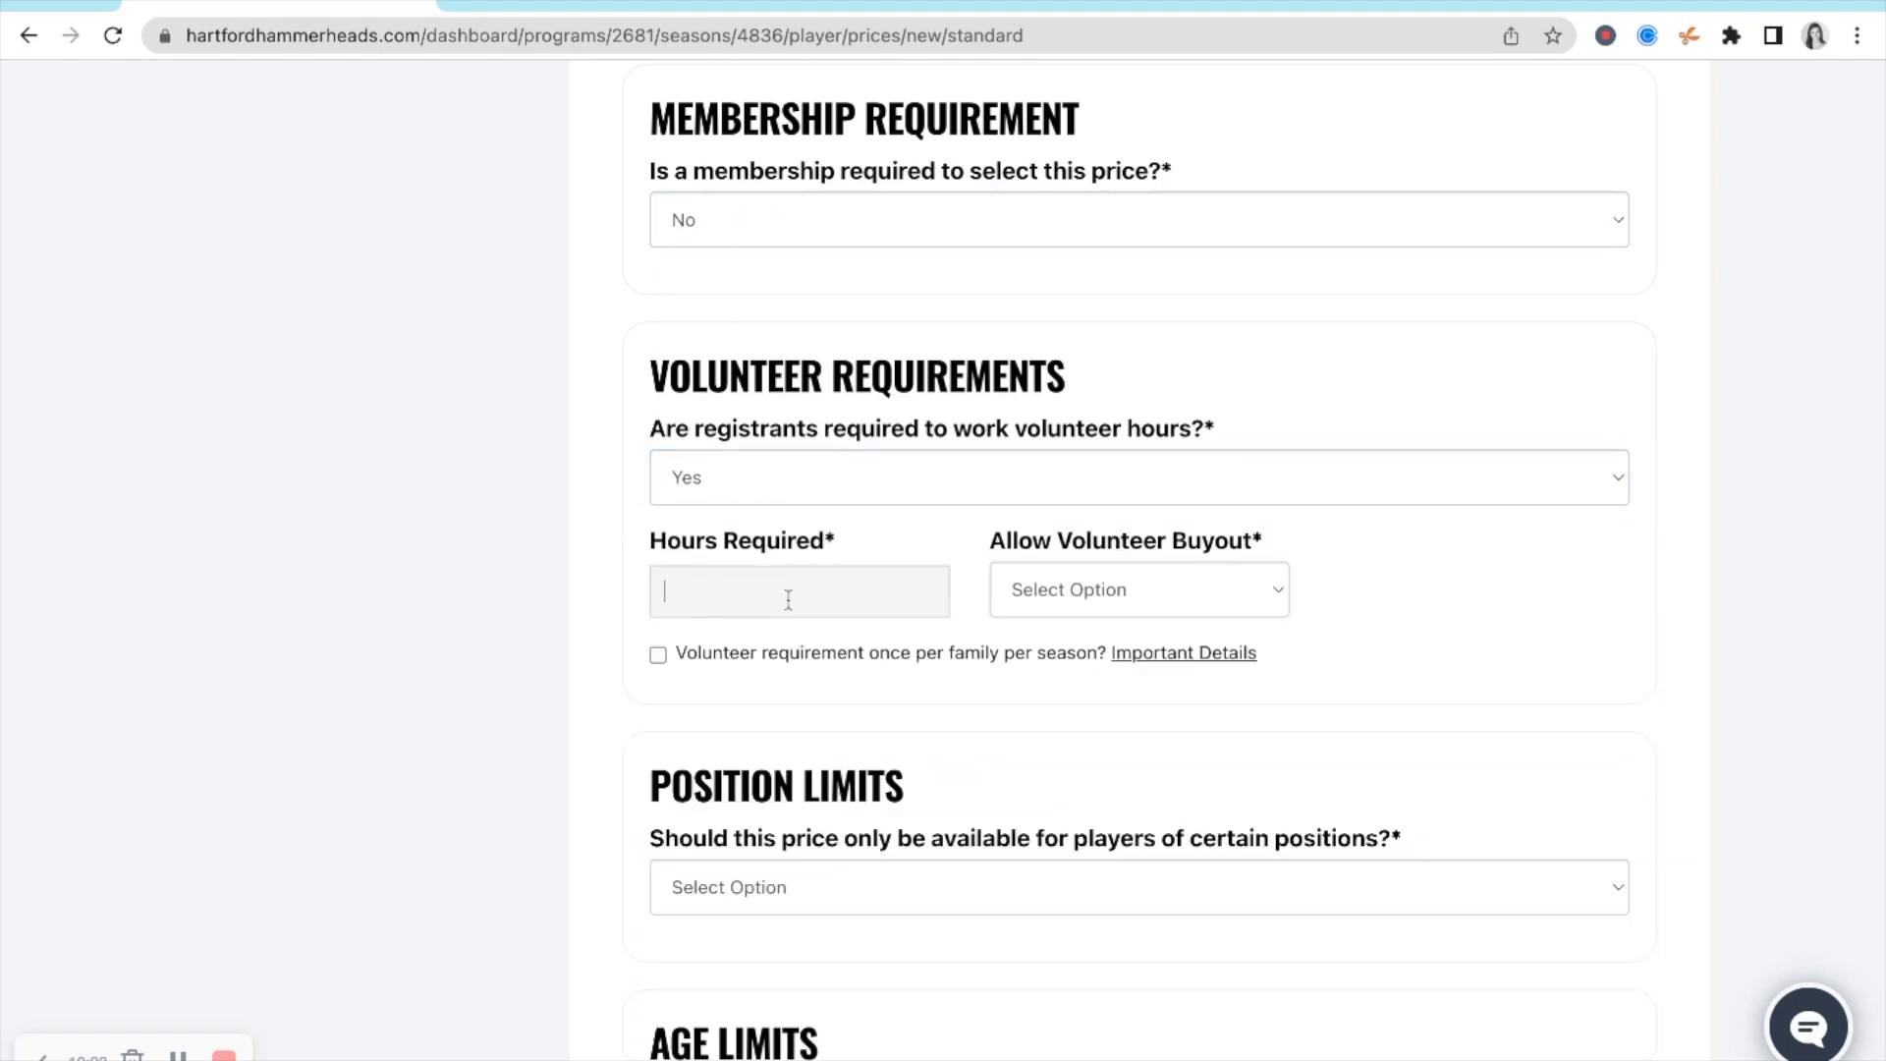
type("15")
left_click(1097, 591)
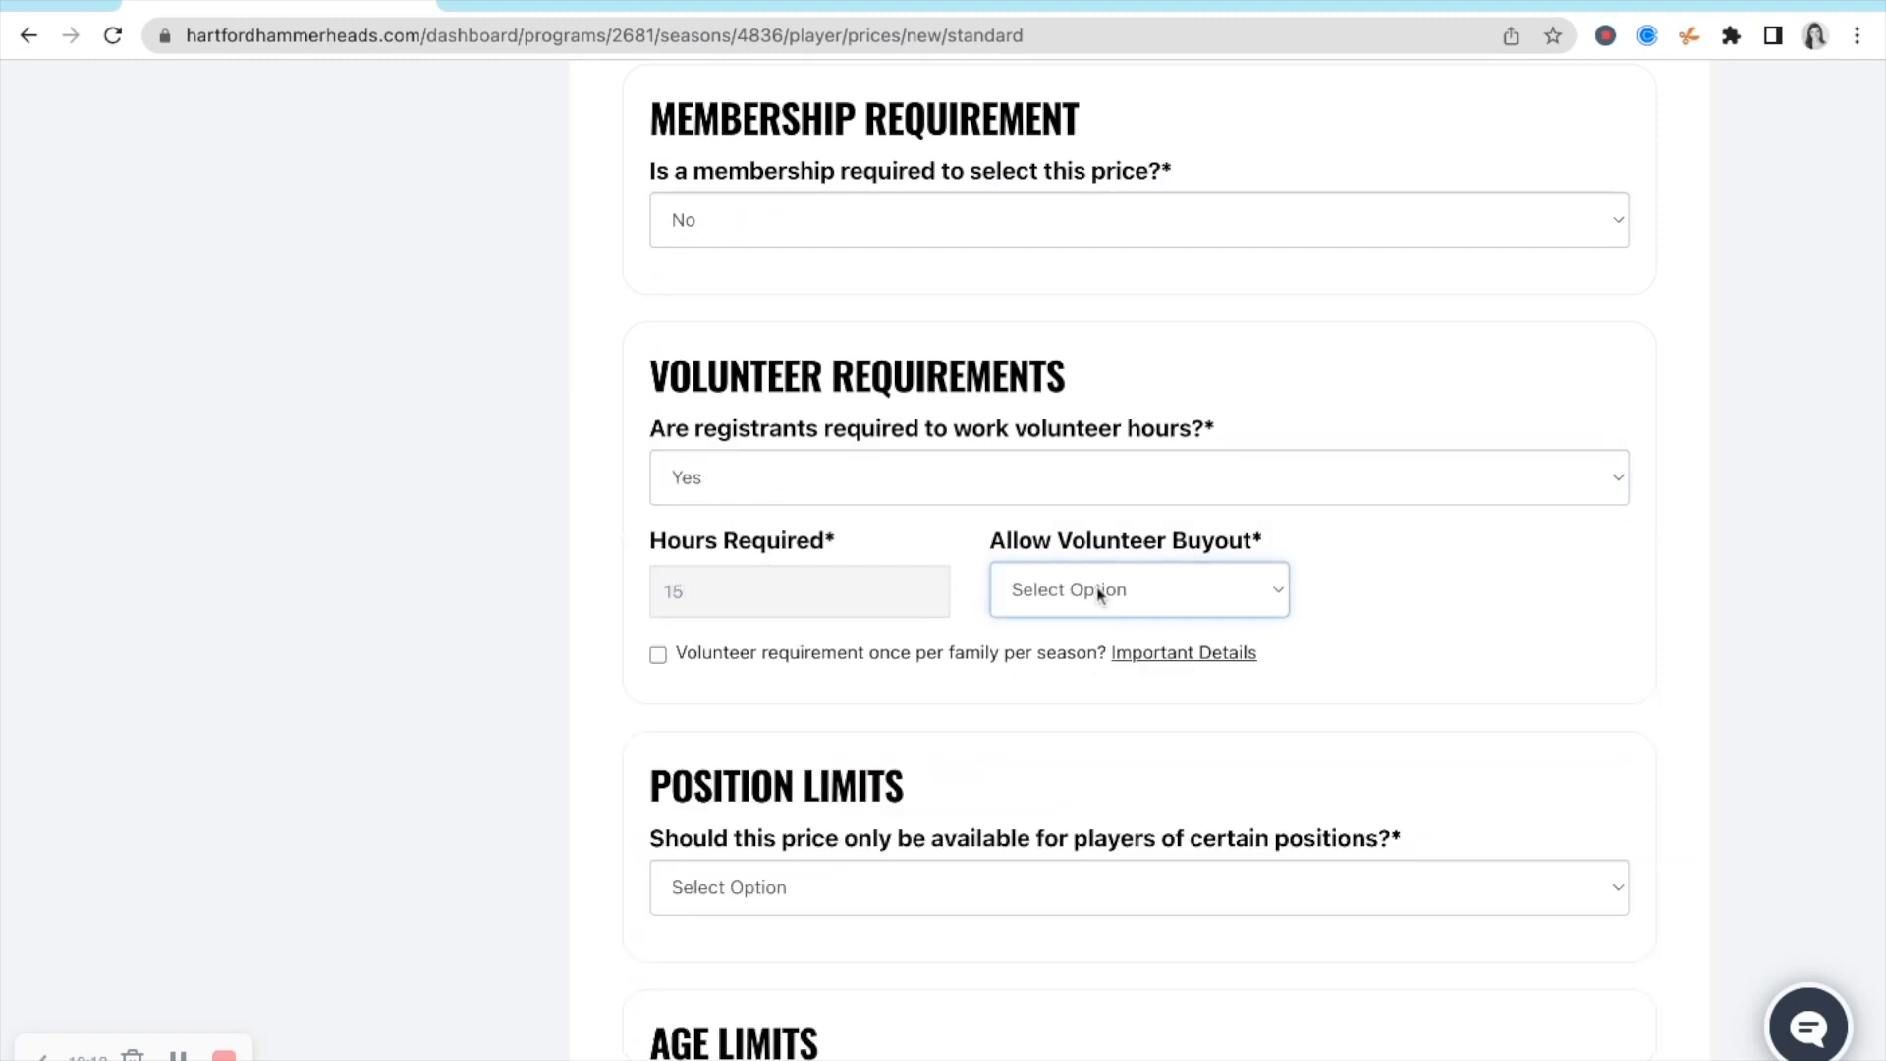
left_click(1140, 632)
left_click(1386, 598)
type("200.00")
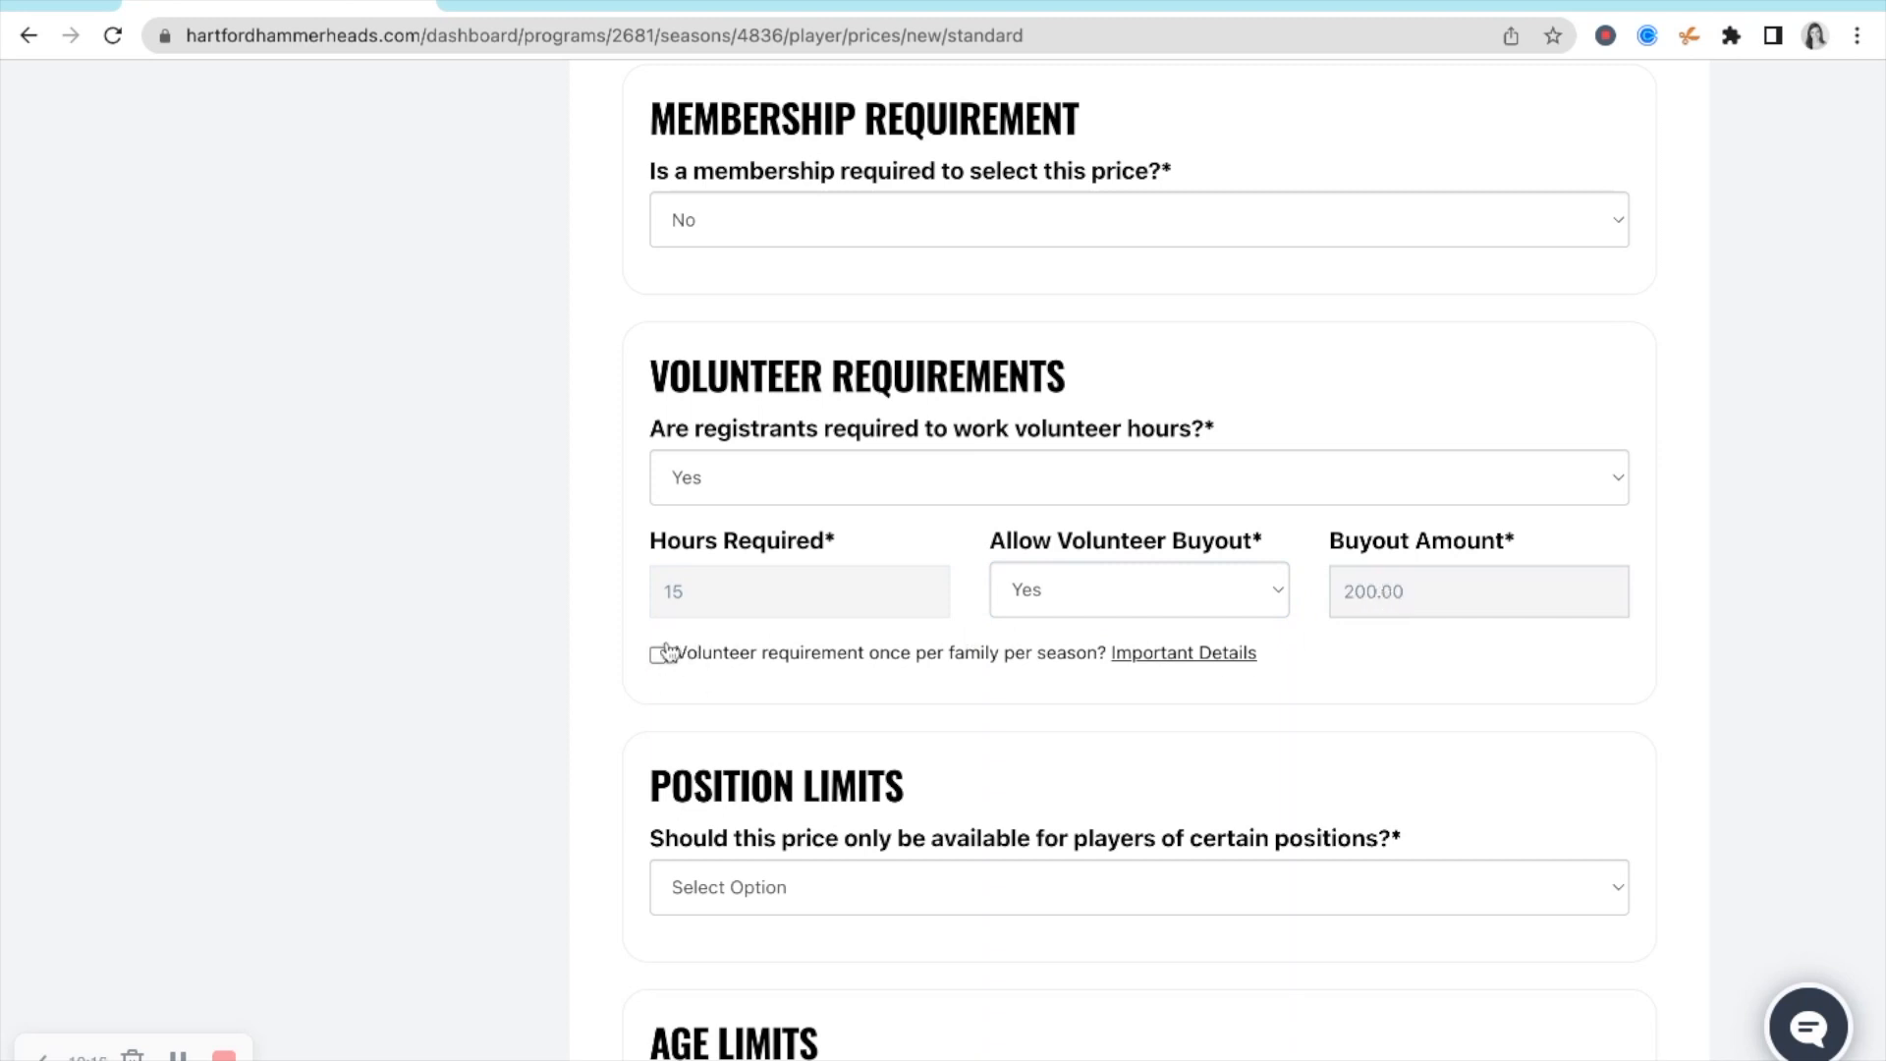
- Set the Spring Fee price to require no volunteer hours from registrants
left_click(991, 490)
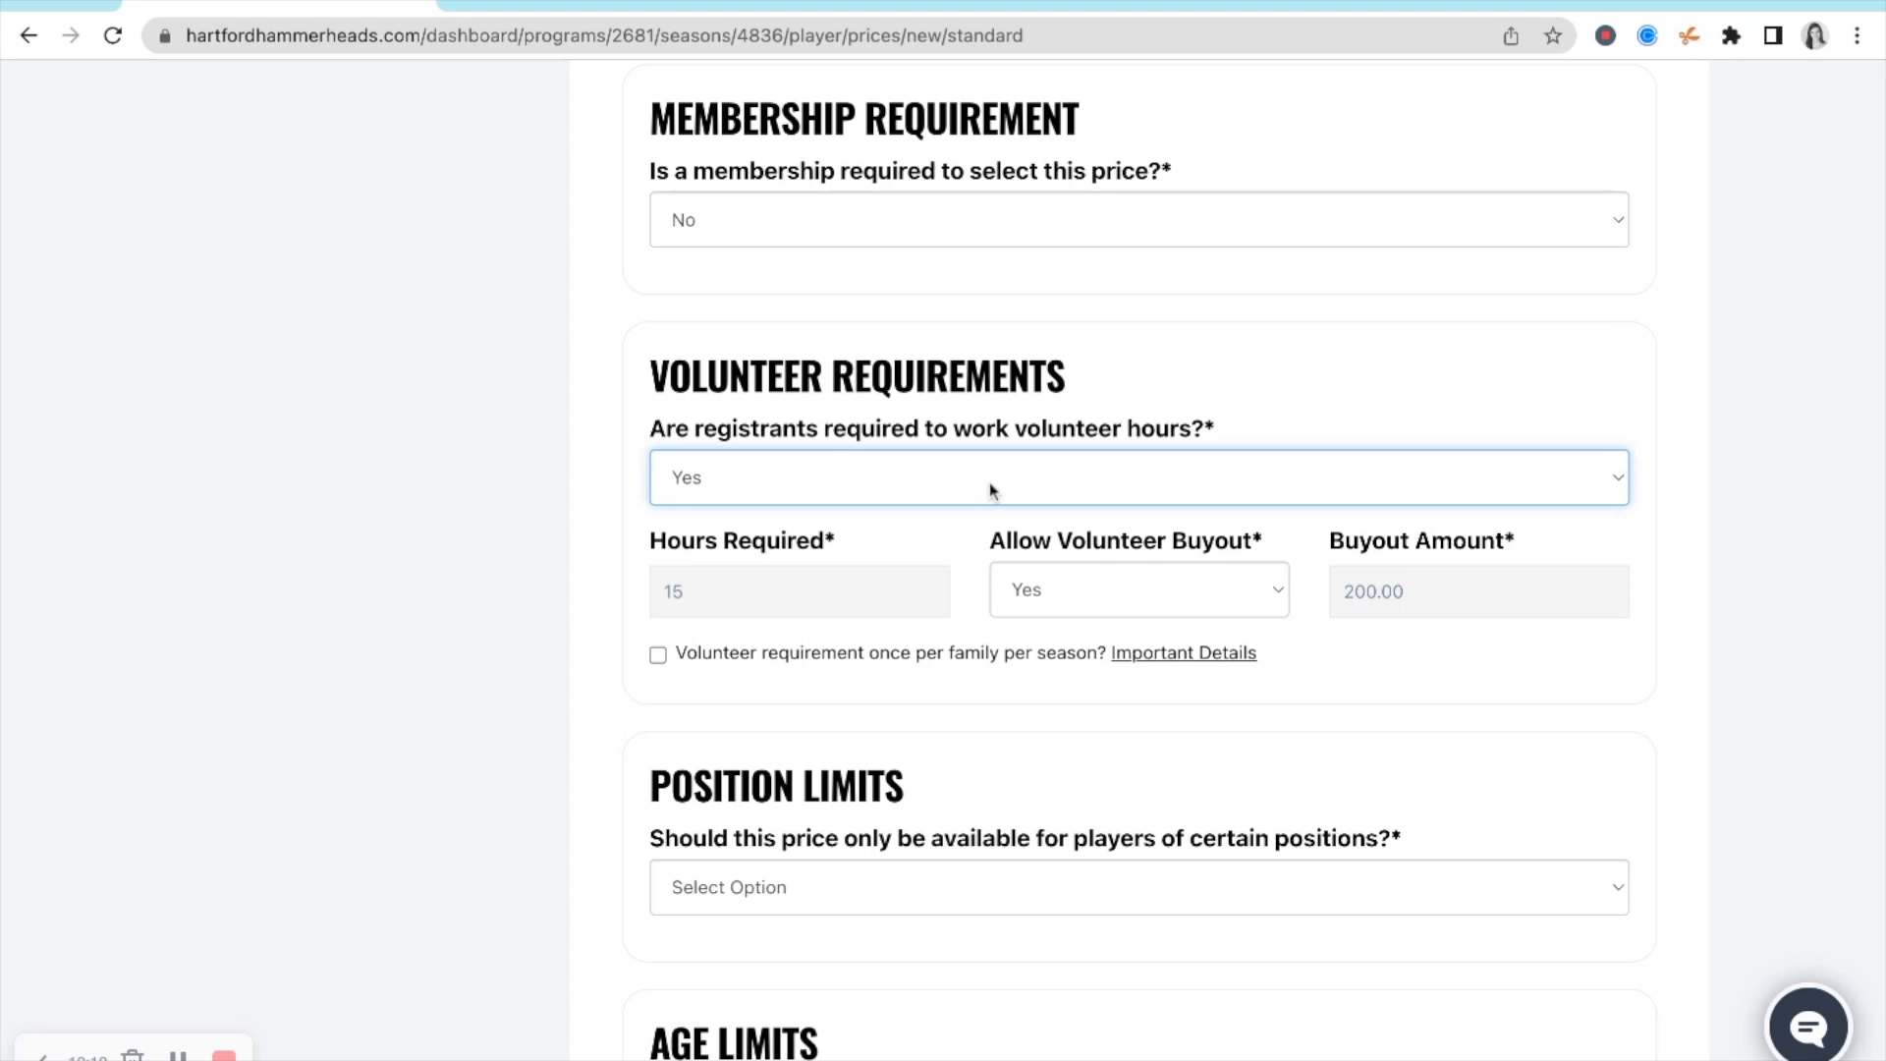
left_click(991, 491)
scroll(981, 716, "down", 2)
- Try limiting the price by position so it shows when the player's position is not Goalie
left_click(982, 539)
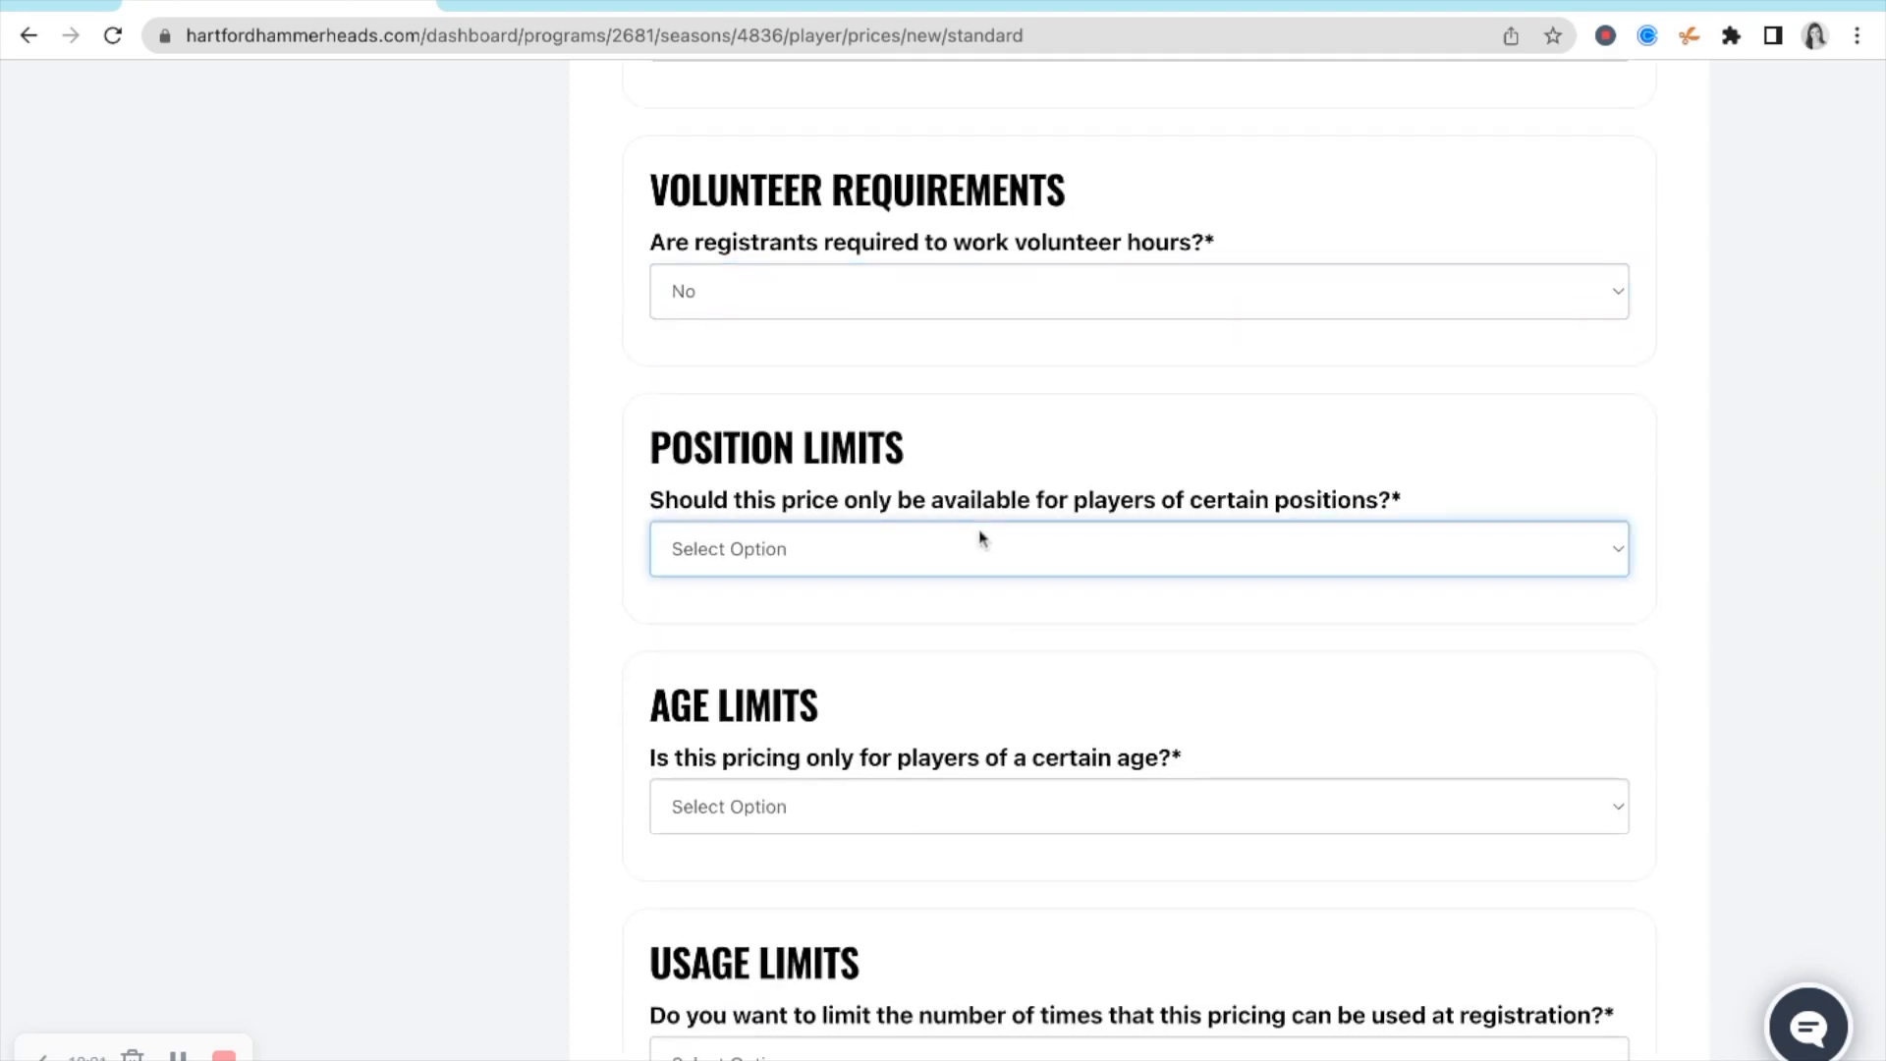
left_click(961, 595)
left_click(949, 552)
left_click(800, 650)
left_click(800, 679)
left_click(1110, 658)
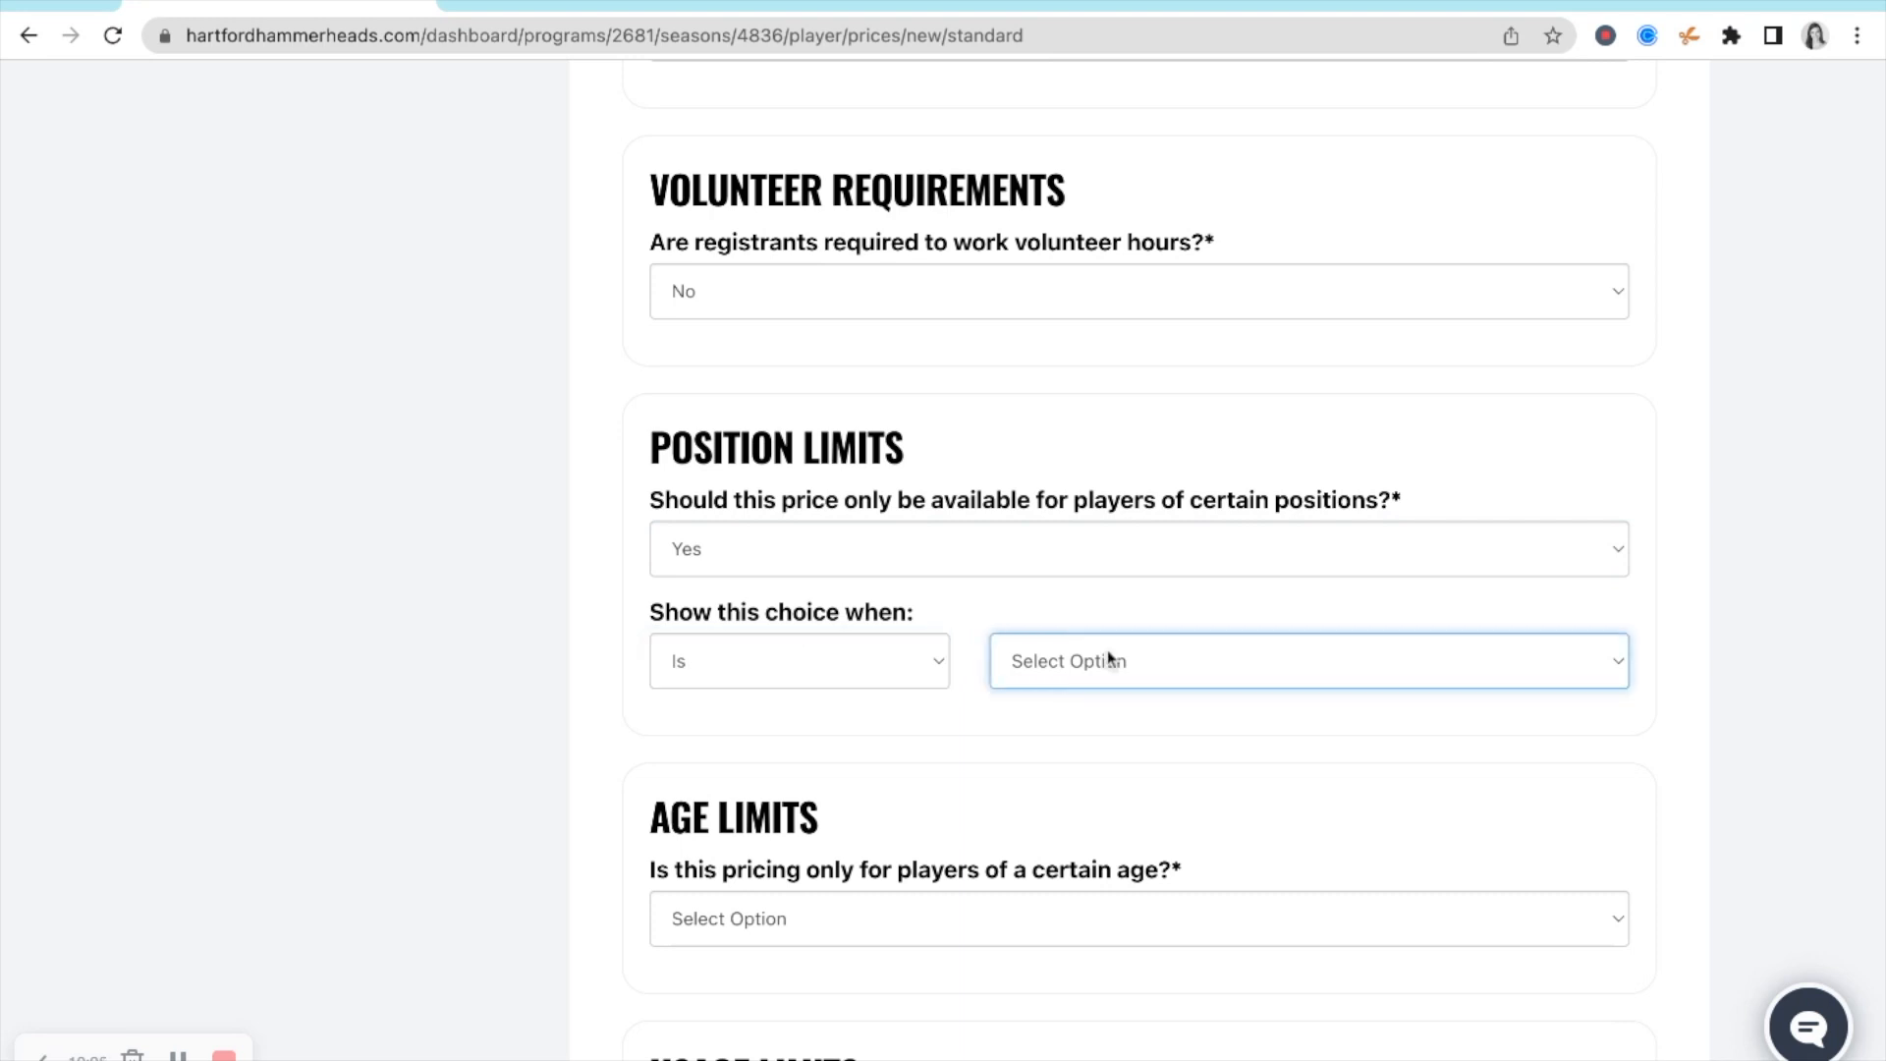
left_click(1082, 741)
left_click(895, 676)
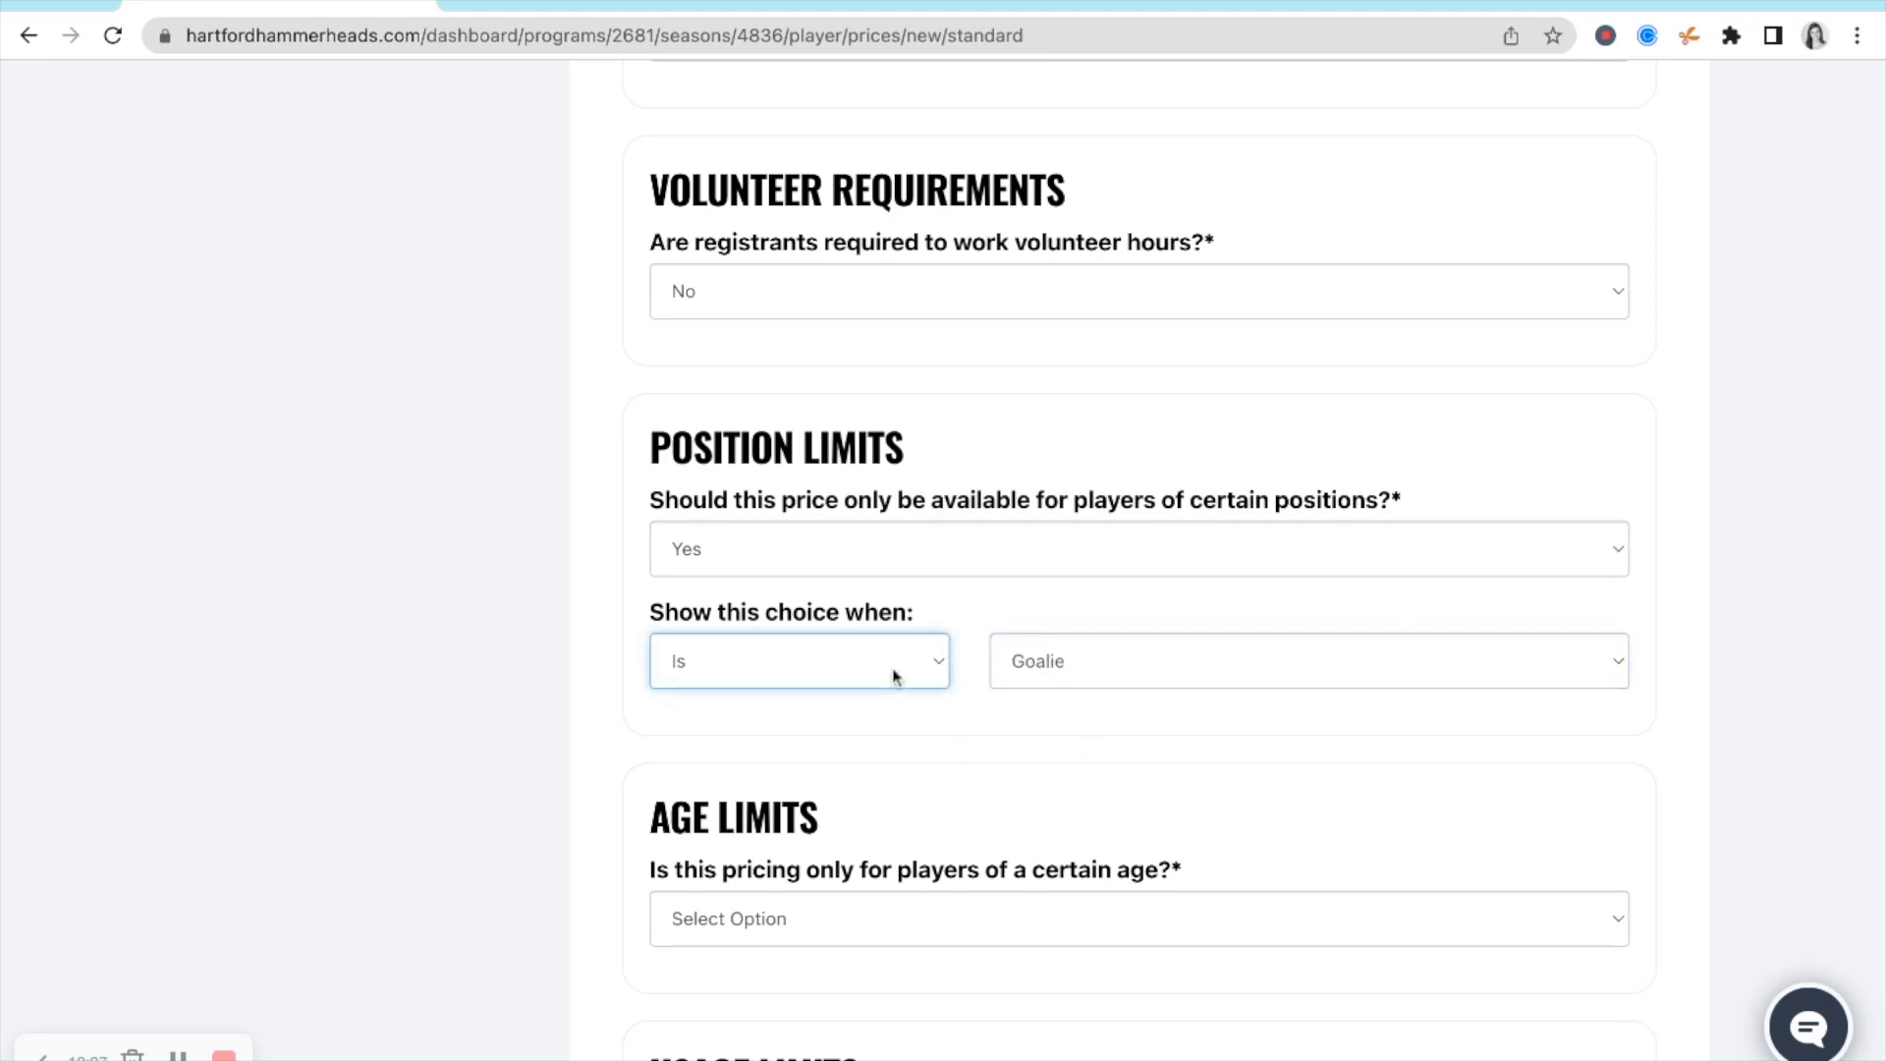
left_click(1020, 725)
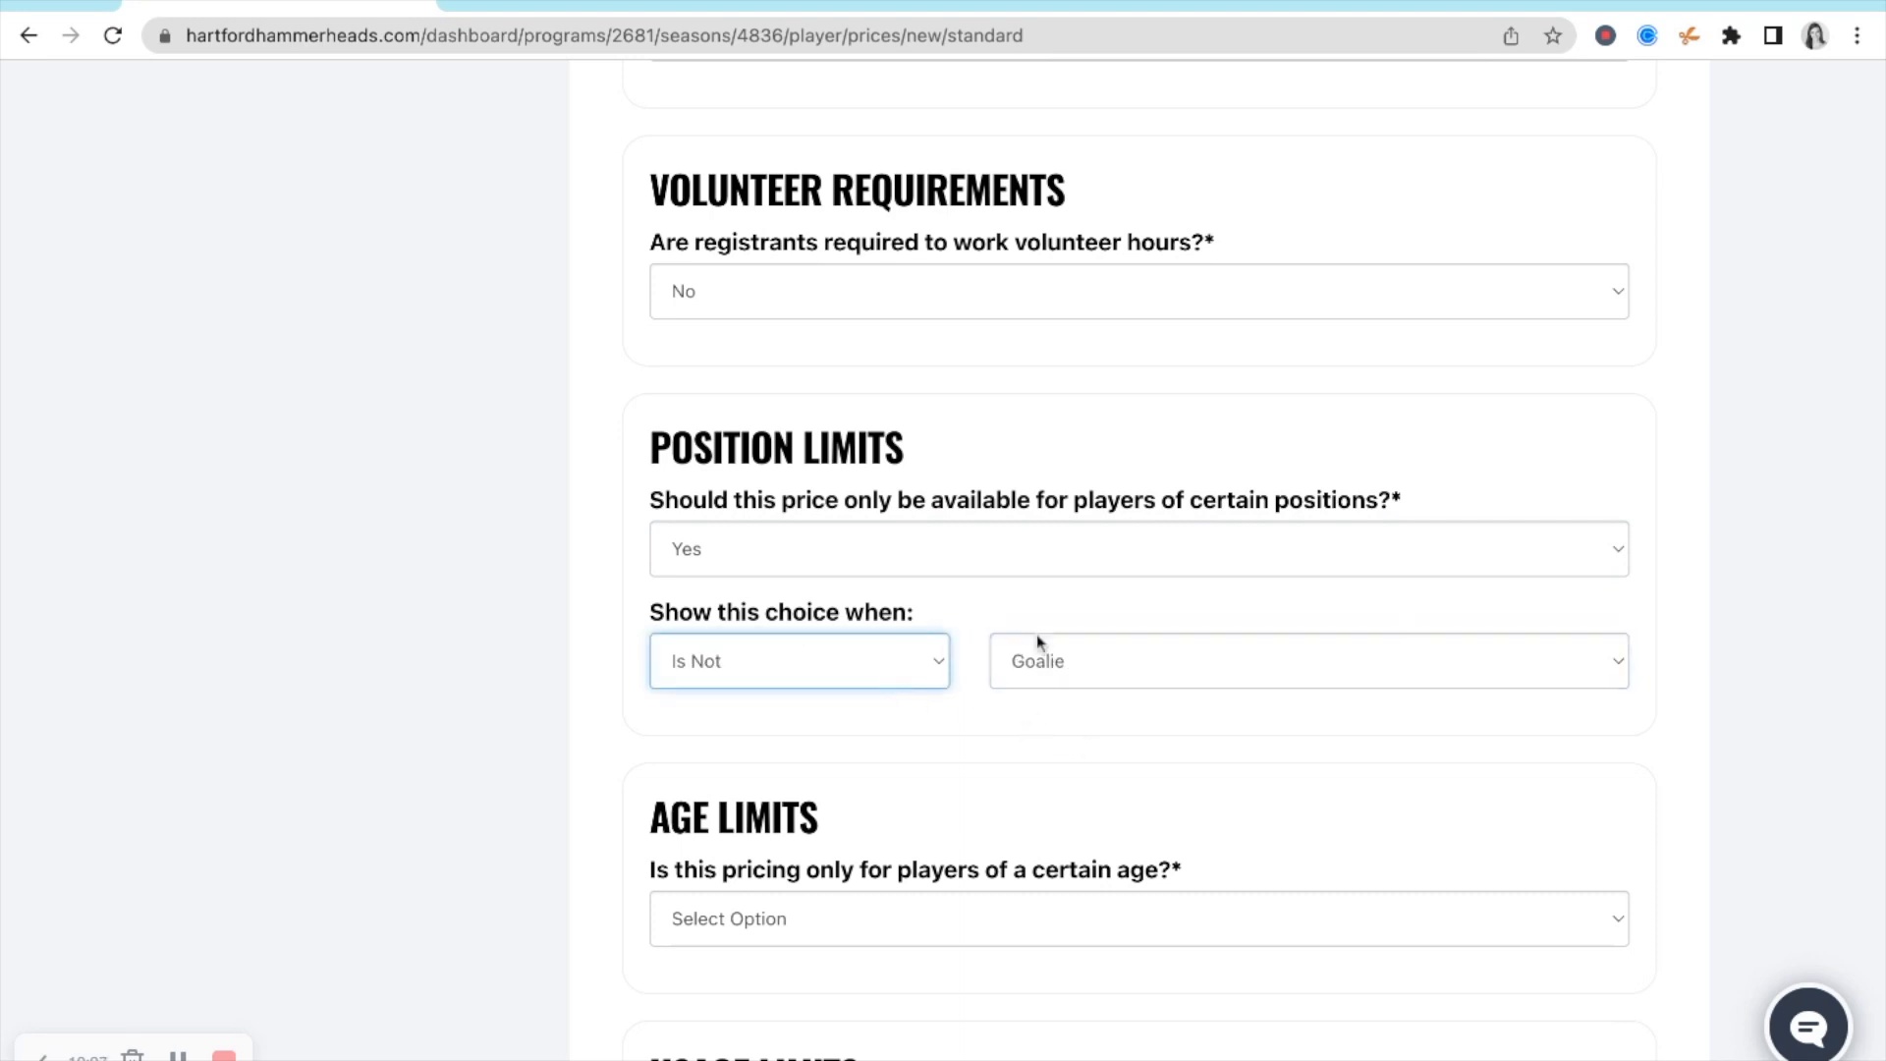
- Make the price available to players of all positions by declining position limits
left_click(998, 547)
left_click(990, 593)
- Try limiting the price to players of a certain age, bringing up the oldest and youngest birthdate fields
scroll(966, 729, "down", 2)
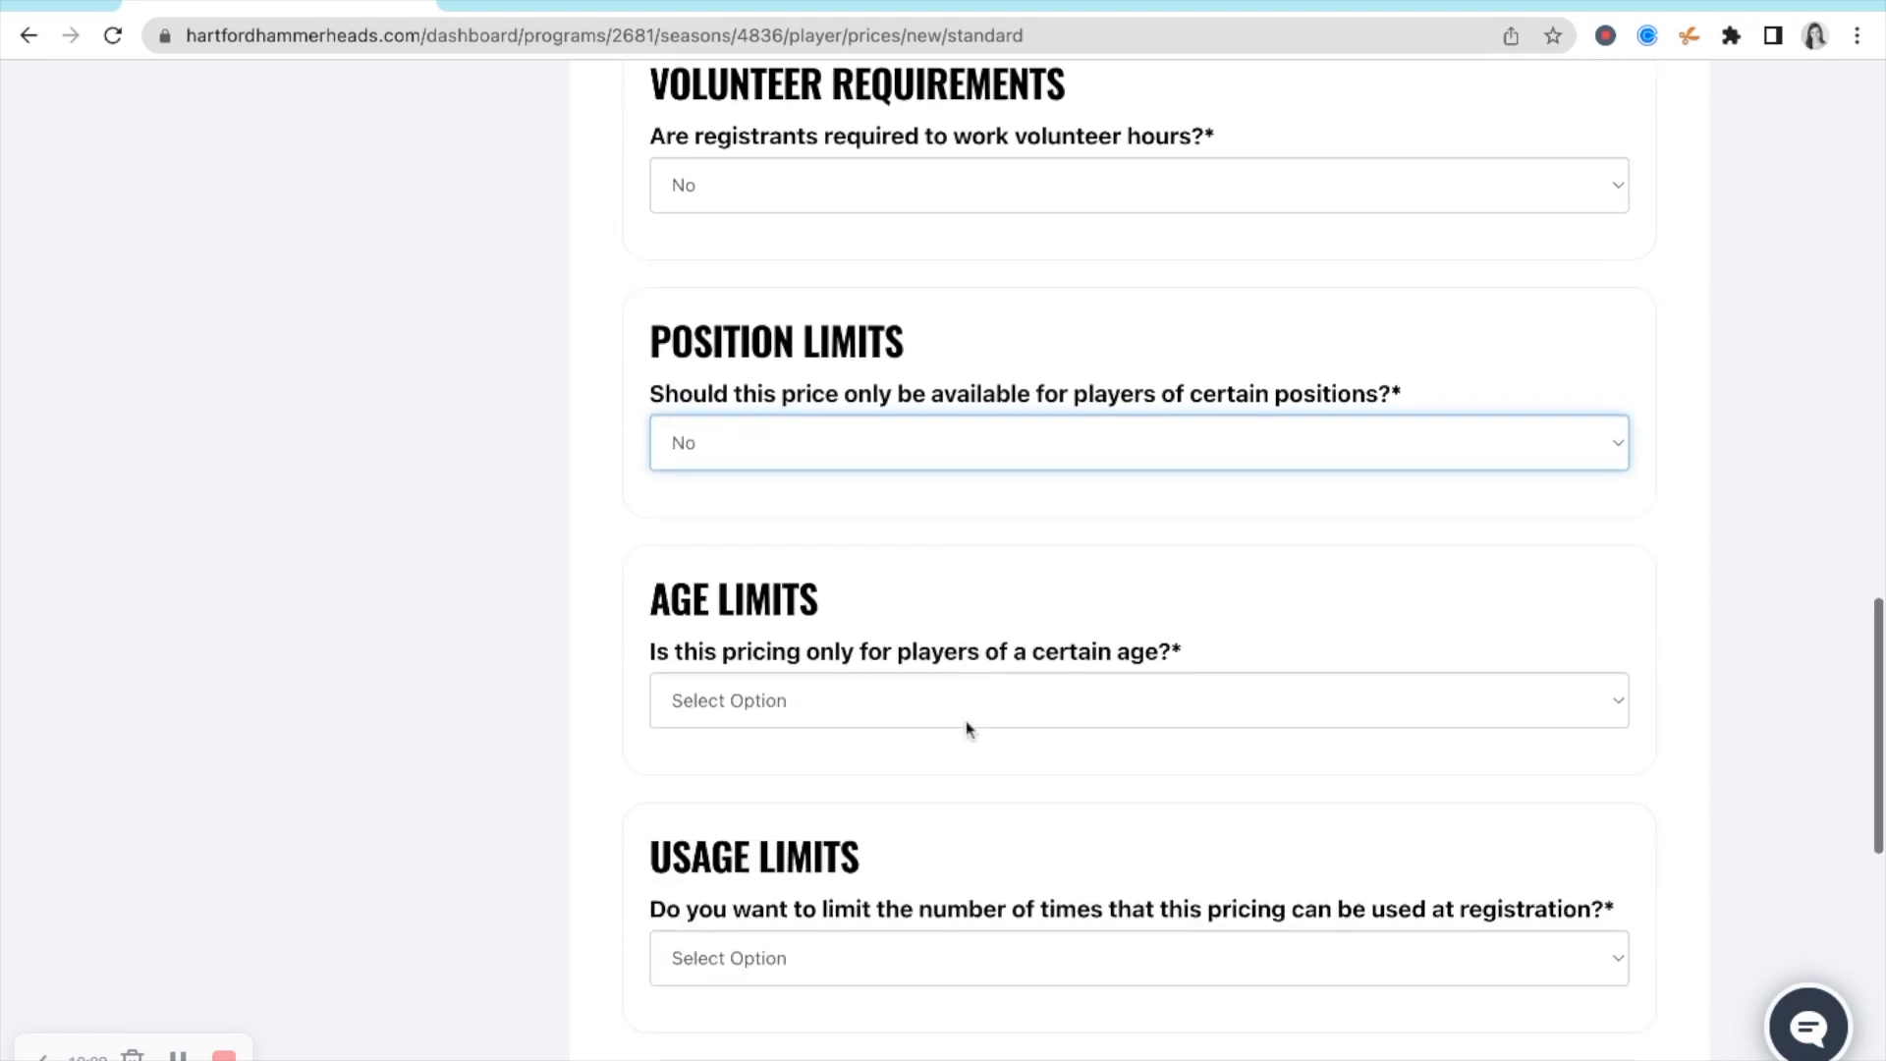
left_click(929, 643)
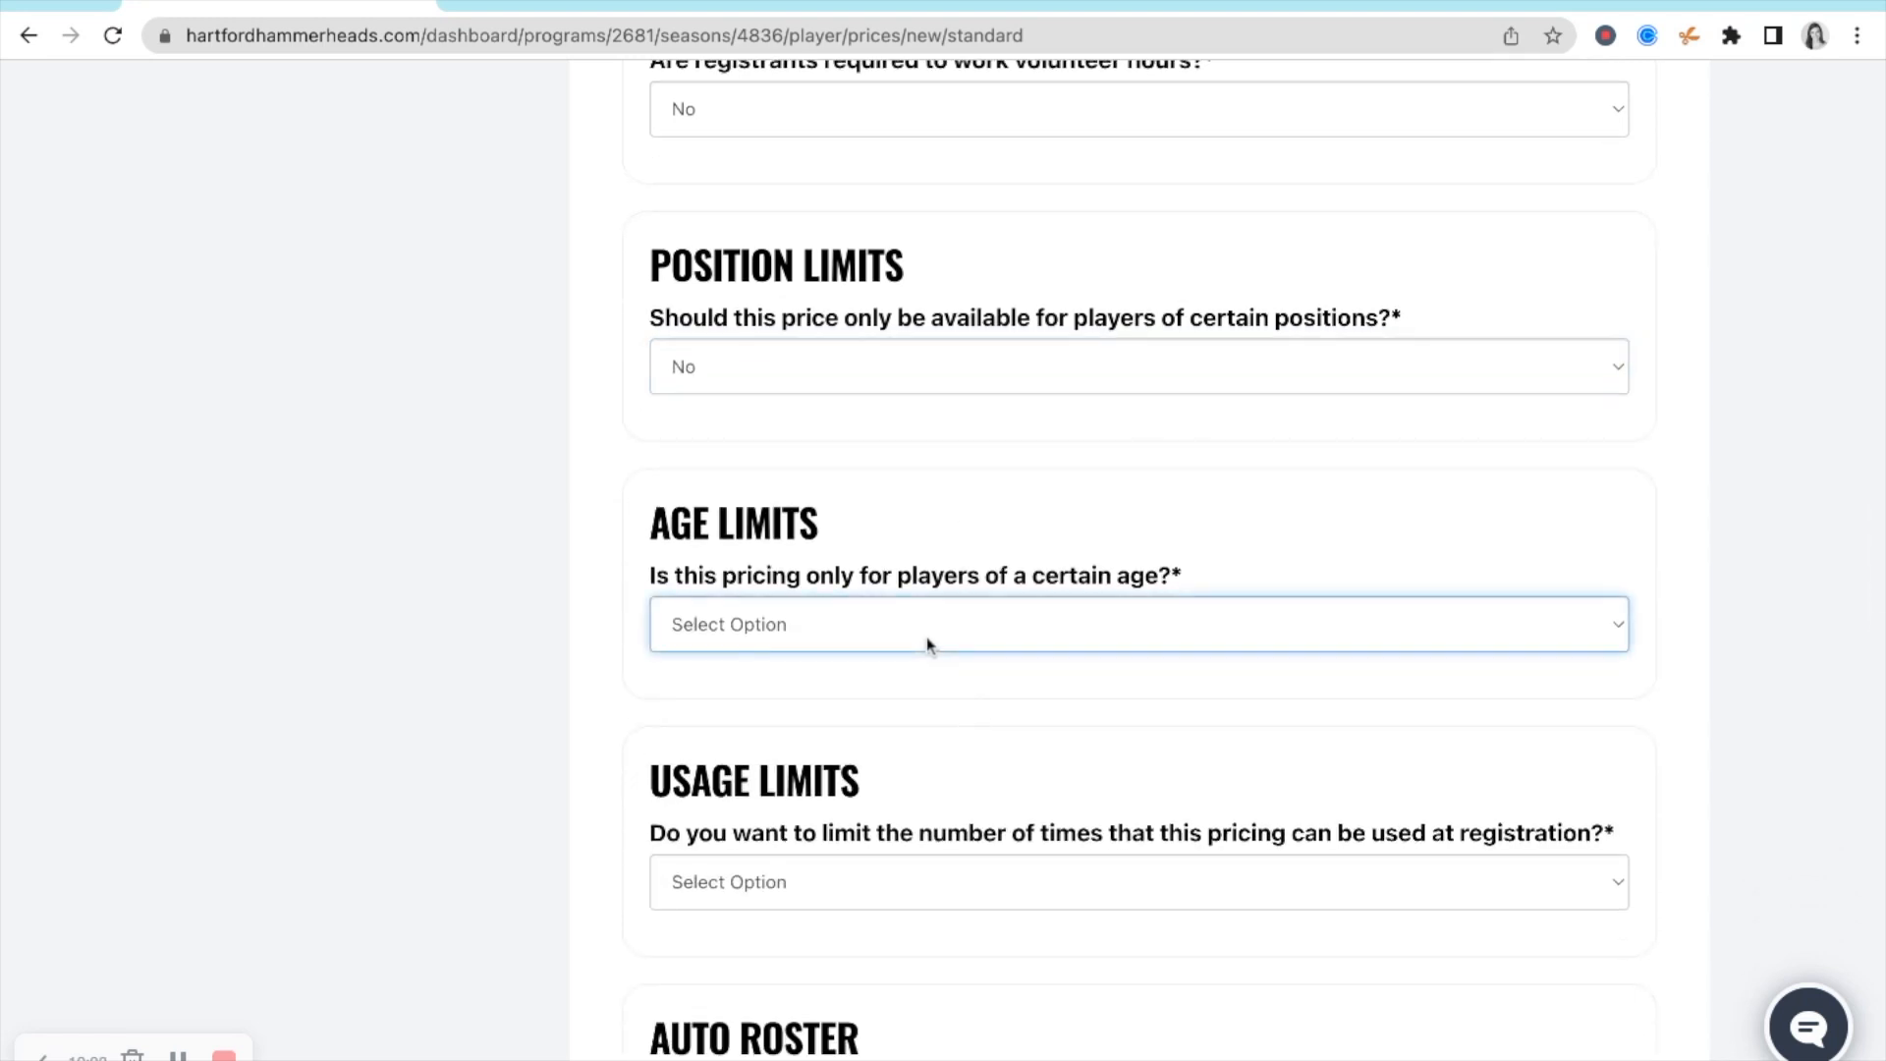
left_click(926, 660)
left_click(834, 742)
left_click(1256, 738)
left_click(1153, 812)
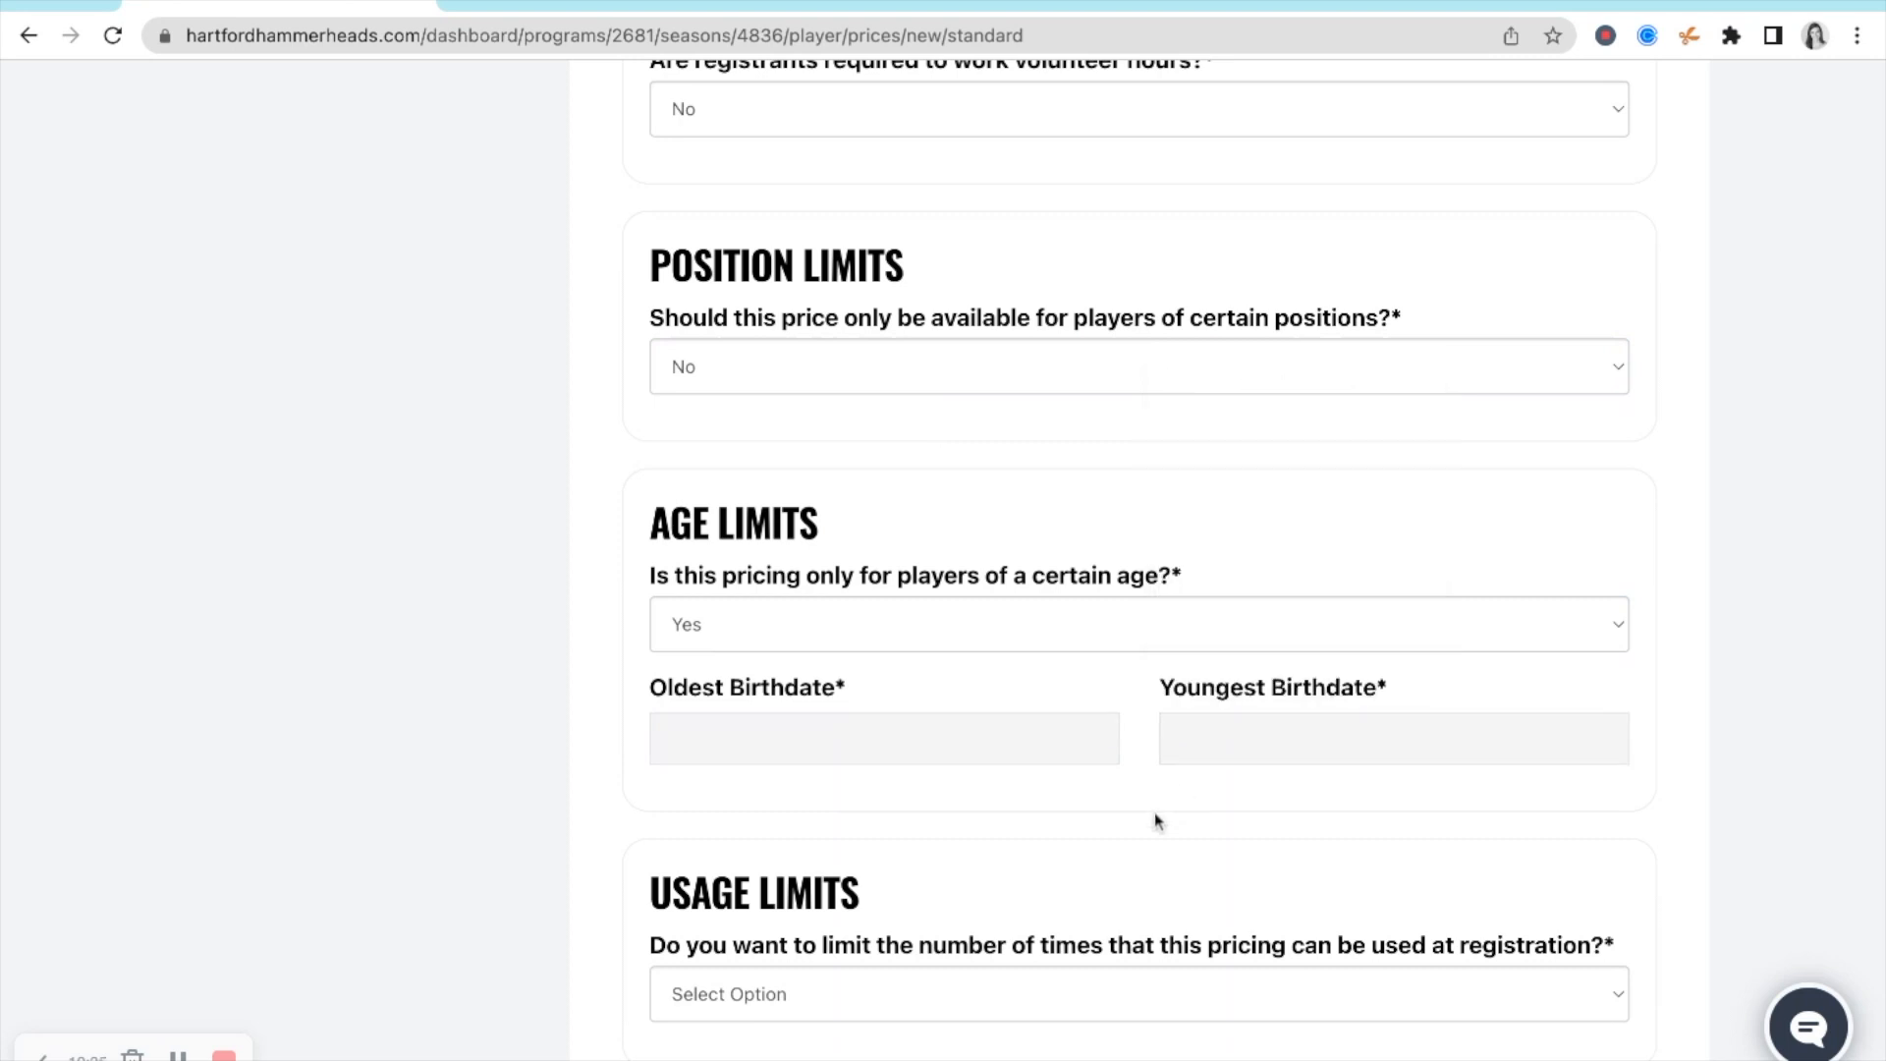
- Set the age limits to No so the price applies to players of any age
left_click(1046, 627)
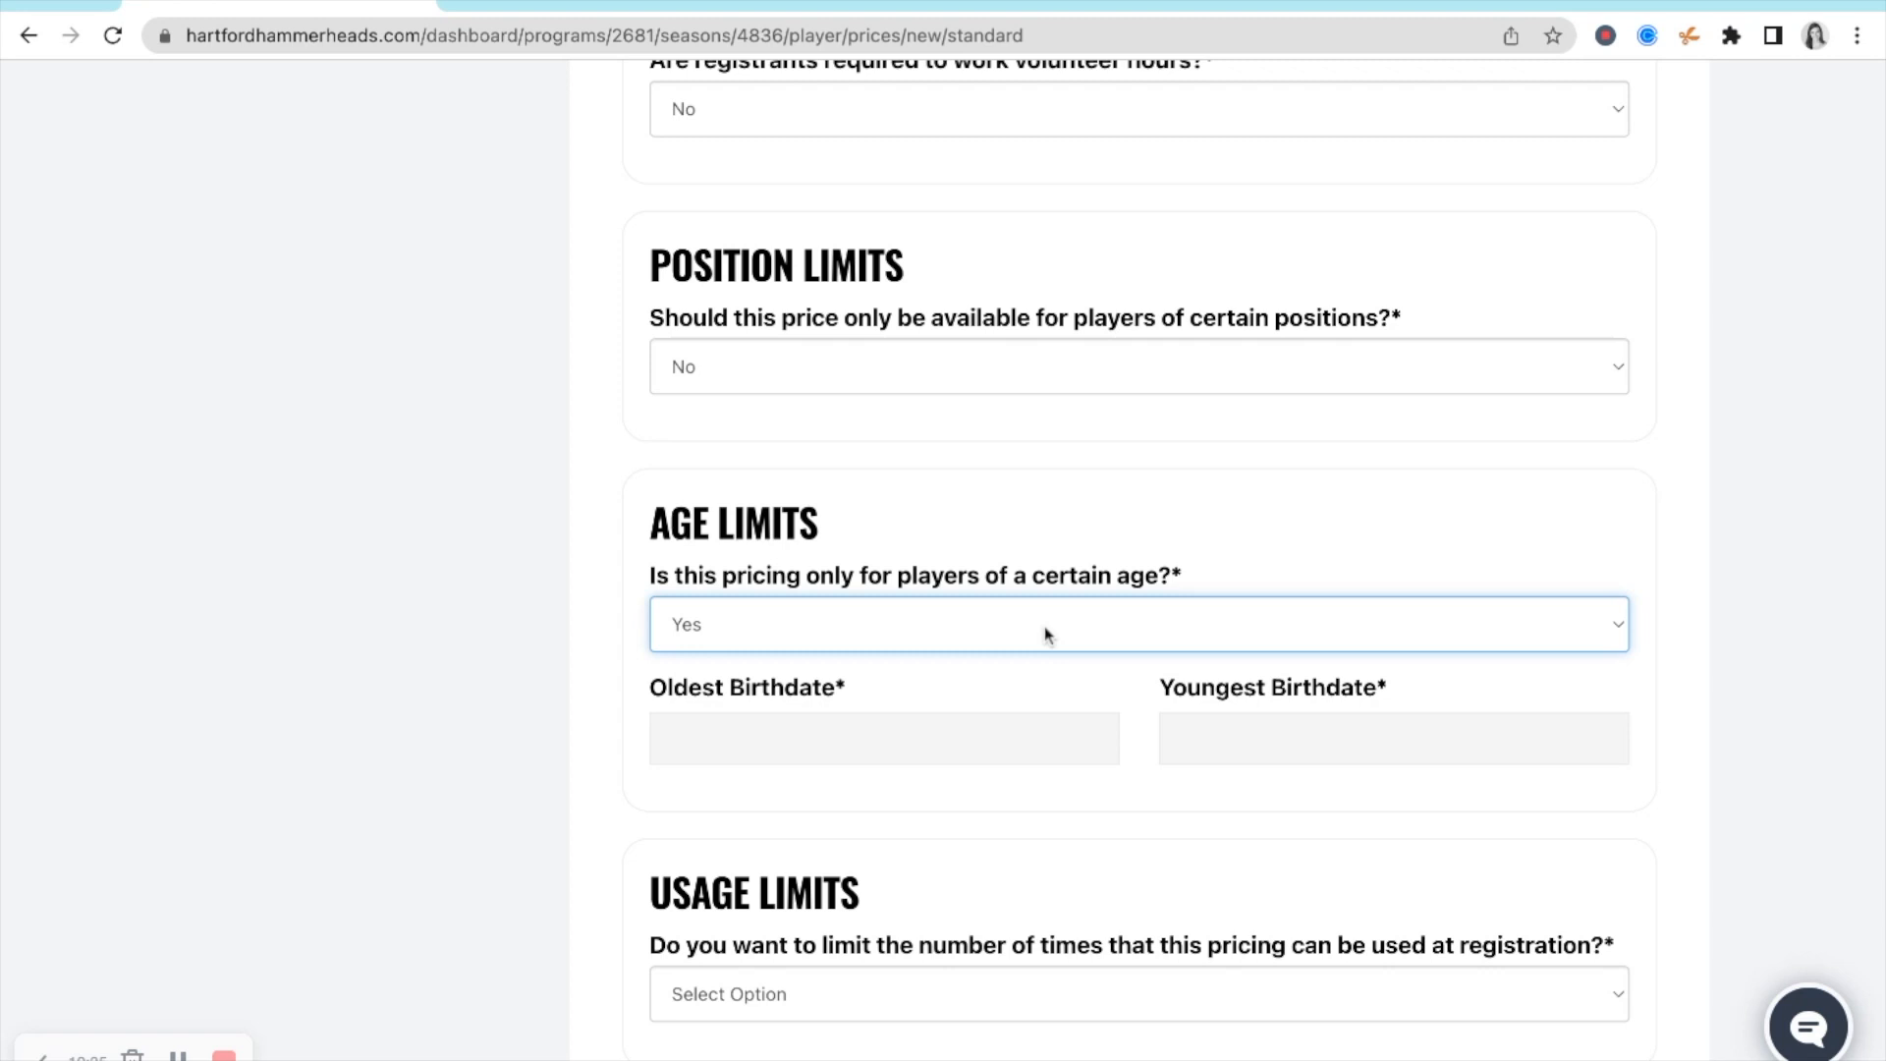
left_click(1046, 626)
left_click(1041, 655)
- Try limiting the number of times the price can be used at registration to 25
scroll(1010, 794, "down", 3)
left_click(976, 613)
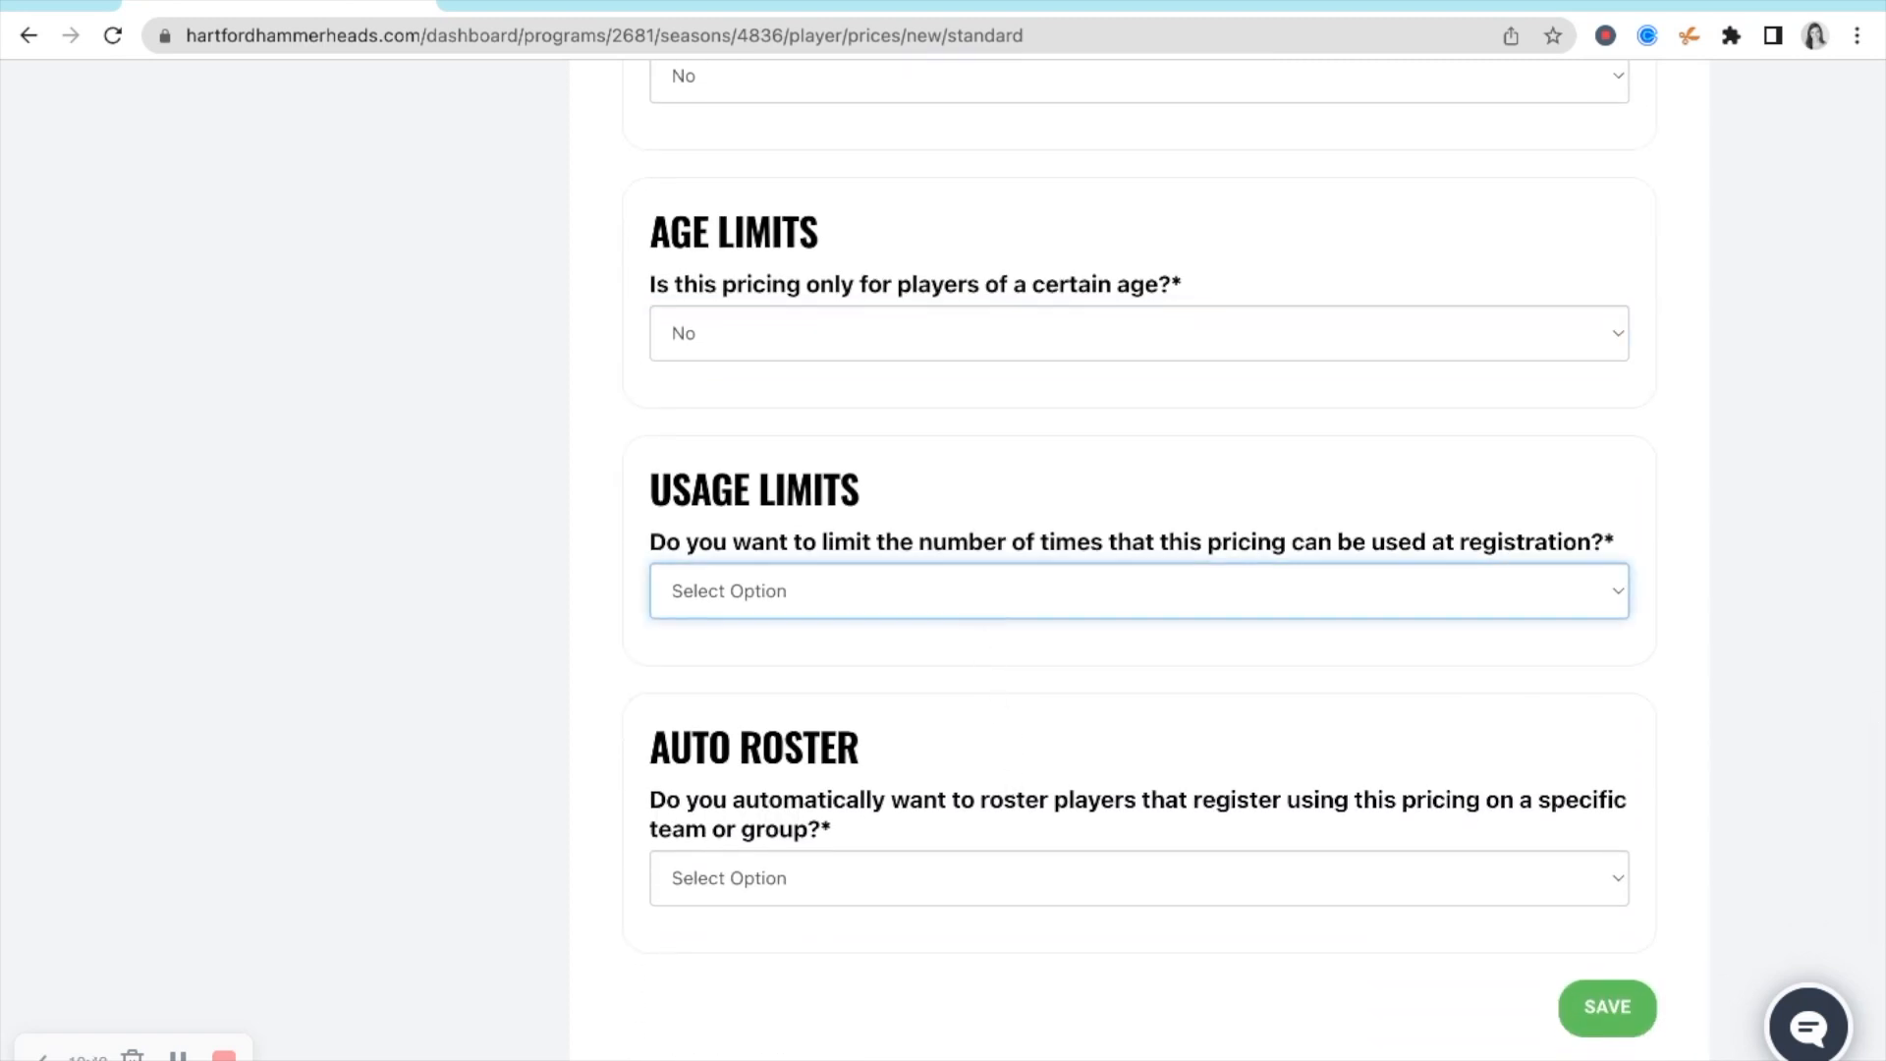
left_click(975, 635)
left_click(936, 713)
type("25")
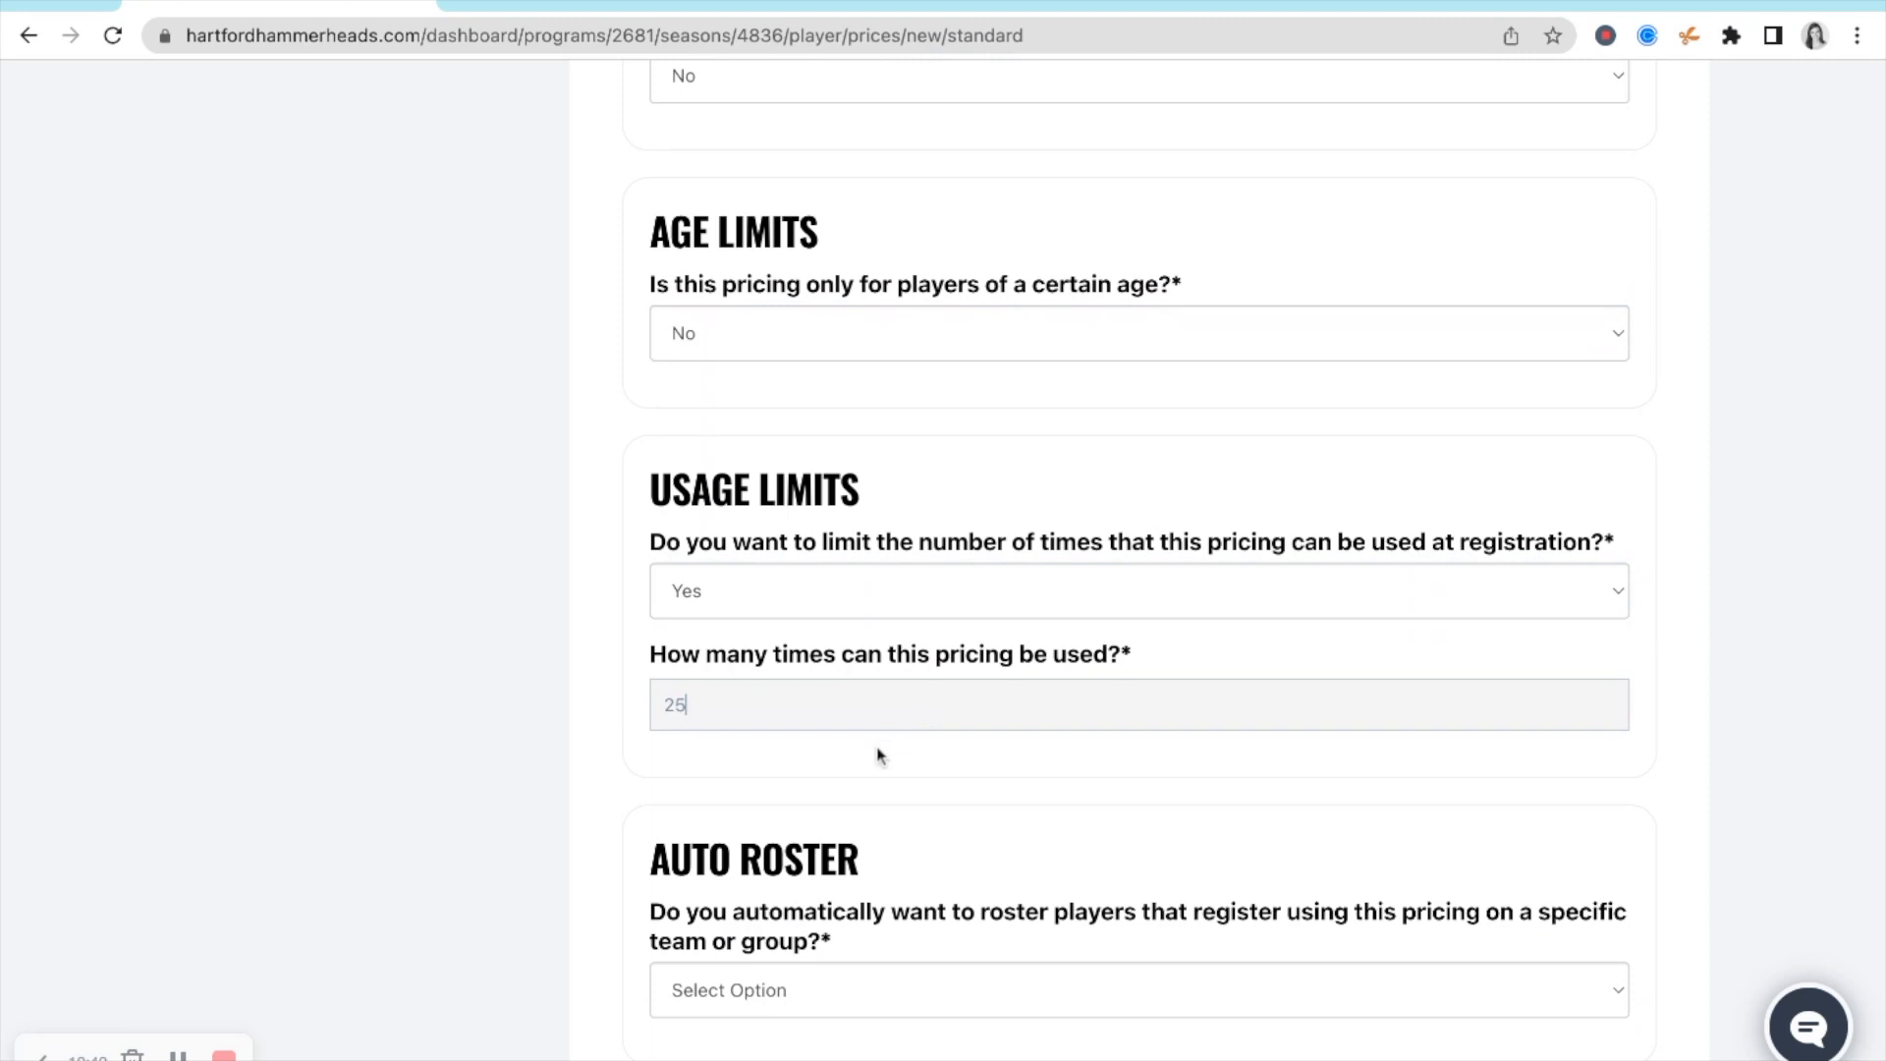
- Set the usage limits to No so the price can be used without restriction
left_click(887, 608)
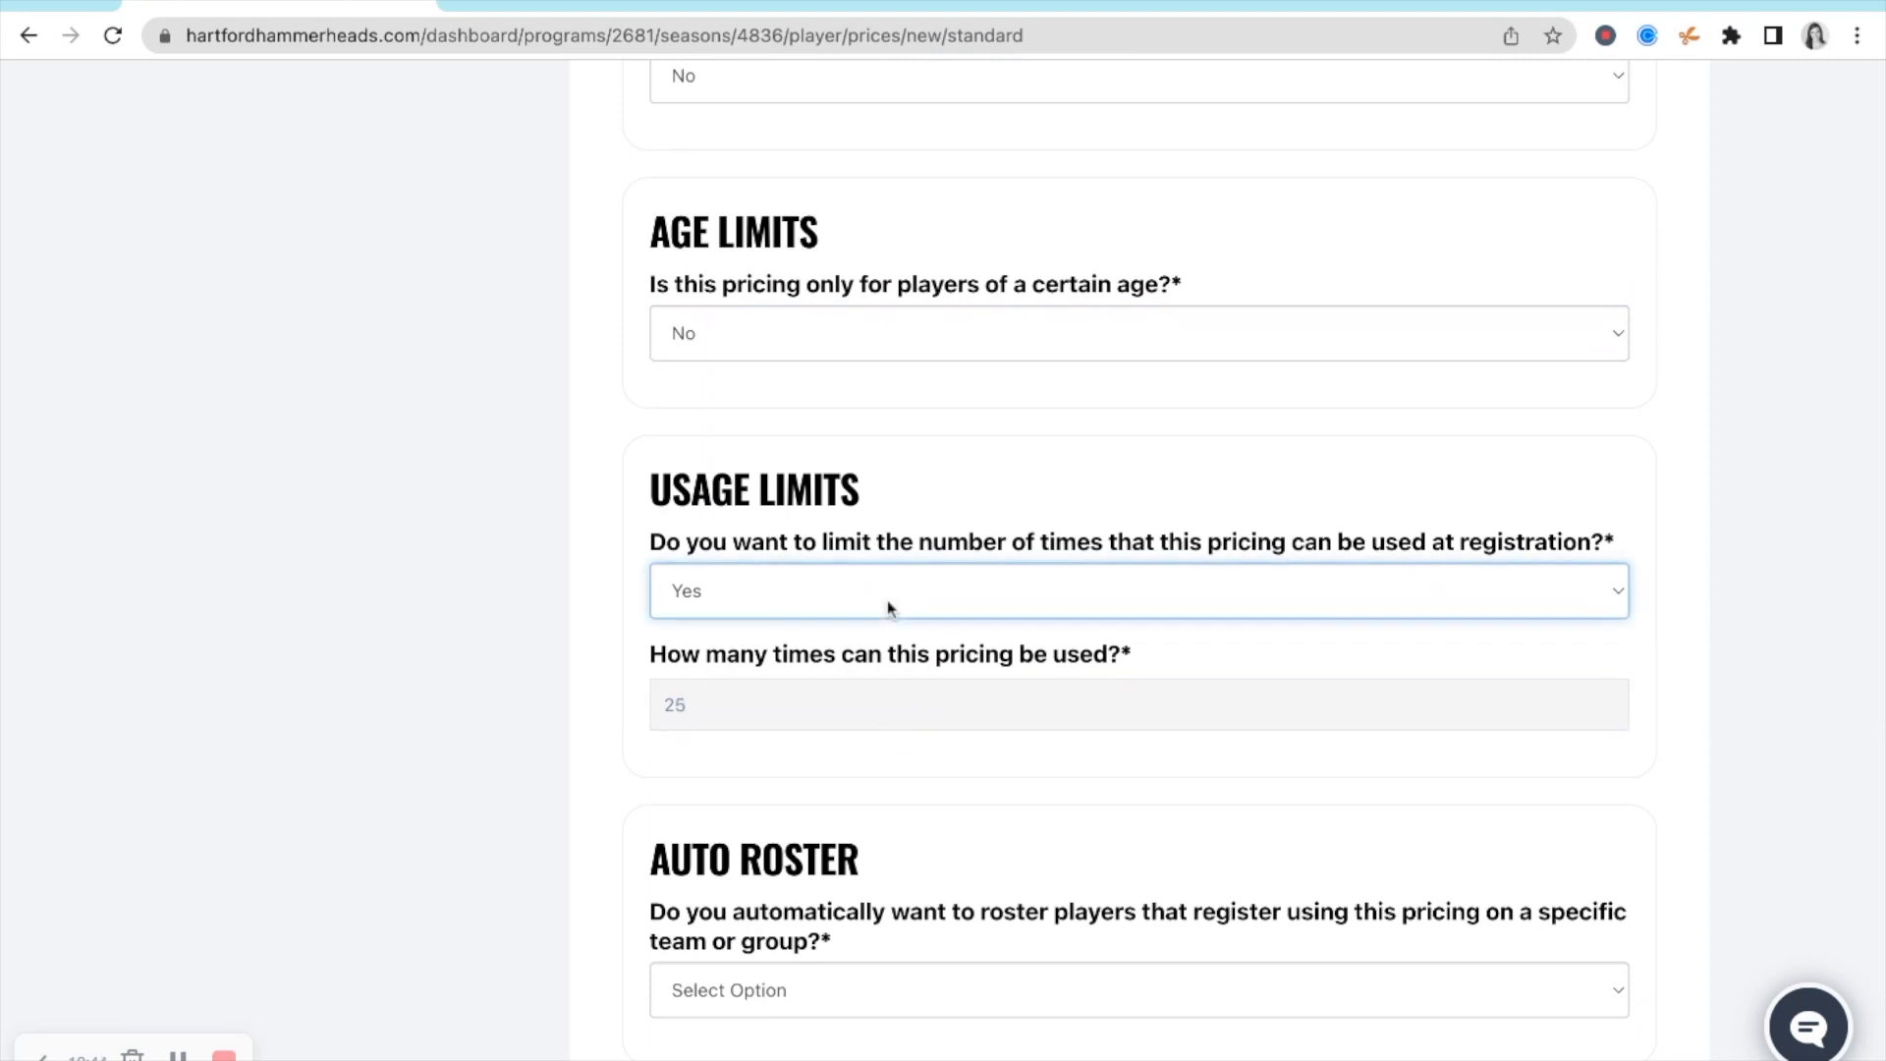
left_click(892, 613)
- Try auto-rostering players who register with this price onto the 8U Hammerheads team
left_click(933, 770)
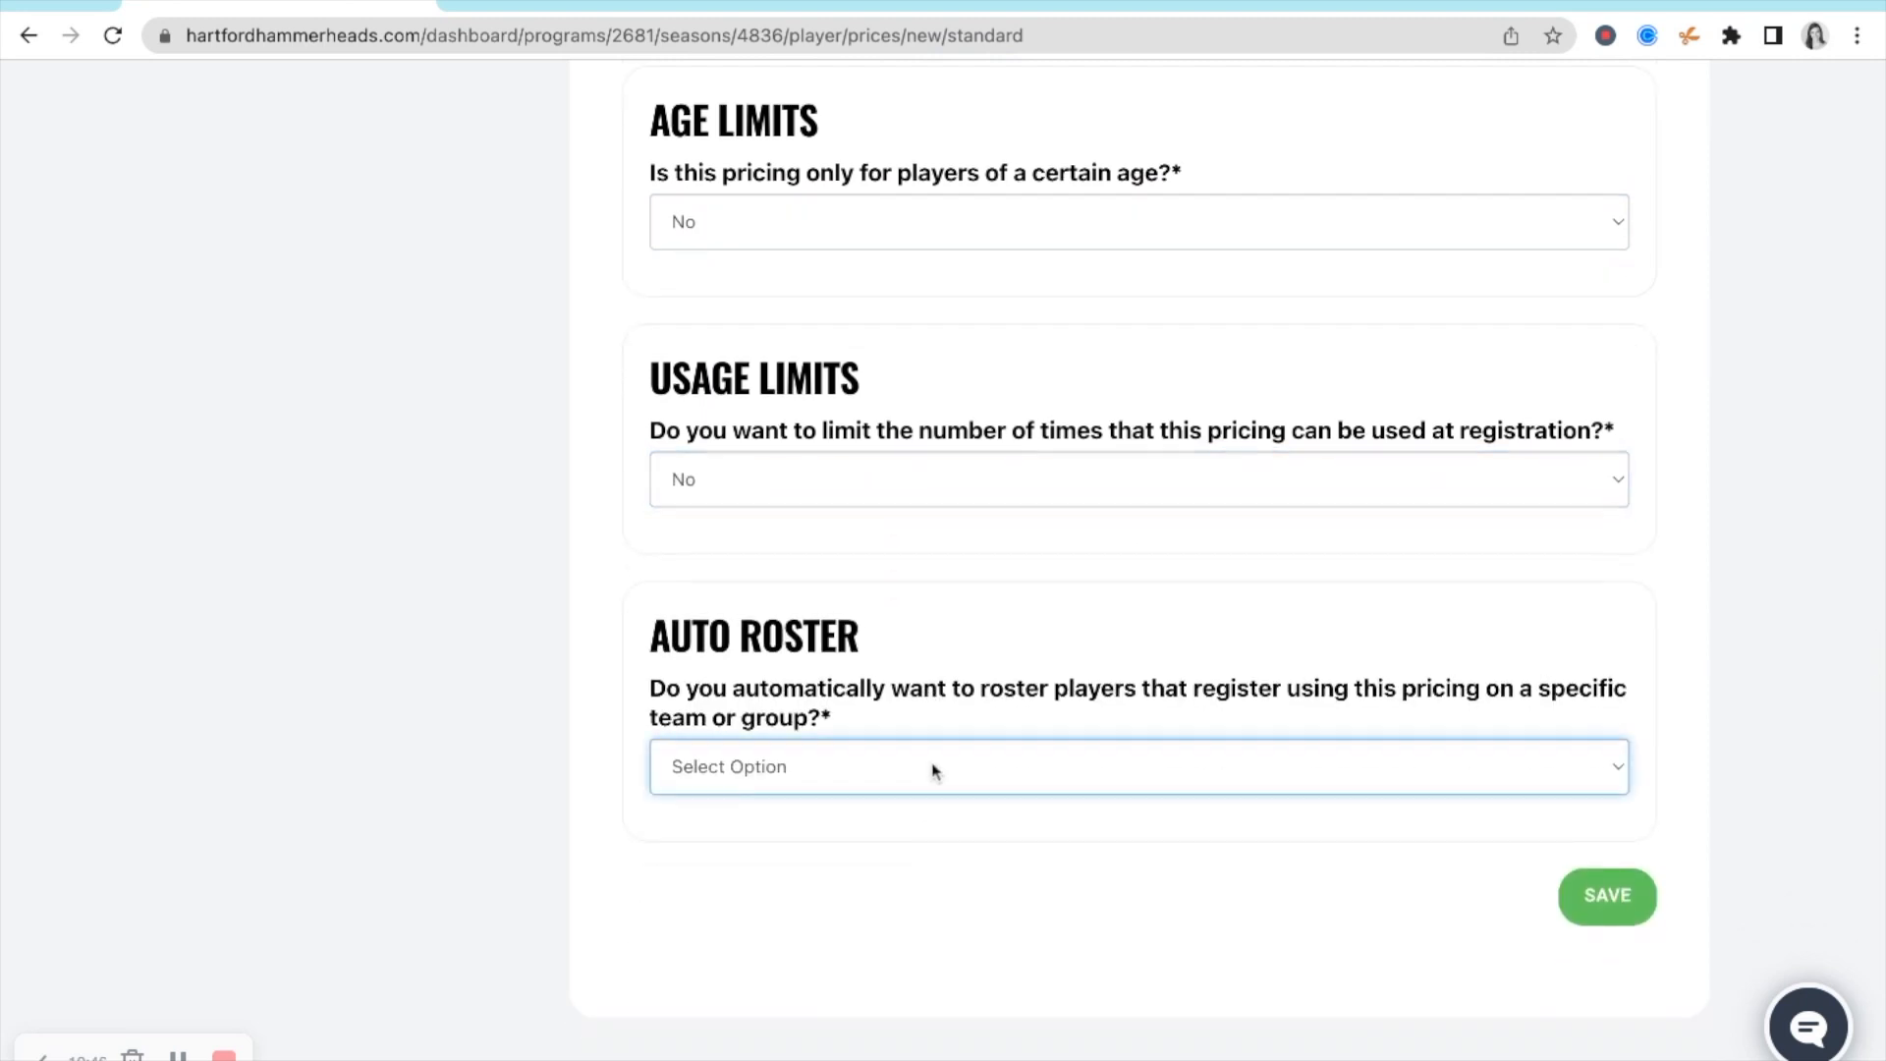
left_click(909, 801)
left_click(891, 880)
left_click(840, 871)
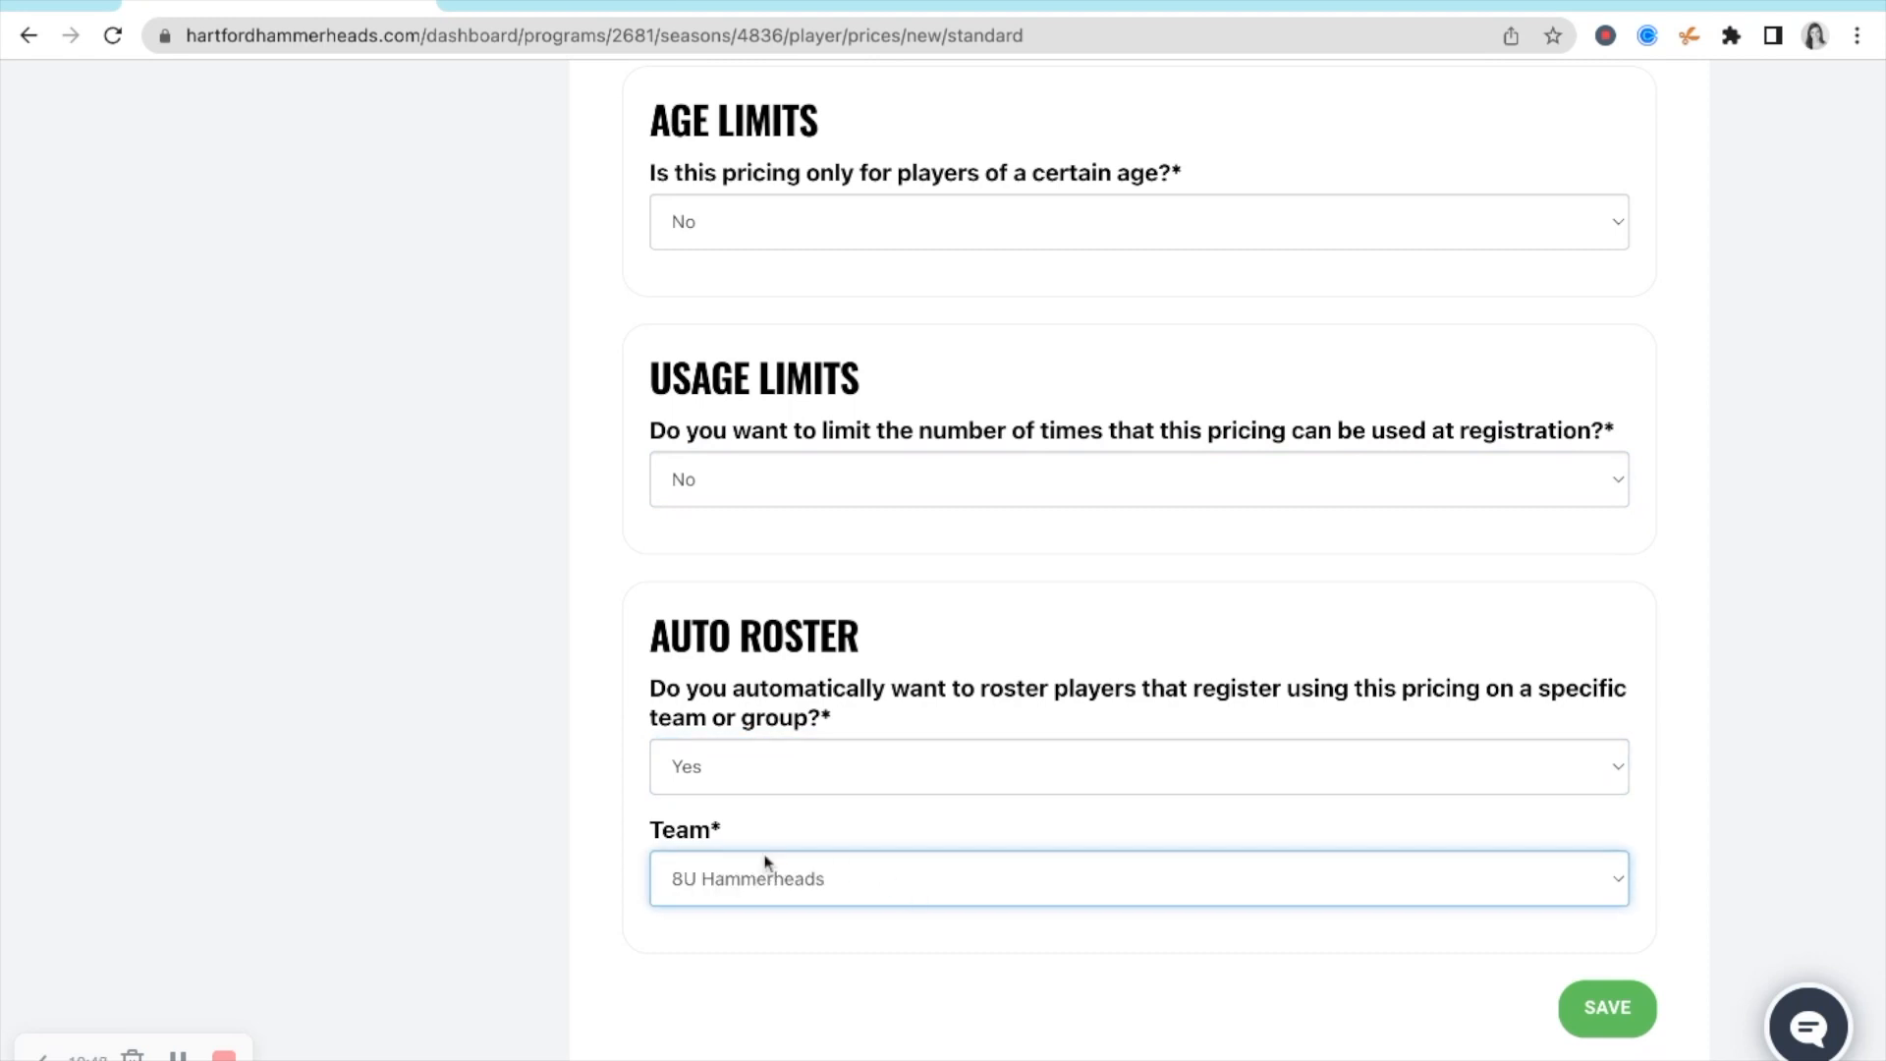
- Set auto roster to No and save the Spring Fee price
left_click(763, 770)
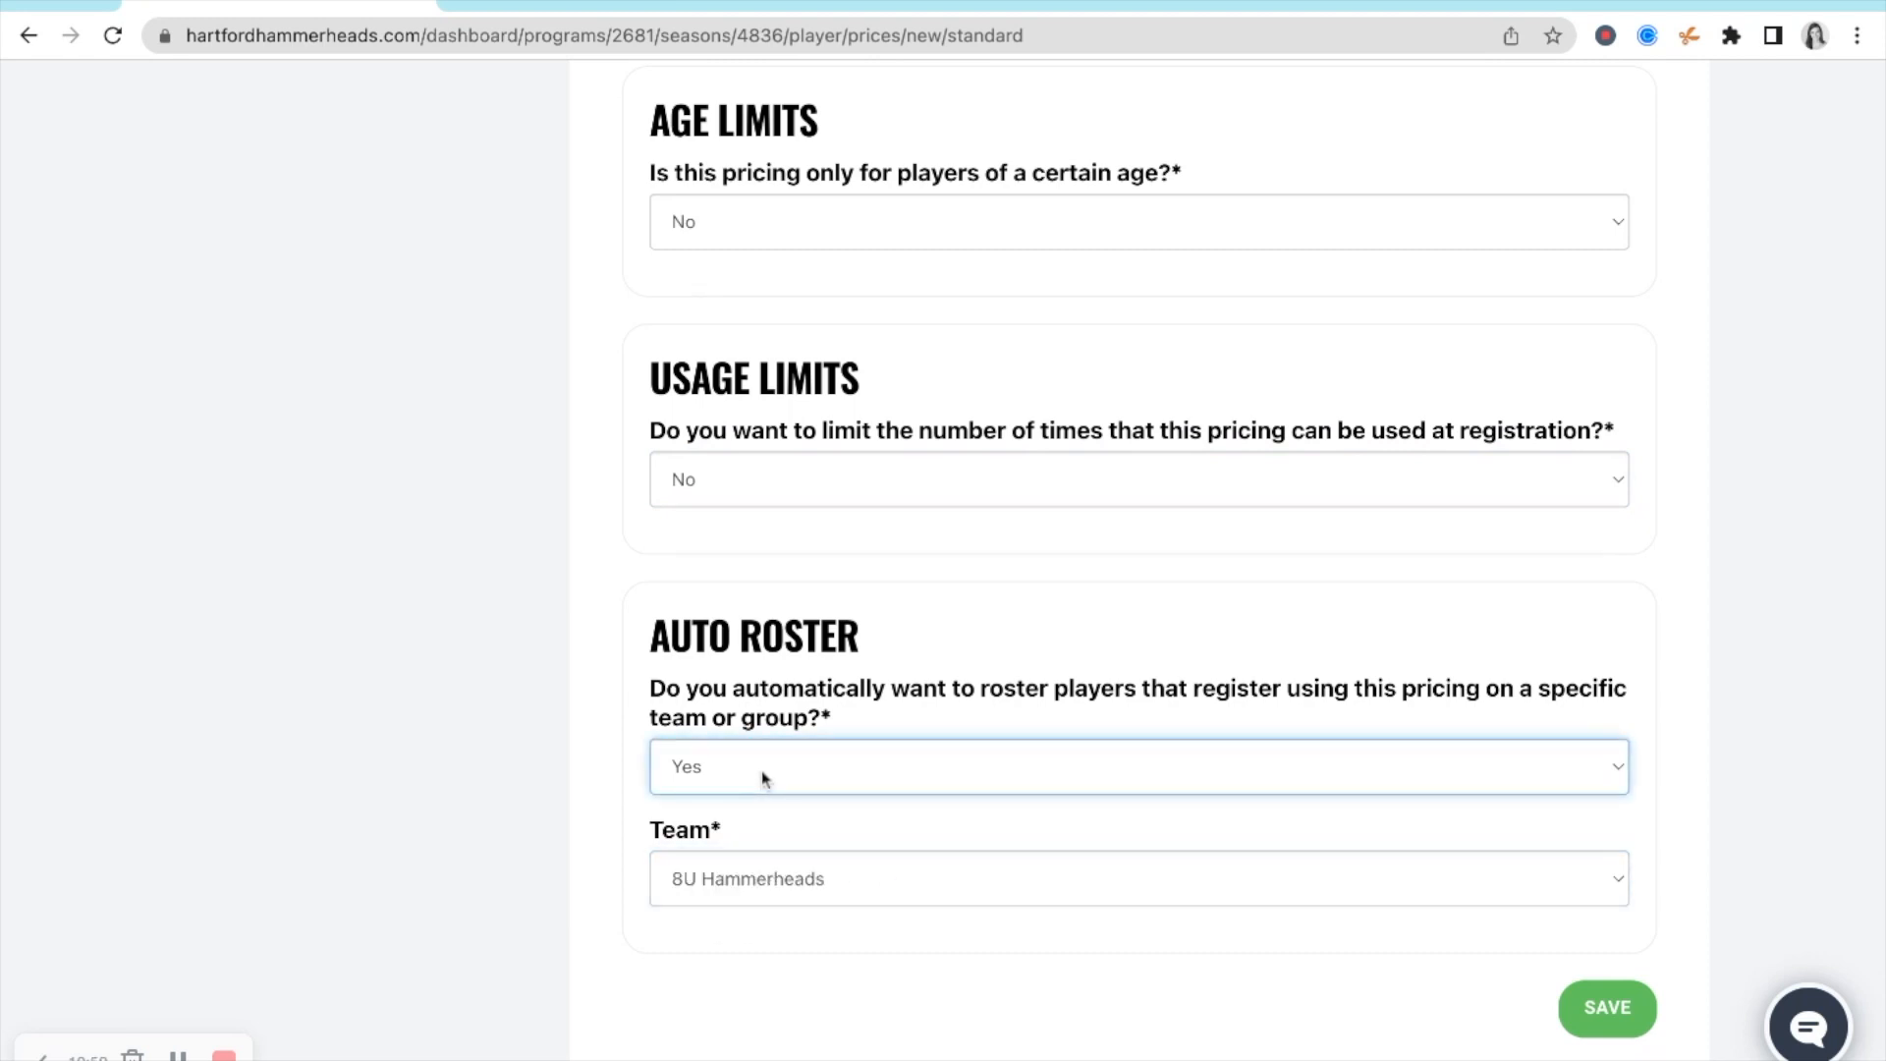
left_click(764, 783)
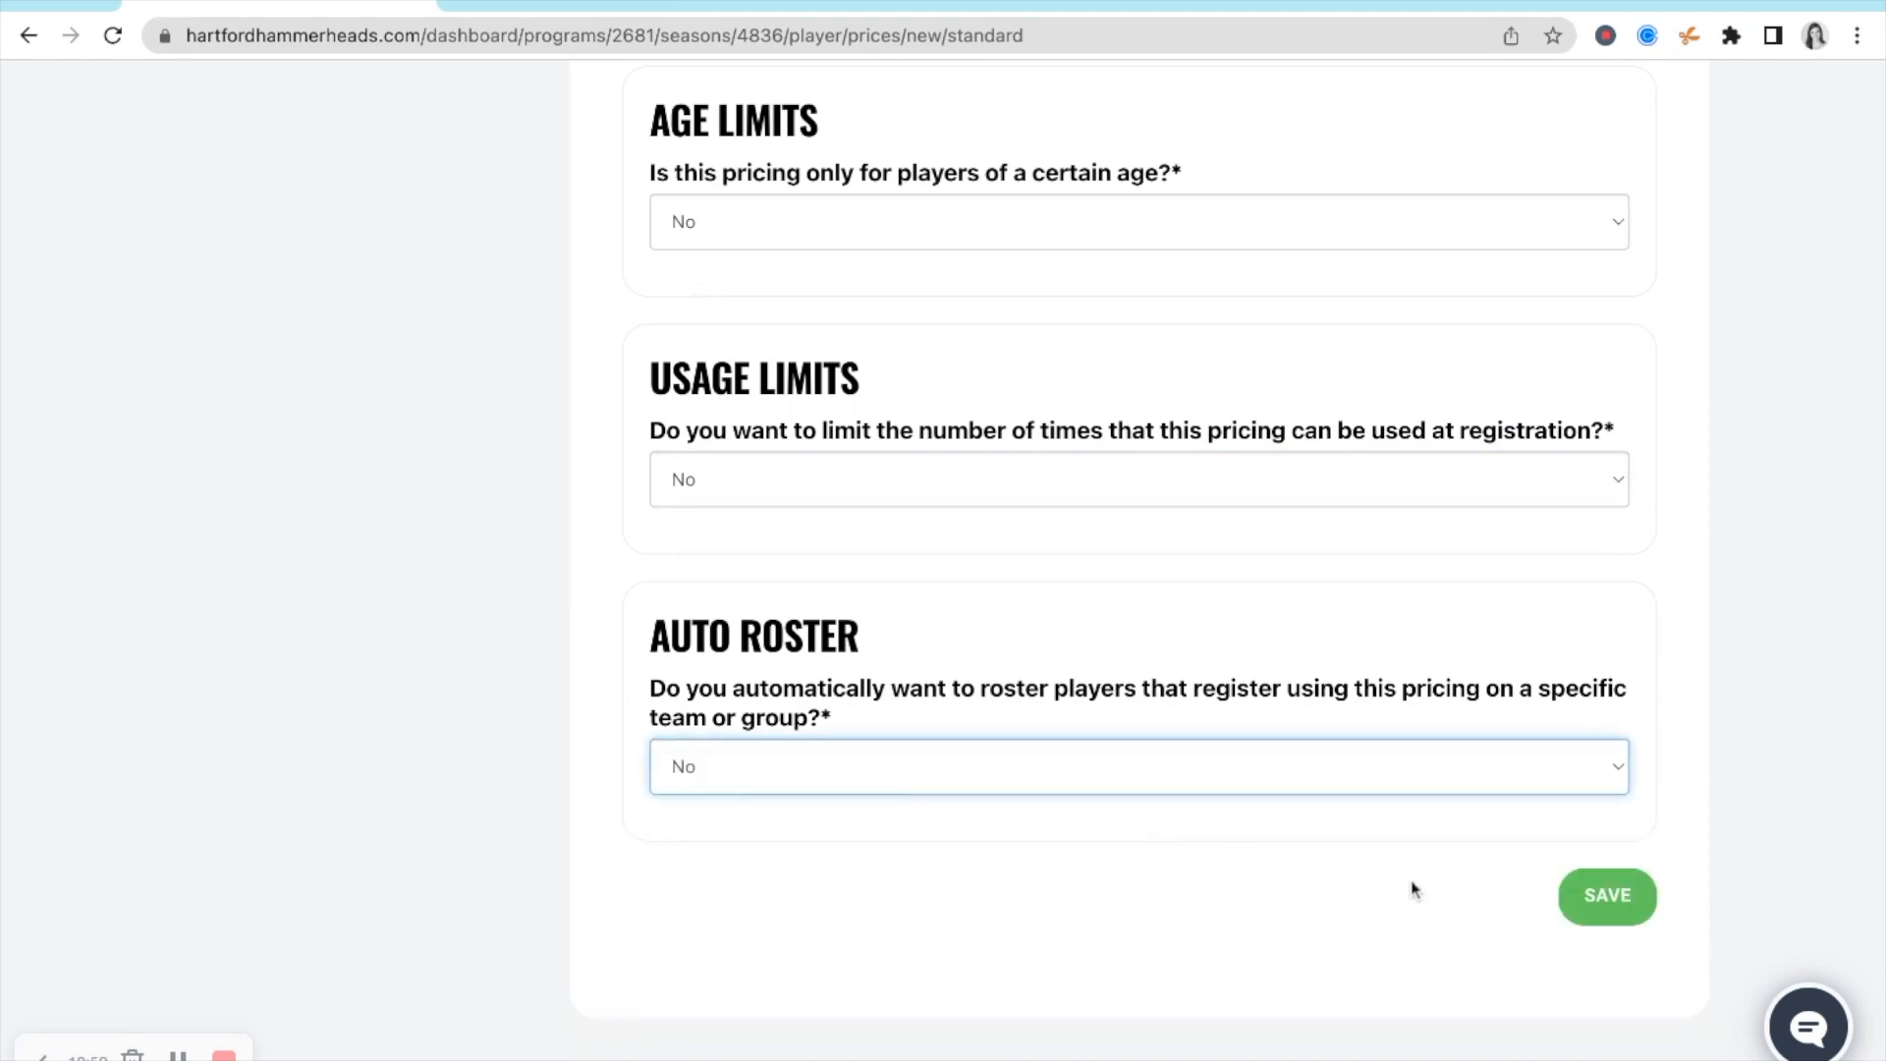
left_click(1604, 911)
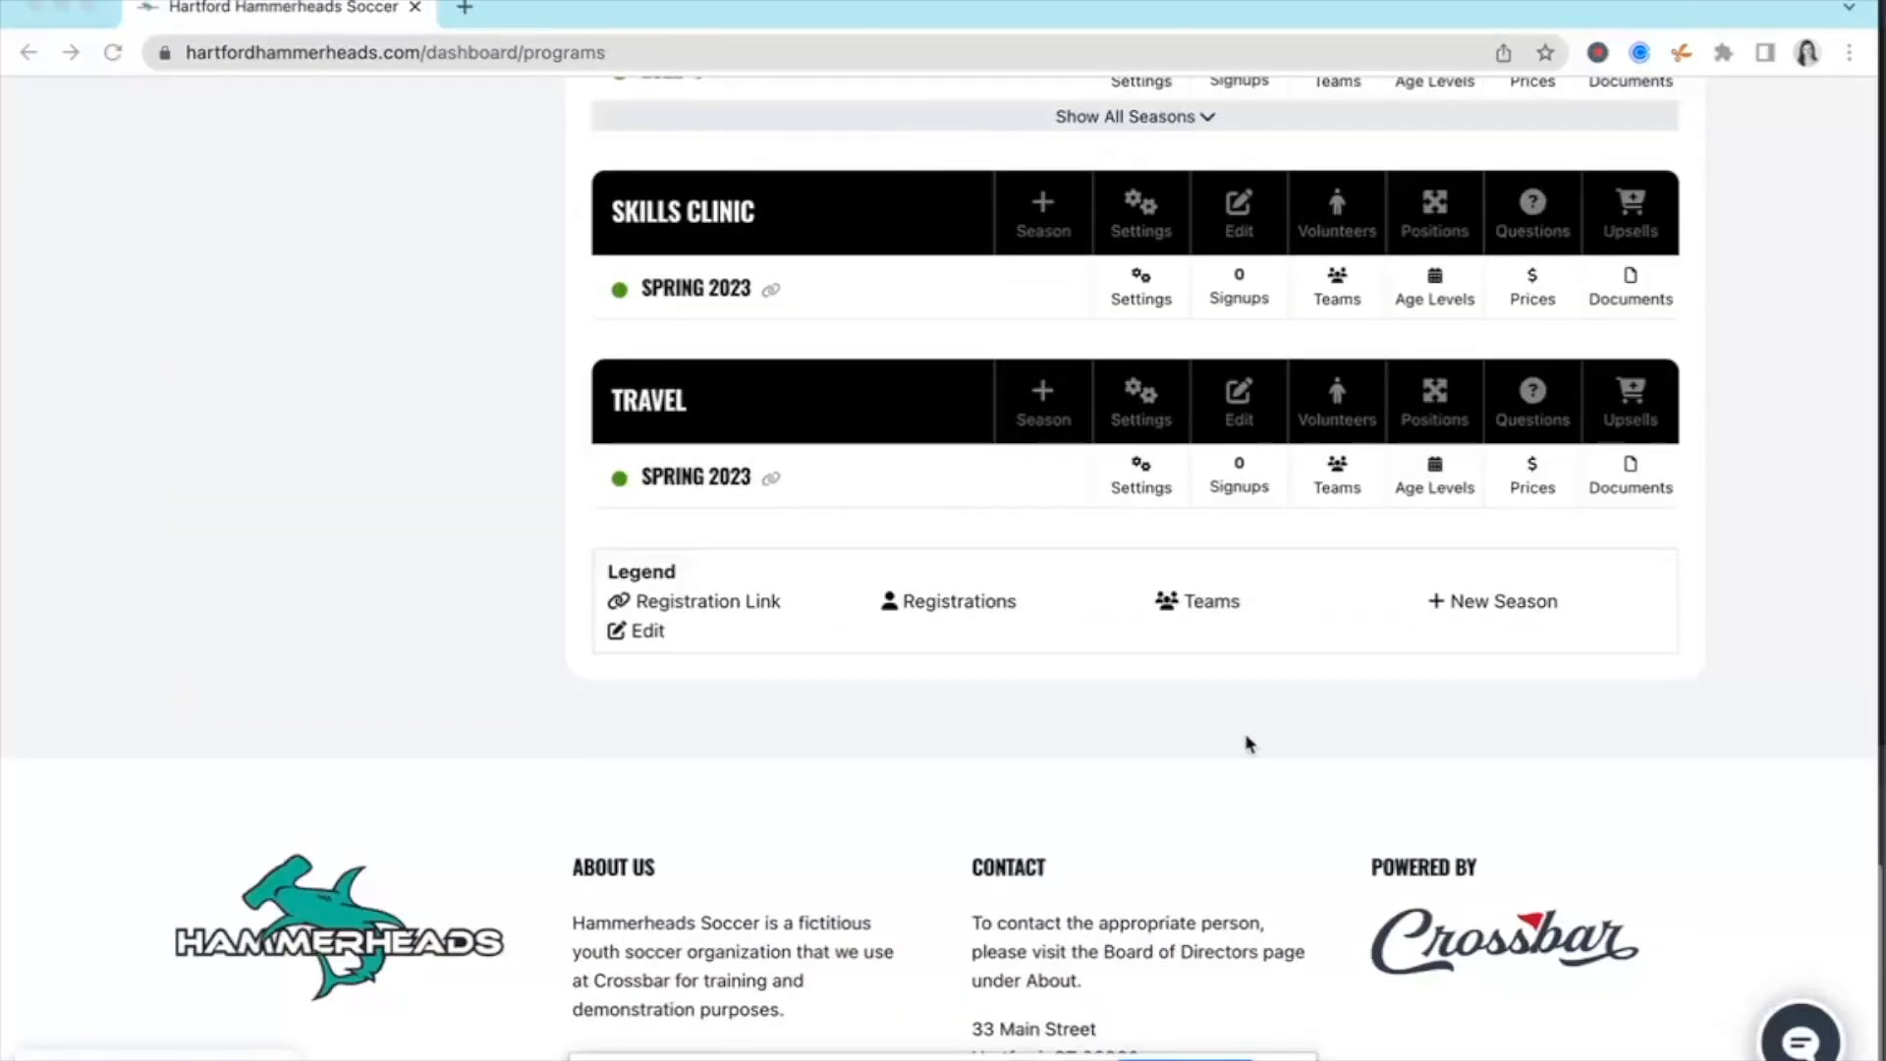
- Open the document requirements of the Travel program's Spring 2023 season and go through the available document types
left_click(1630, 486)
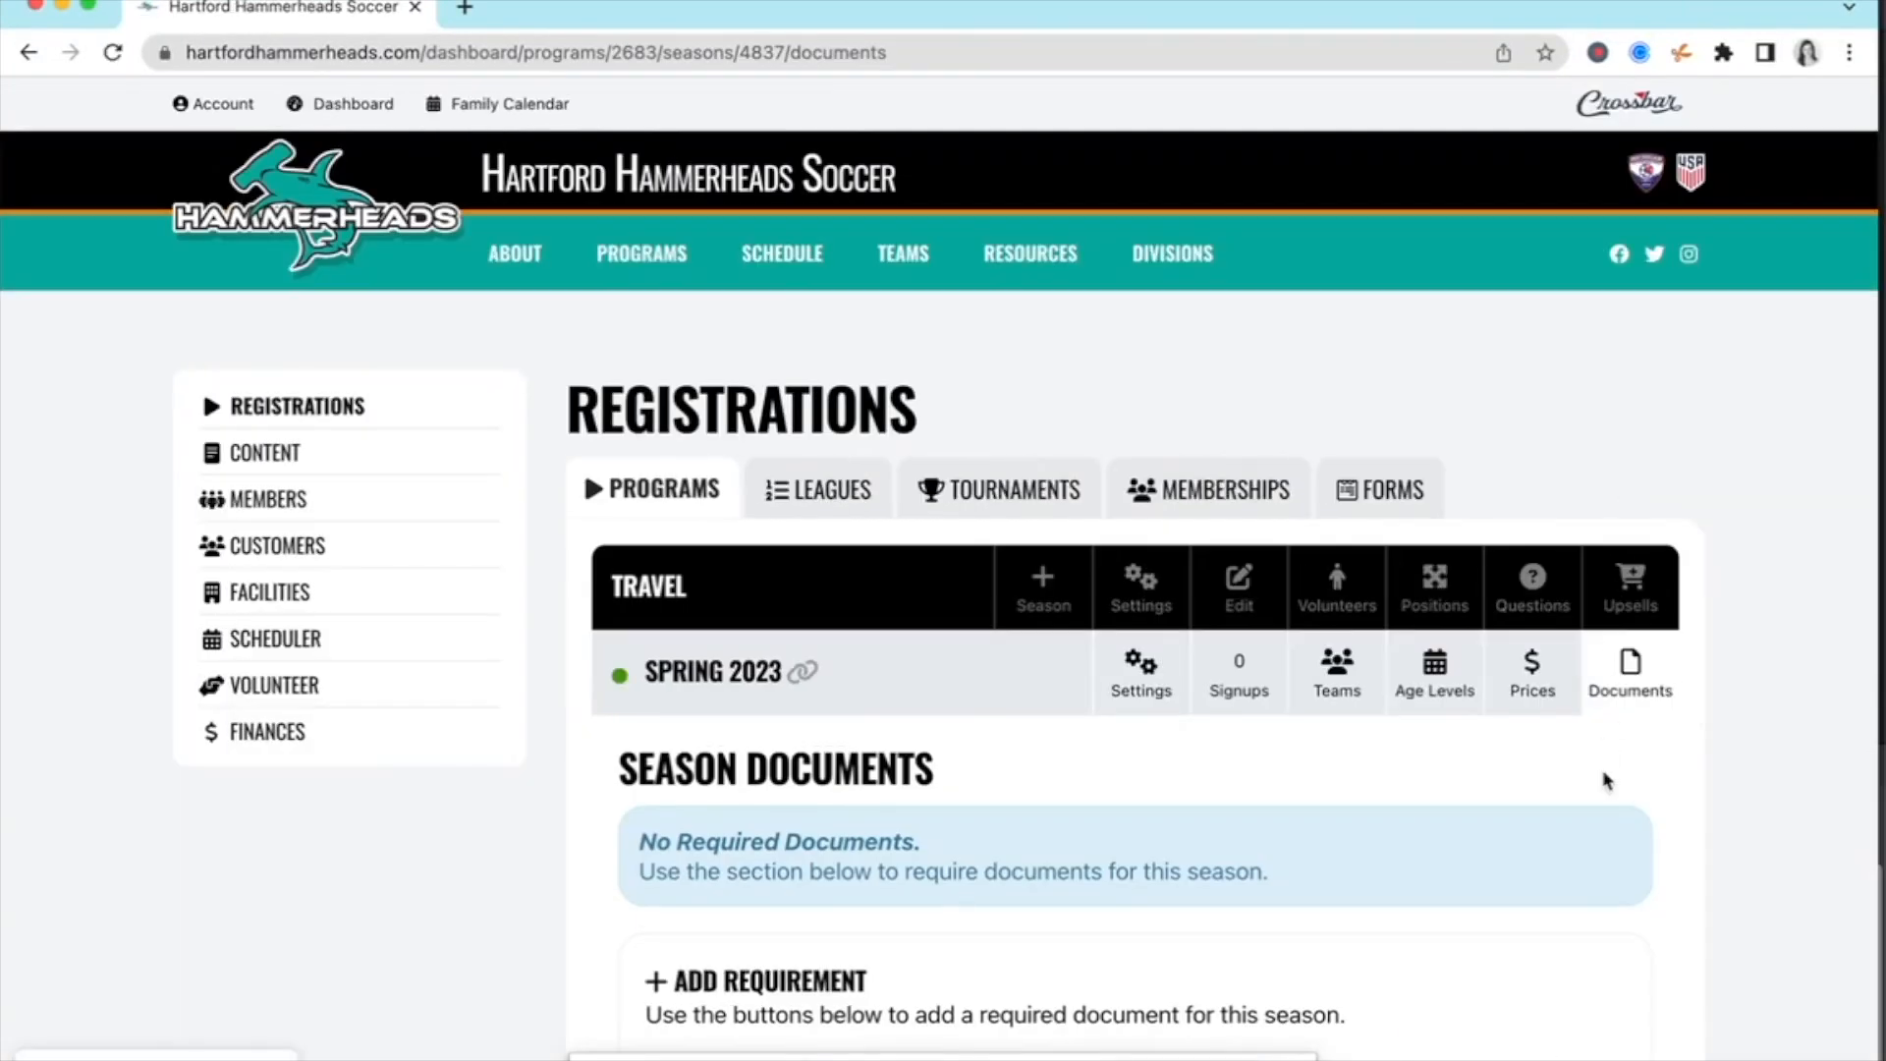
scroll(1605, 778, "down", 2)
scroll(1606, 779, "down", 3)
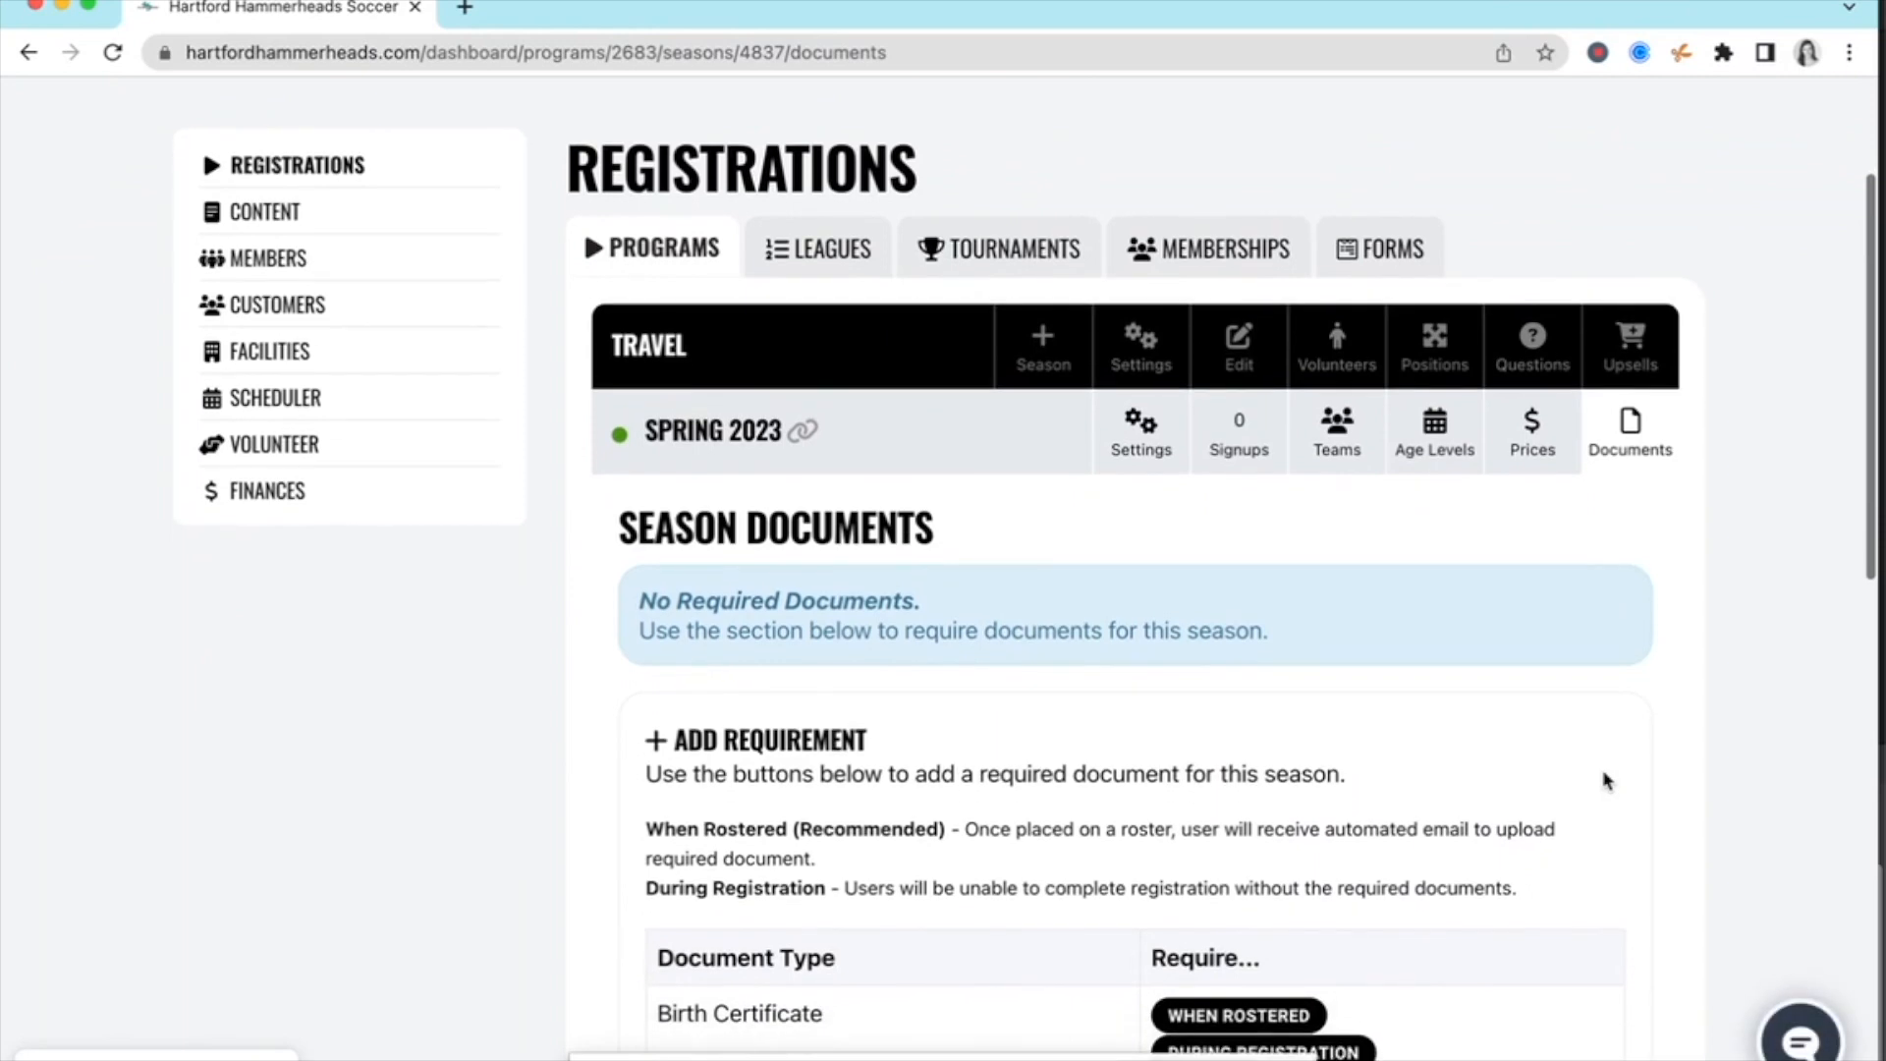
scroll(1545, 857, "down", 3)
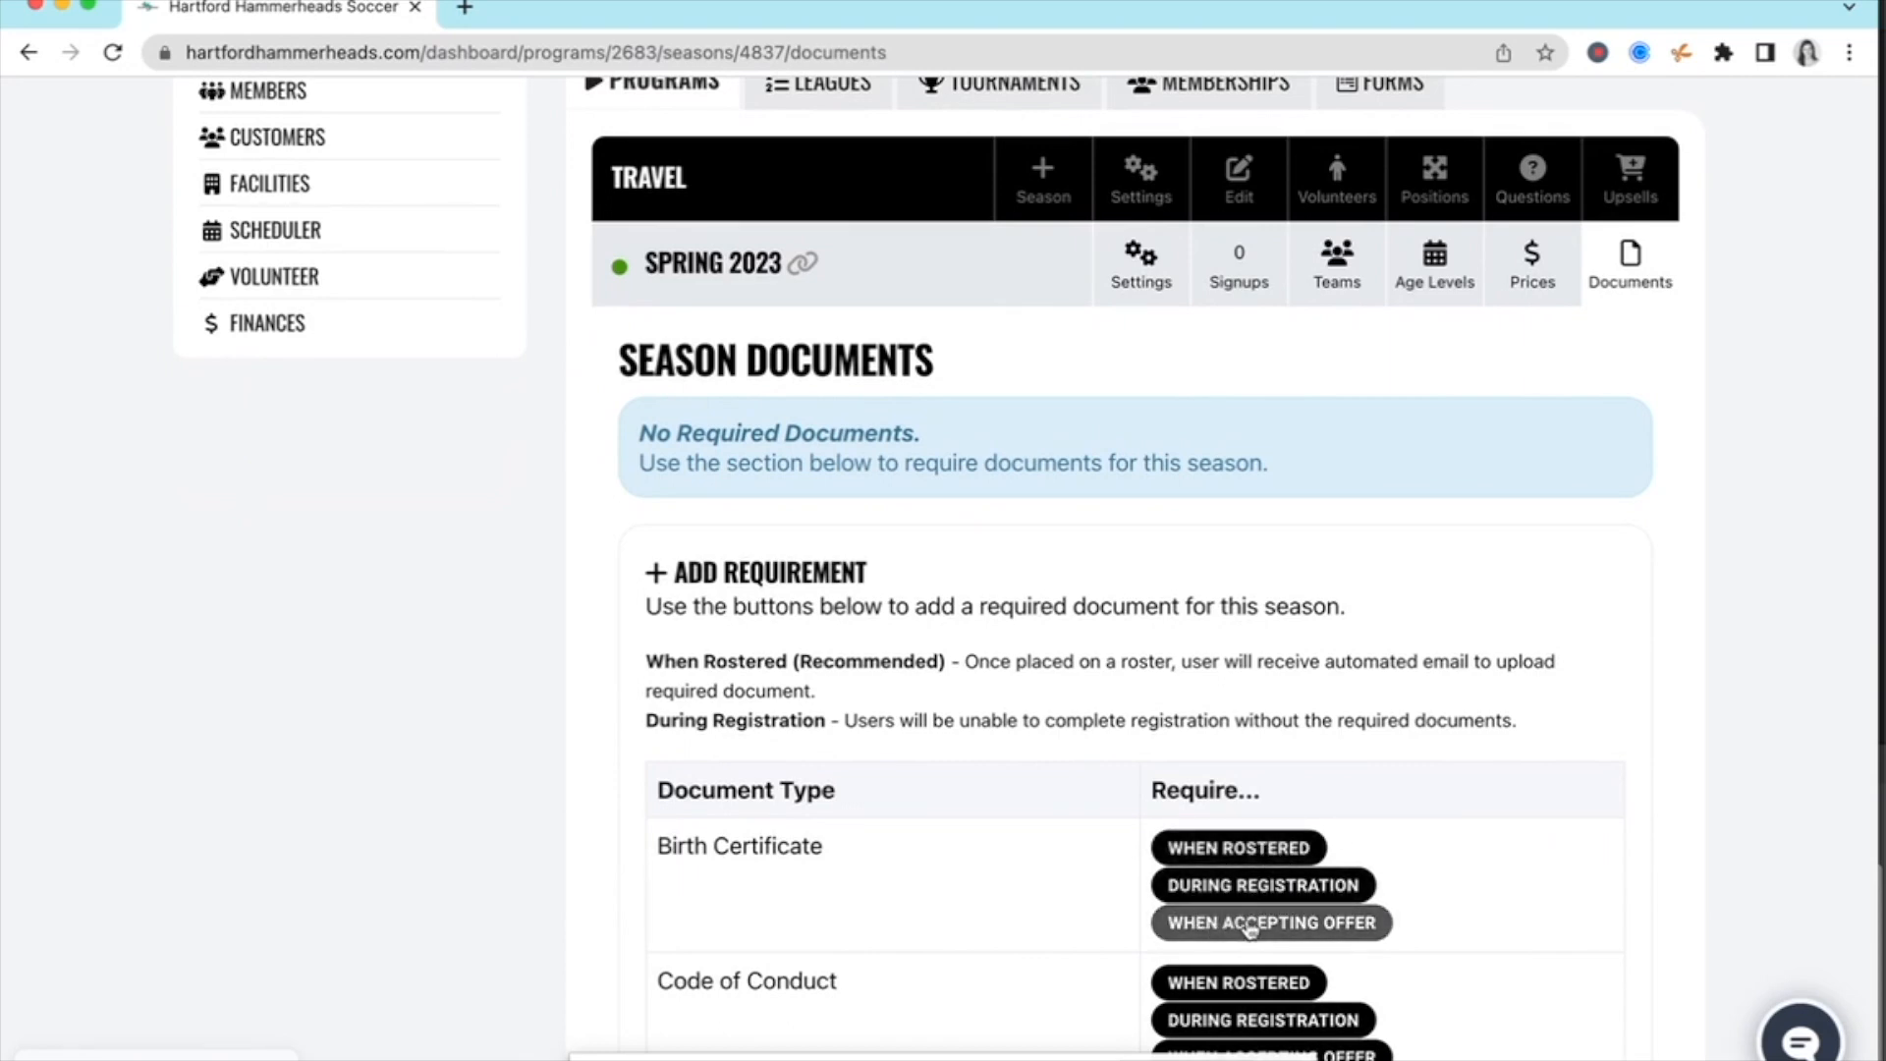
scroll(1250, 928, "down", 10)
- Start a new document type named Birth Certificate that is stored without being reviewed
left_click(1166, 687)
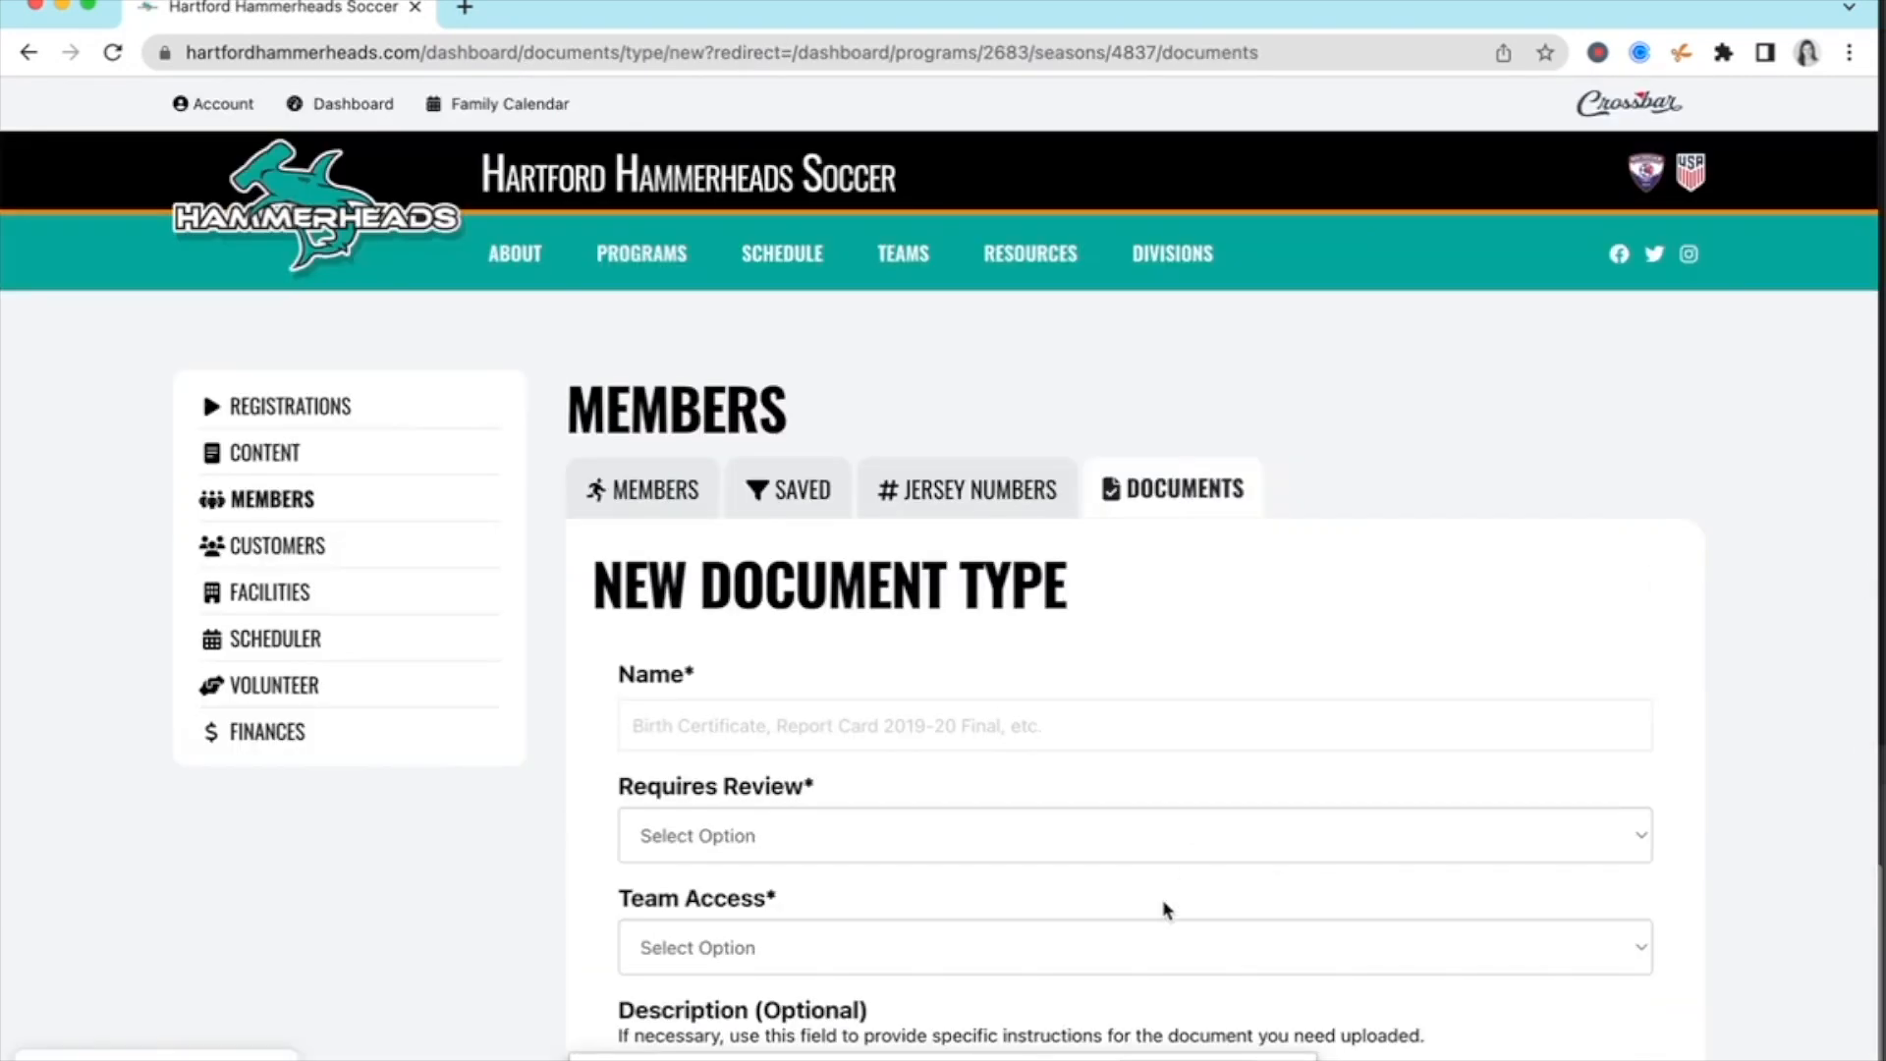
scroll(1166, 909, "down", 5)
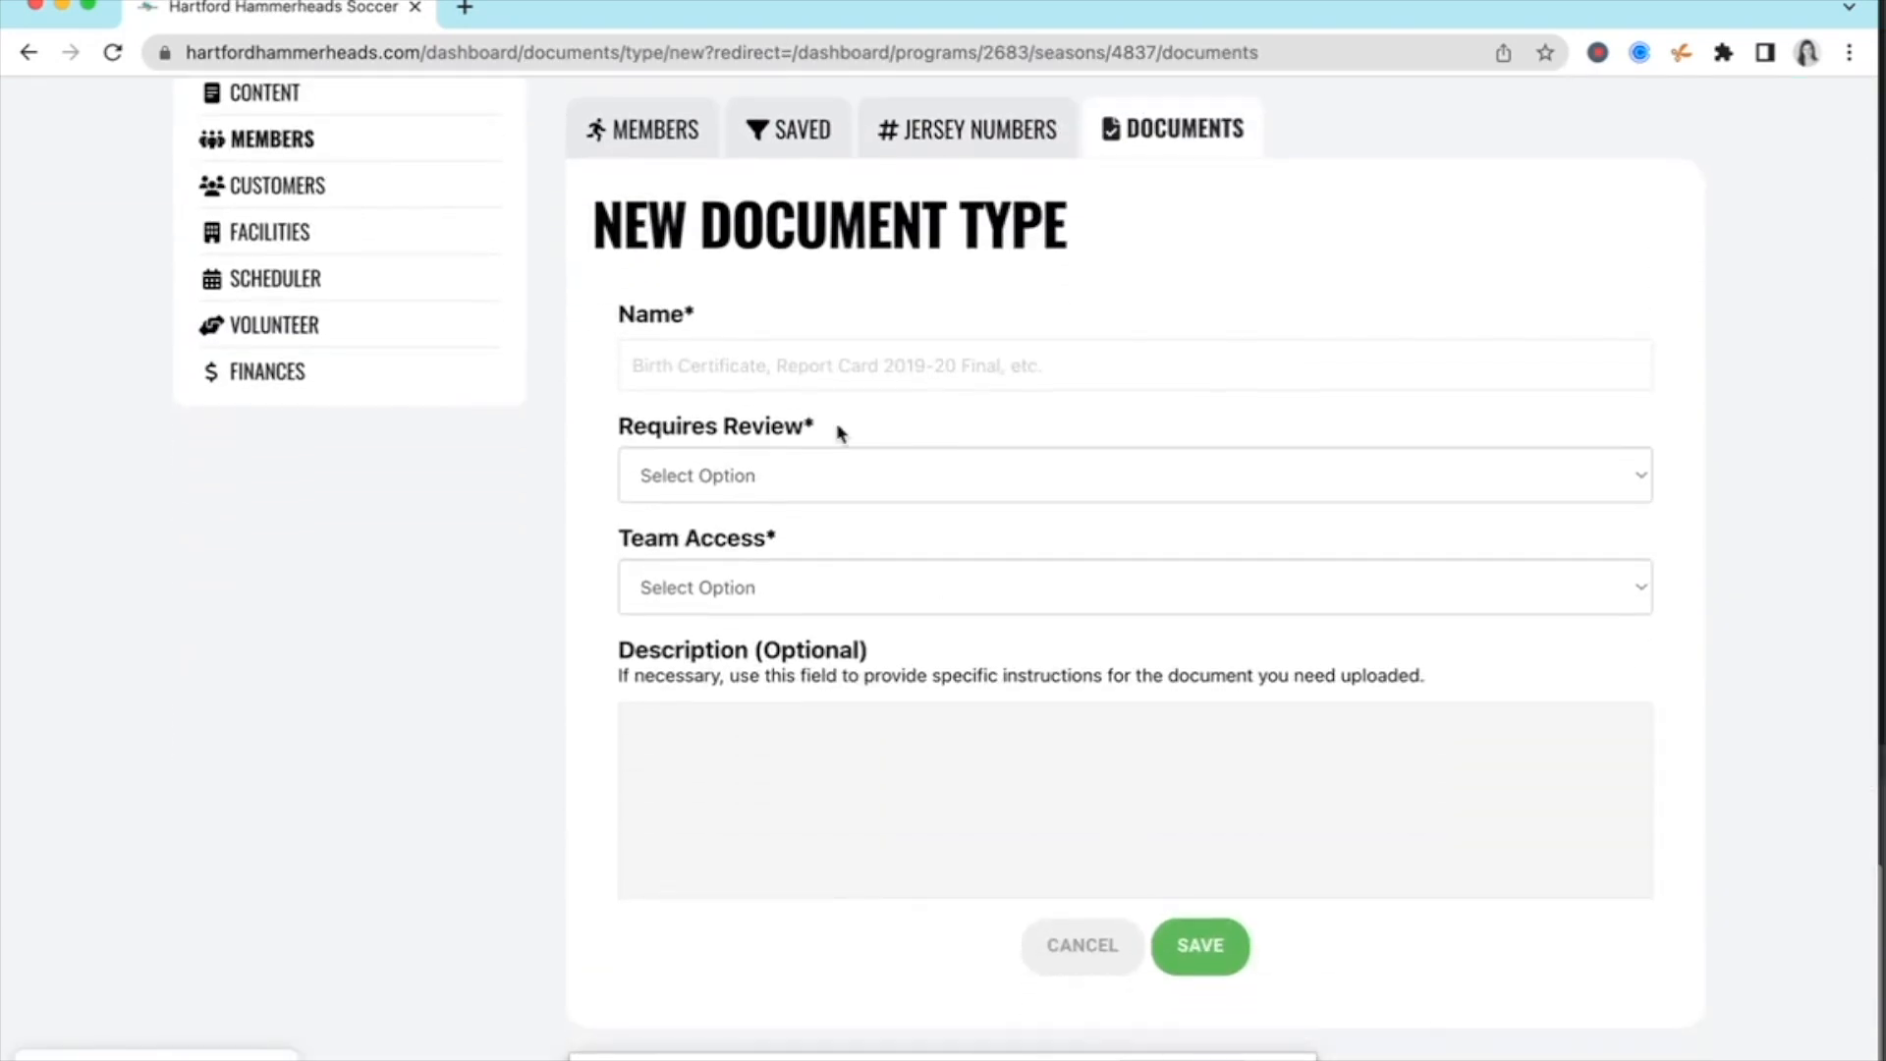
left_click(783, 350)
type("Birth Certificate")
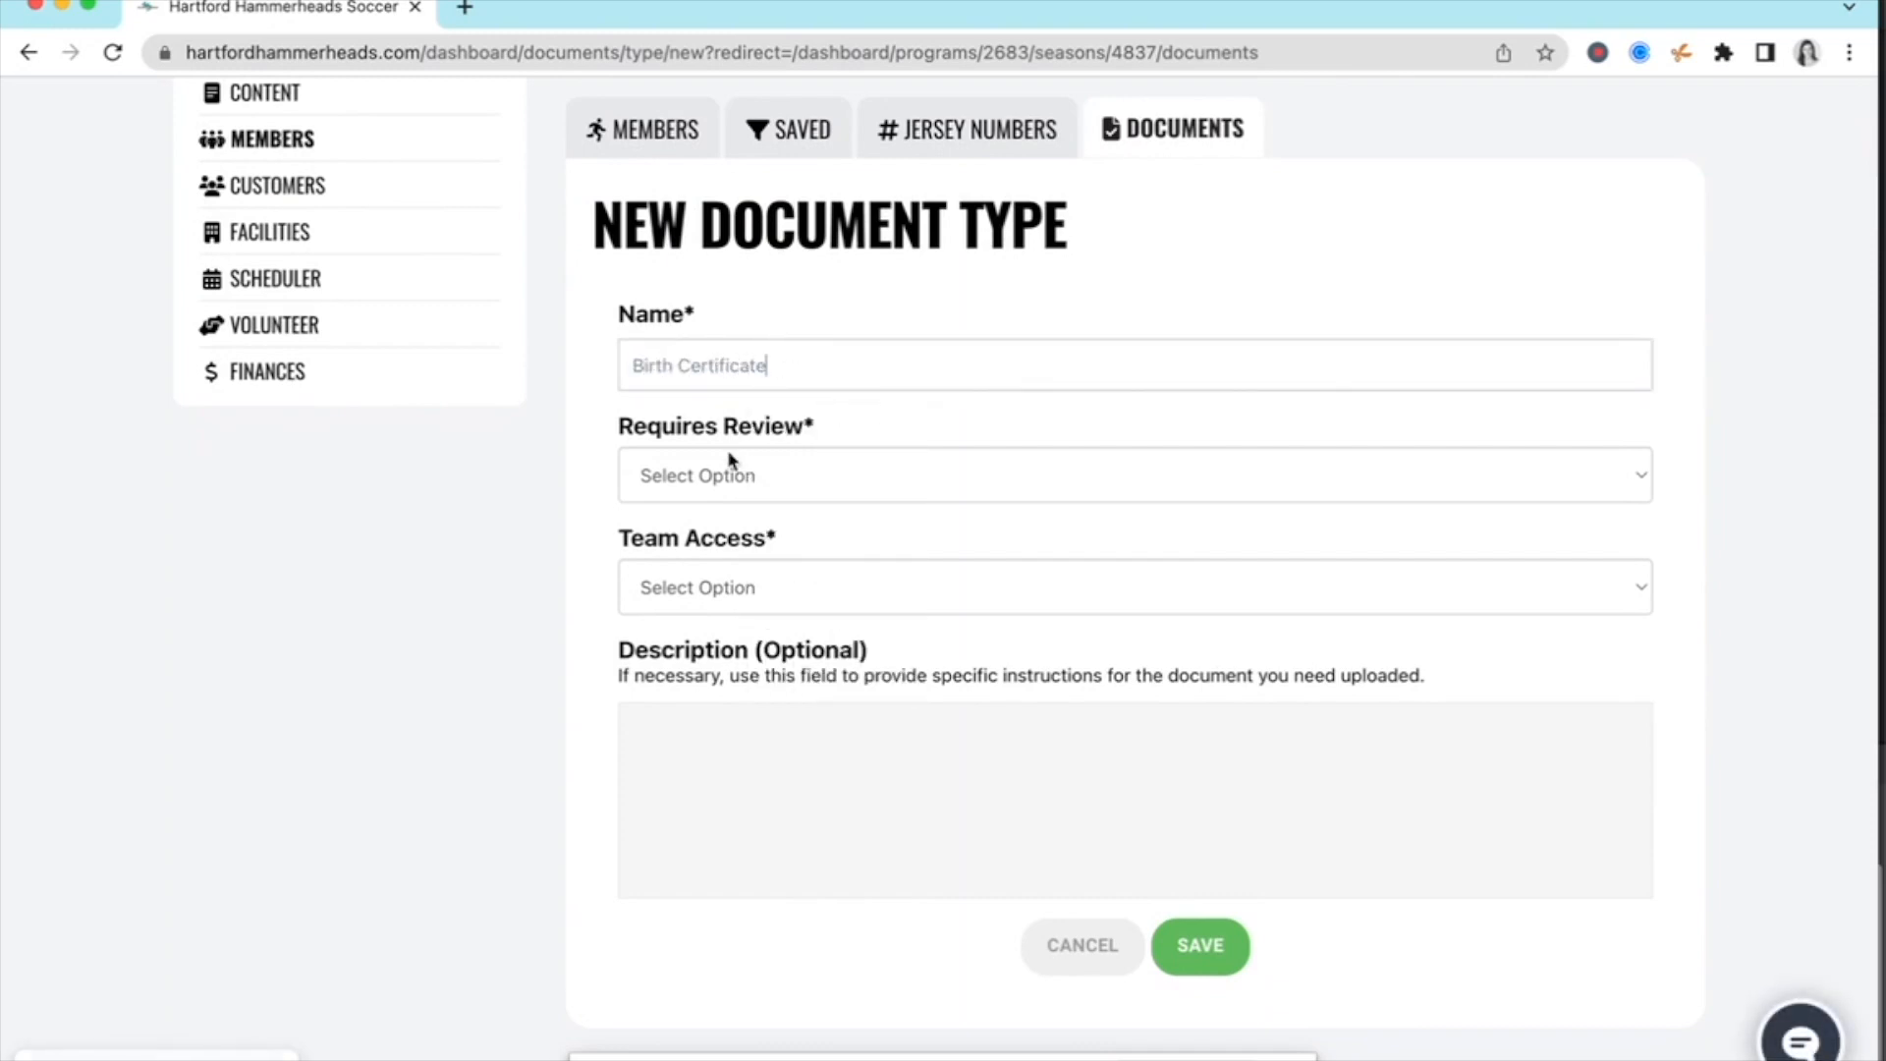
left_click(733, 475)
left_click(727, 505)
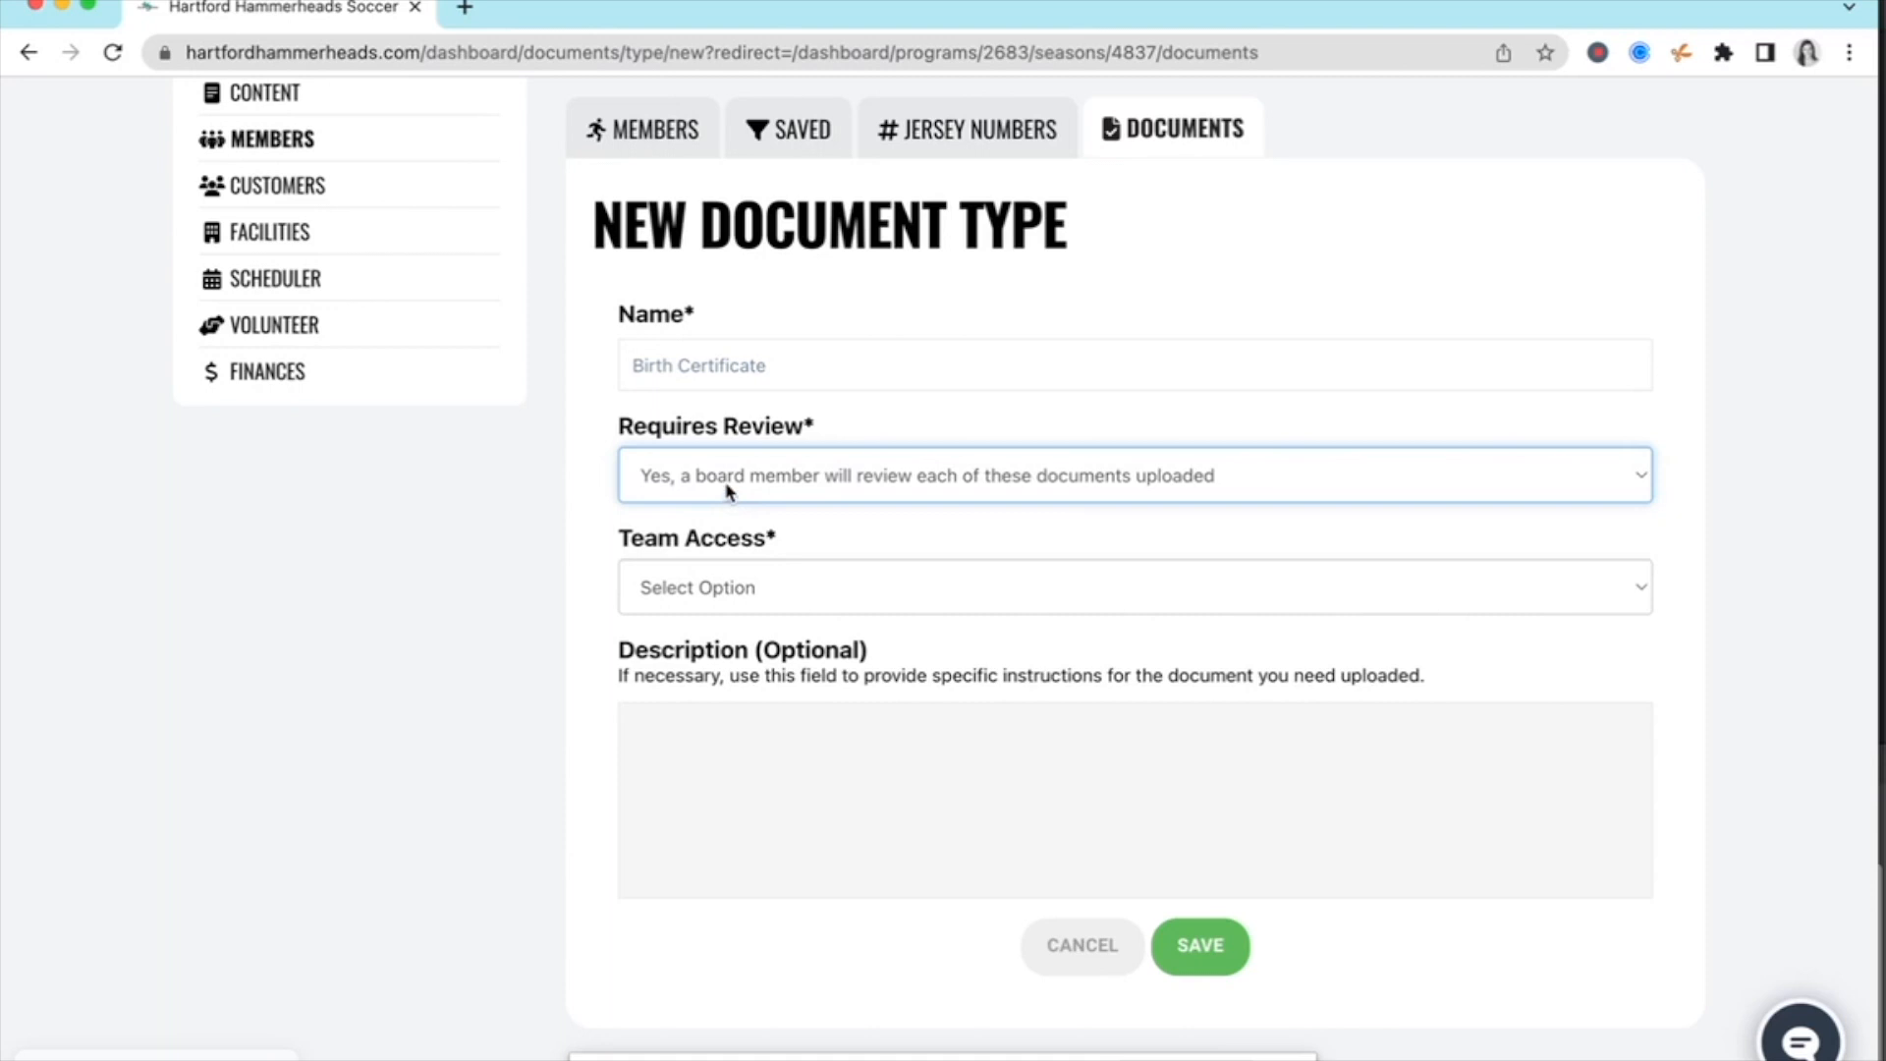
left_click(727, 487)
left_click(726, 507)
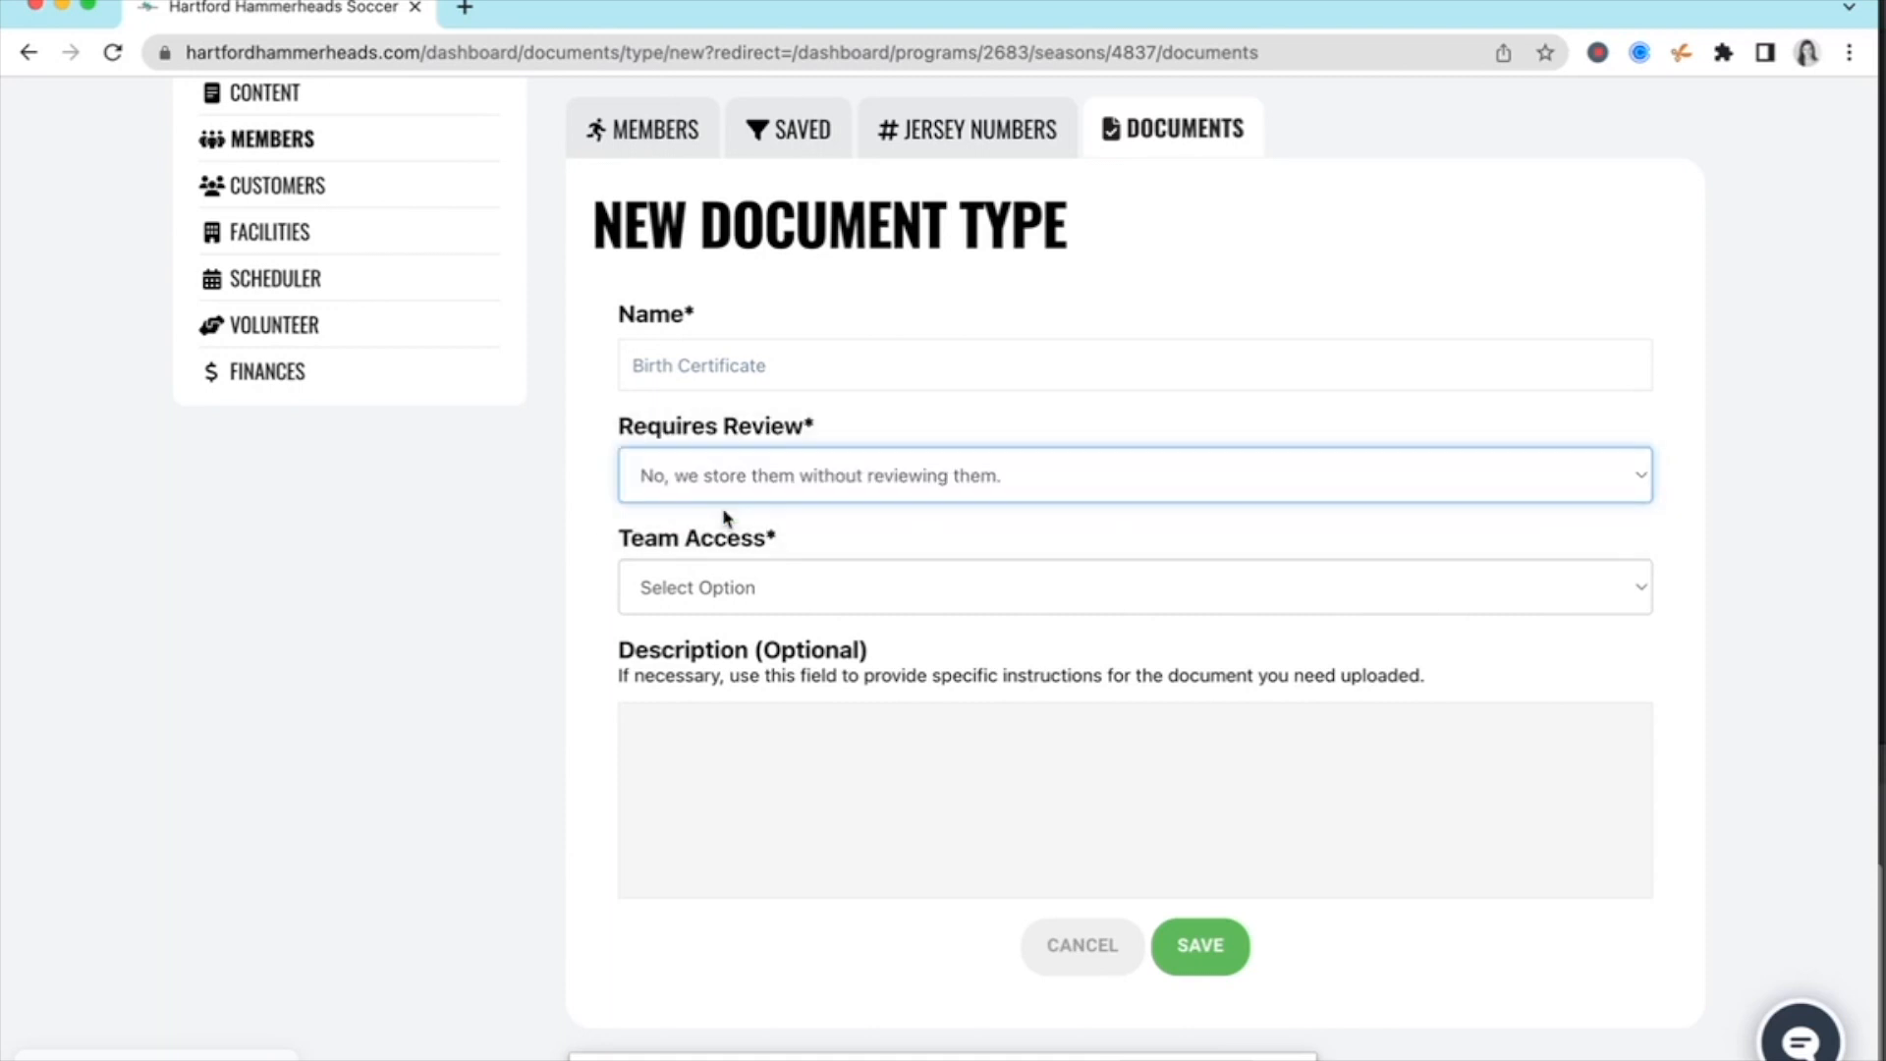
- Restrict the document type to board members, describe it as "Instructions for uploading." and return to the season documents without saving
left_click(722, 602)
left_click(720, 617)
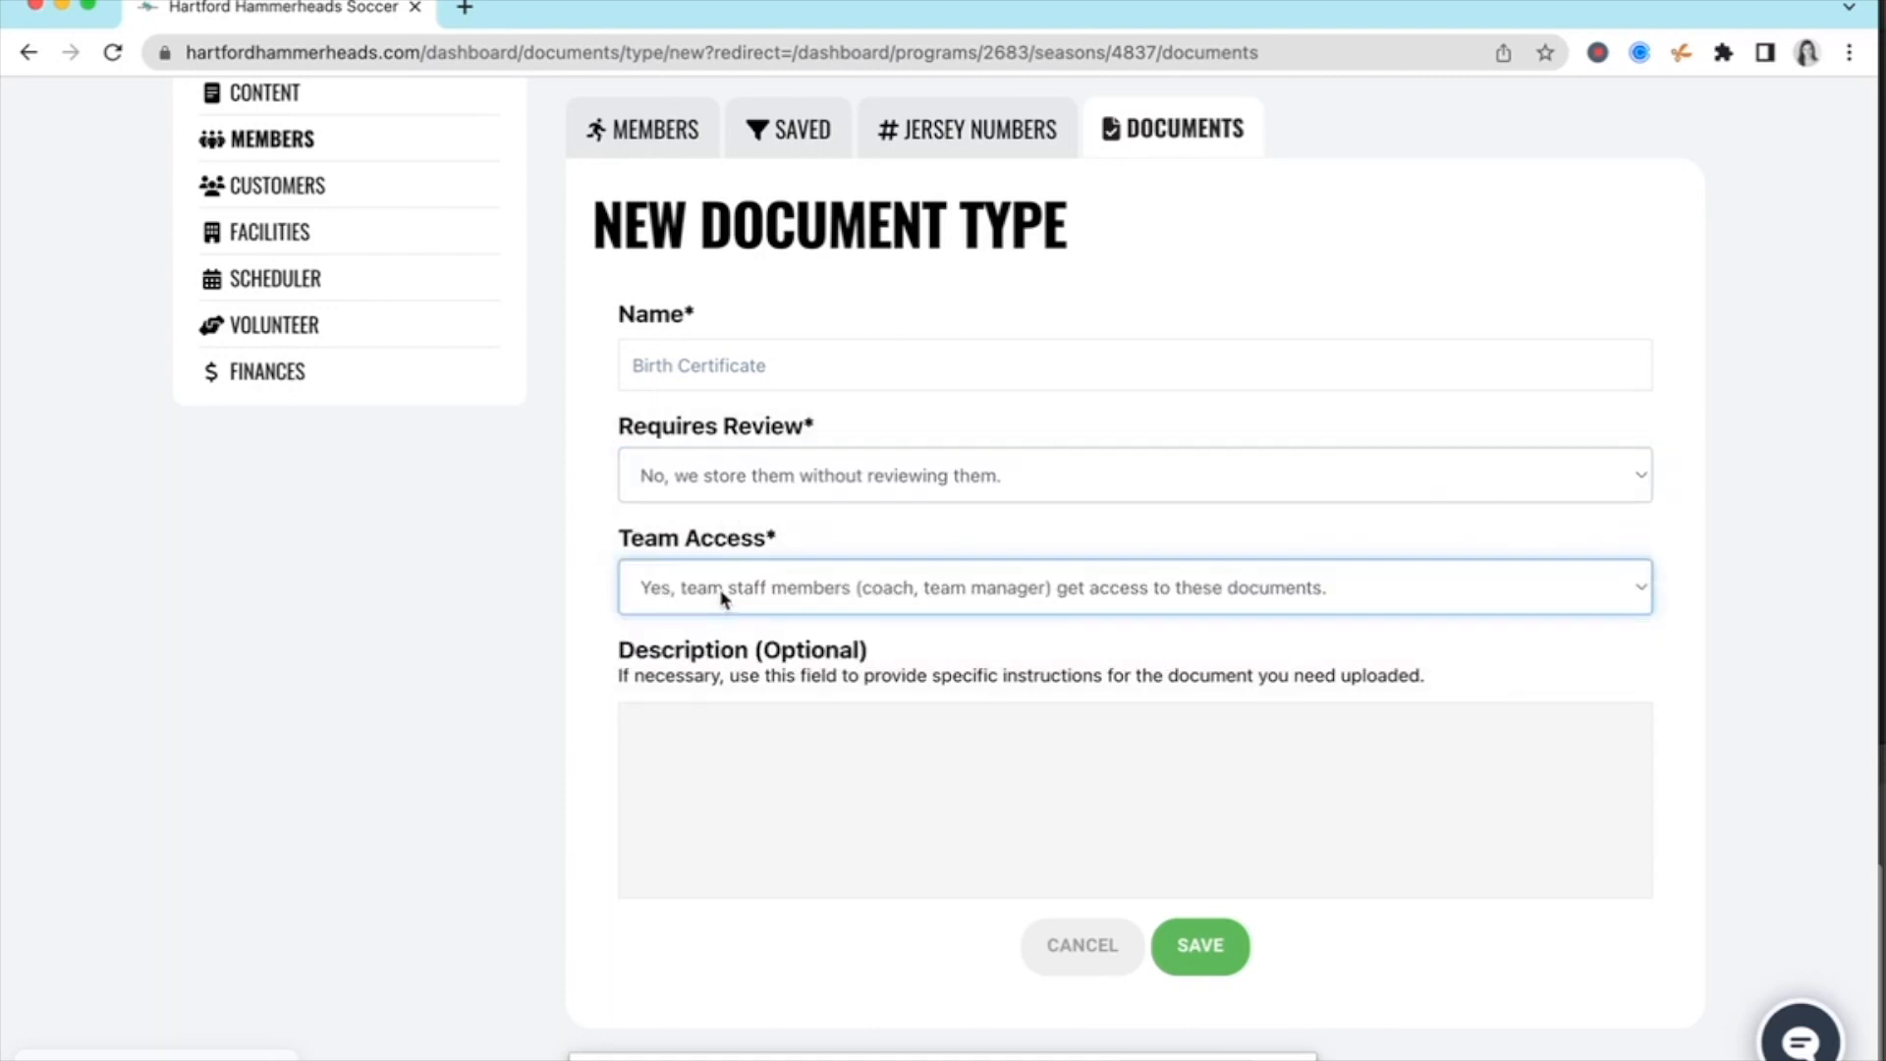
left_click(723, 590)
left_click(724, 617)
left_click(718, 745)
type("Instructions for uploading.")
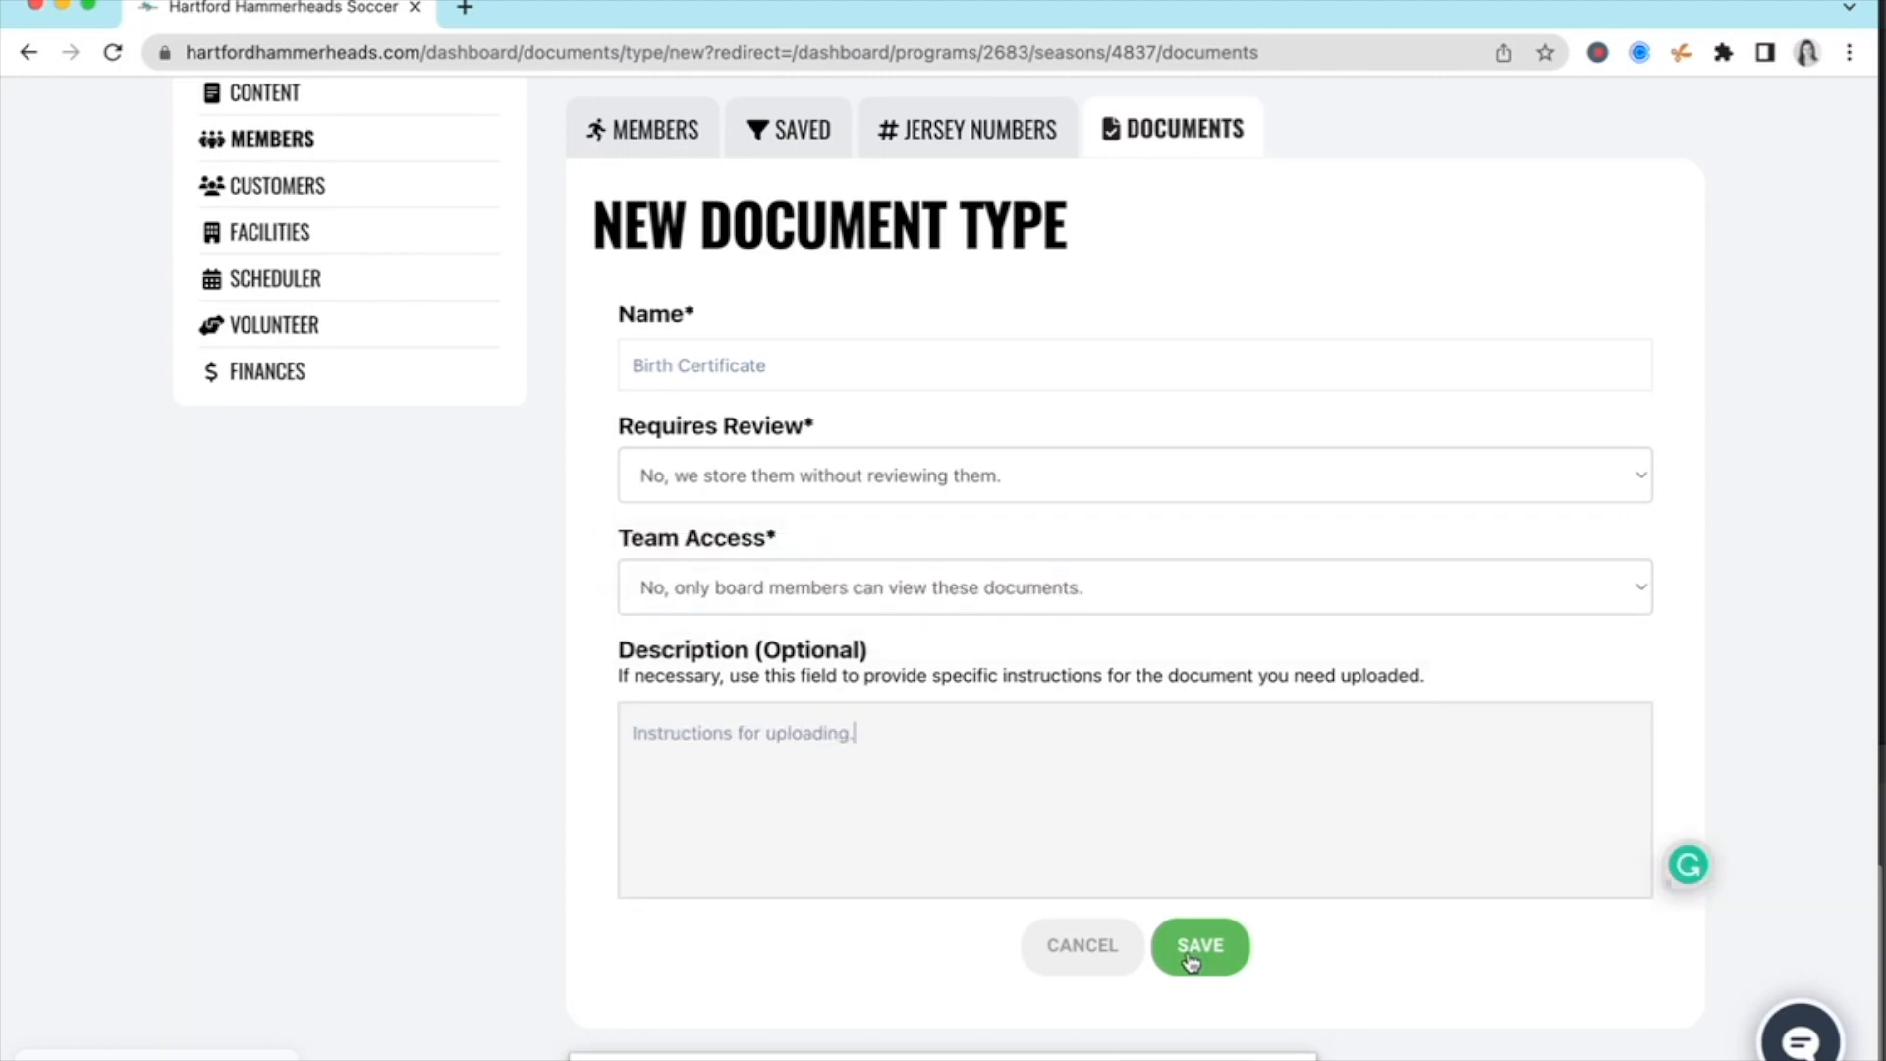
left_click(29, 52)
- Require the Birth Certificate document when players are rostered for the season
scroll(905, 711, "up", 5)
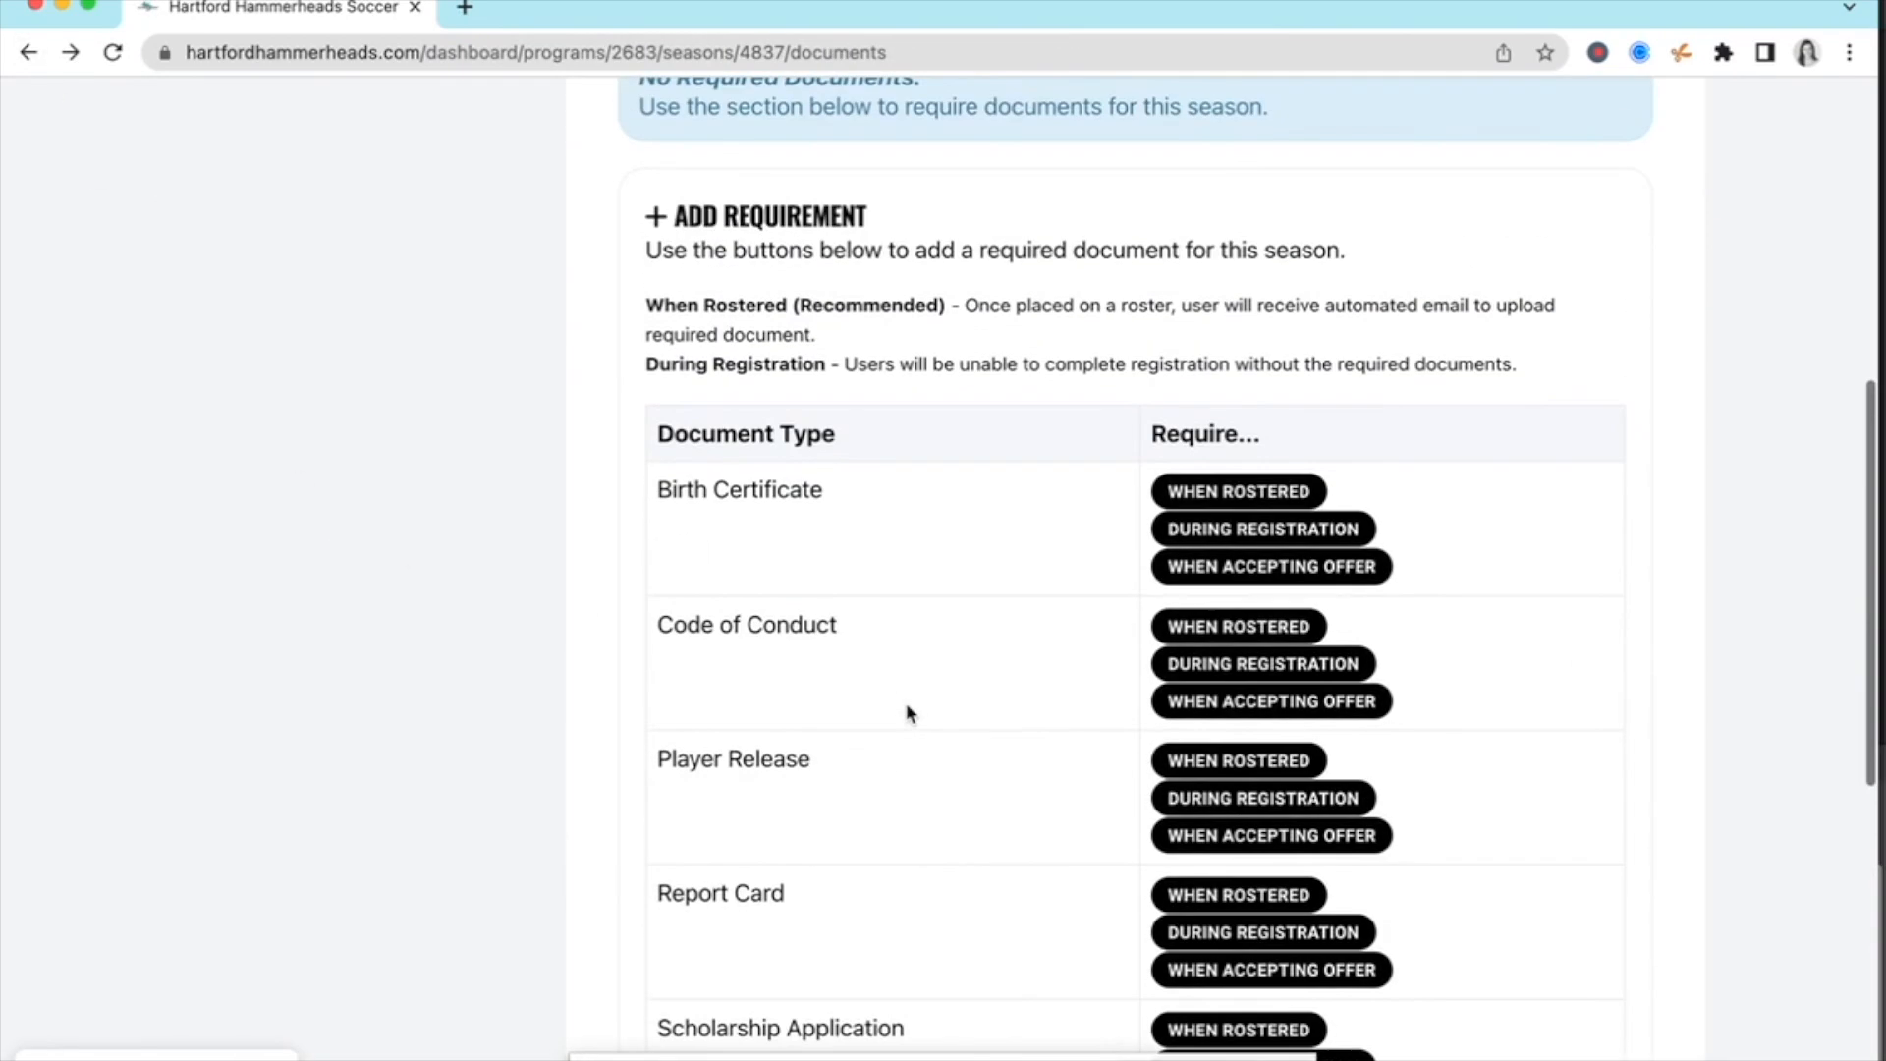
left_click(1225, 492)
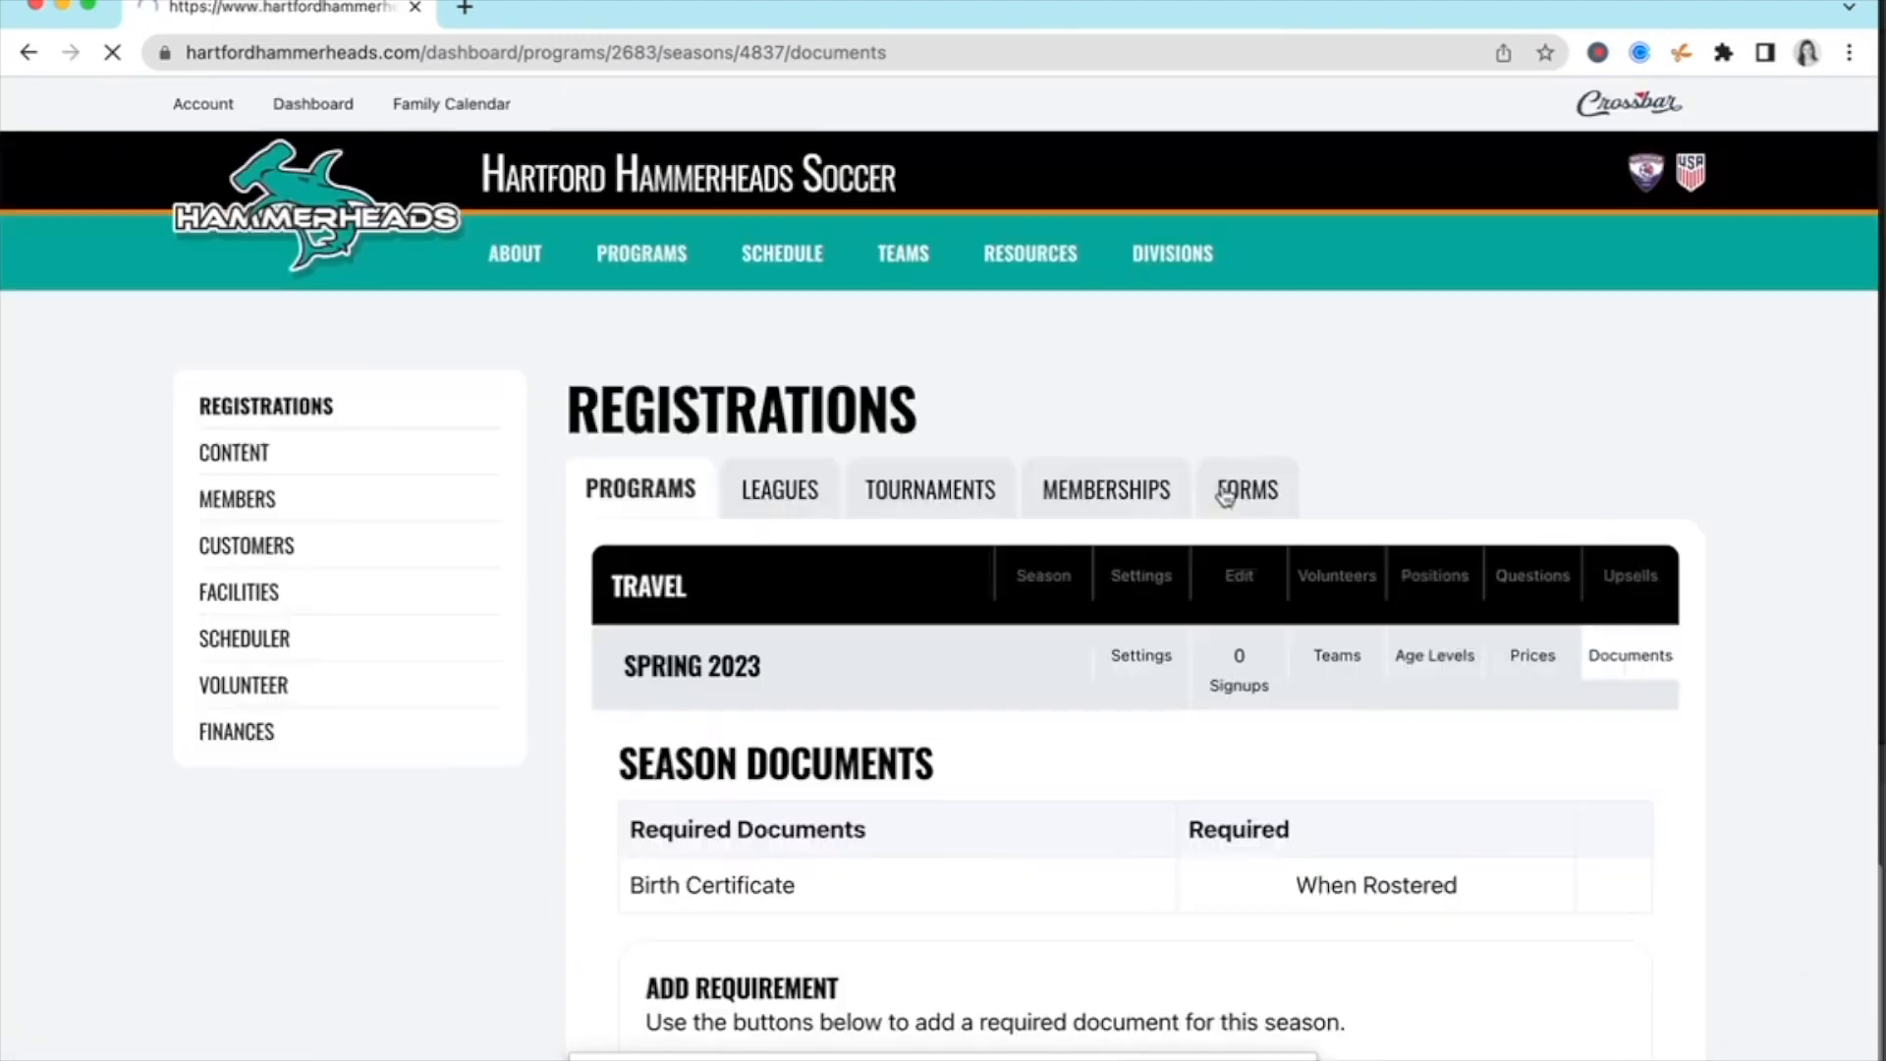
scroll(1262, 718, "down", 3)
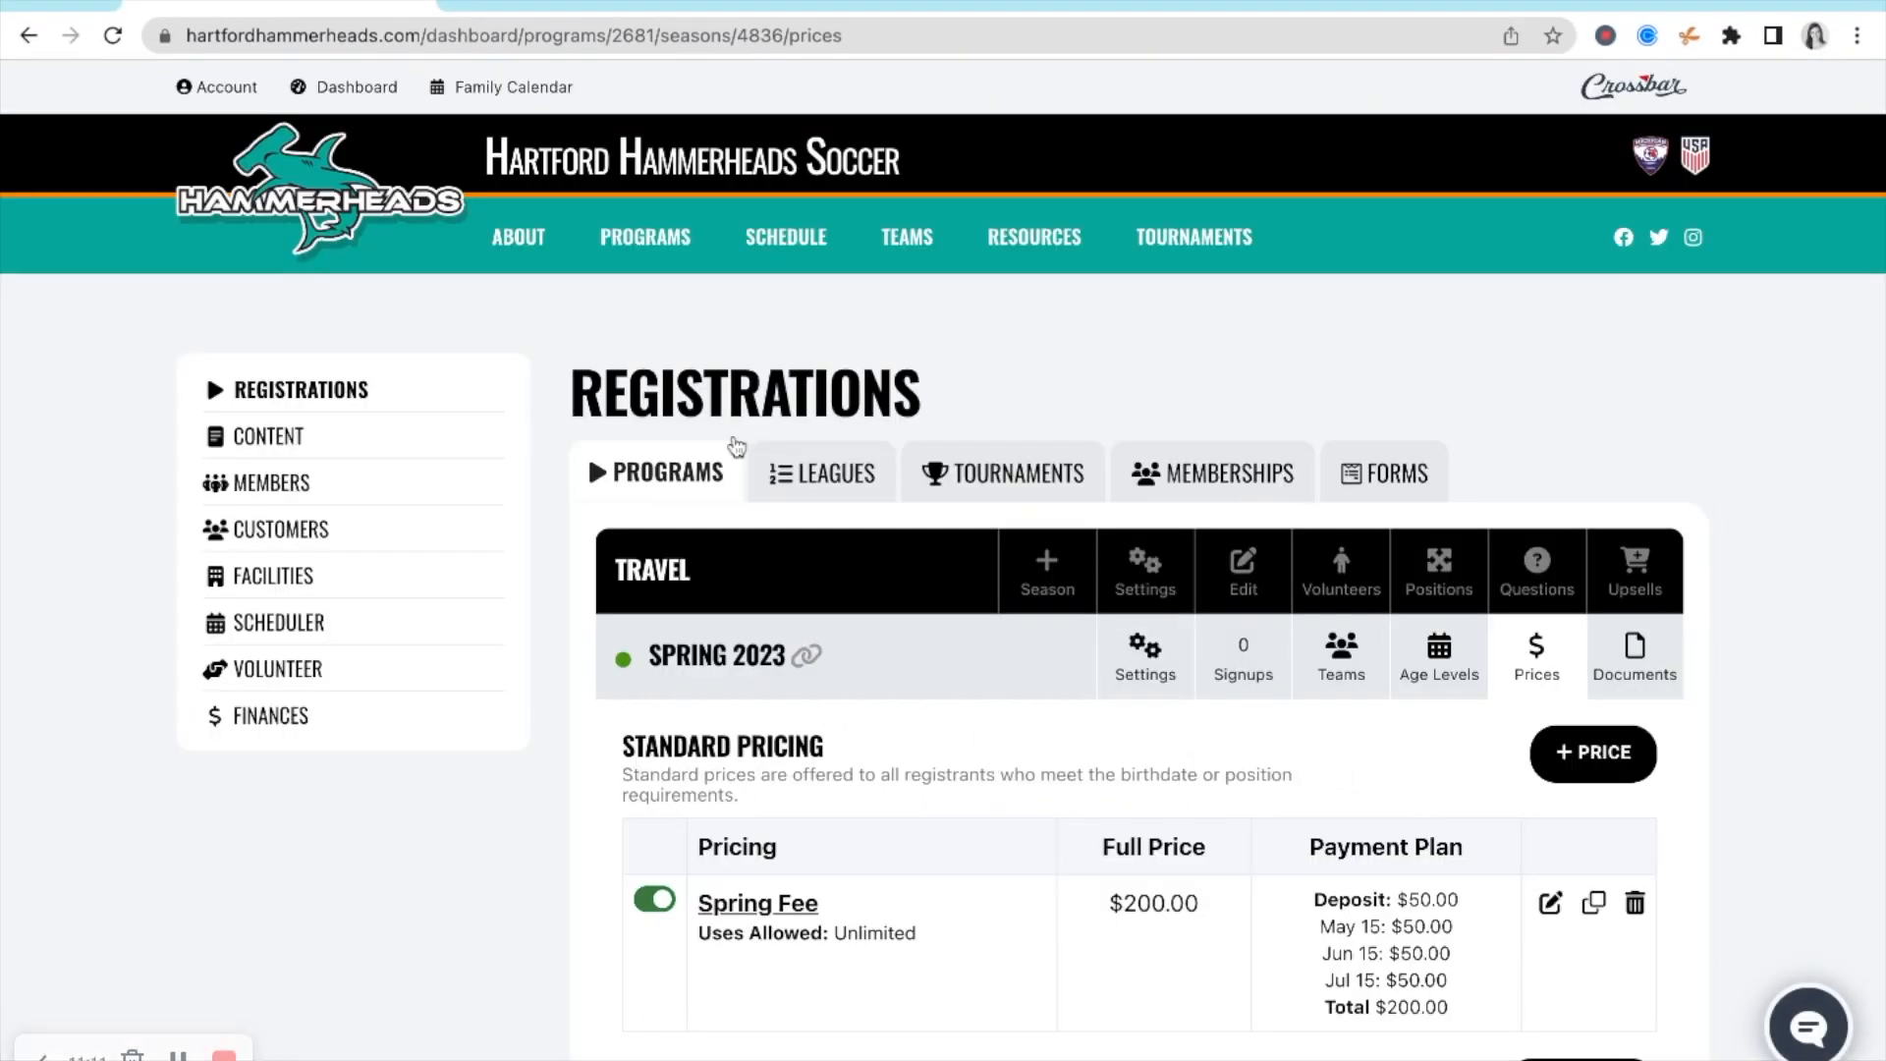
- Open the public Travel program page and start a Spring 2023 registration for the second listed existing participant
mouse_move(645, 240)
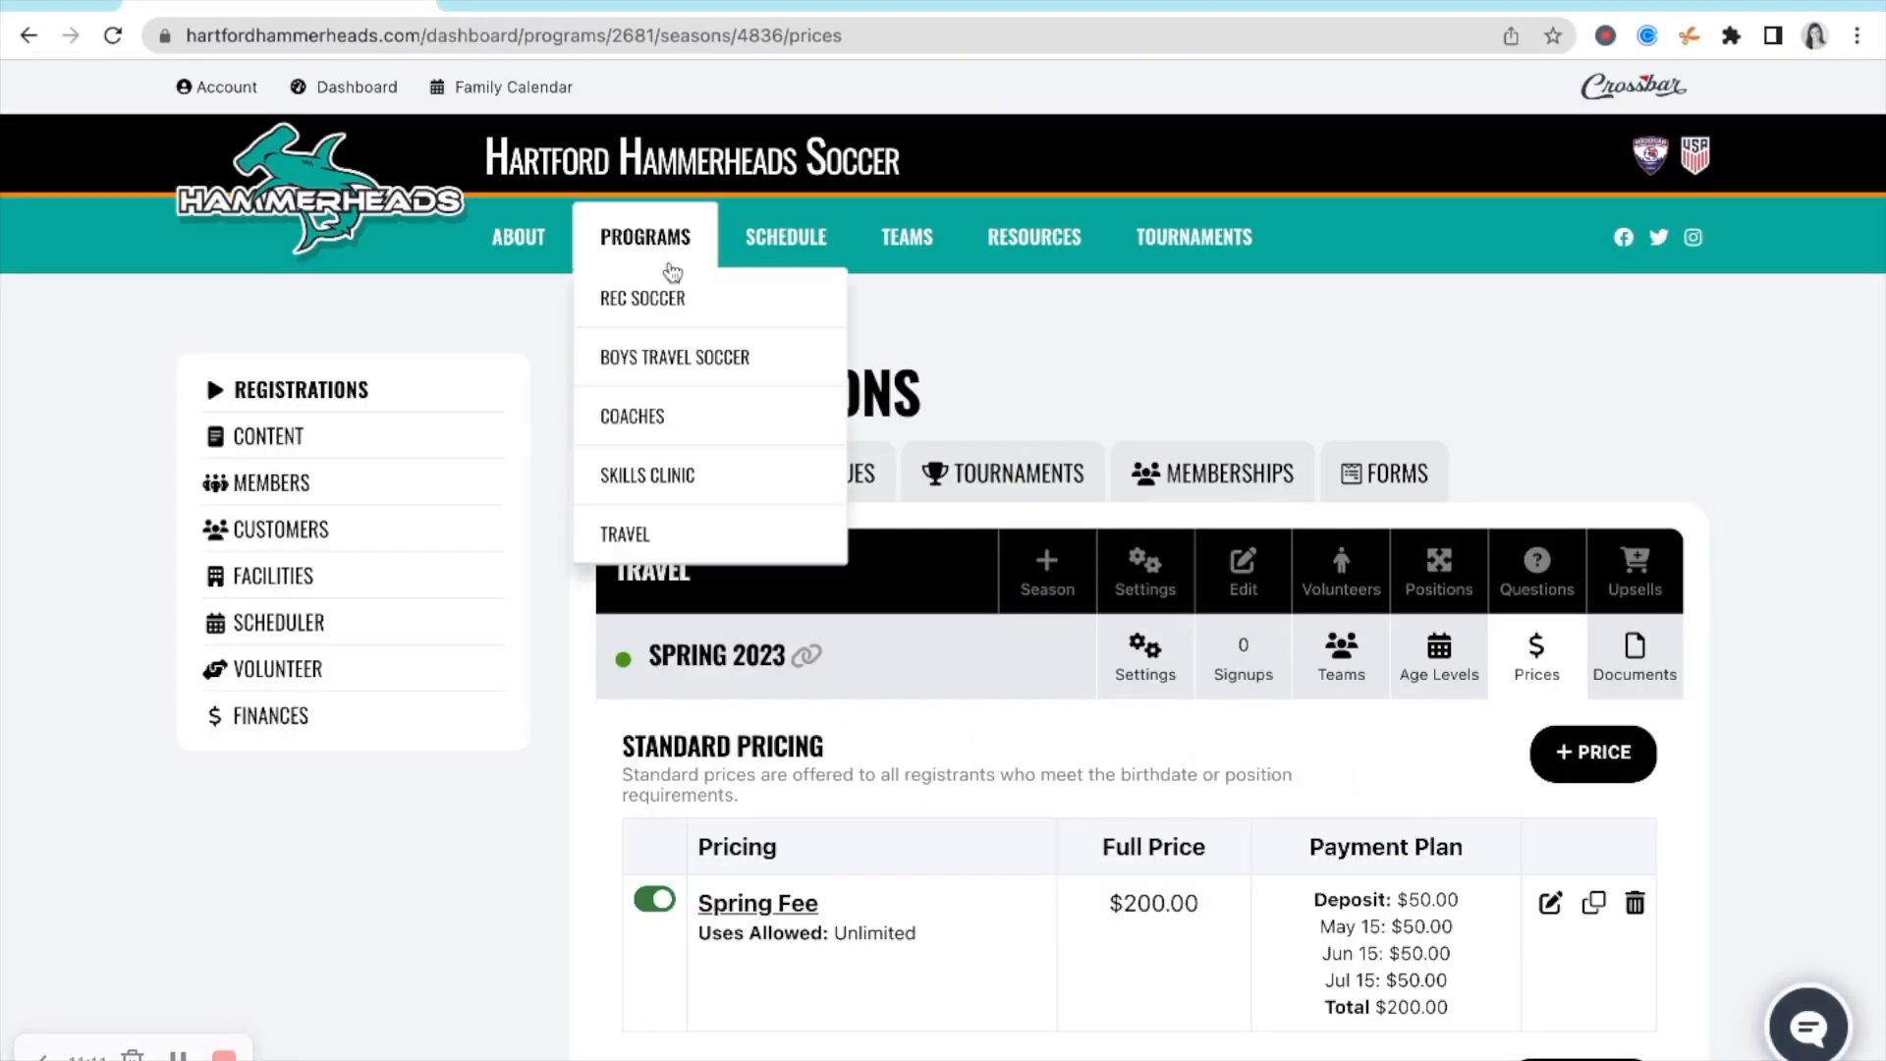
left_click(700, 543)
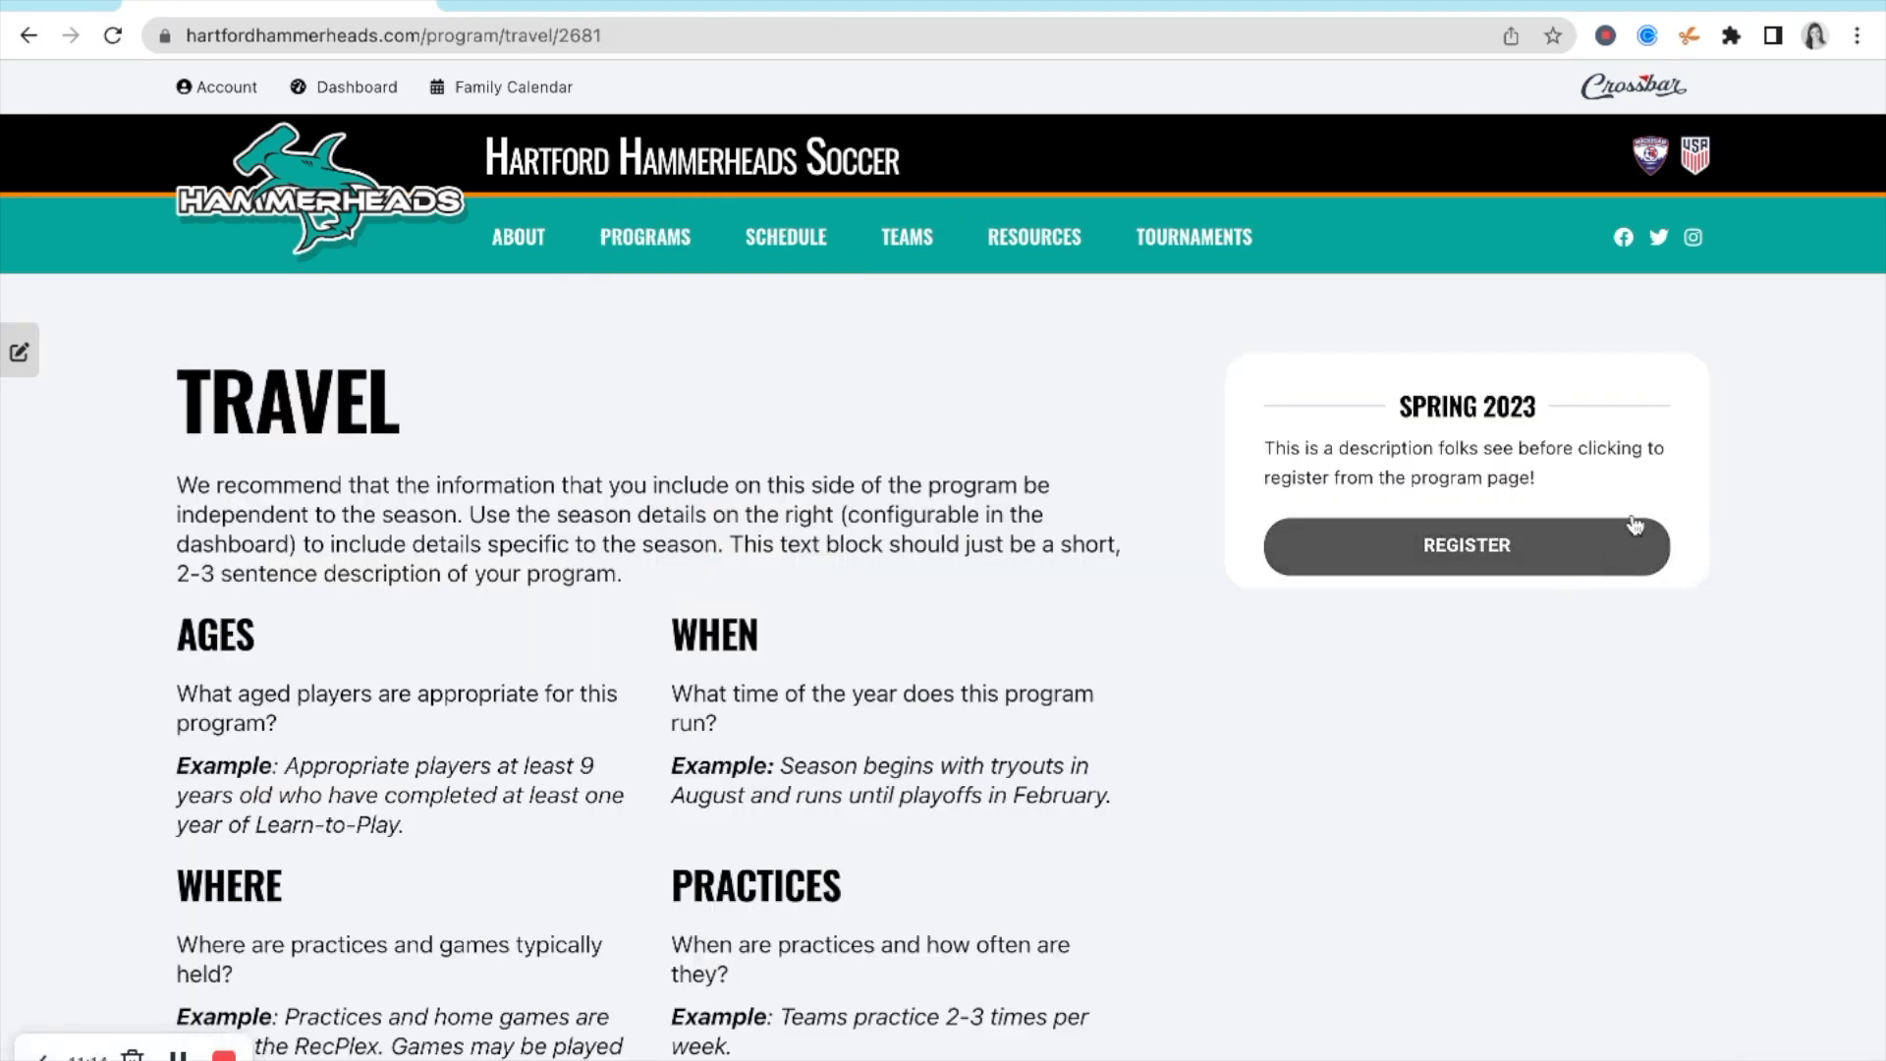
left_click(1461, 553)
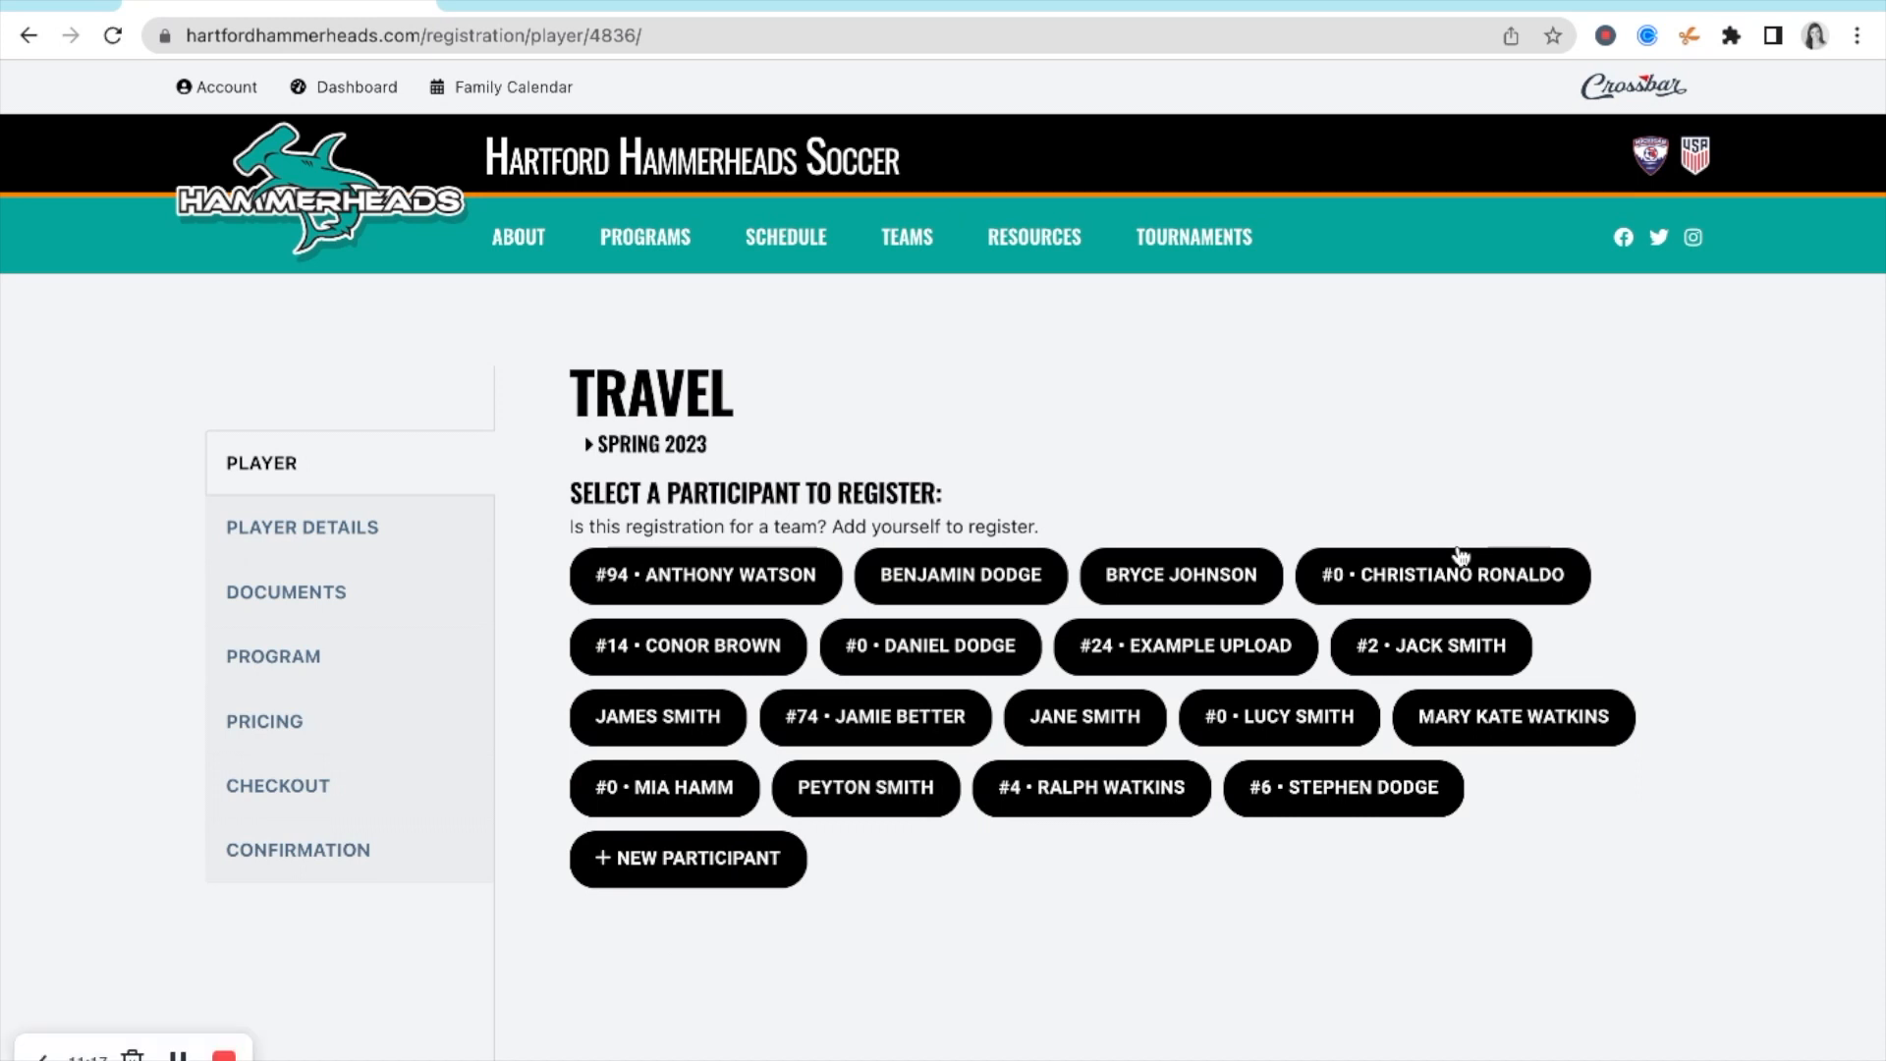
left_click(1012, 583)
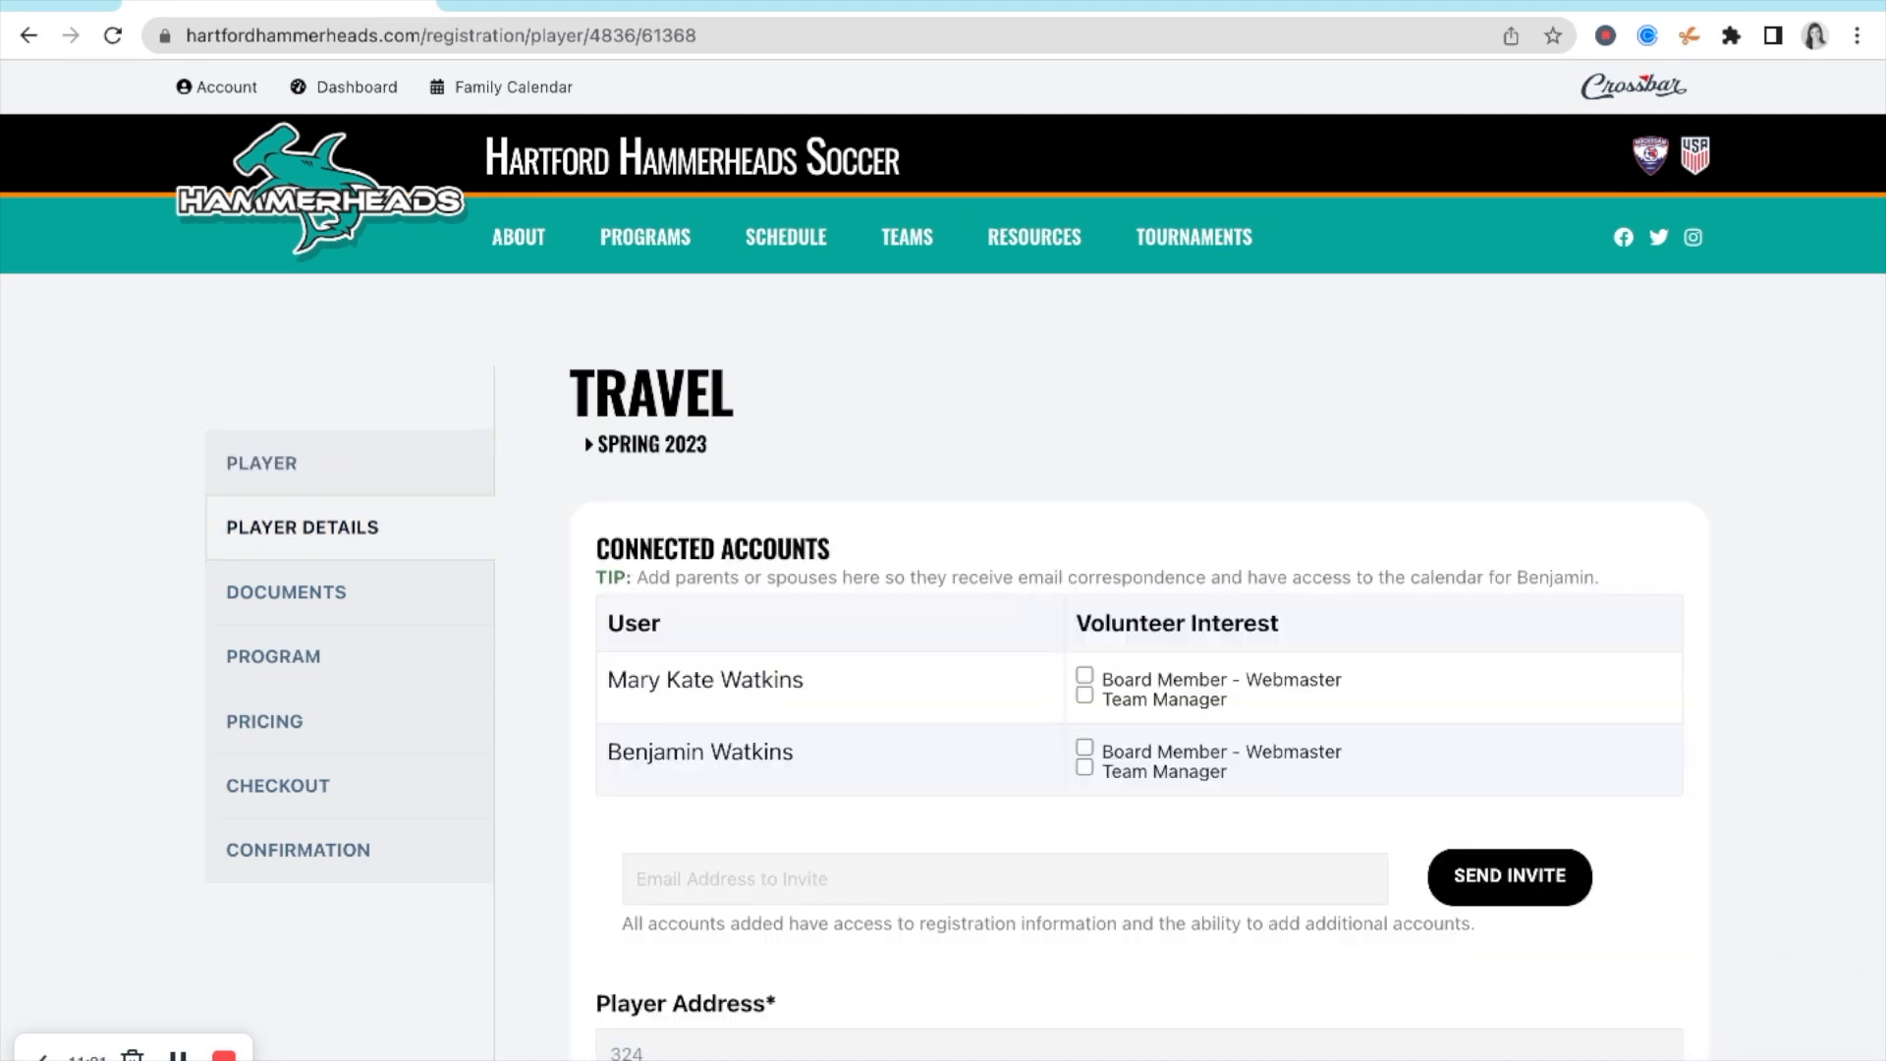
scroll(1061, 615, "down", 1)
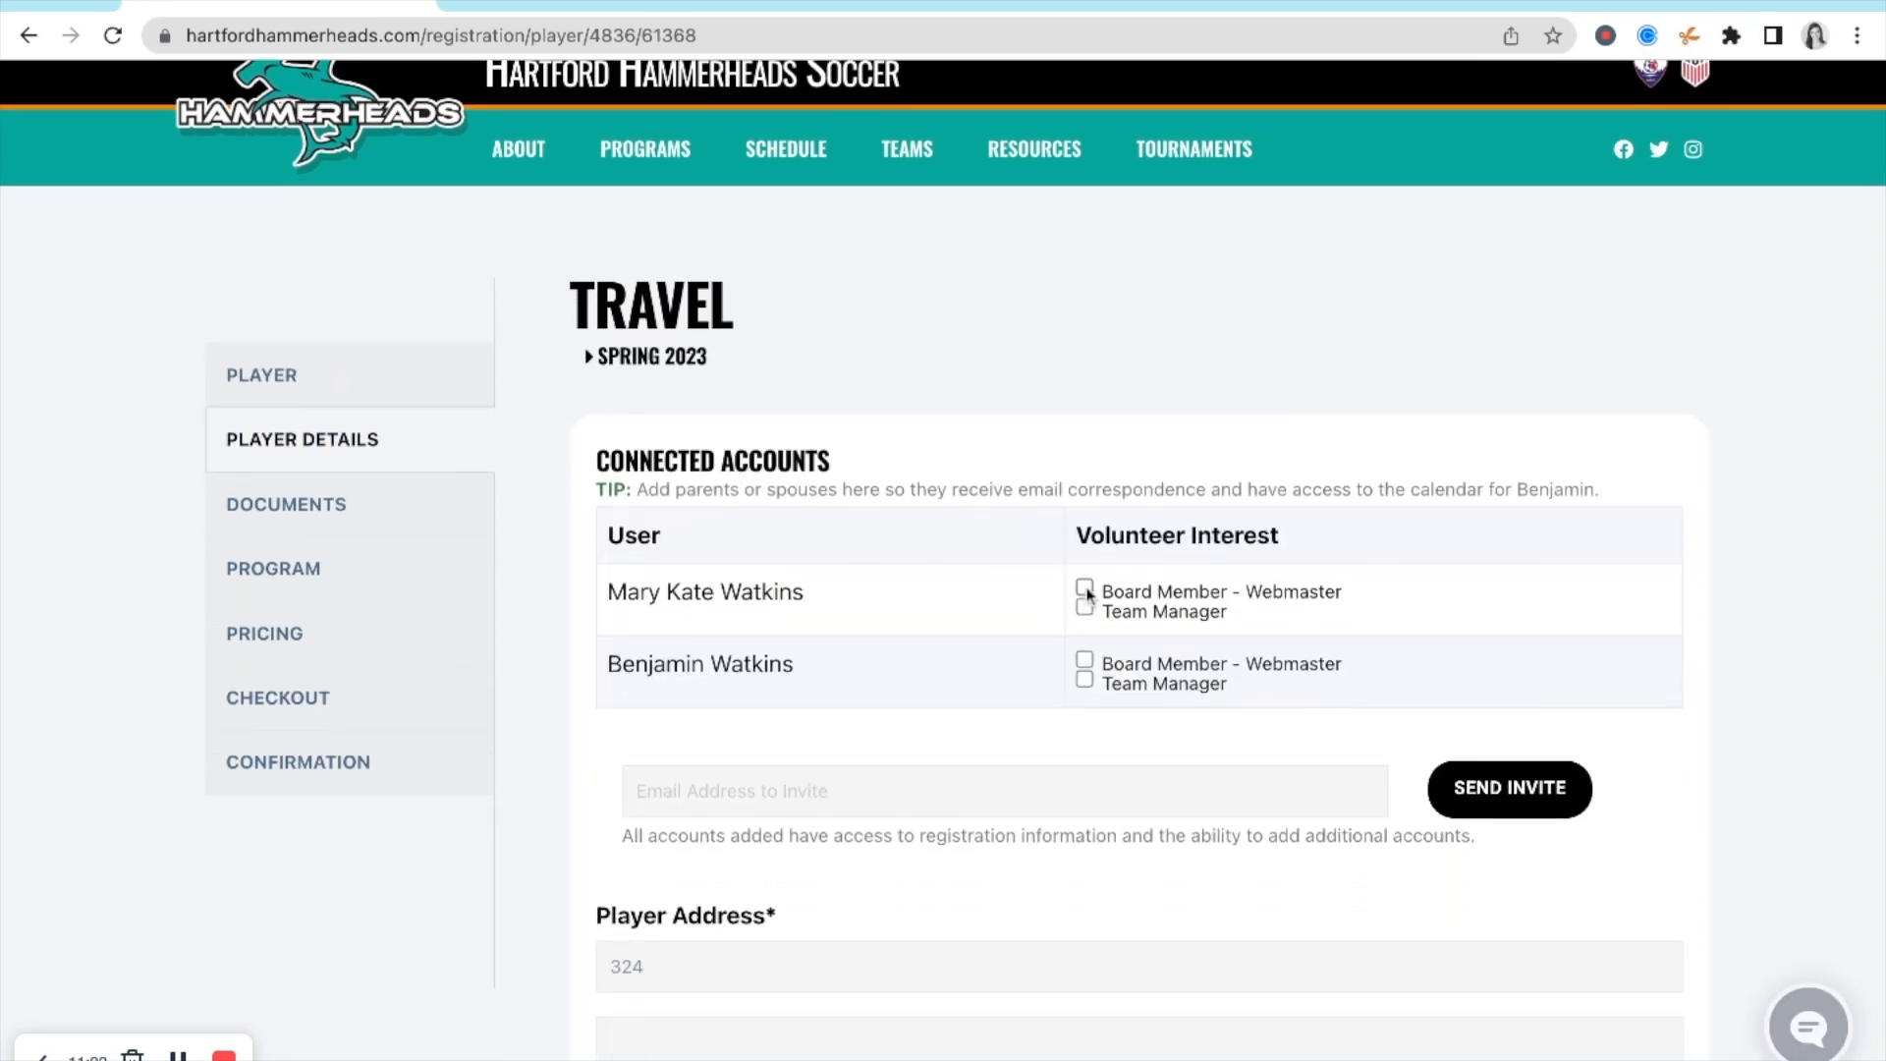
- Mark Board Member - Webmaster volunteer interest for the first connected account and Team Manager for the second
left_click(1086, 589)
left_click(1086, 681)
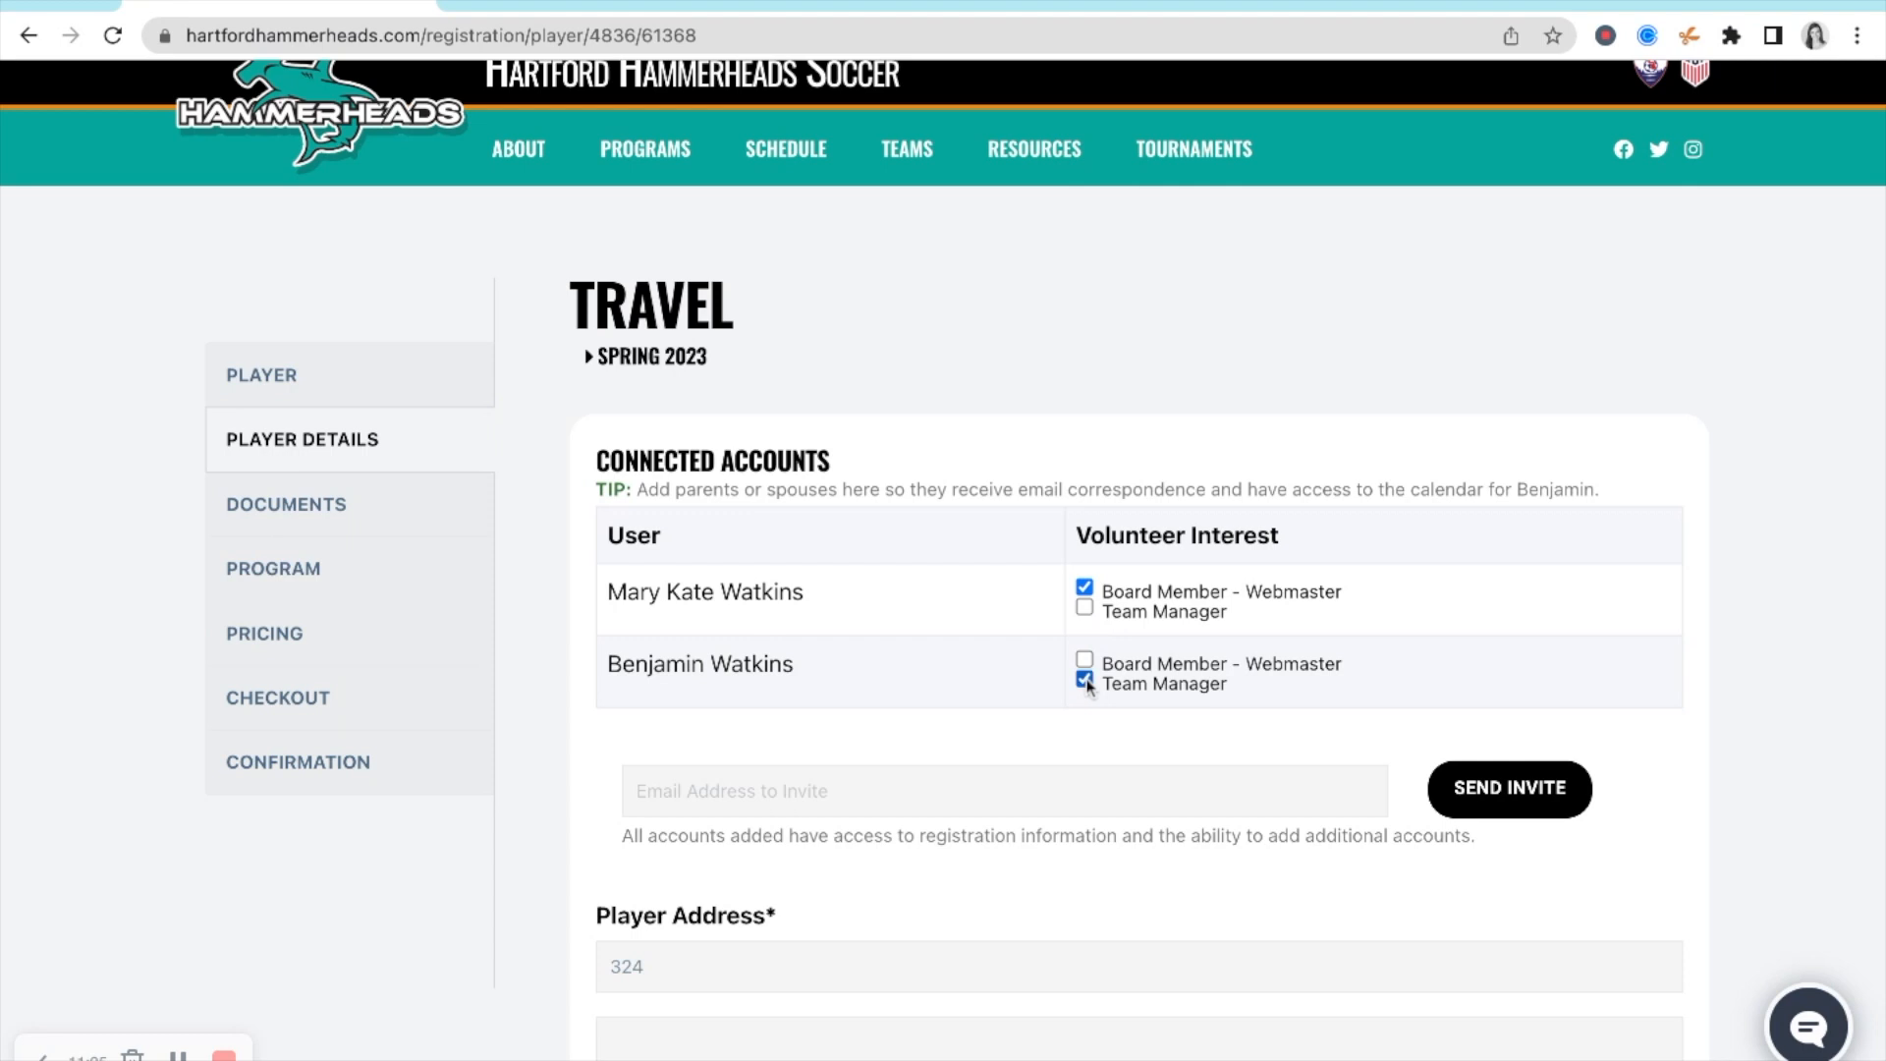
- Fill in the player's street address, city, state and zip code, and continue the registration
scroll(1088, 685, "down", 5)
left_click(744, 525)
double_click(743, 525)
type("12 example")
key("Tab")
key("Tab")
type("Town")
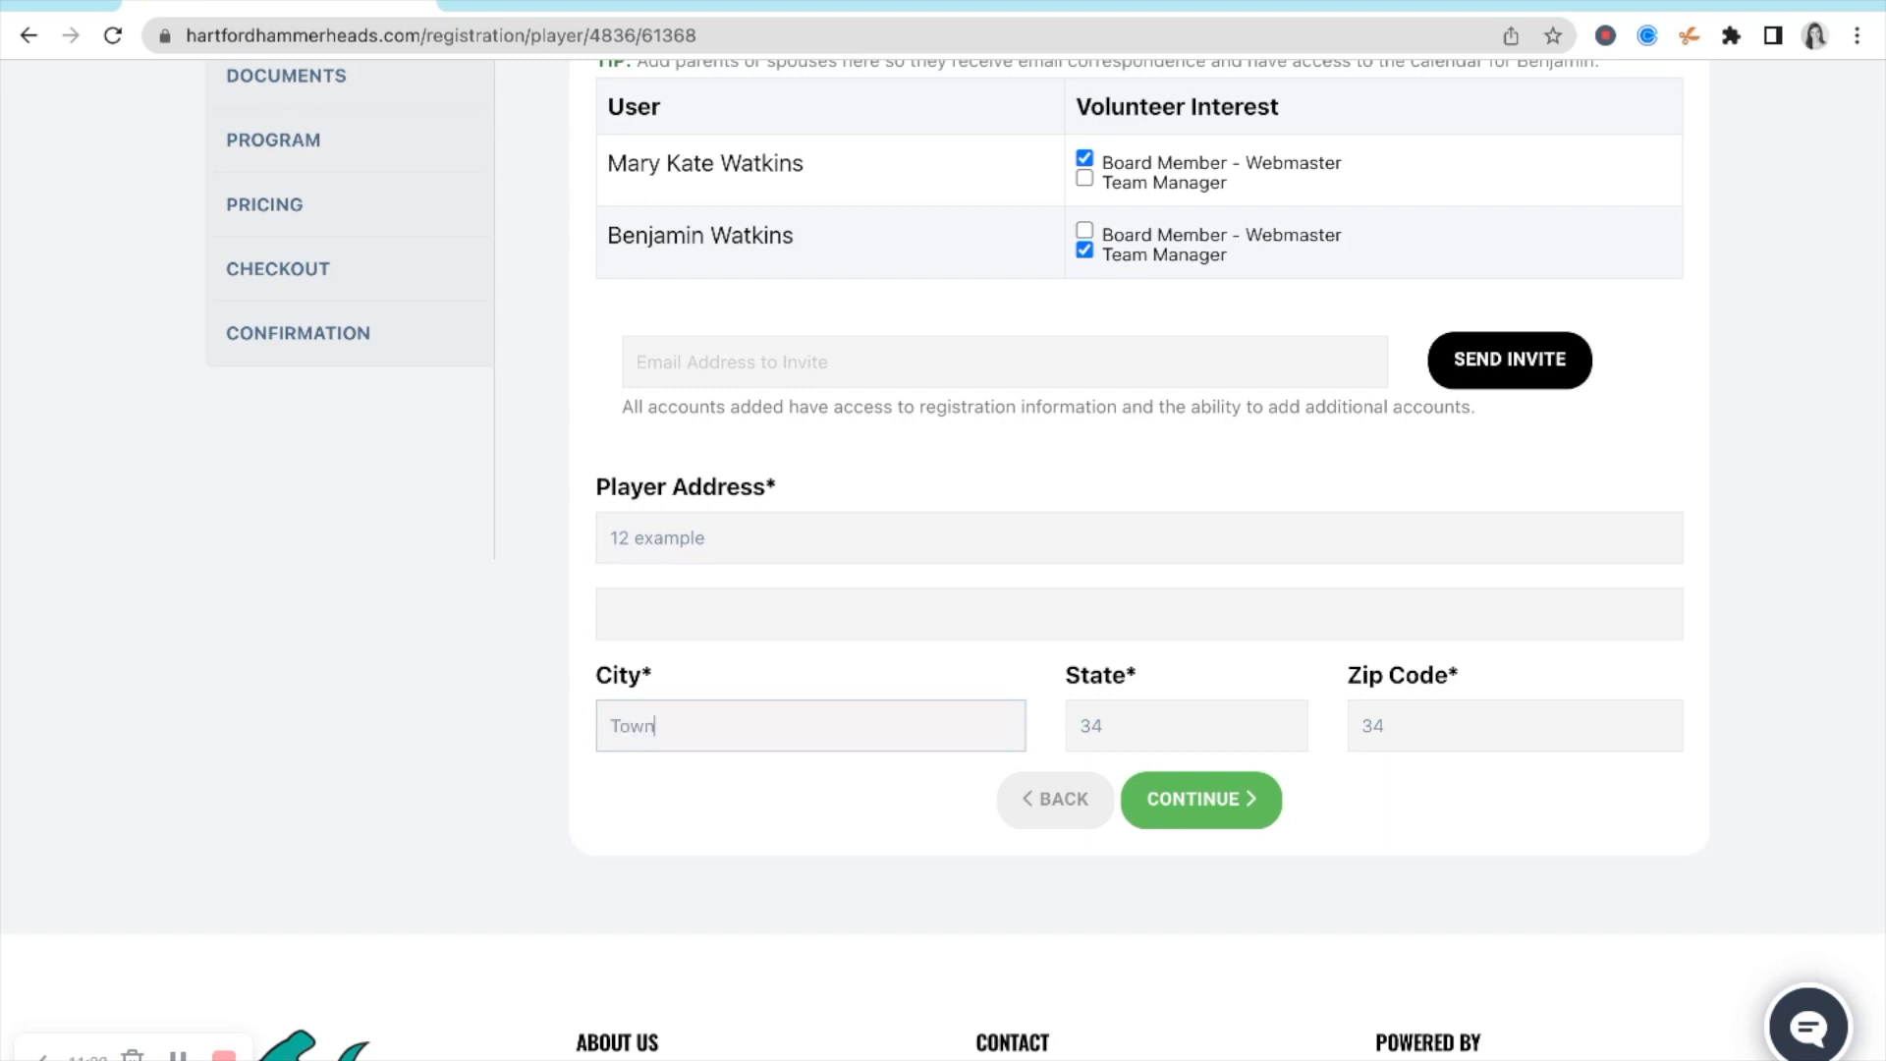
key("Tab")
type("SA")
key("Tab")
type("12345")
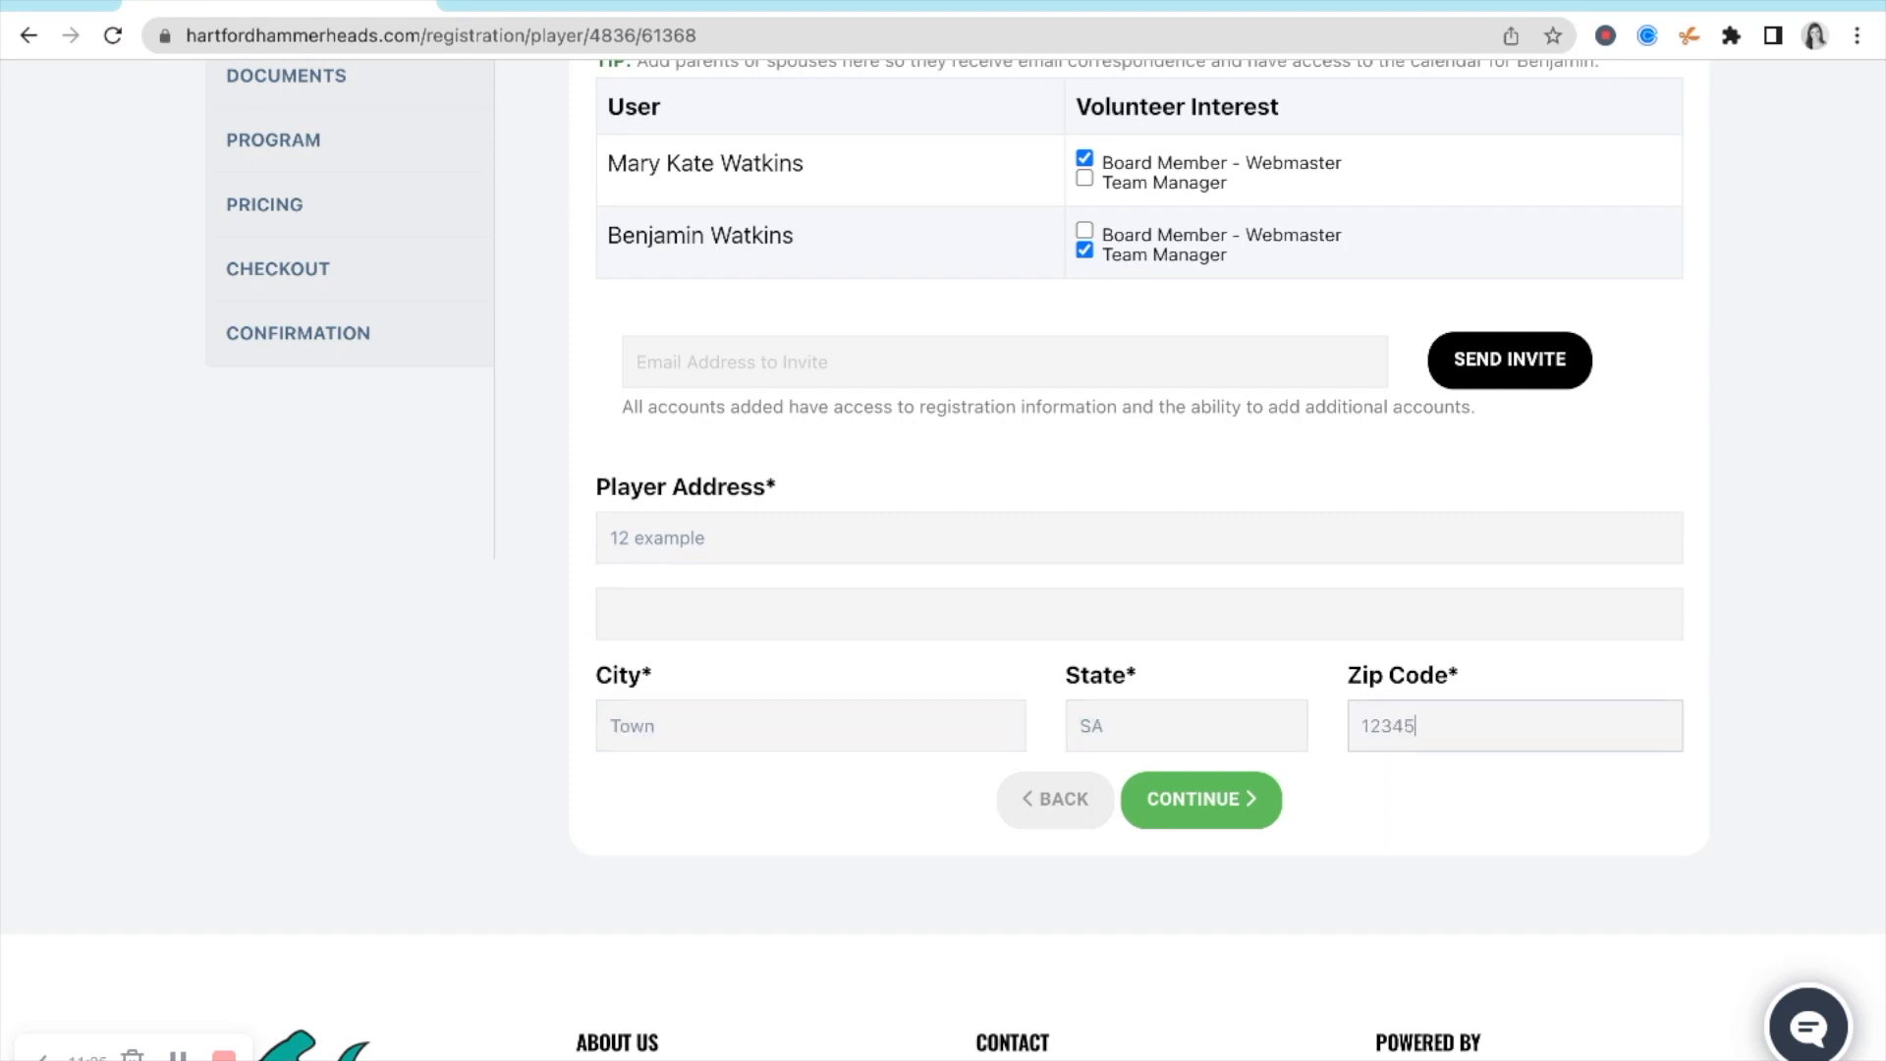
left_click(1191, 799)
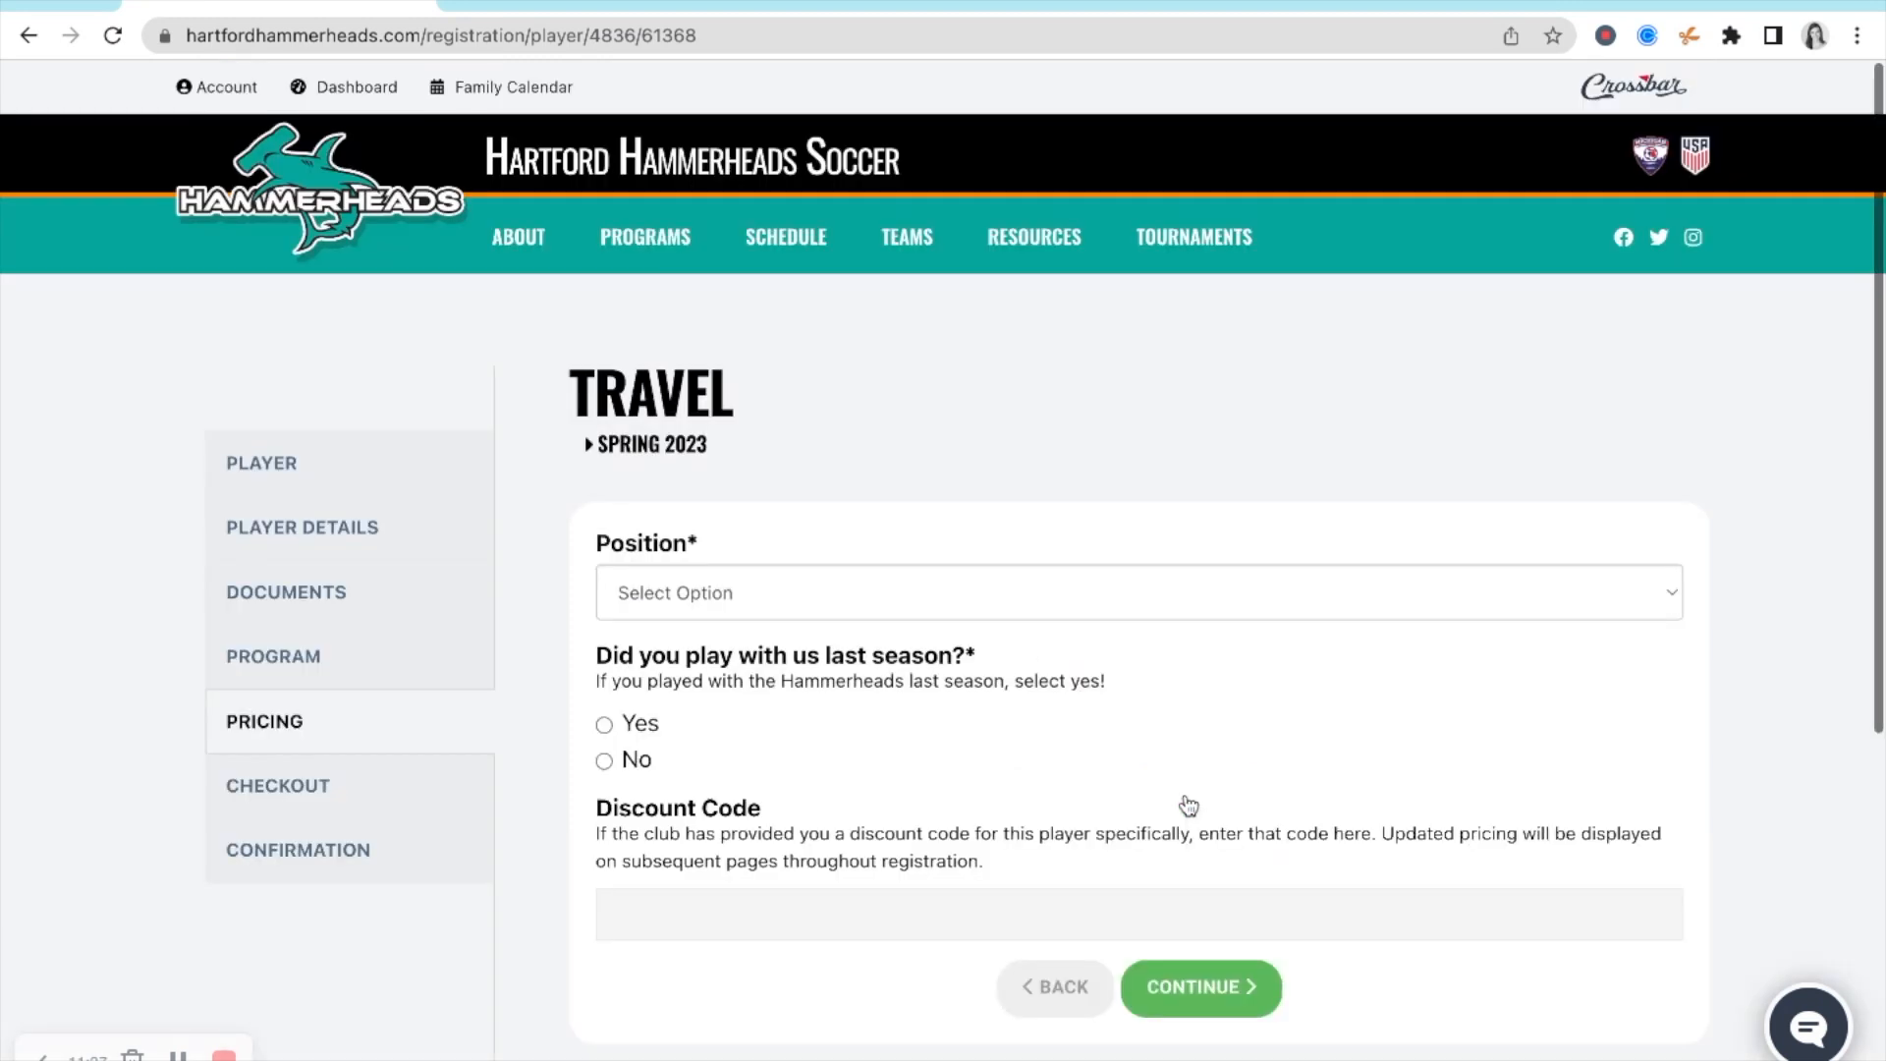
- Choose Forward as the position, answer Yes to having played last season, enter discount code Testing and continue
left_click(744, 609)
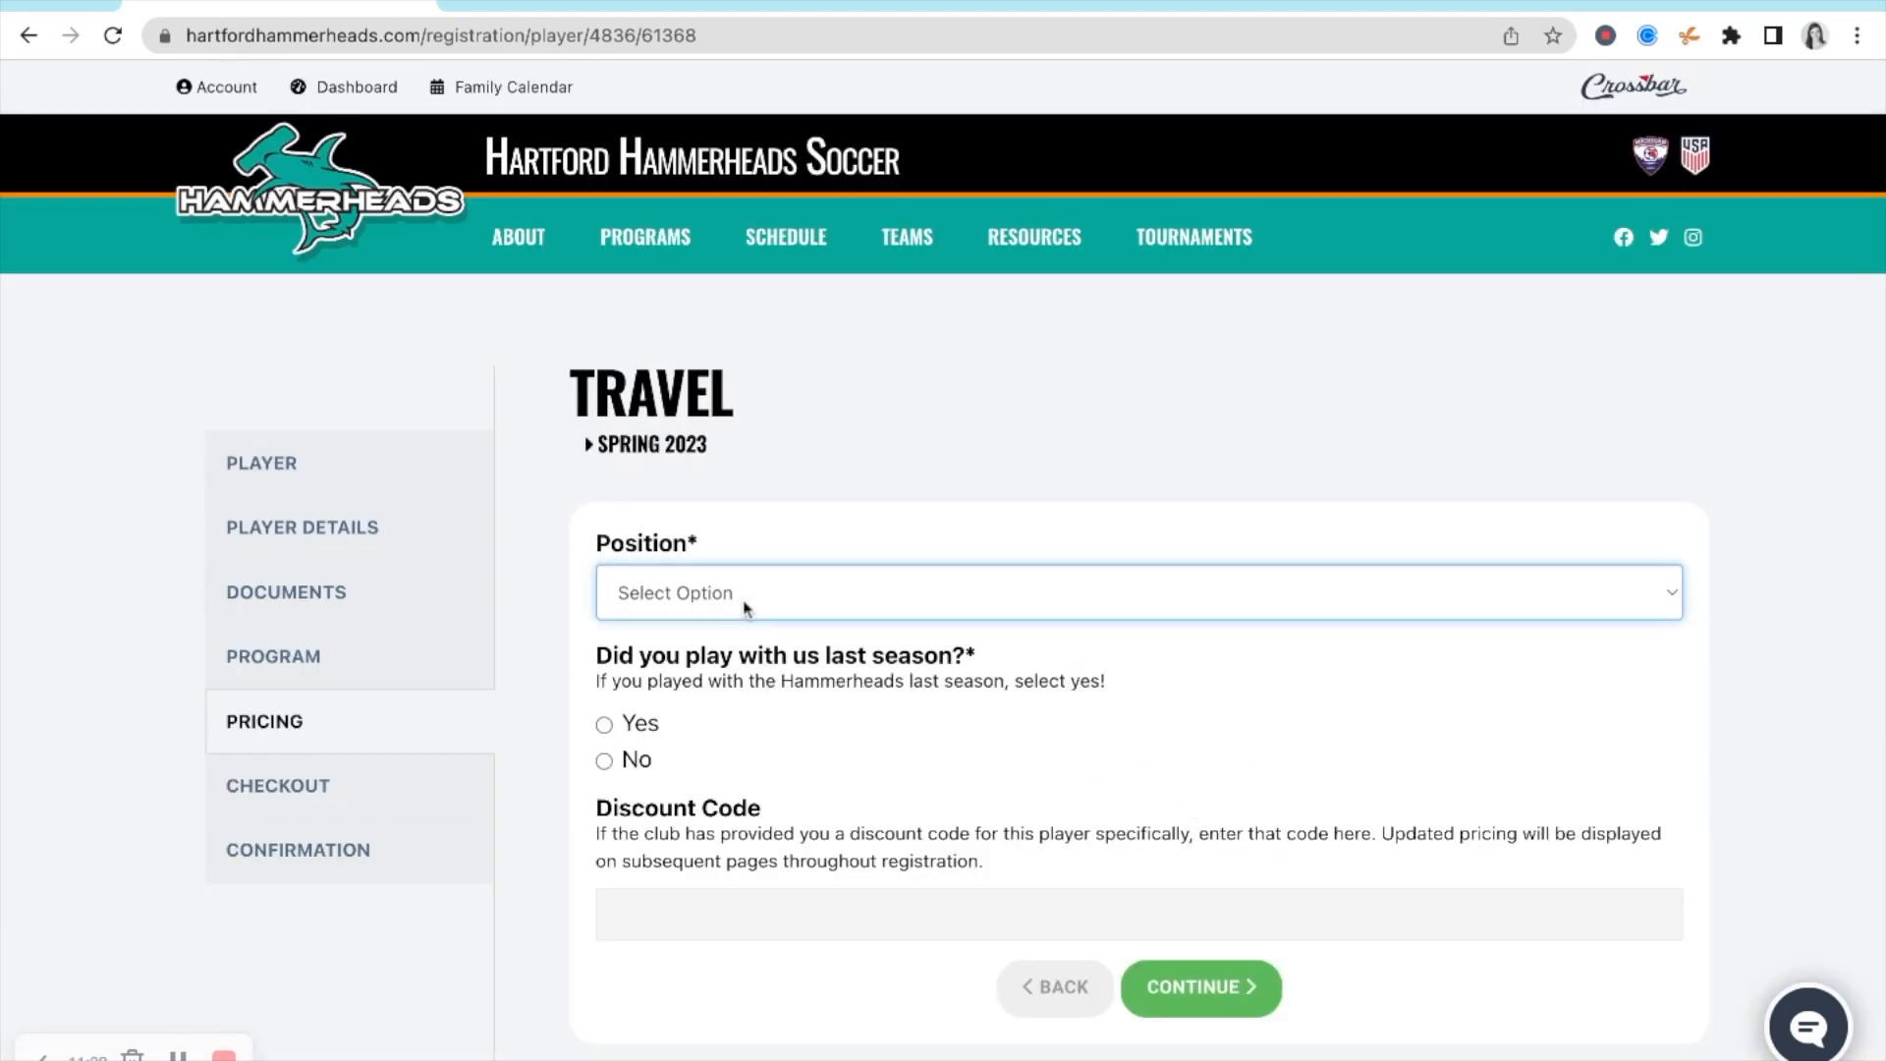
left_click(740, 719)
scroll(740, 719, "down", 1)
left_click(603, 694)
left_click(604, 657)
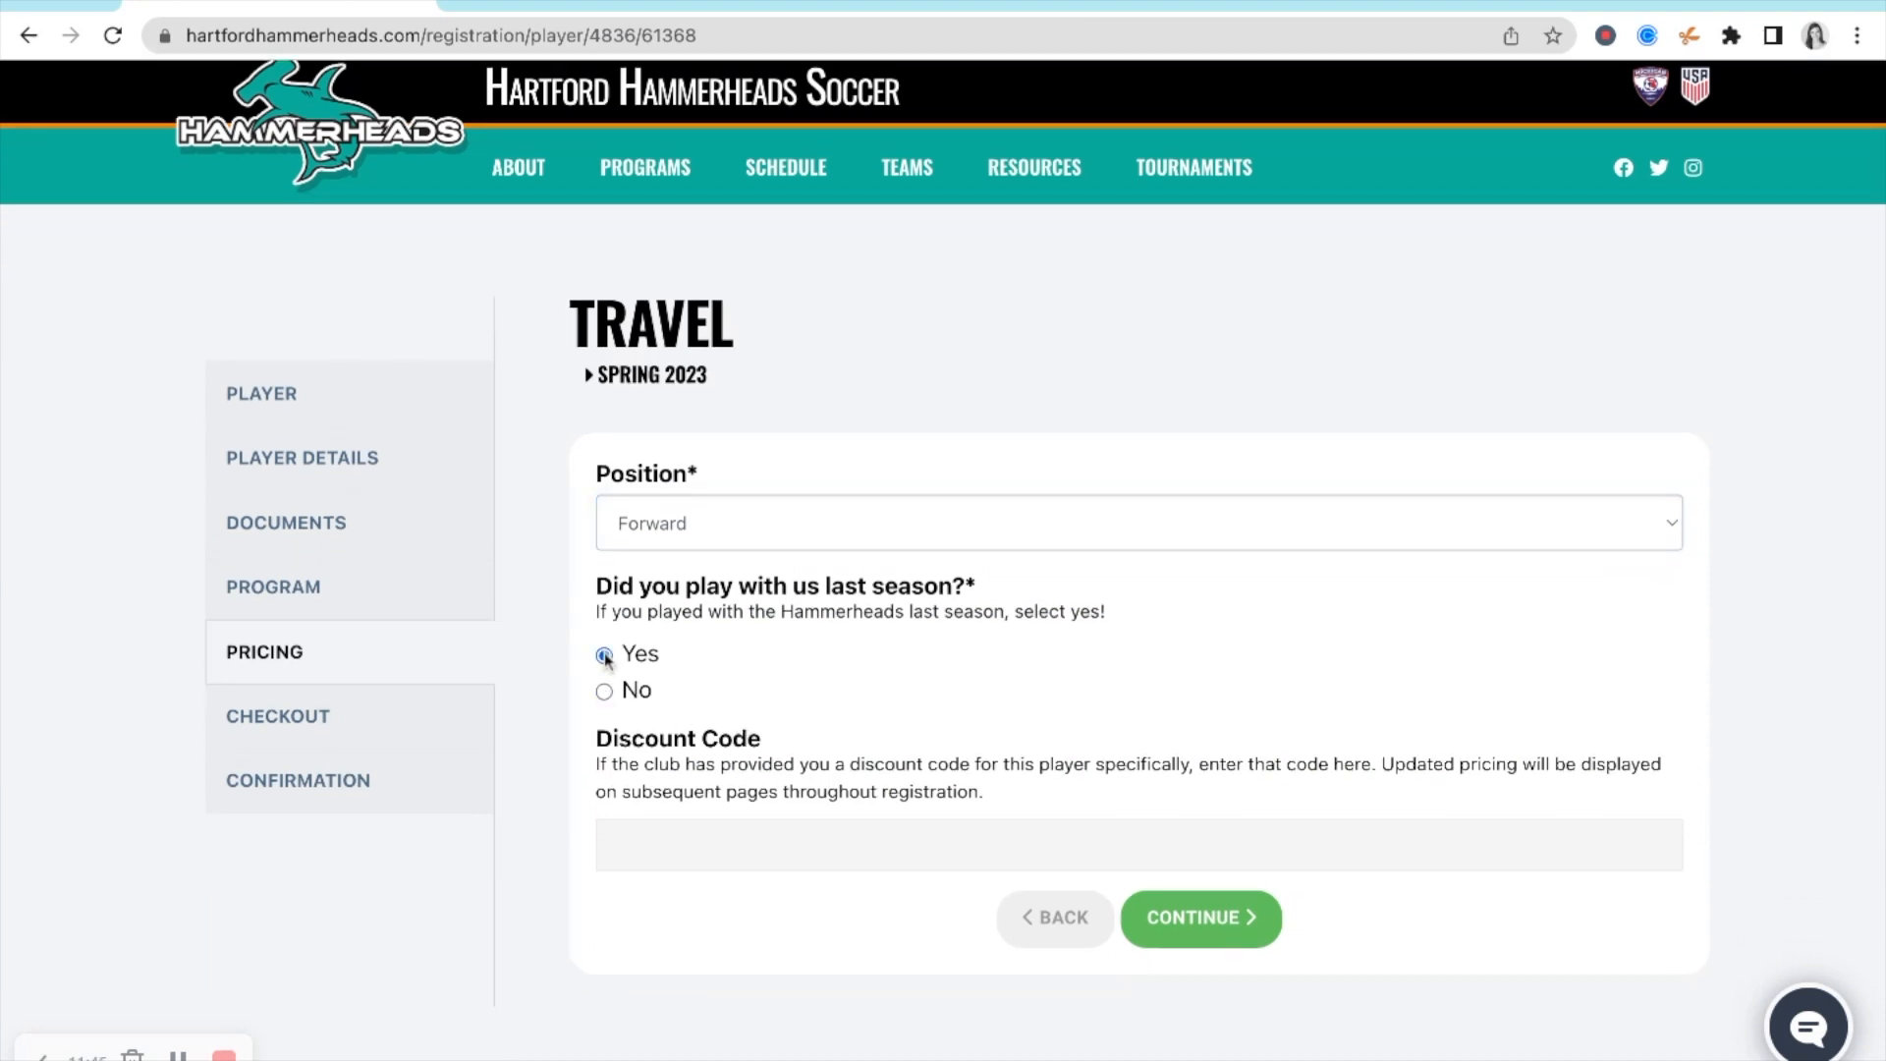
left_click(668, 834)
type("Testing")
left_click(1192, 935)
- Choose the Spring Fee price without a sticker and complete the registration
scroll(987, 636, "down", 3)
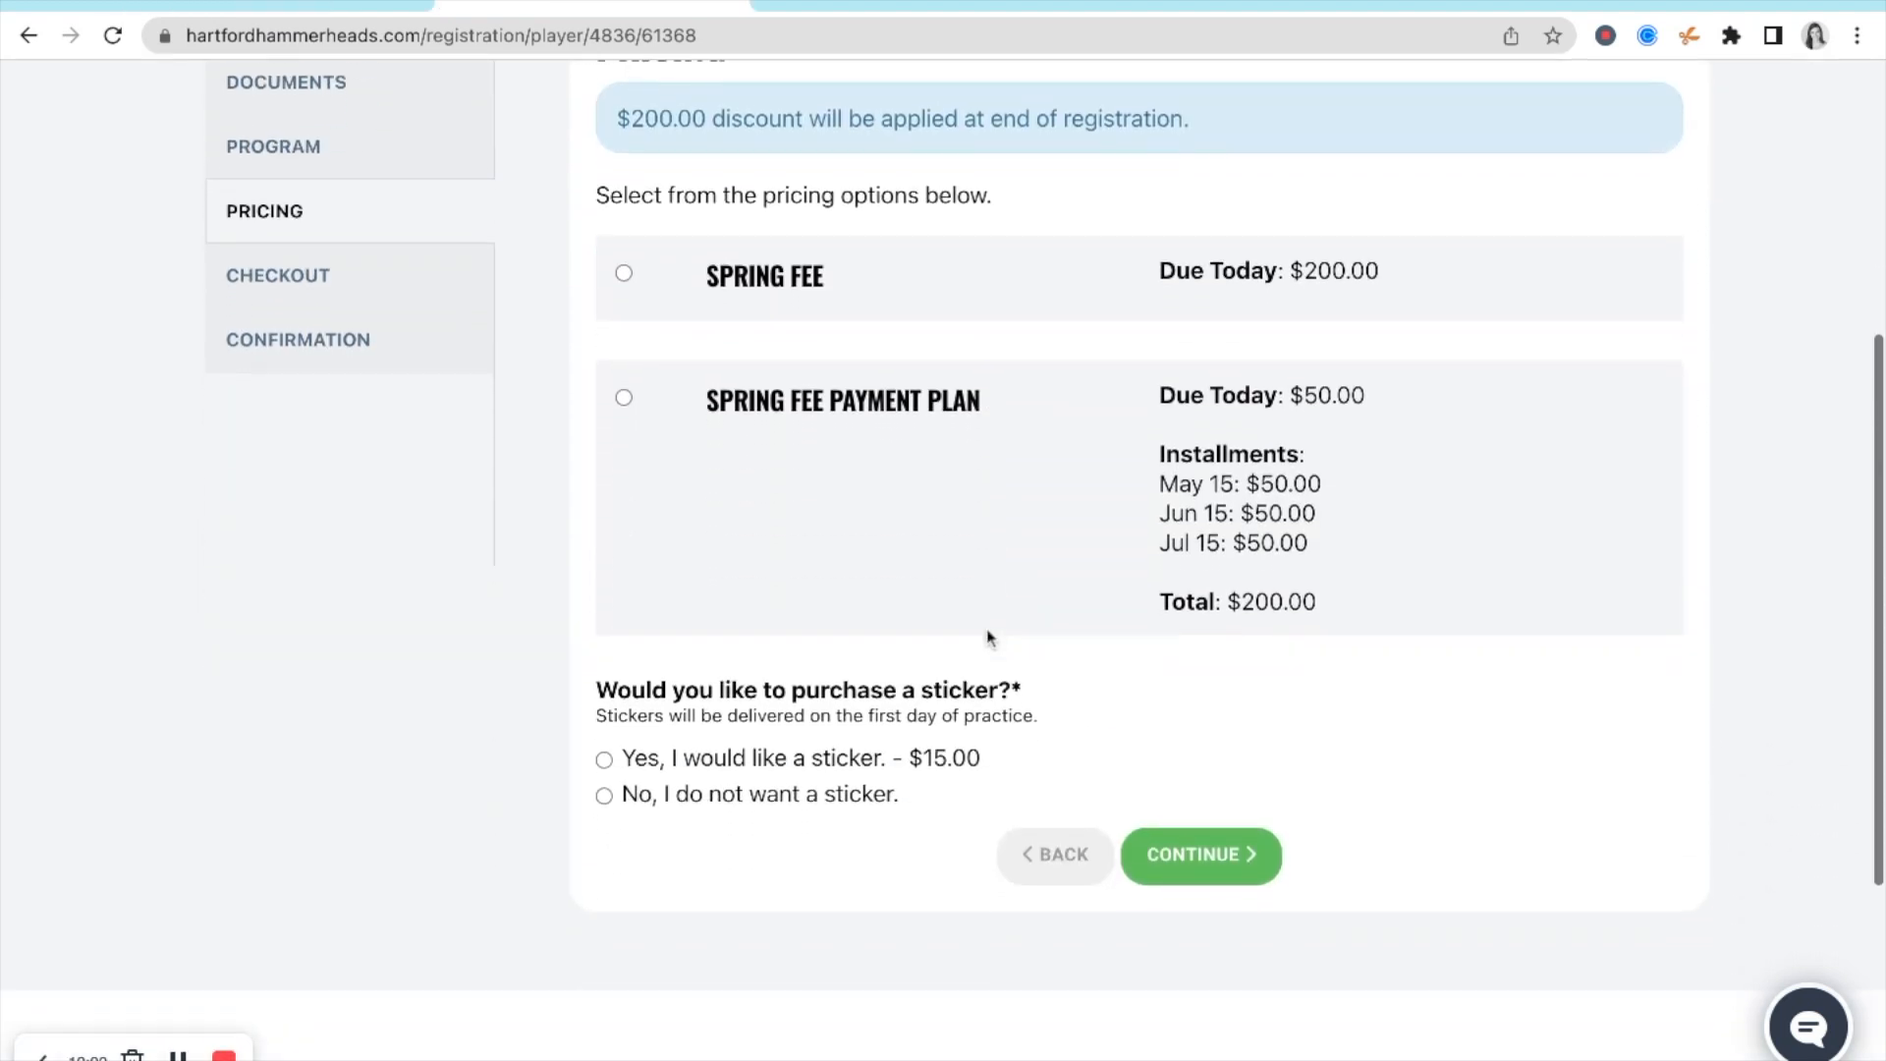
left_click(788, 764)
left_click(783, 798)
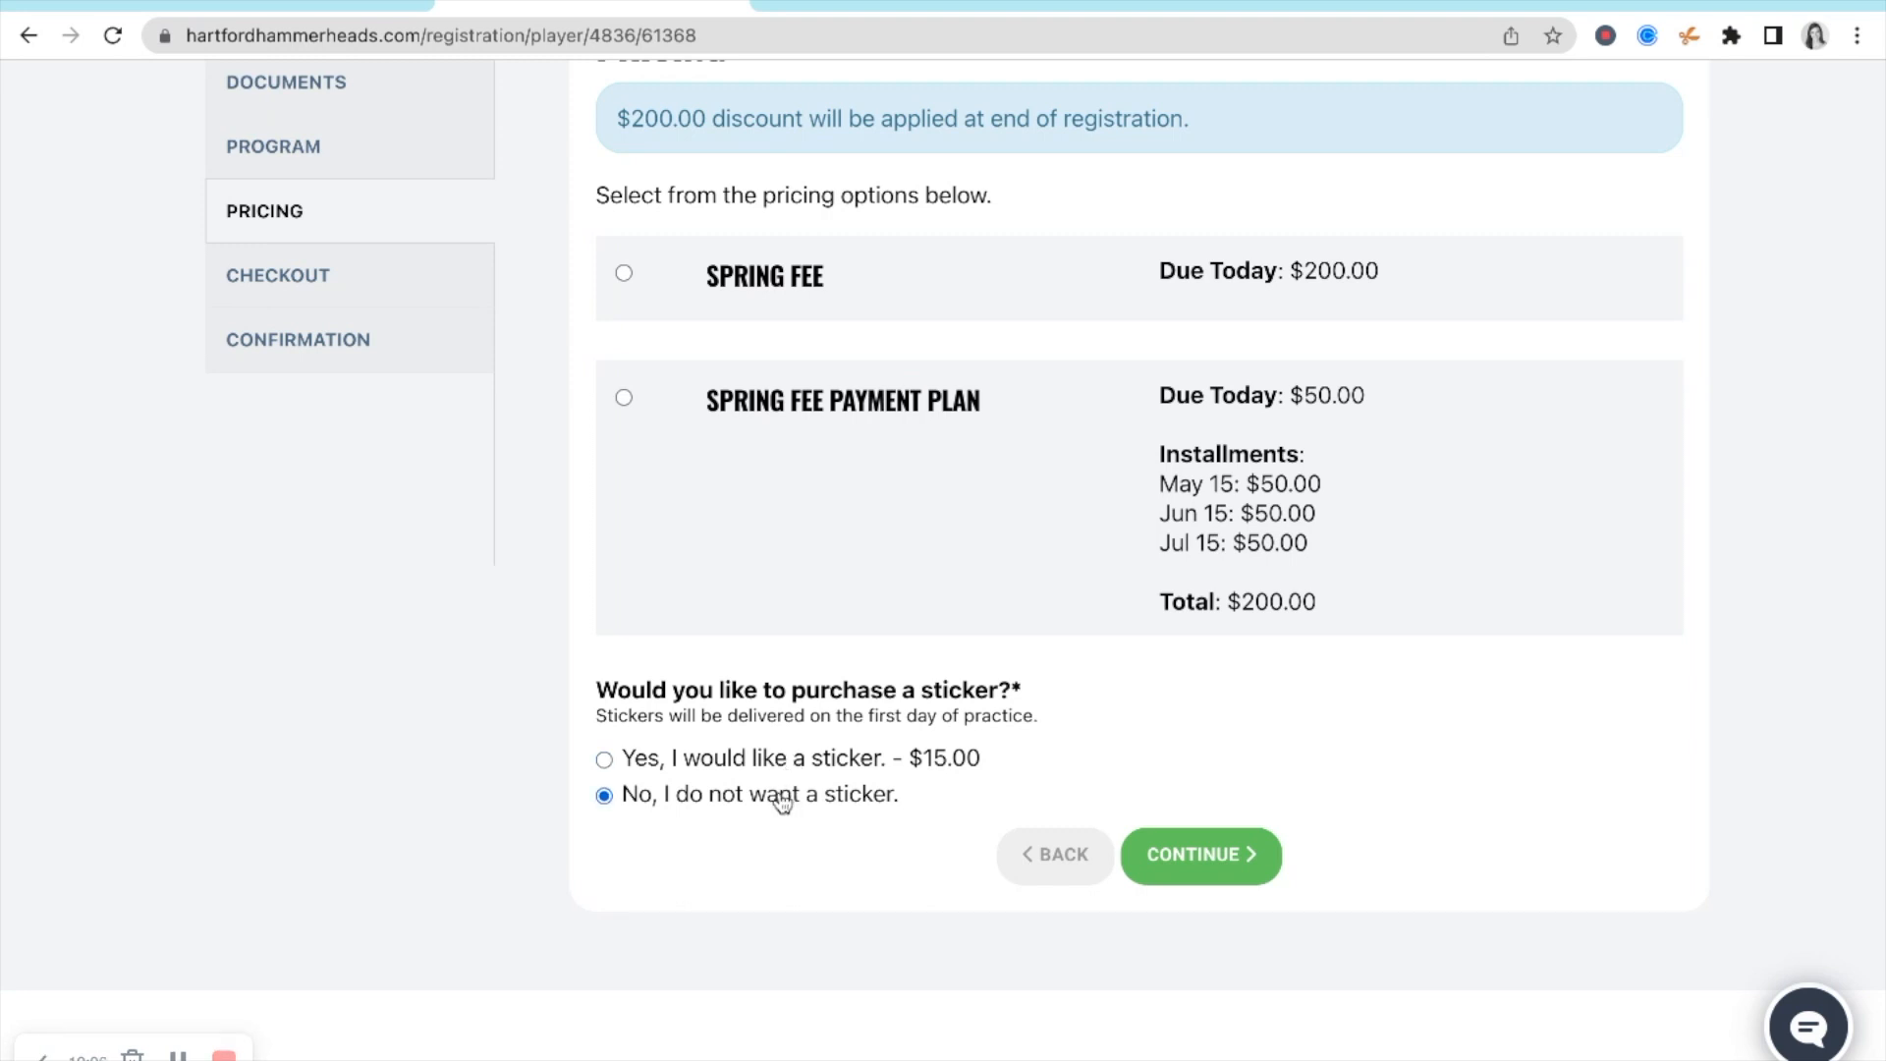
left_click(623, 274)
left_click(1219, 857)
scroll(1212, 857, "down", 2)
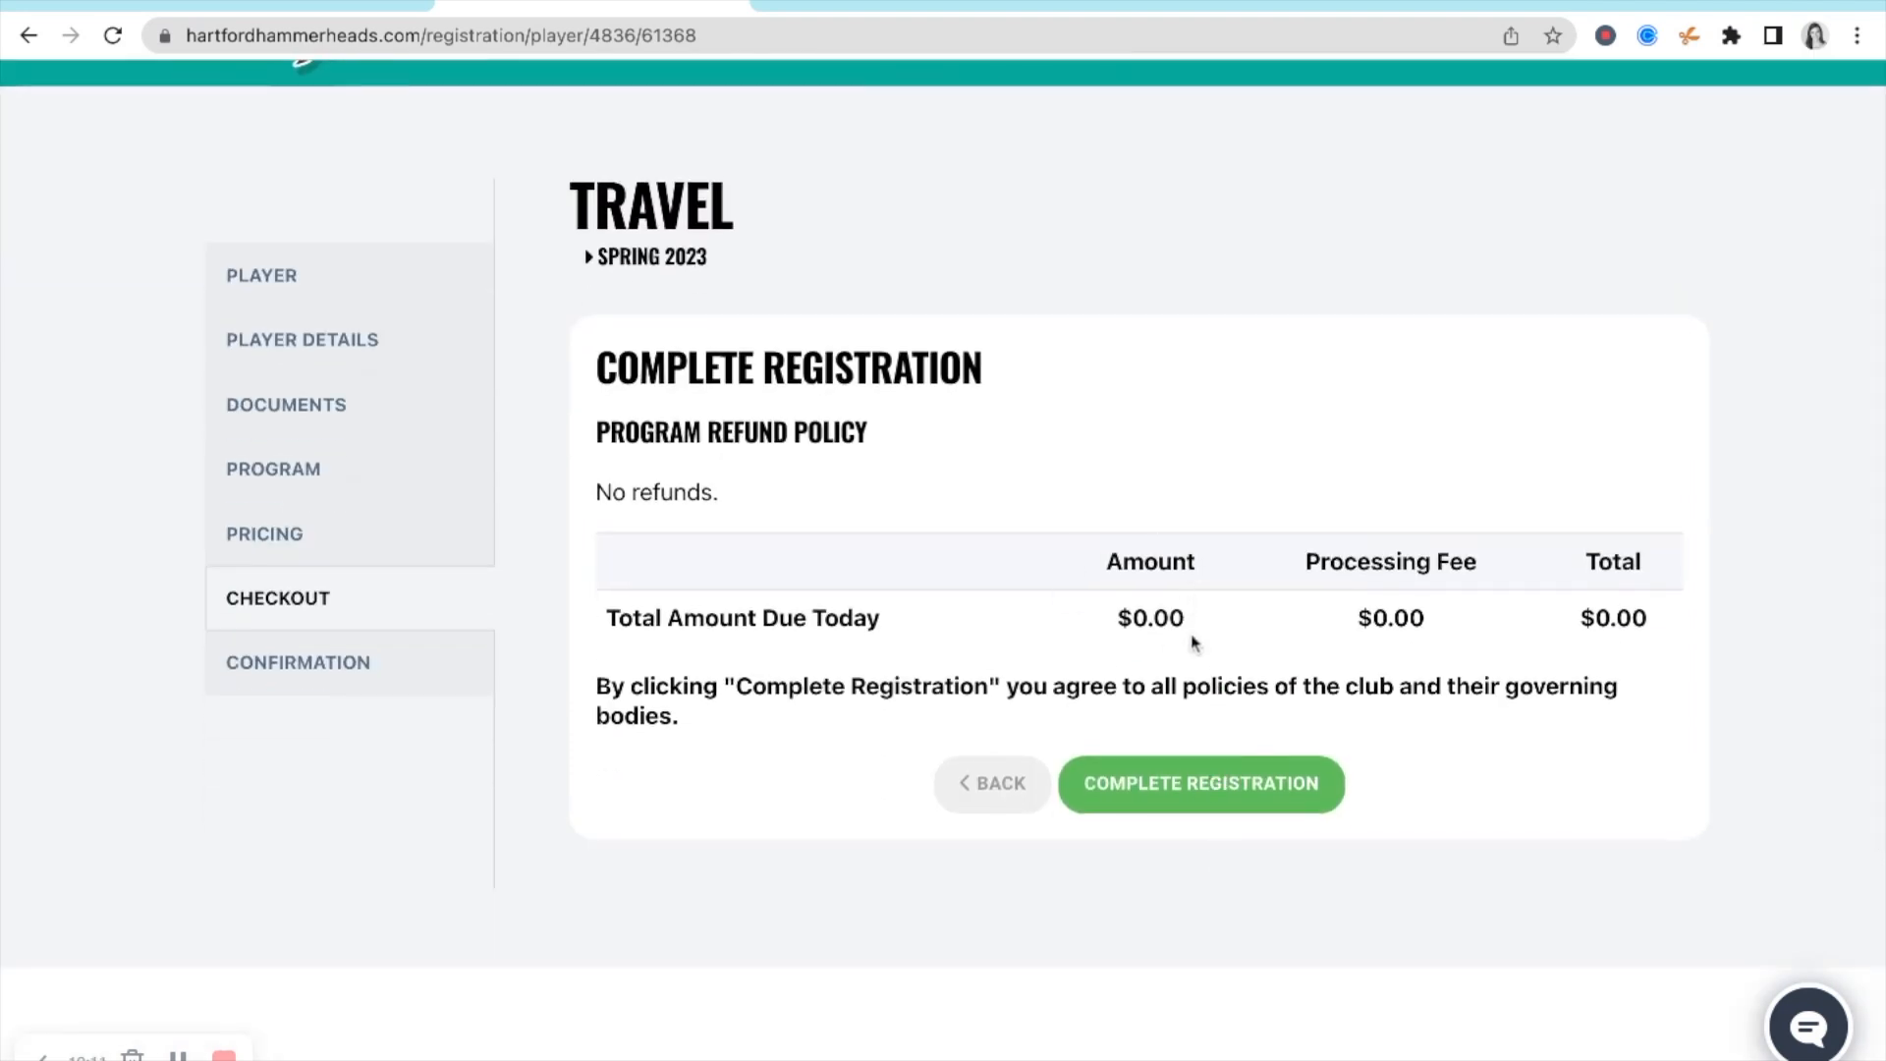
left_click(1129, 783)
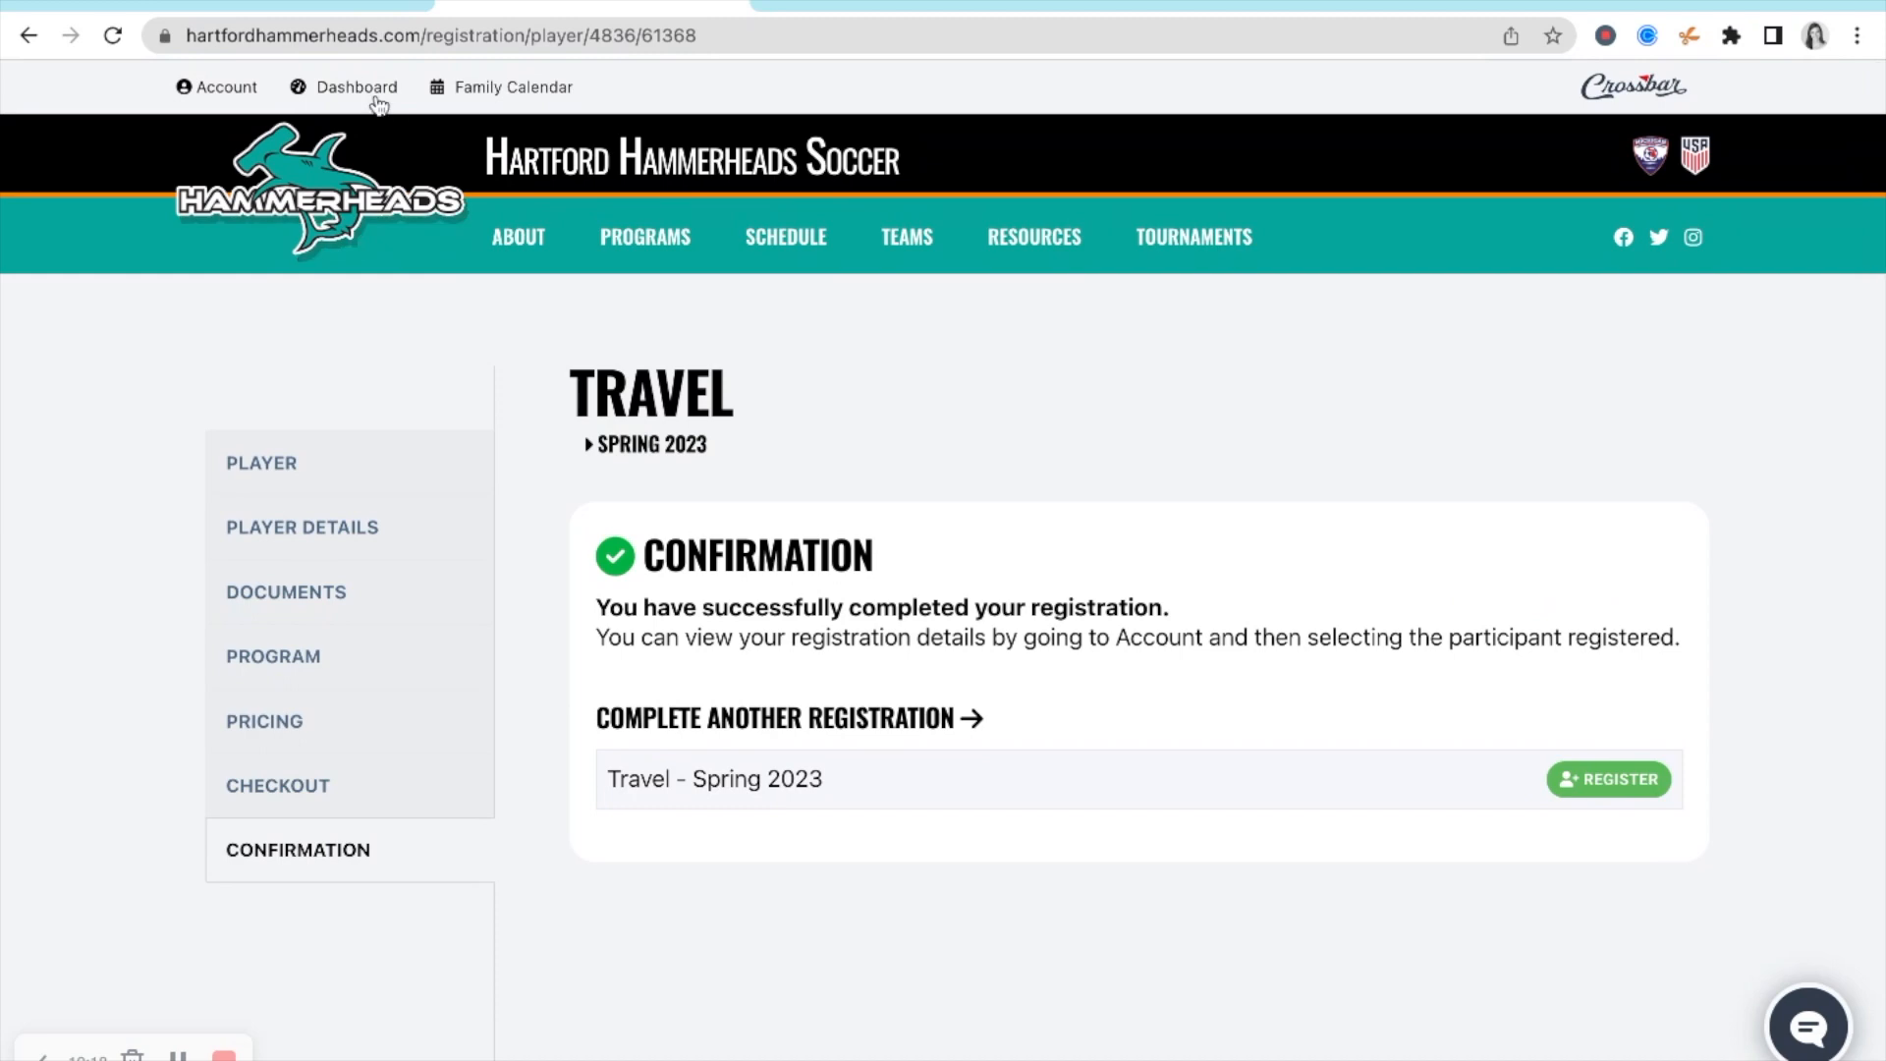
- Open the Travel Spring 2023 signups from the programs dashboard and examine all columns of the registration table
scroll(905, 703, "down", 10)
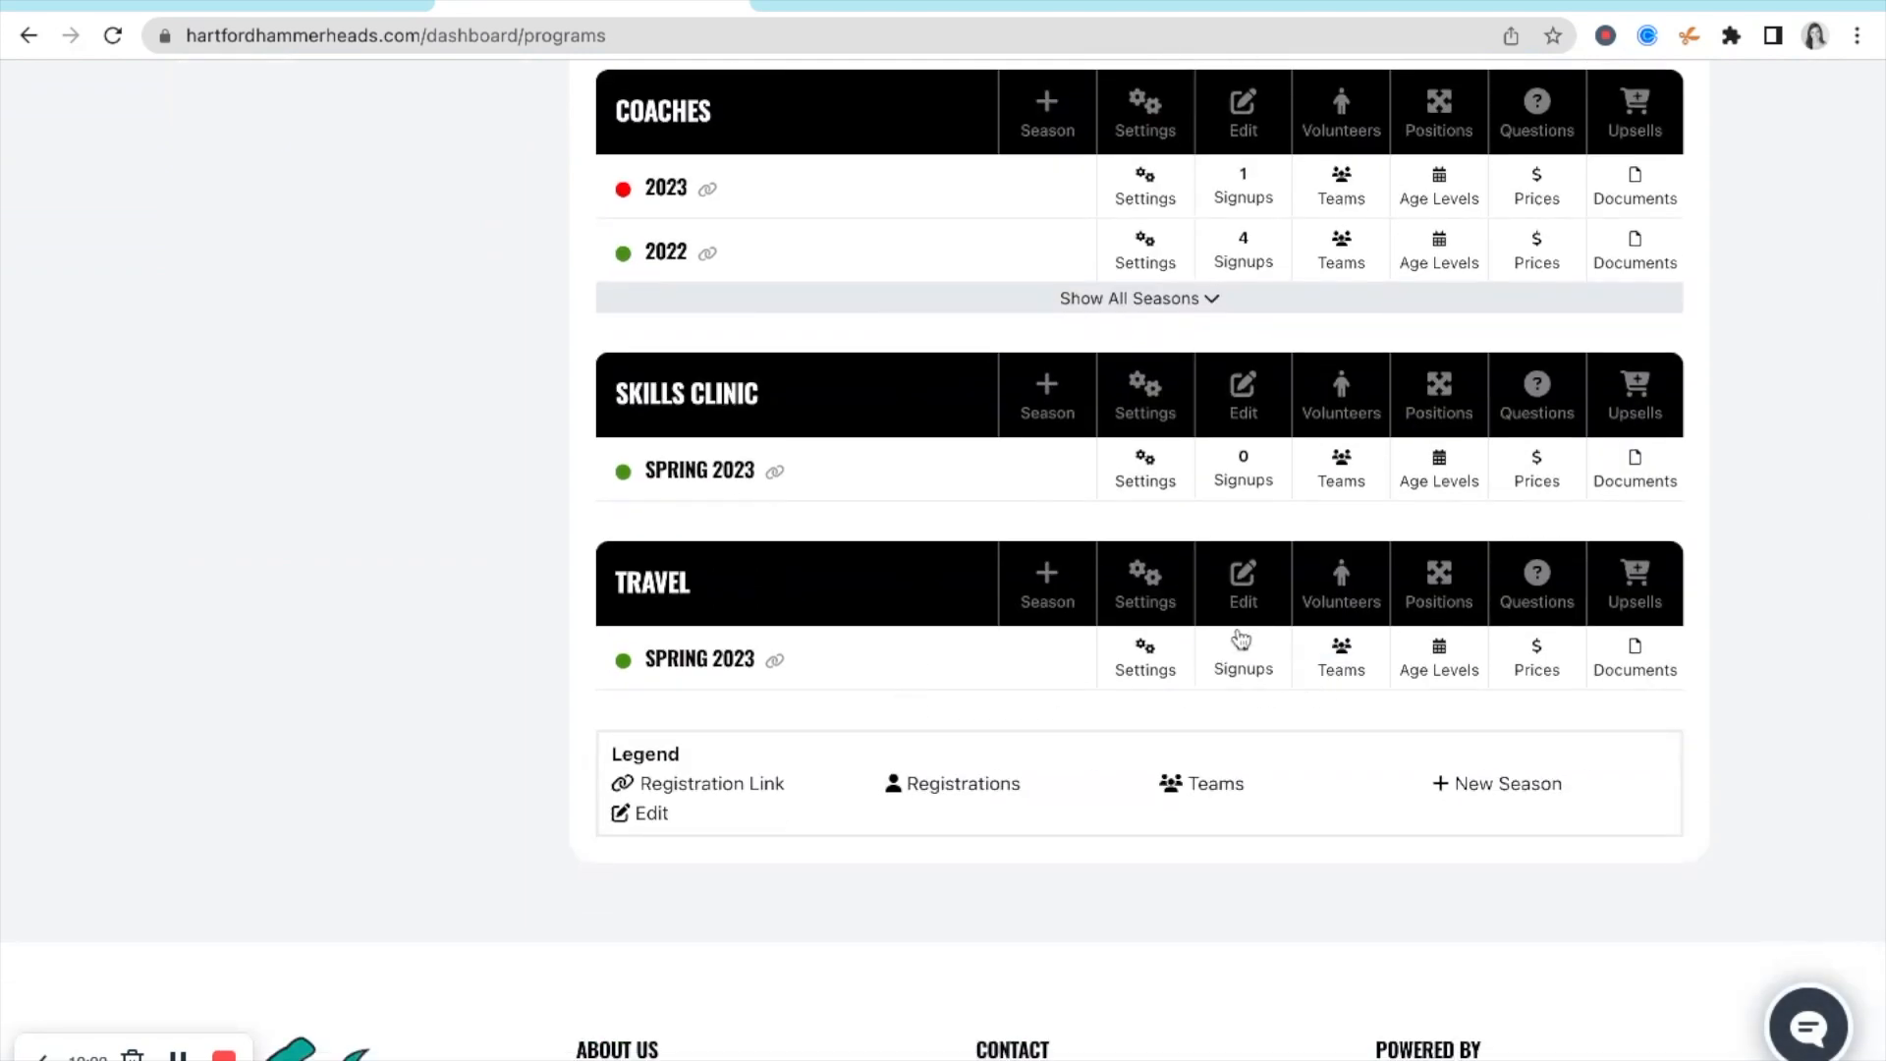
left_click(1268, 678)
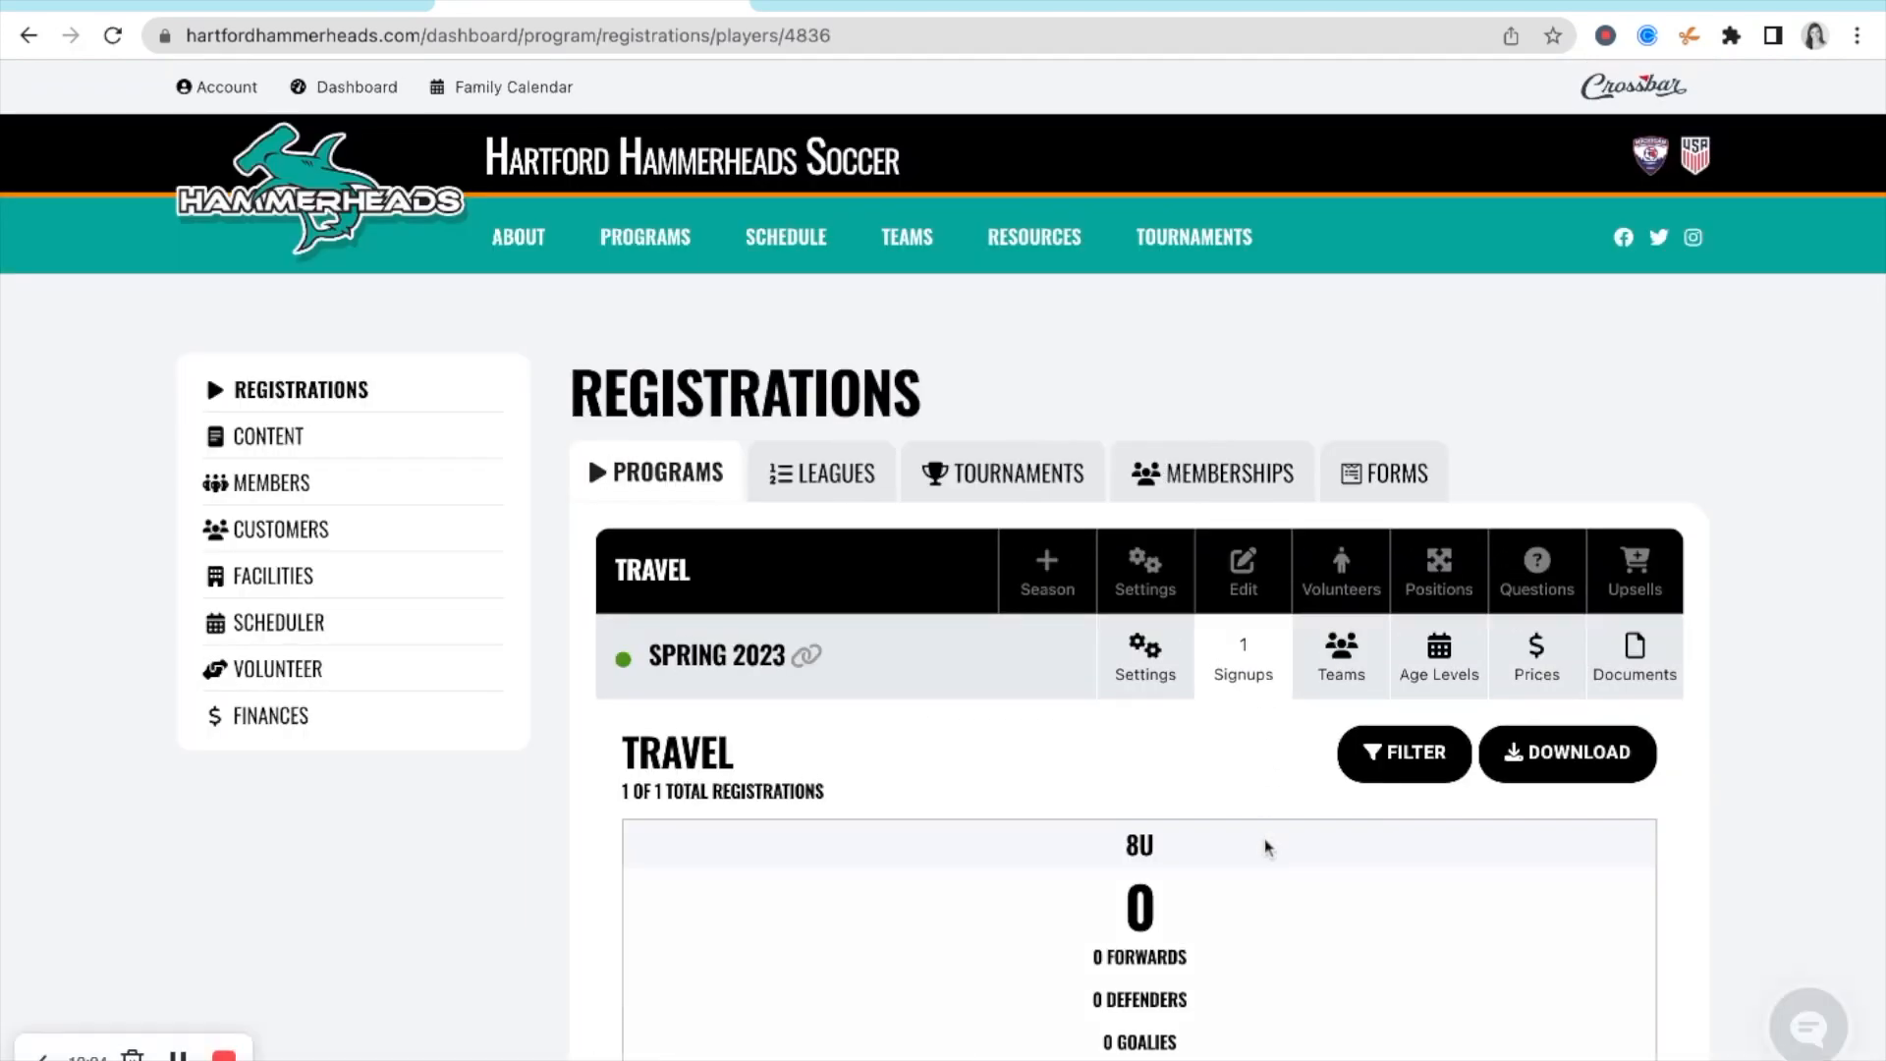
scroll(1265, 839, "down", 5)
scroll(1352, 708, "right", 10)
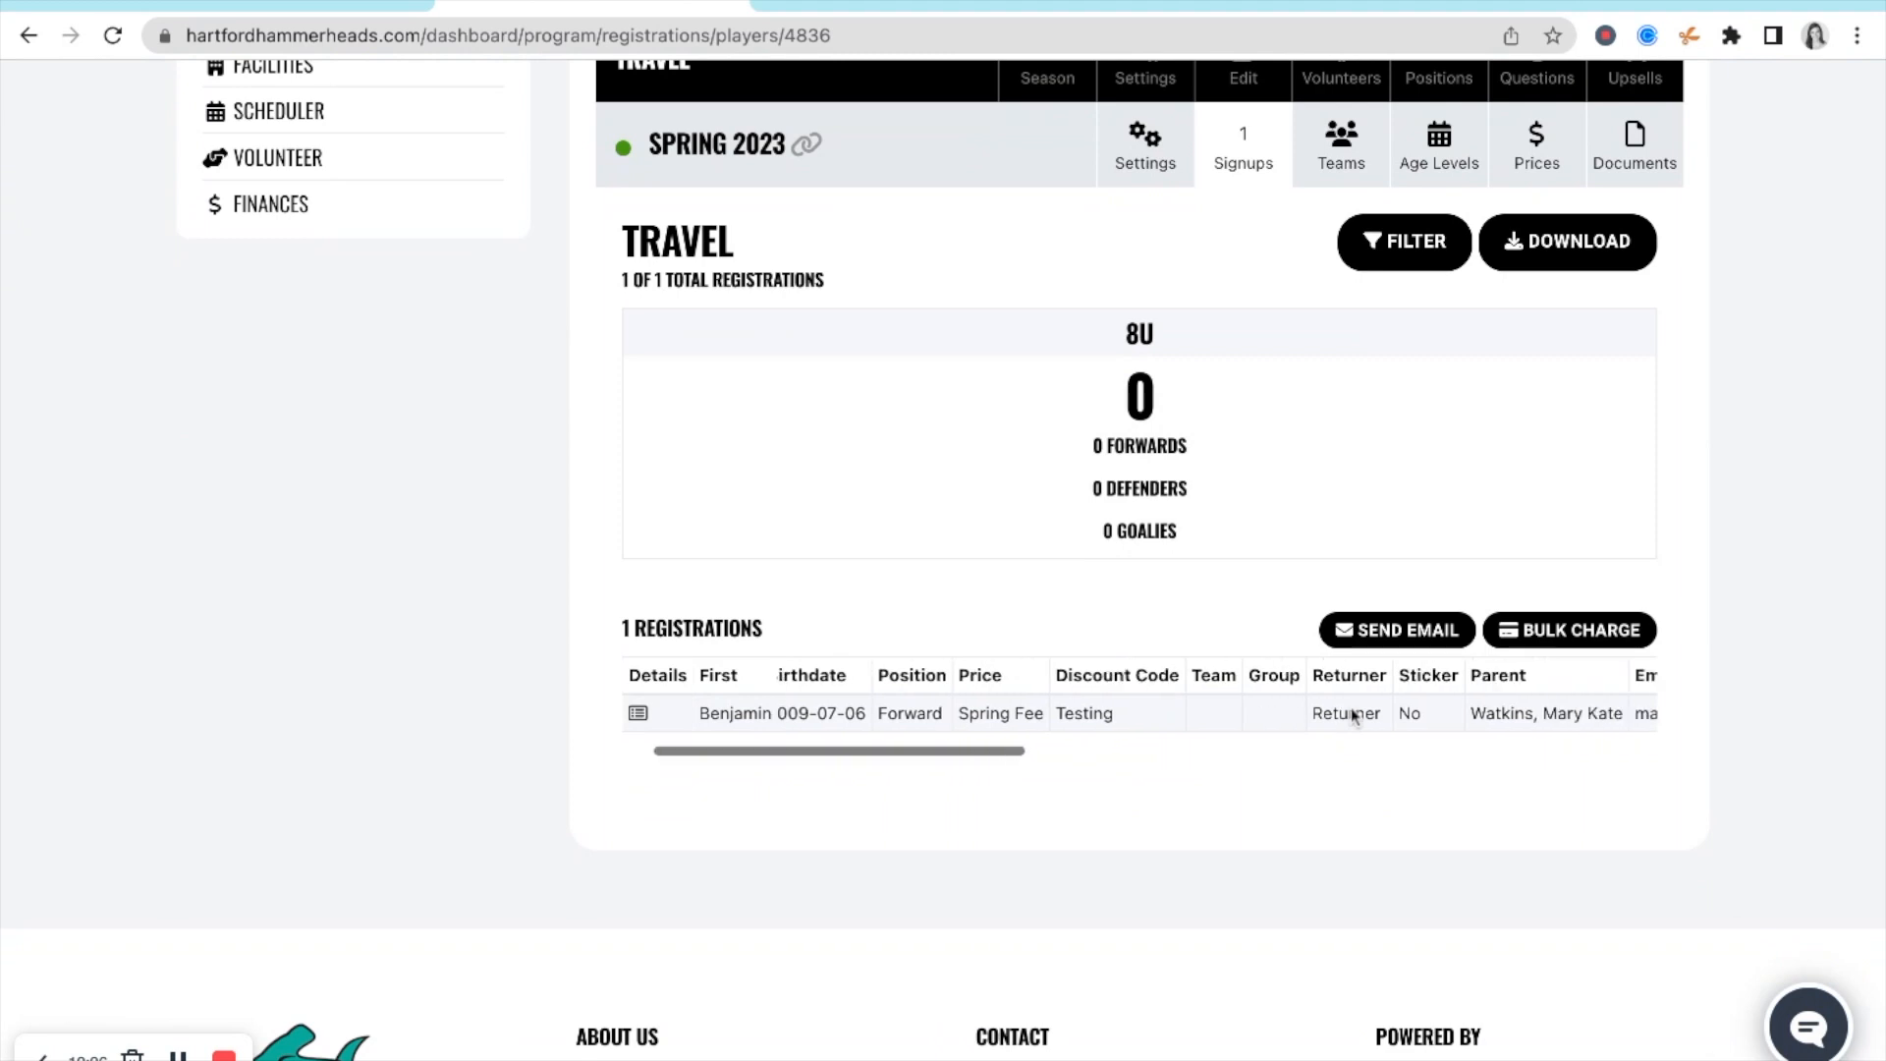
scroll(1352, 707, "right", 10)
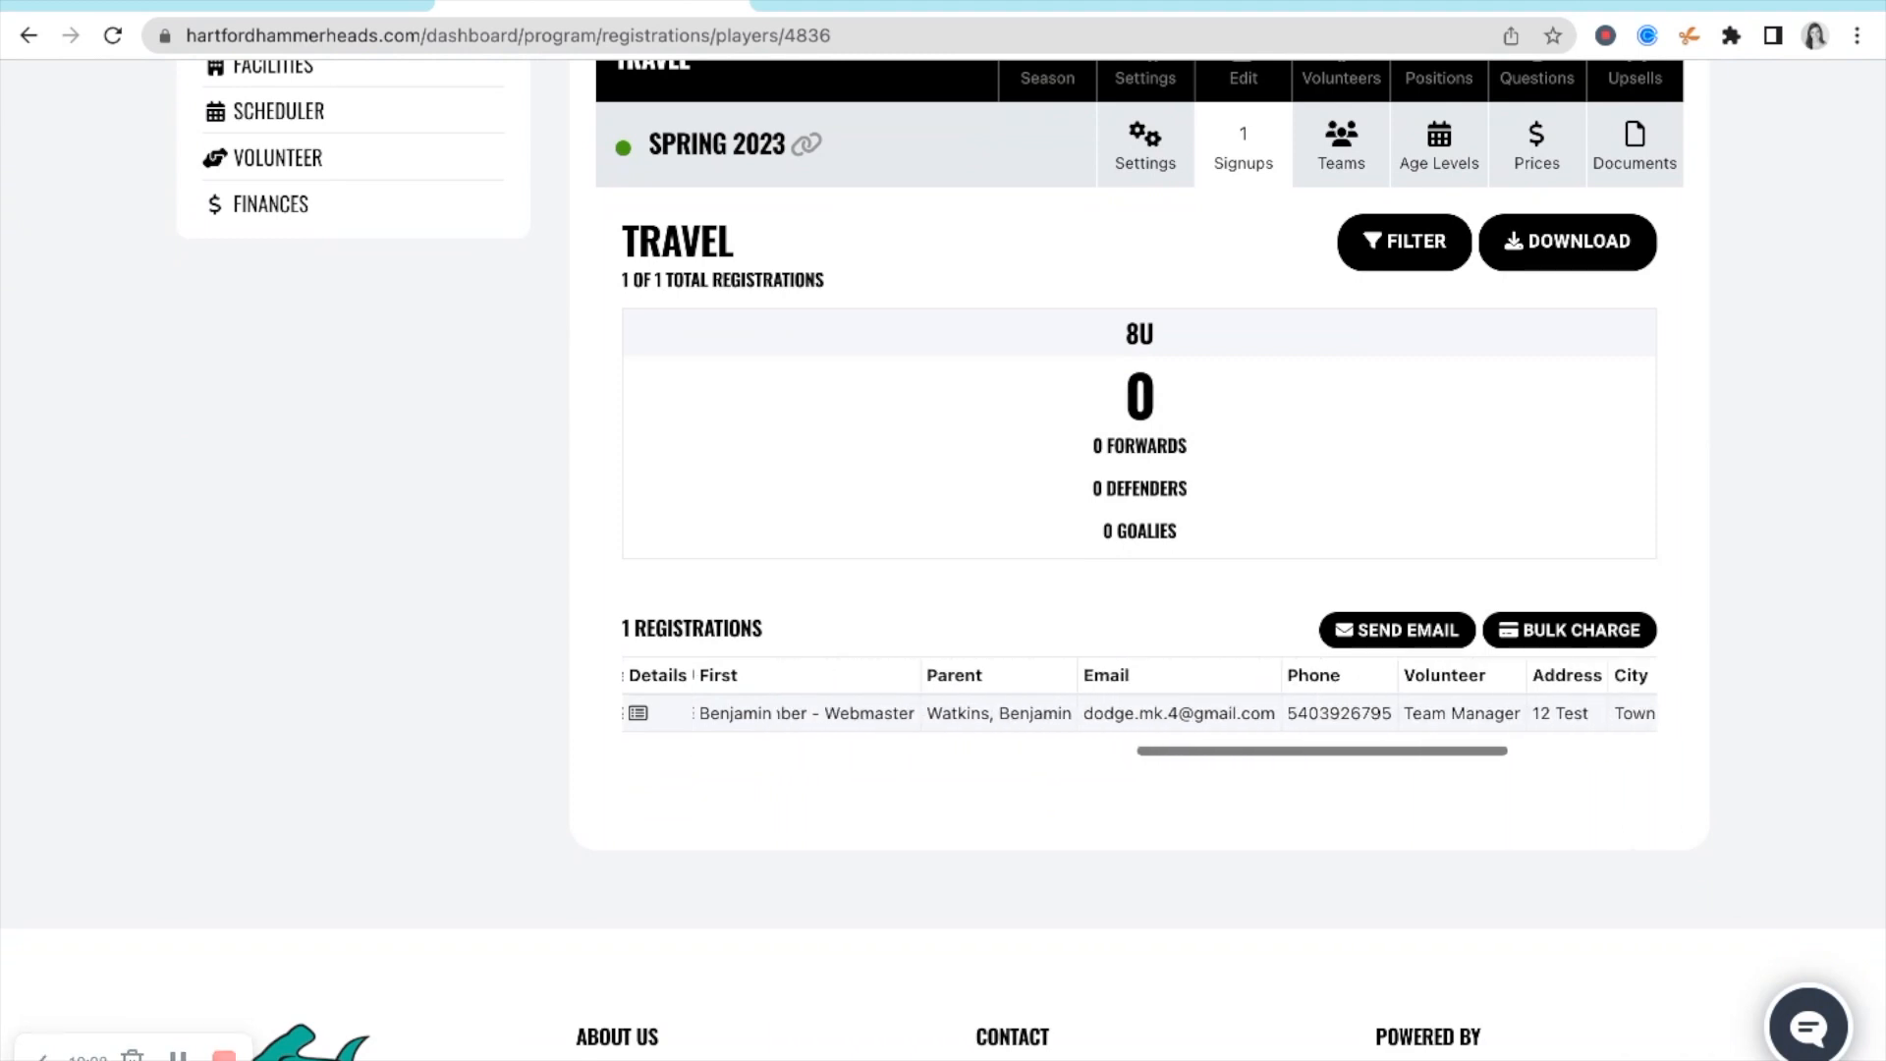
scroll(1262, 717, "left", 15)
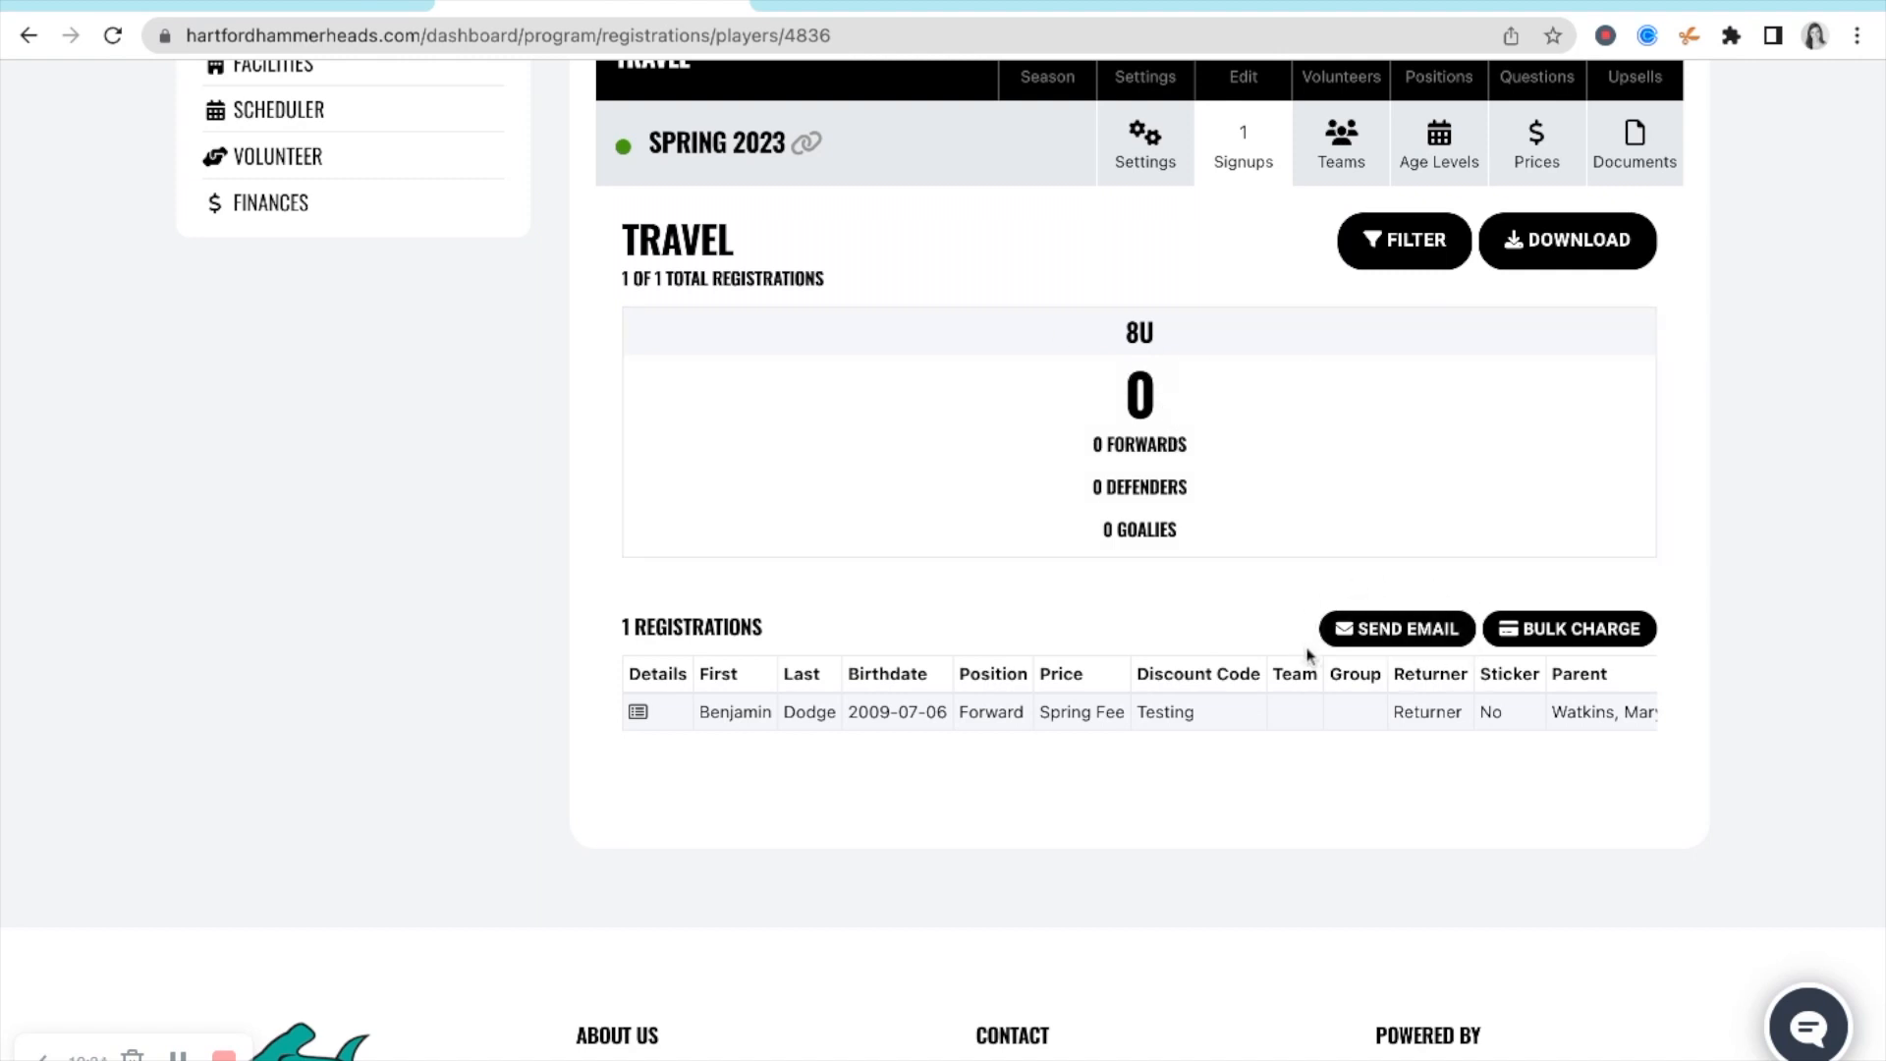
- Open the registration filter options and select the Forward position
left_click(1423, 264)
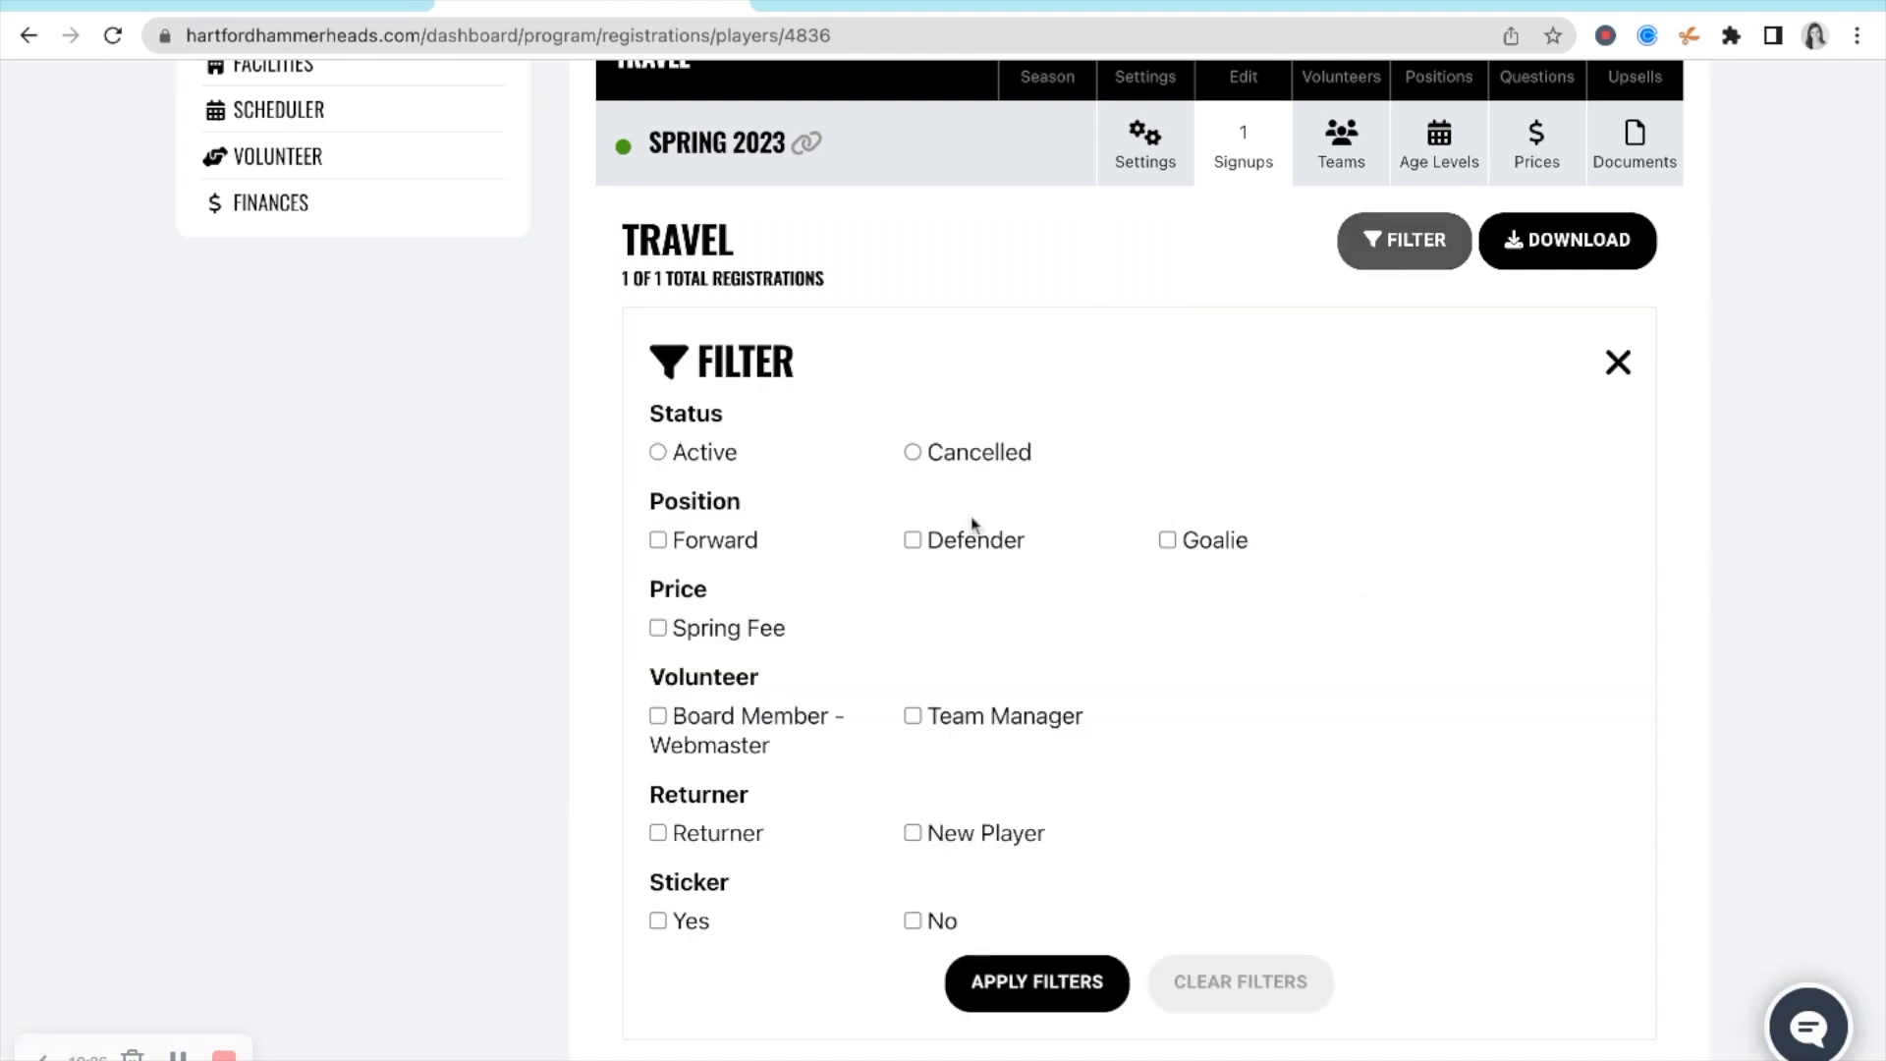
left_click(660, 540)
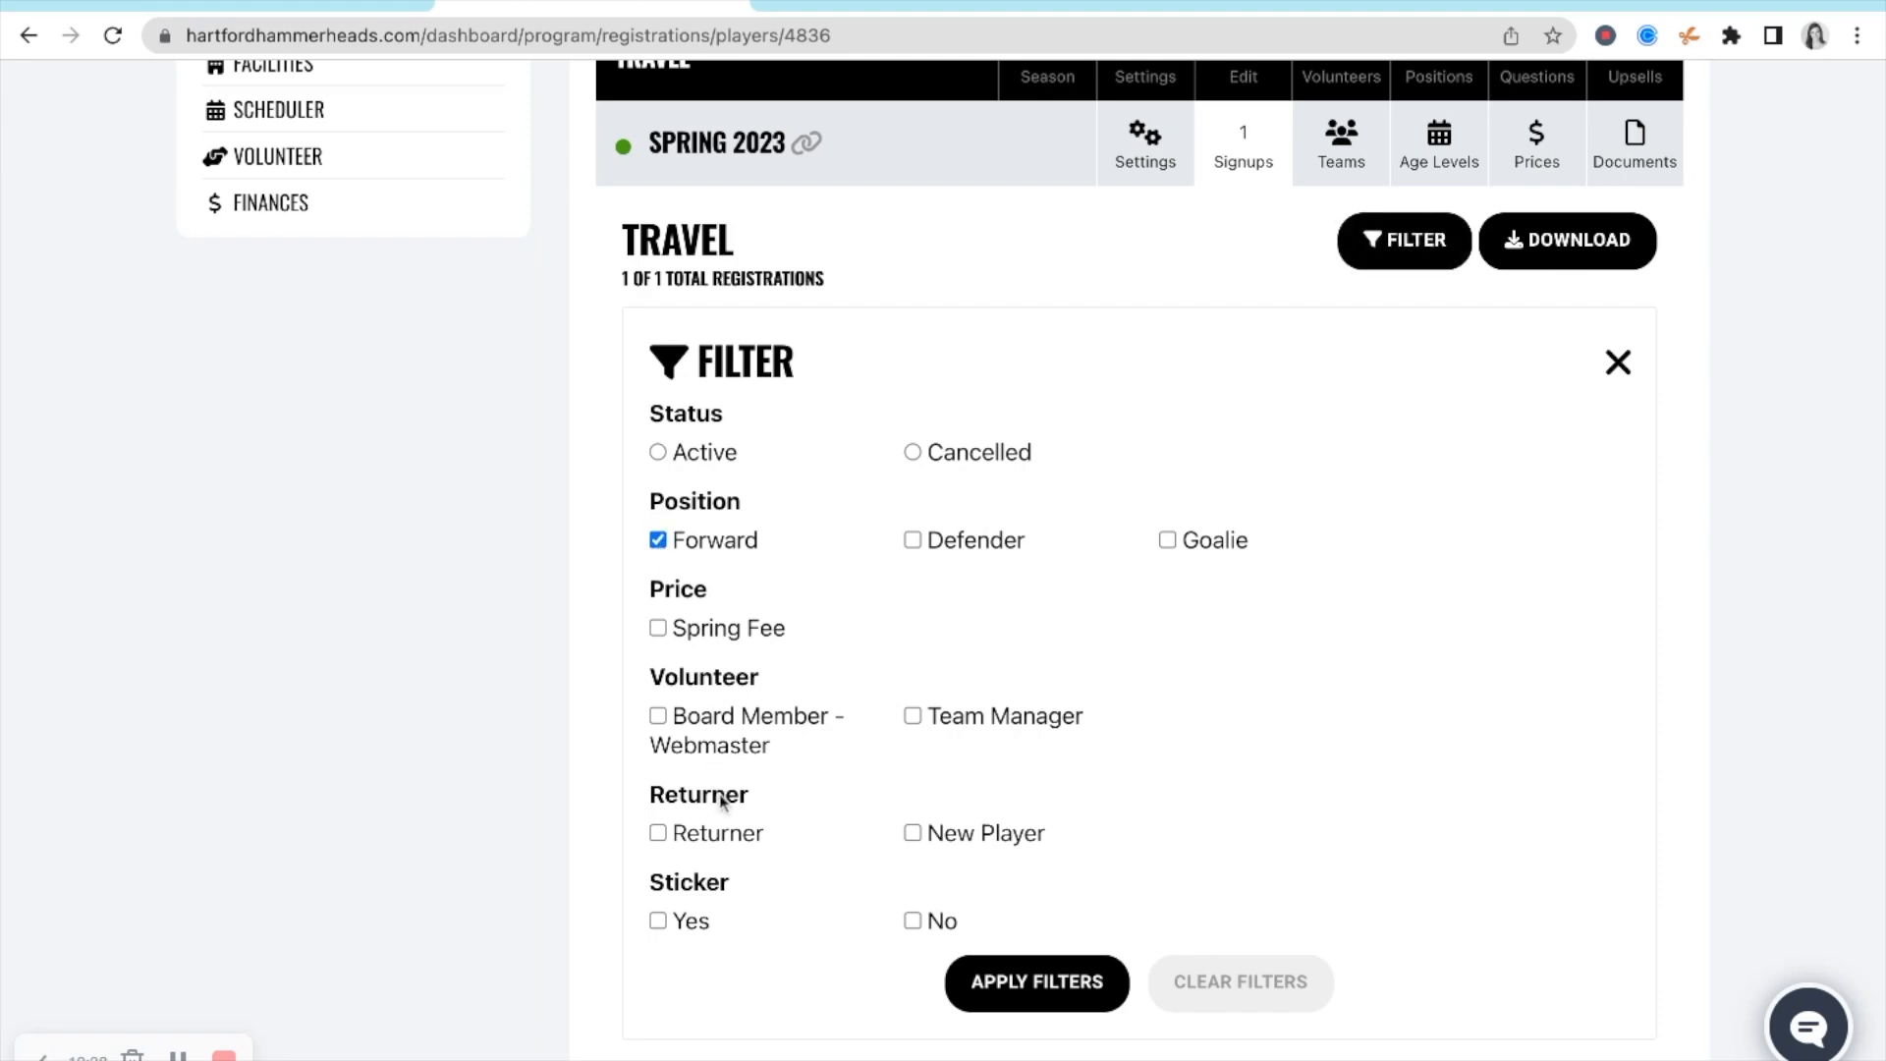